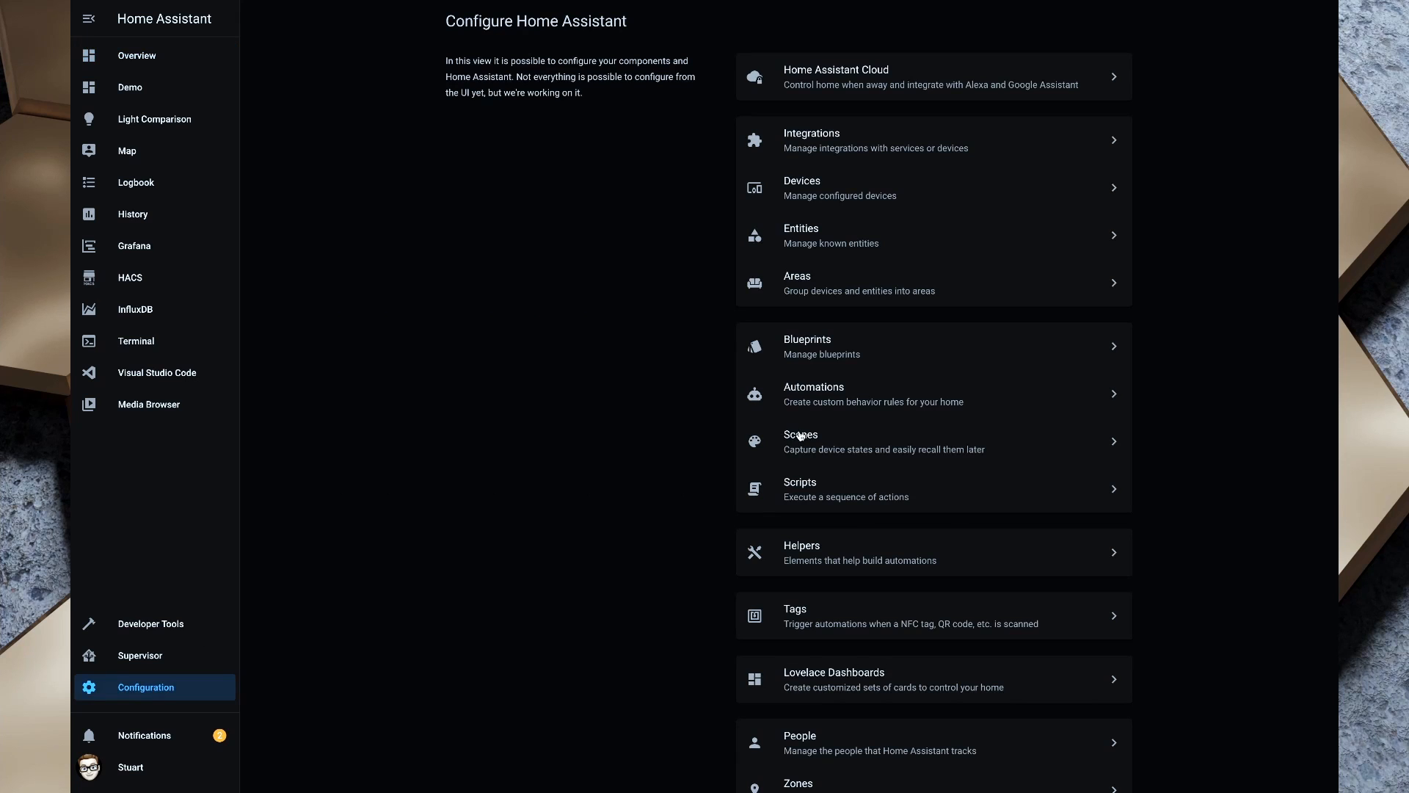
# Step: Create an automation from the Motion-activated Light blueprint and name it WC Light Motion
pyautogui.click(799, 365)
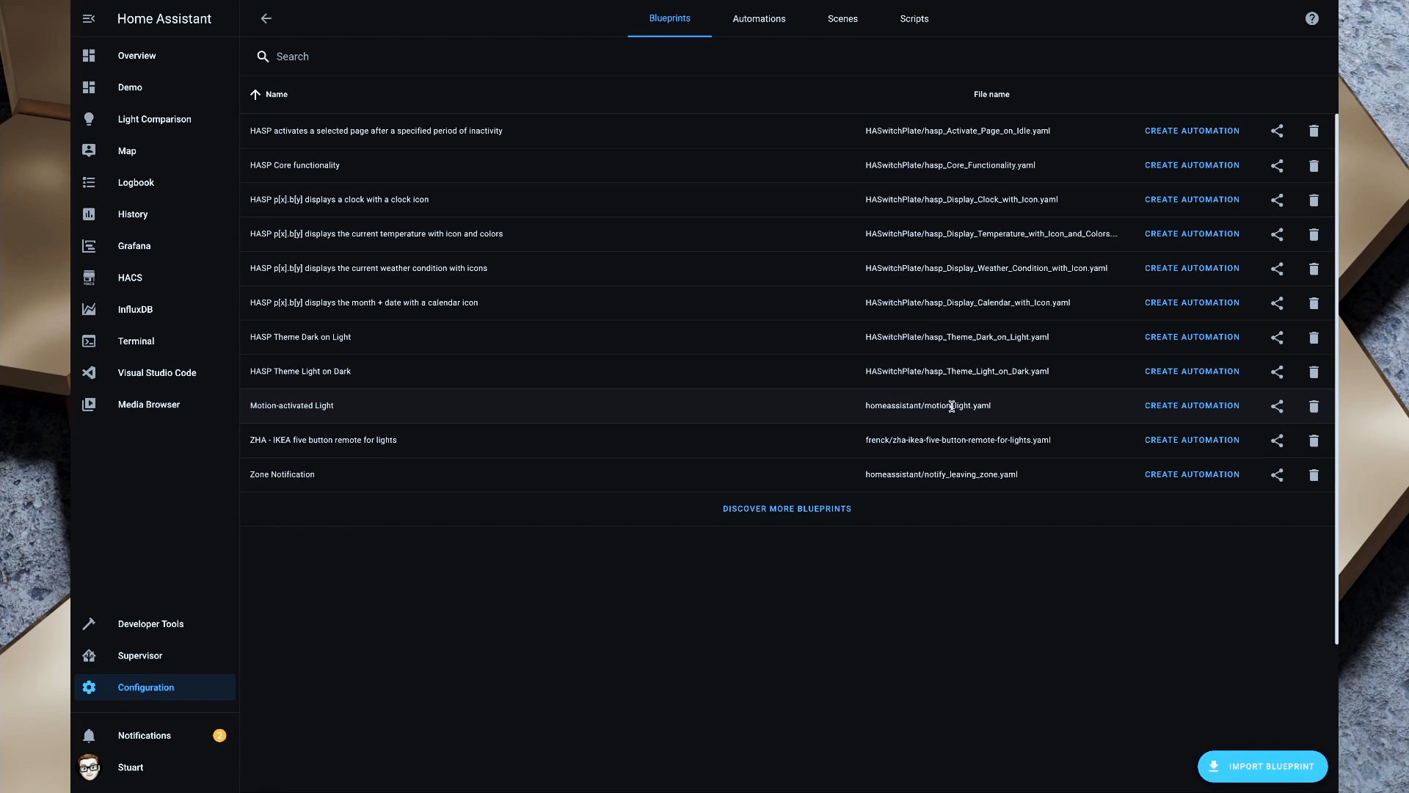
pyautogui.click(1186, 406)
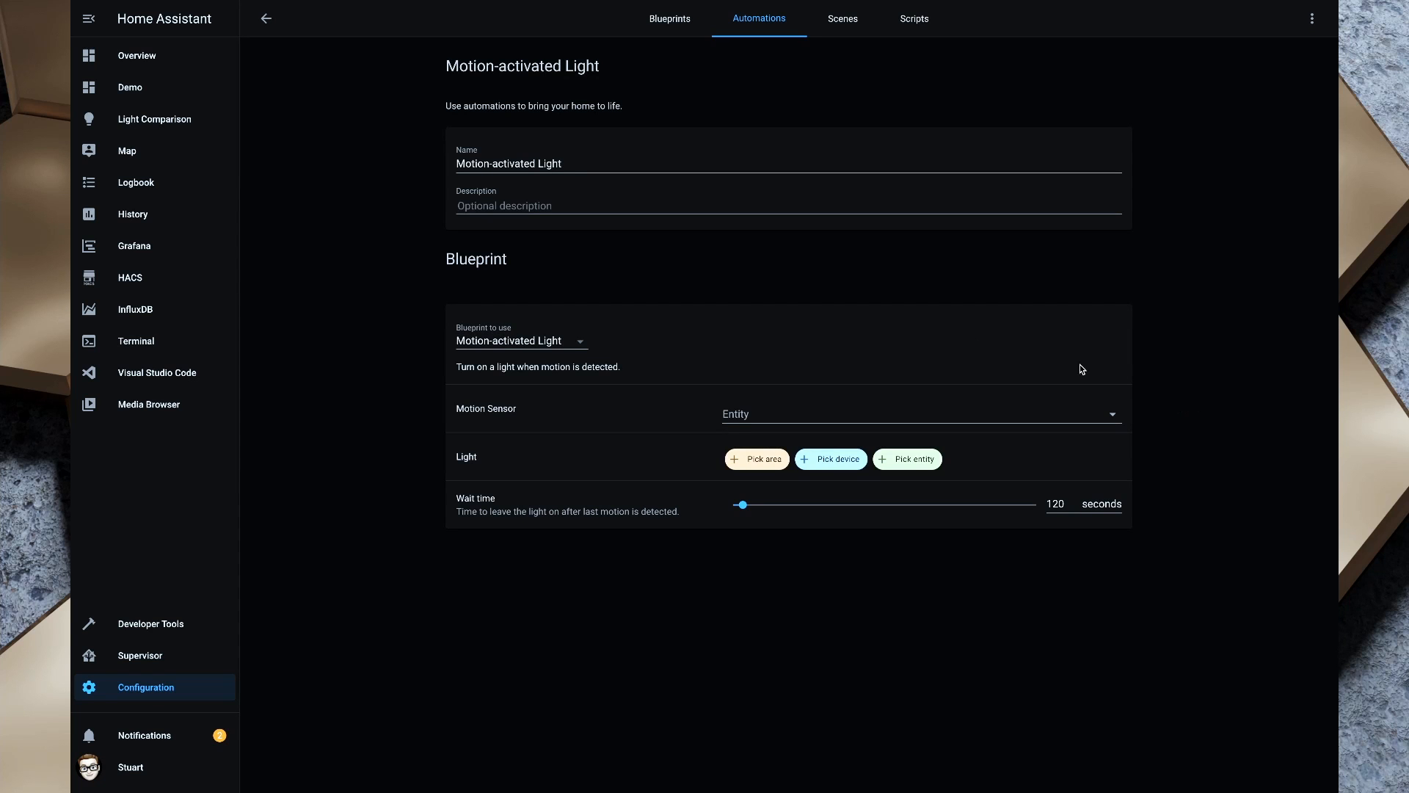
pyautogui.moveTo(592, 165); pyautogui.dragTo(443, 170)
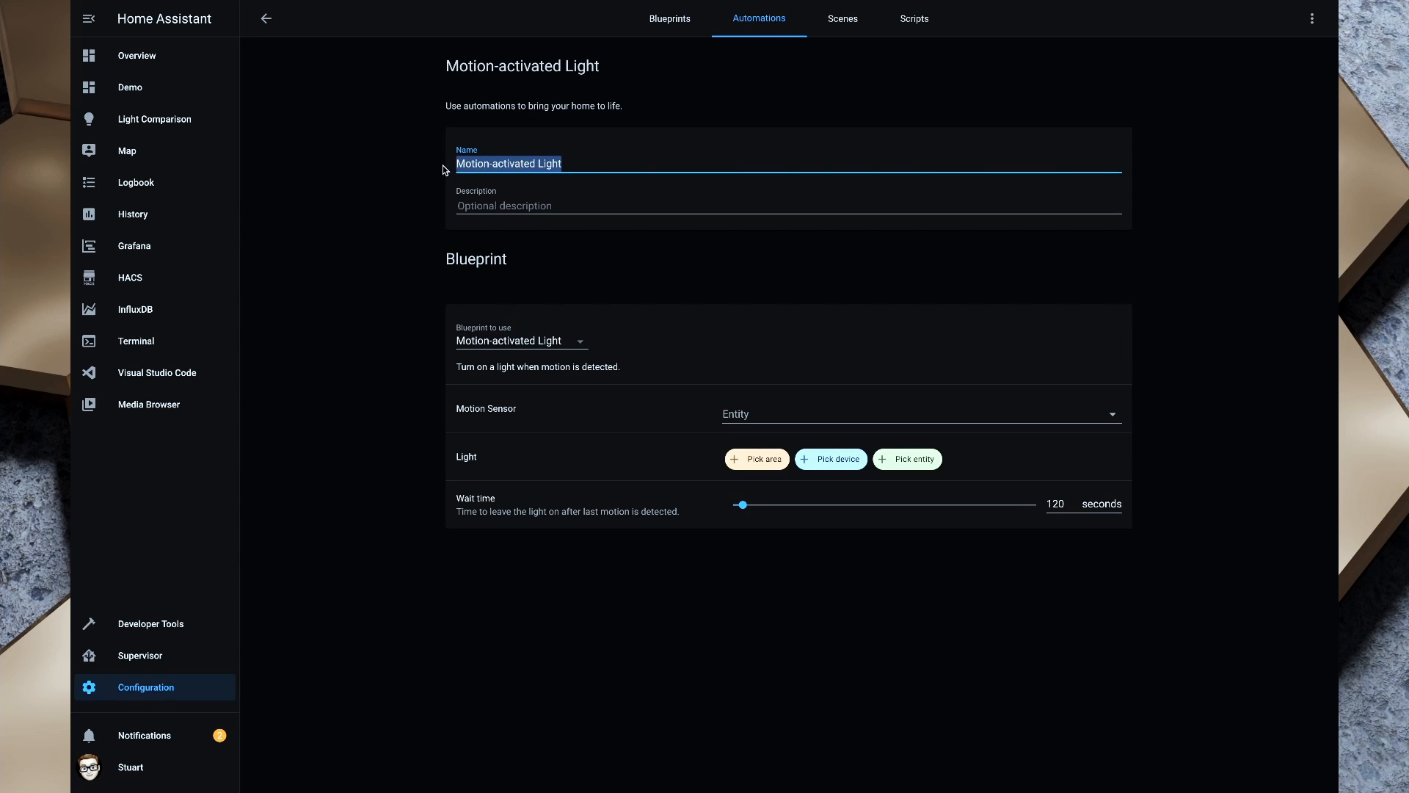
pyautogui.write('WC')
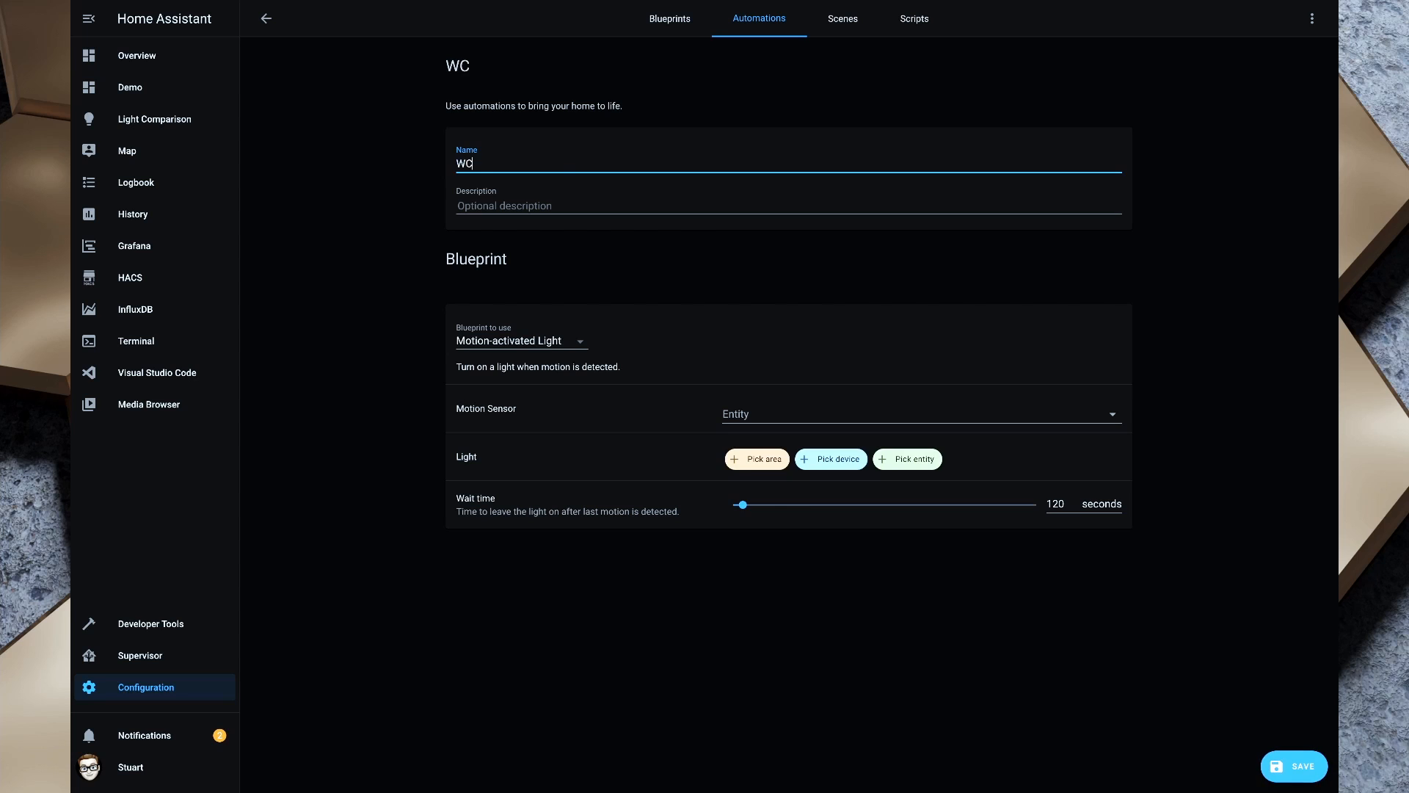
pyautogui.write(' Light Motion')
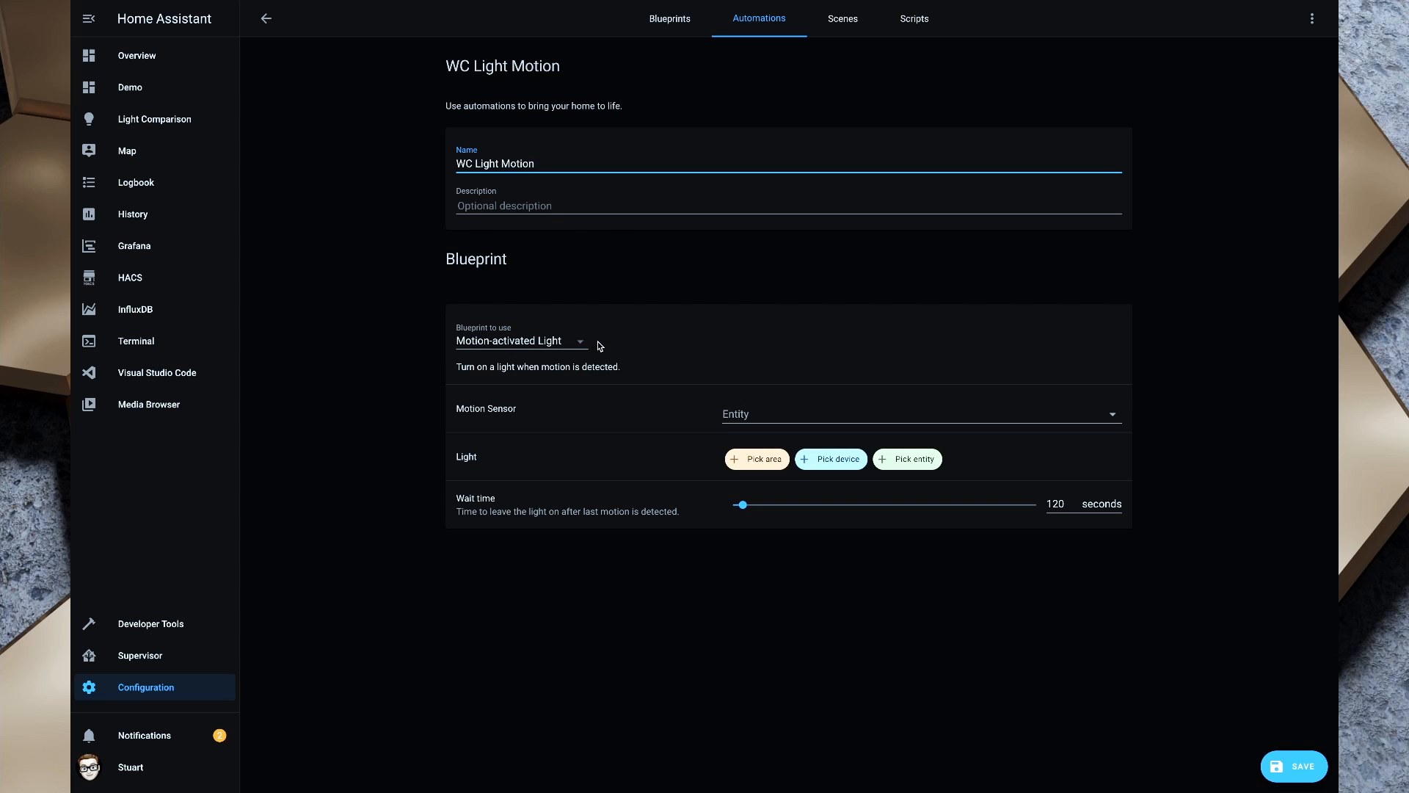
# Step: Assign Water Closet Motion as the automation's motion sensor and the Garage light entity as its light
pyautogui.click(1111, 416)
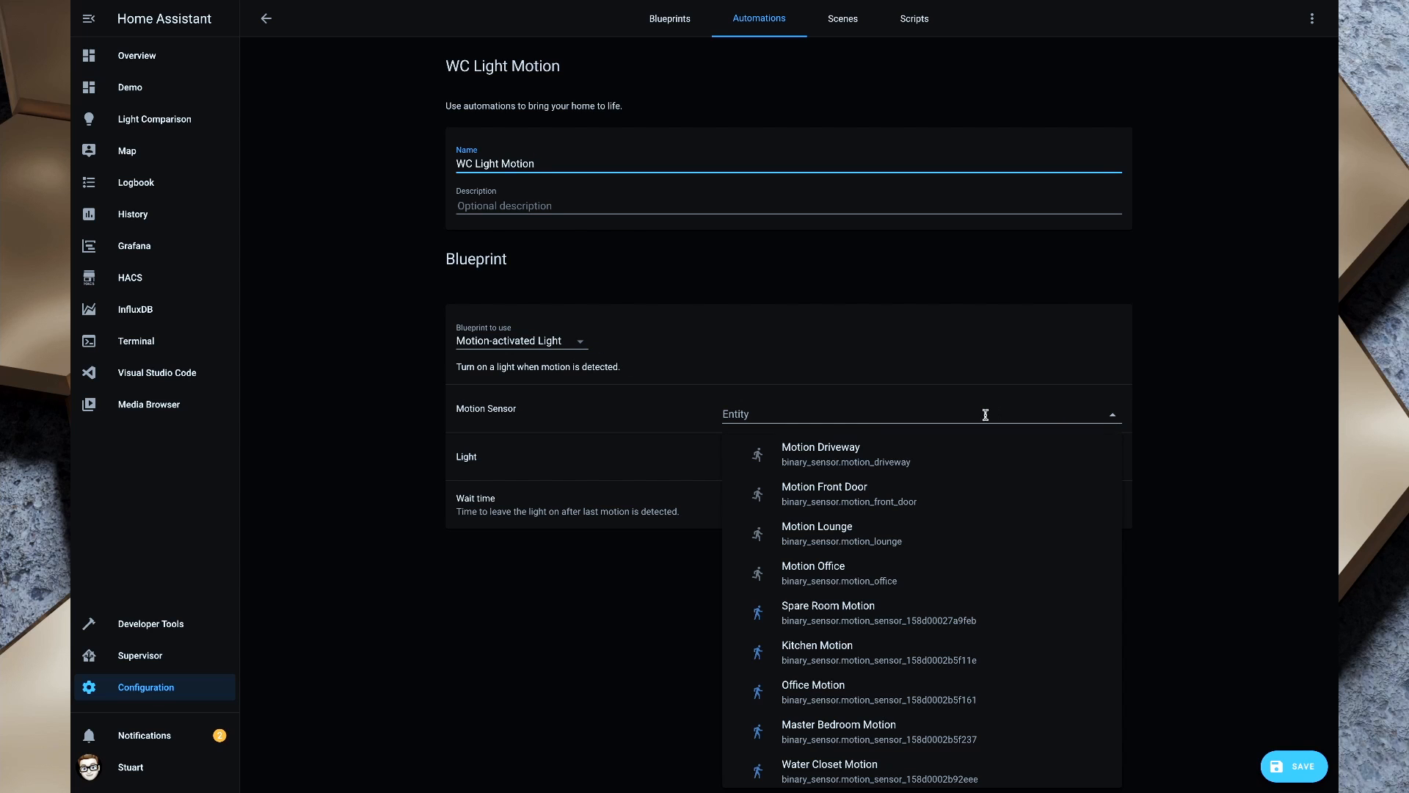
pyautogui.click(826, 767)
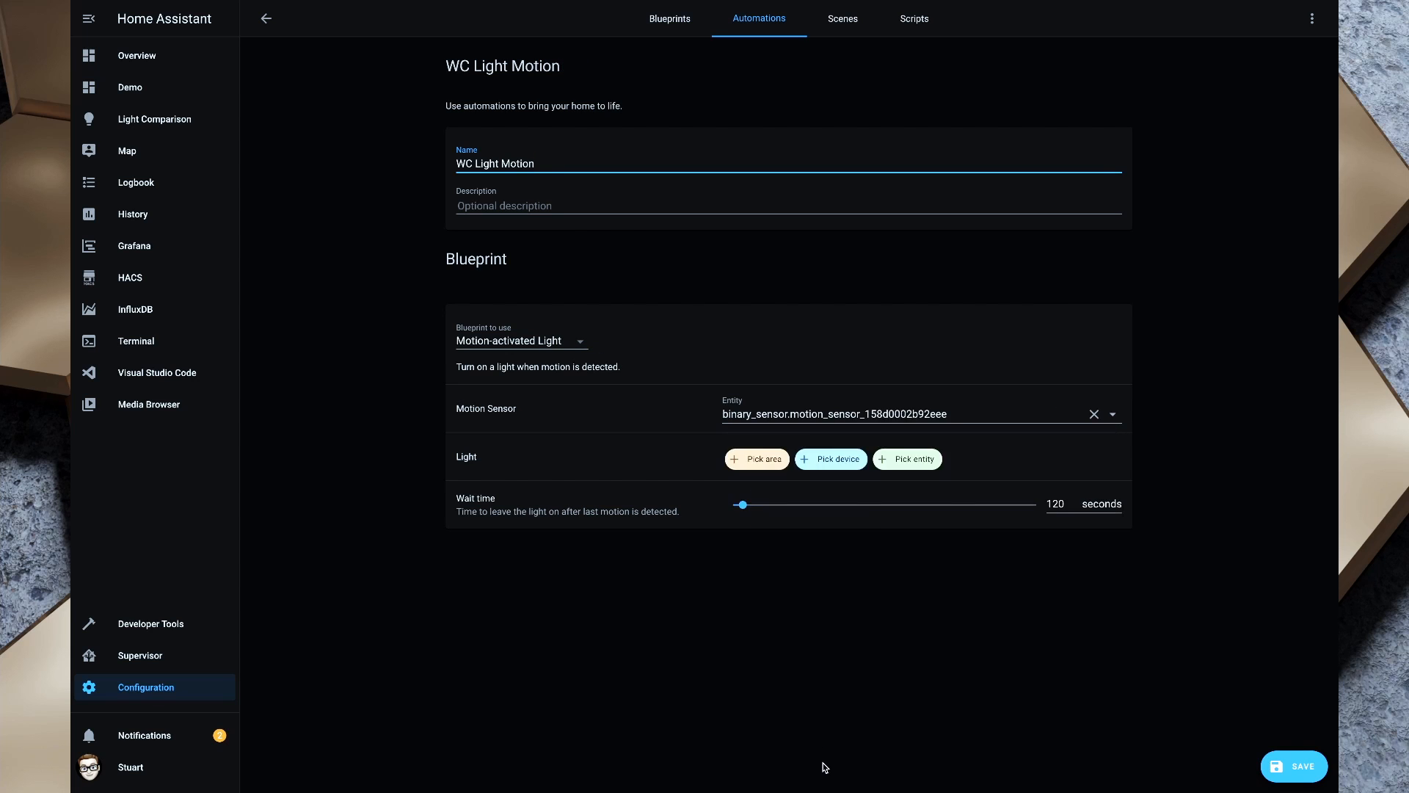
pyautogui.click(771, 459)
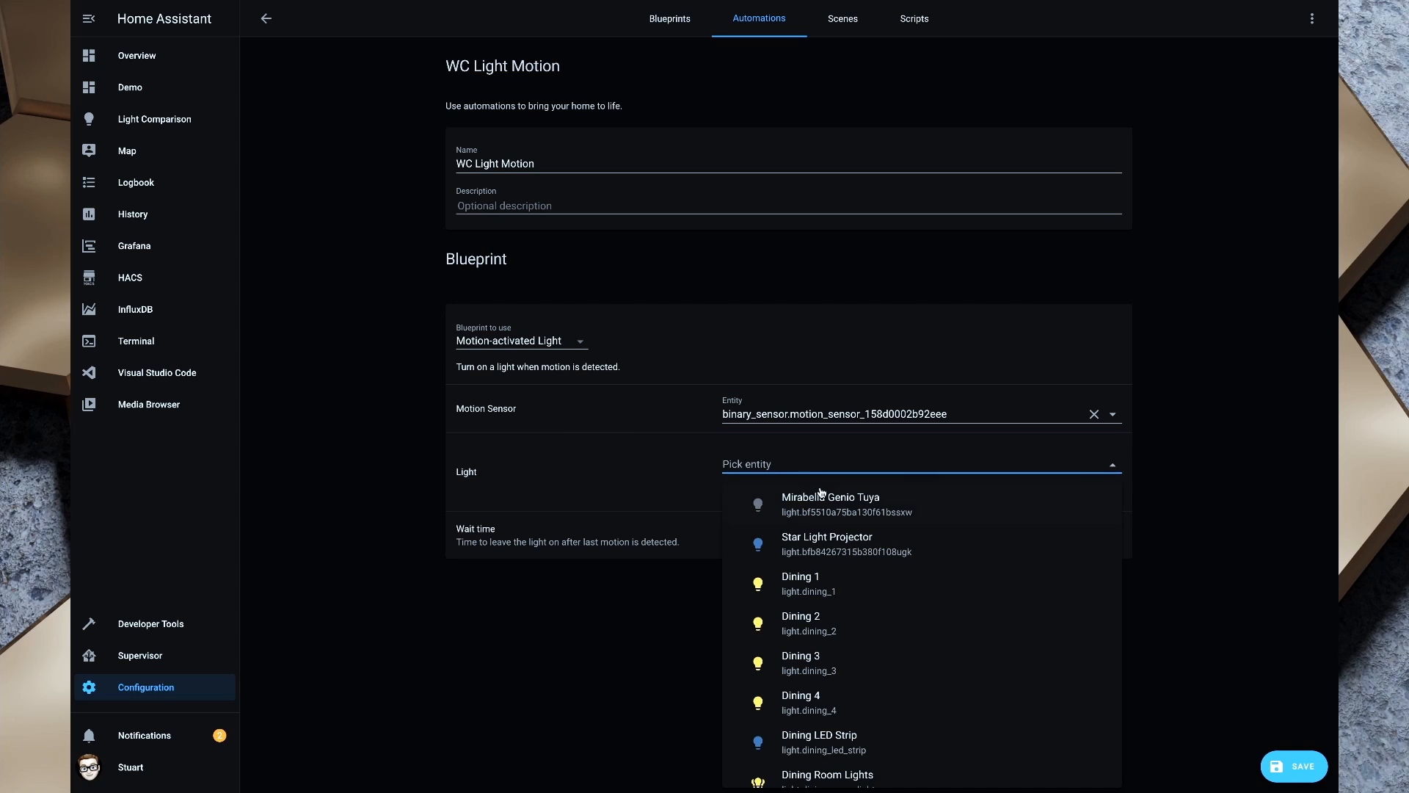
pyautogui.scroll(-5, 855, 637)
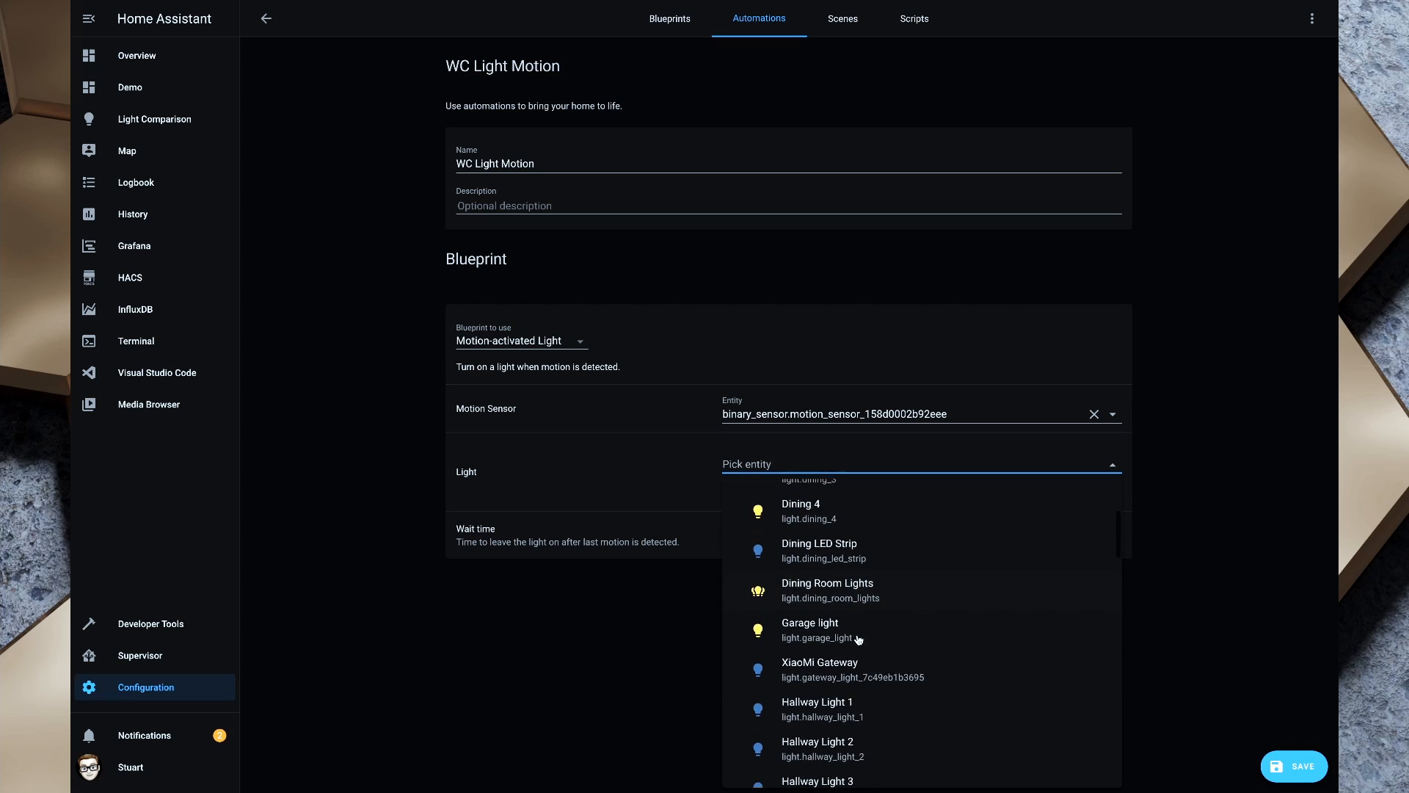
pyautogui.click(812, 620)
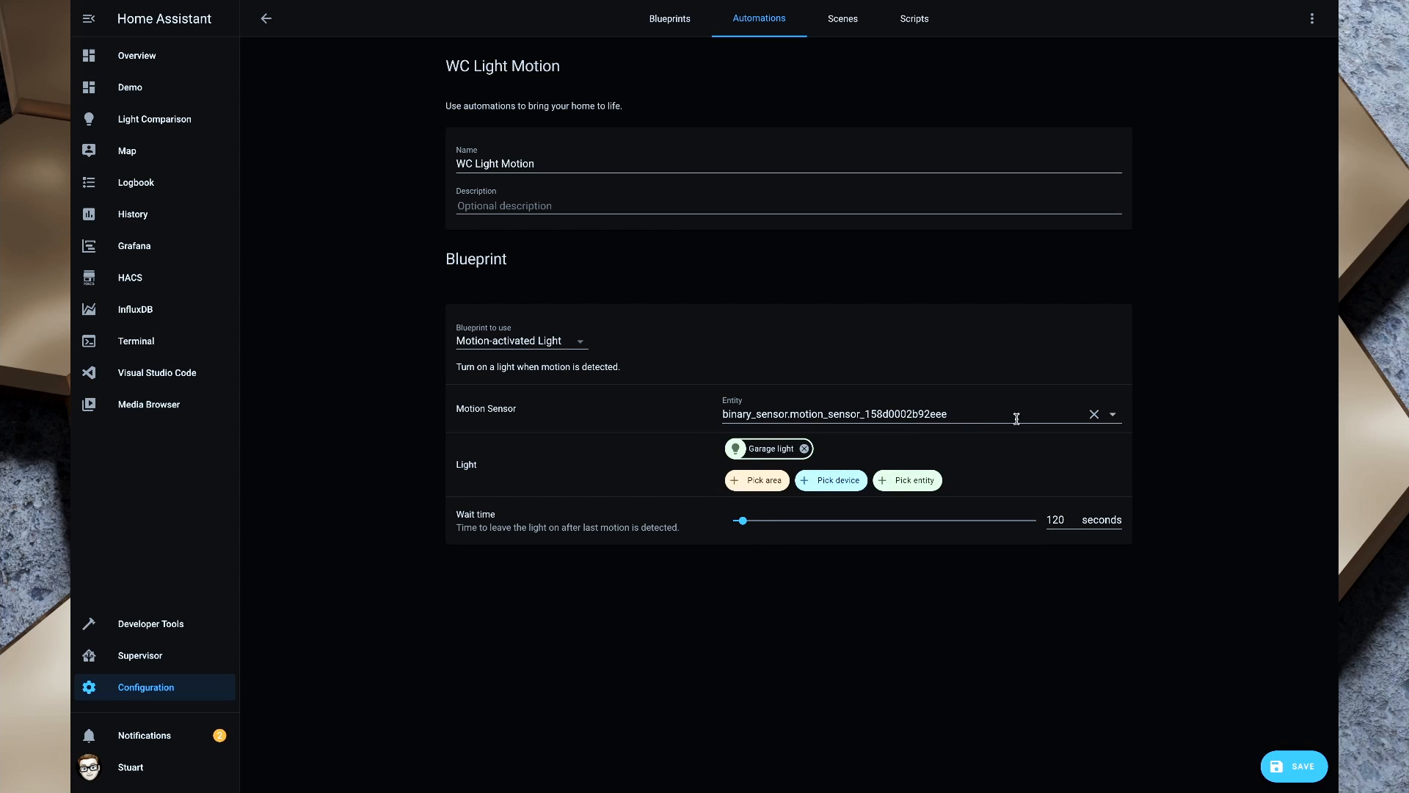
# Step: Adjust the automation's wait time and save the automation
pyautogui.moveTo(470, 527); pyautogui.dragTo(758, 521)
pyautogui.click(1048, 520)
pyautogui.click(941, 596)
pyautogui.click(1268, 773)
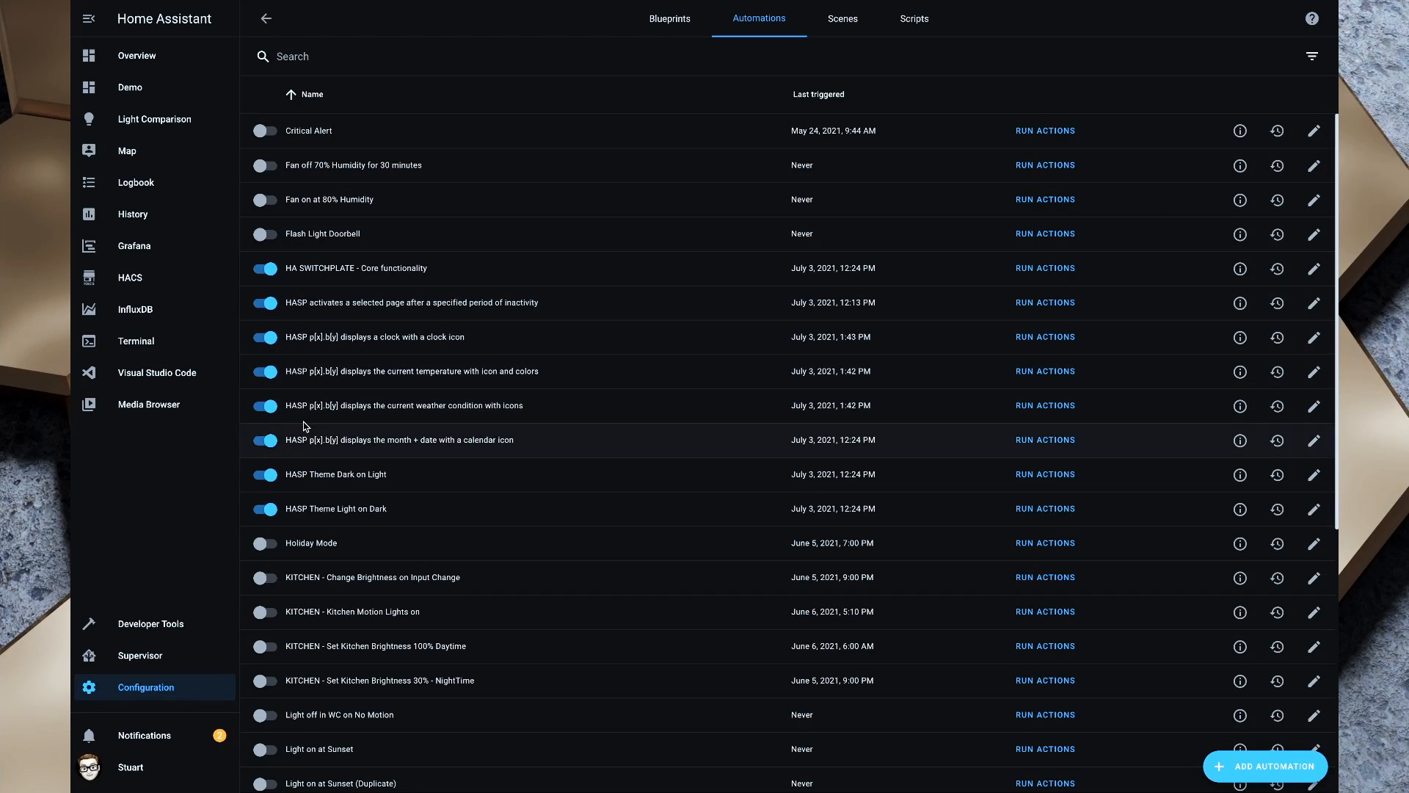
# Step: Create a date and/or time helper named Alarm Clock with the icon hass:alarm and time-only input
pyautogui.click(163, 691)
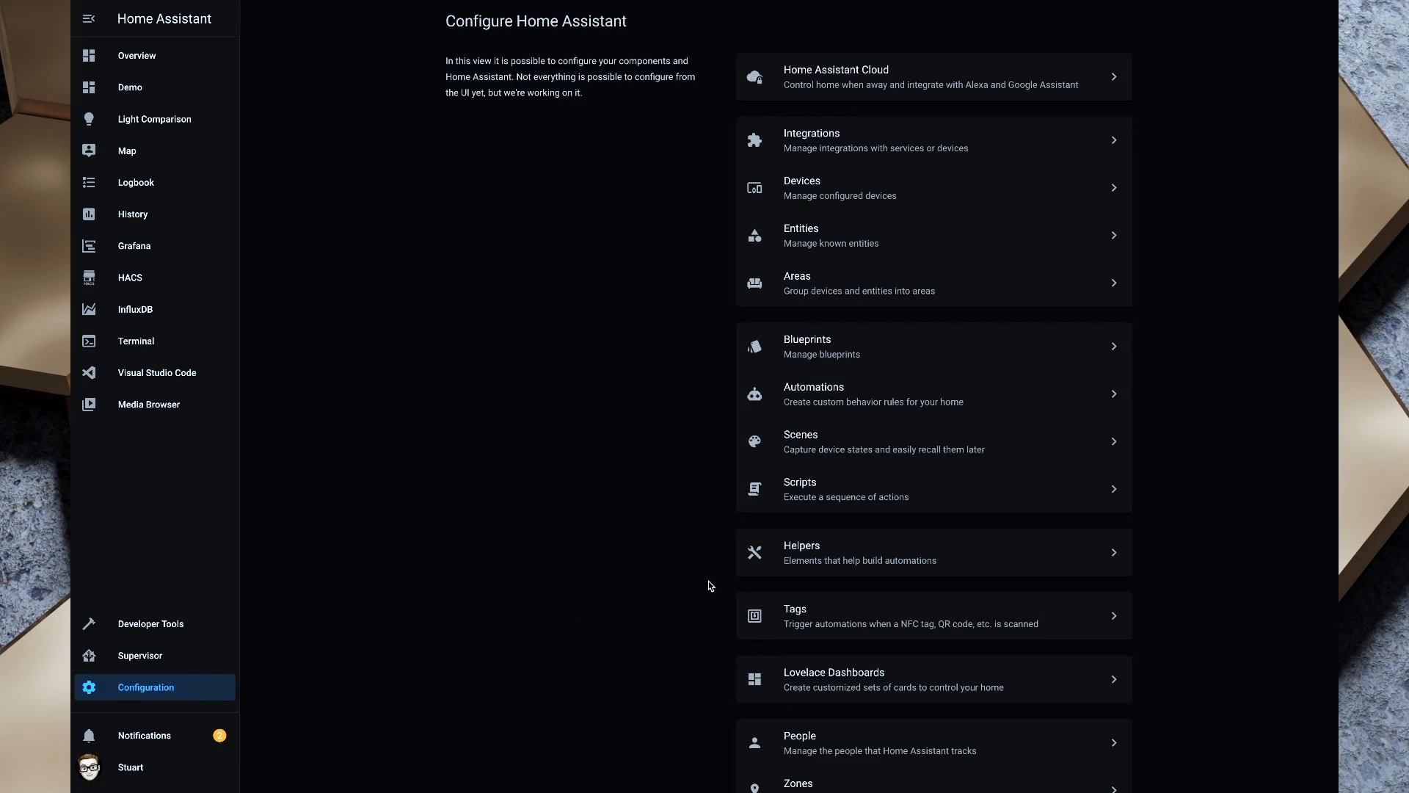
pyautogui.scroll(-1, 963, 538)
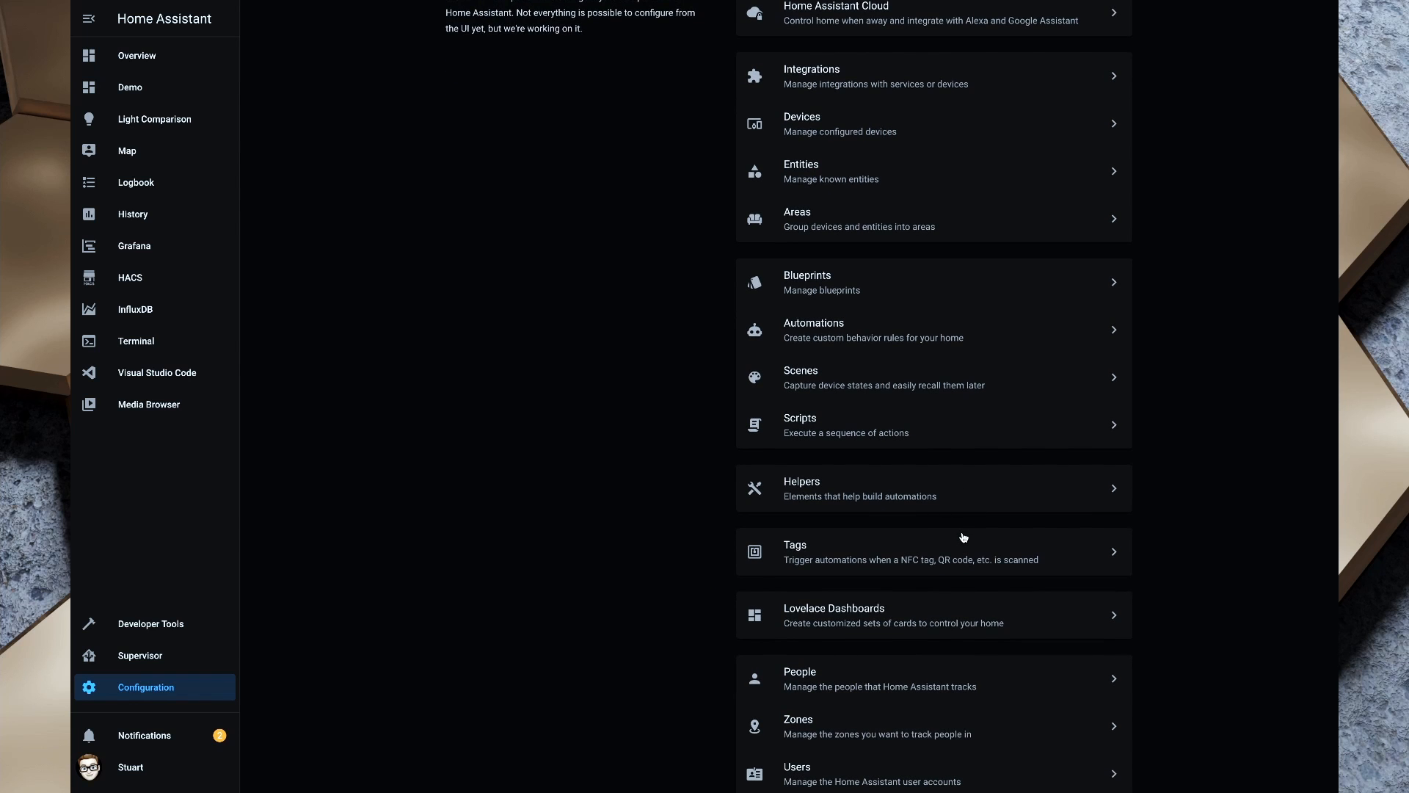
pyautogui.click(857, 497)
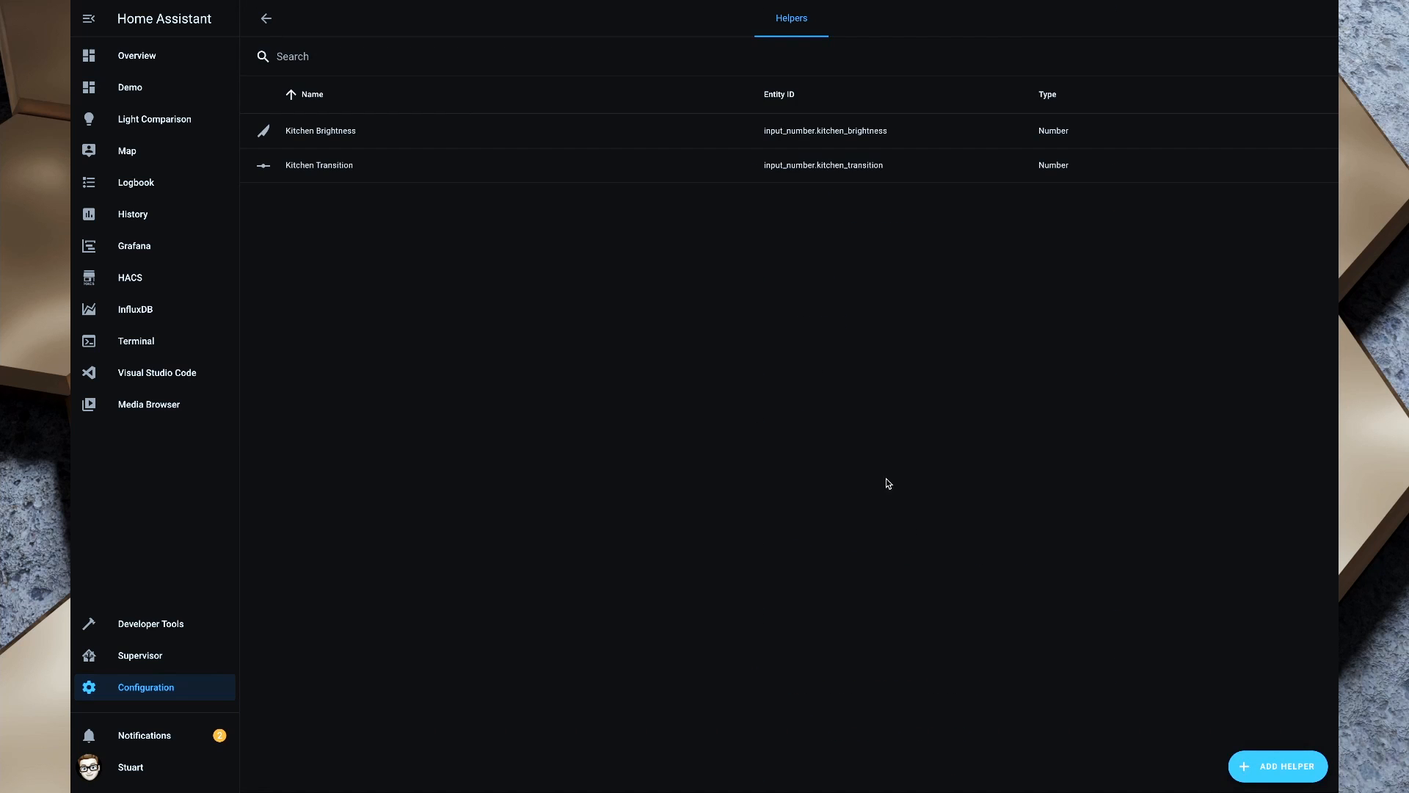
pyautogui.click(1262, 763)
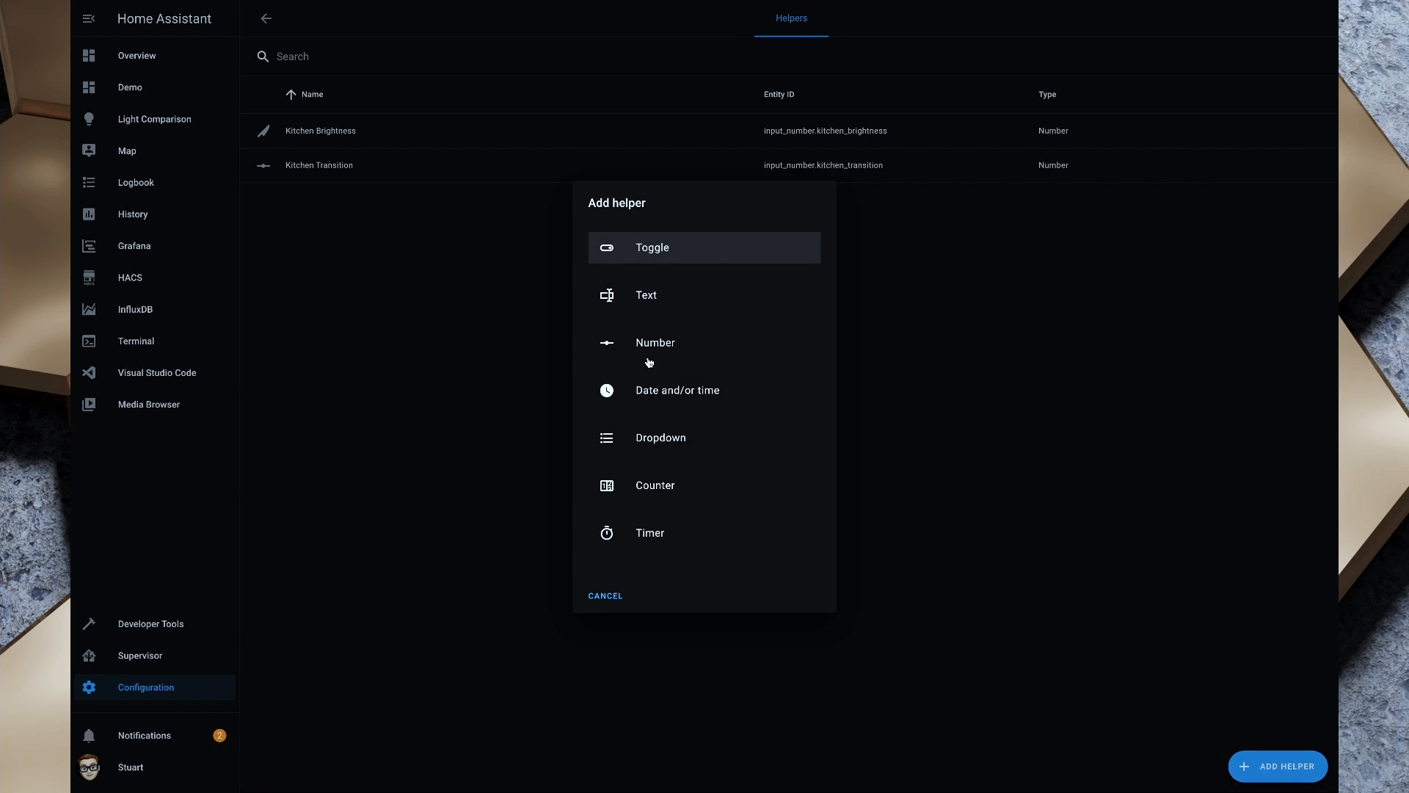
pyautogui.click(655, 388)
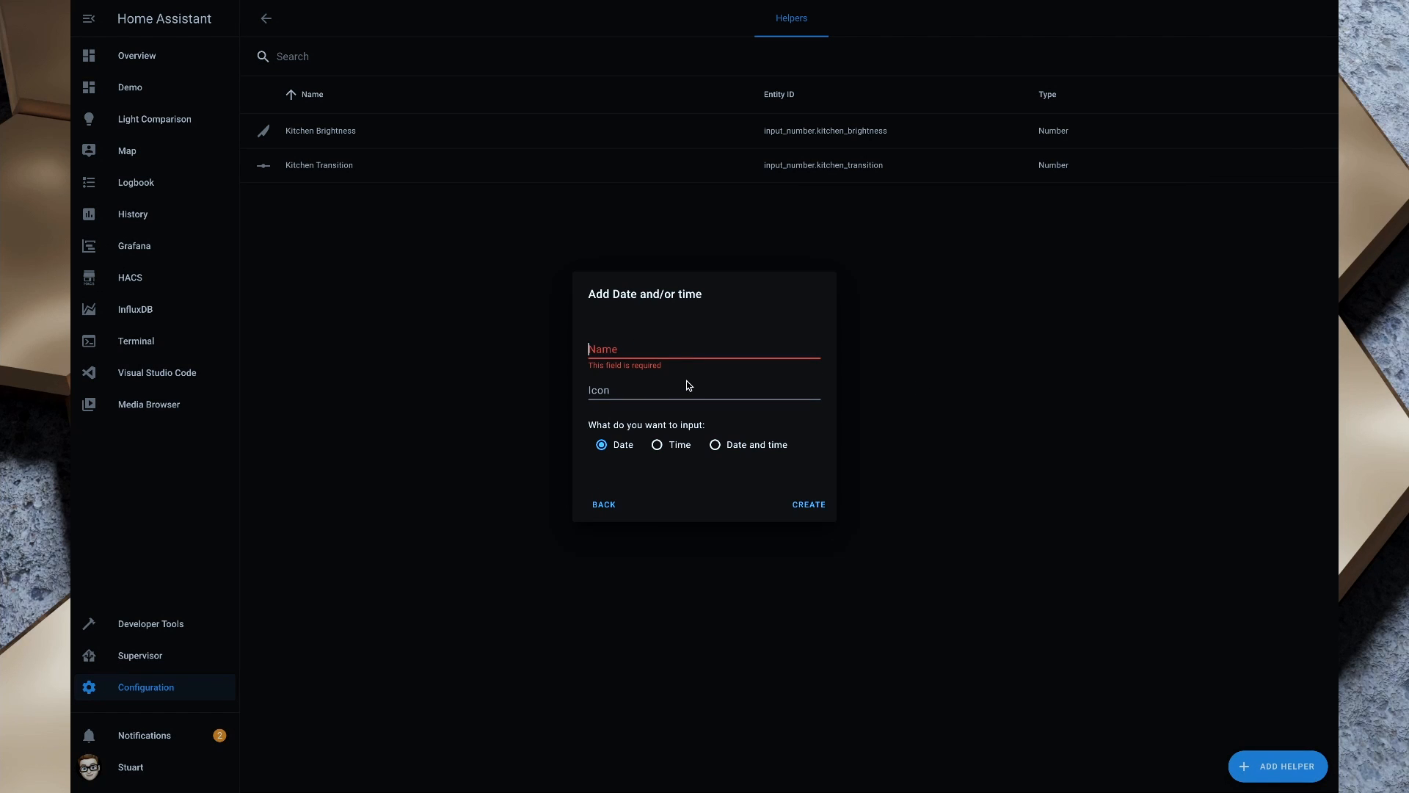
pyautogui.write('Alarm Clock')
pyautogui.click(624, 388)
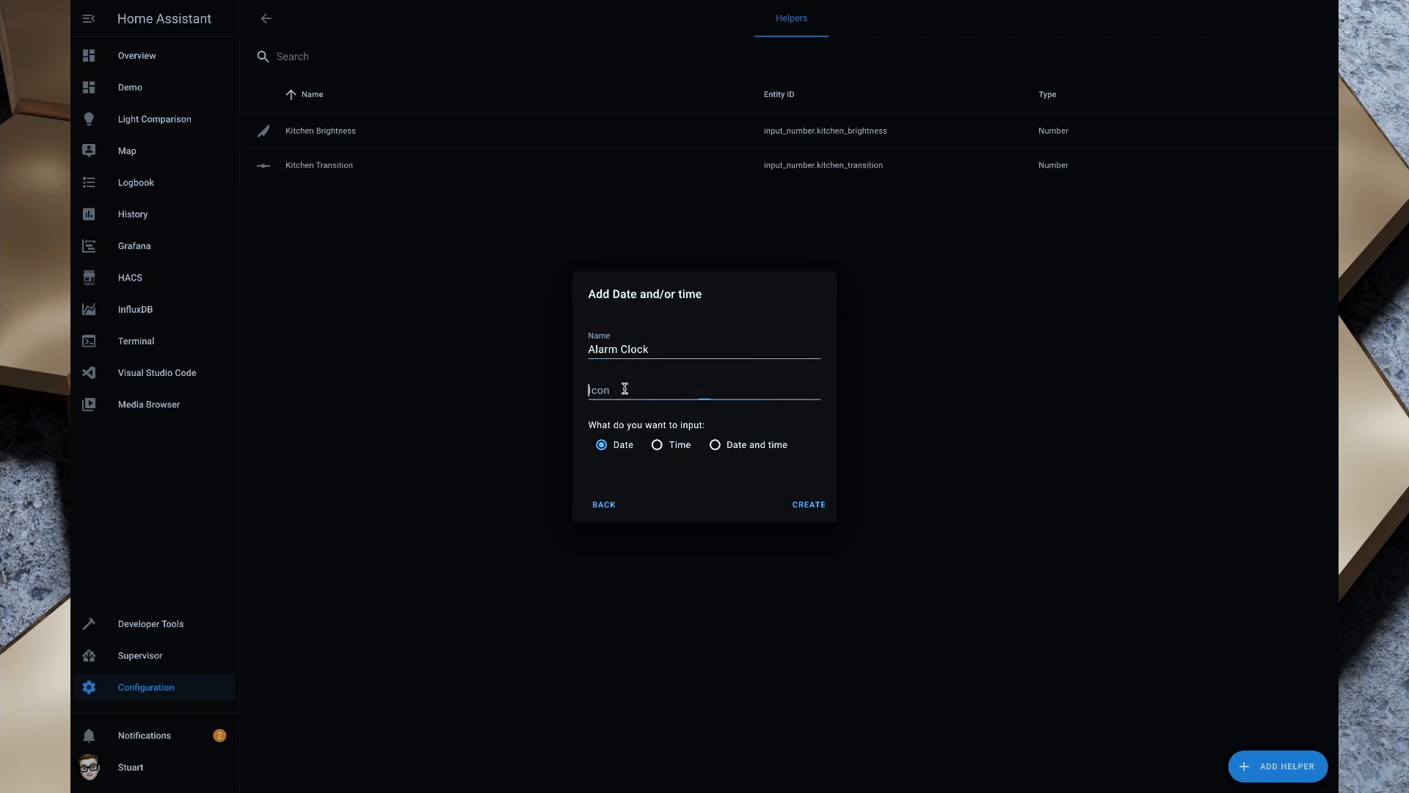
pyautogui.write('hass:alarm')
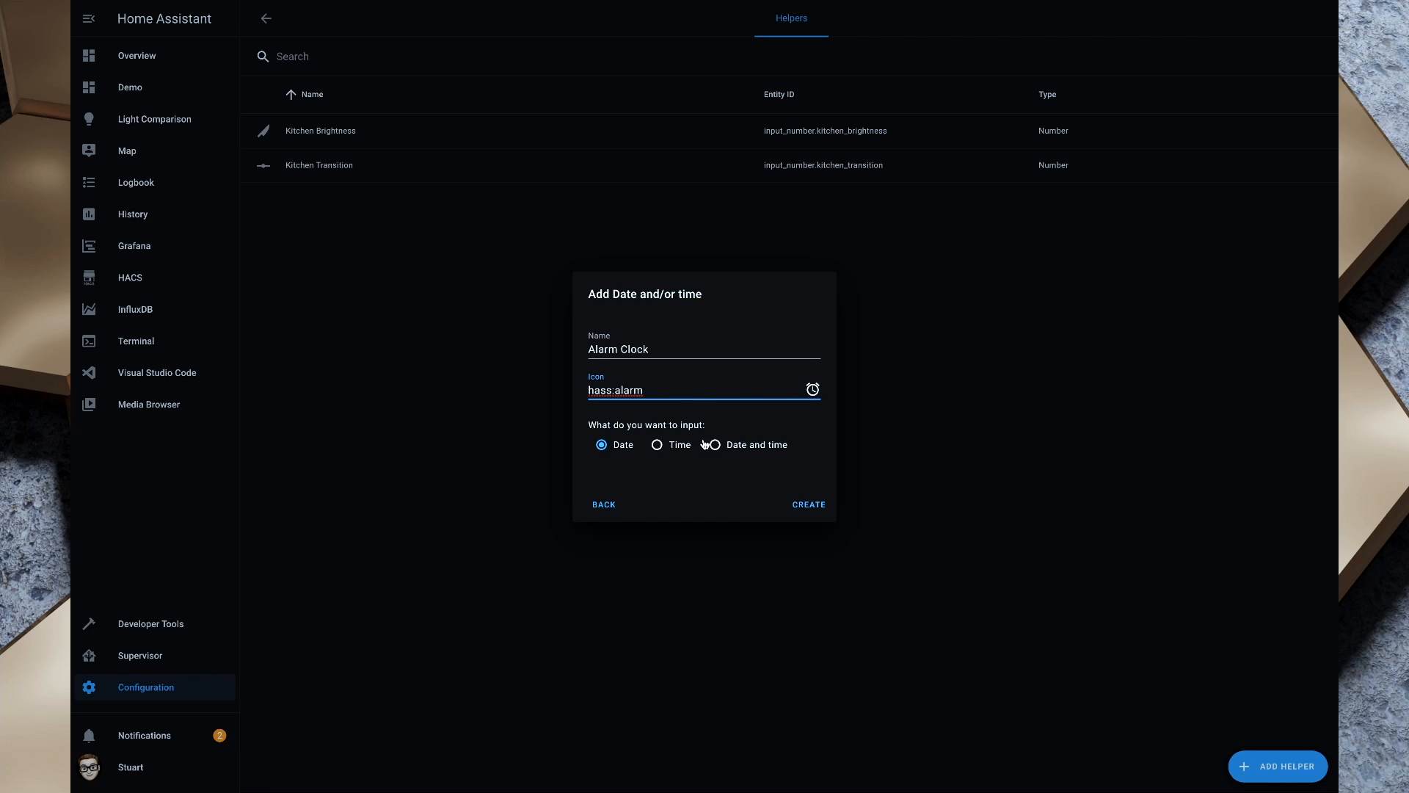
pyautogui.click(655, 445)
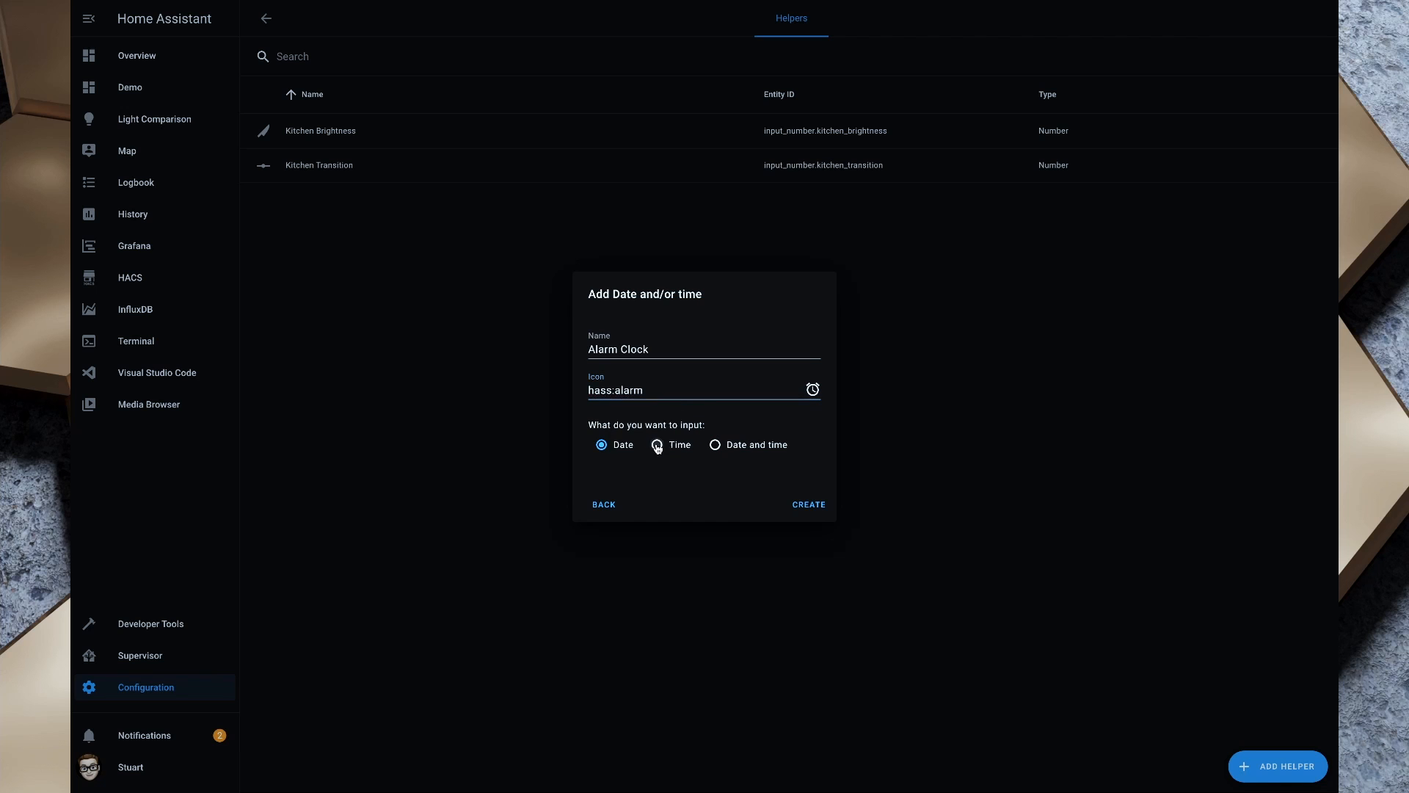
pyautogui.click(810, 507)
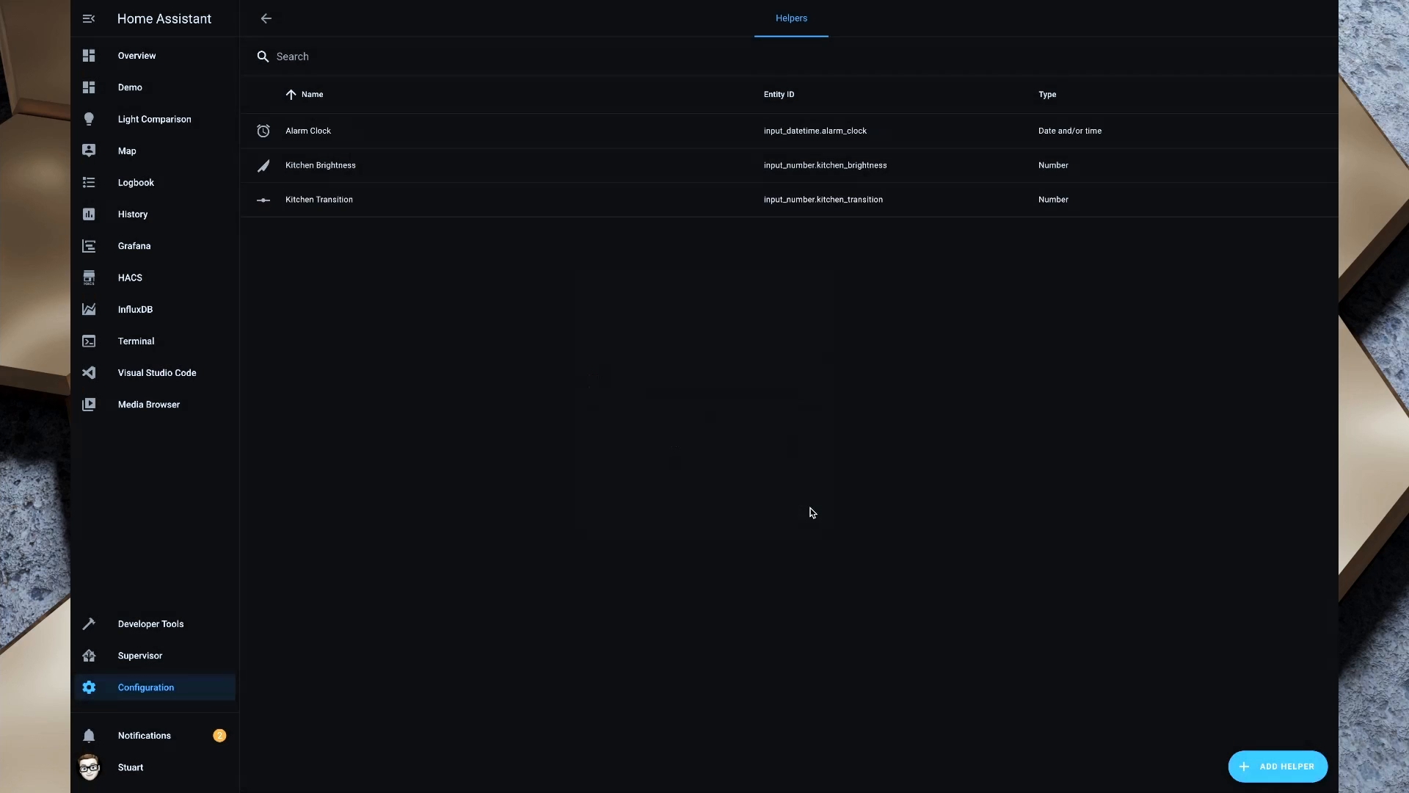
# Step: Start a new number helper and name it Sunrise Transition
pyautogui.click(1265, 768)
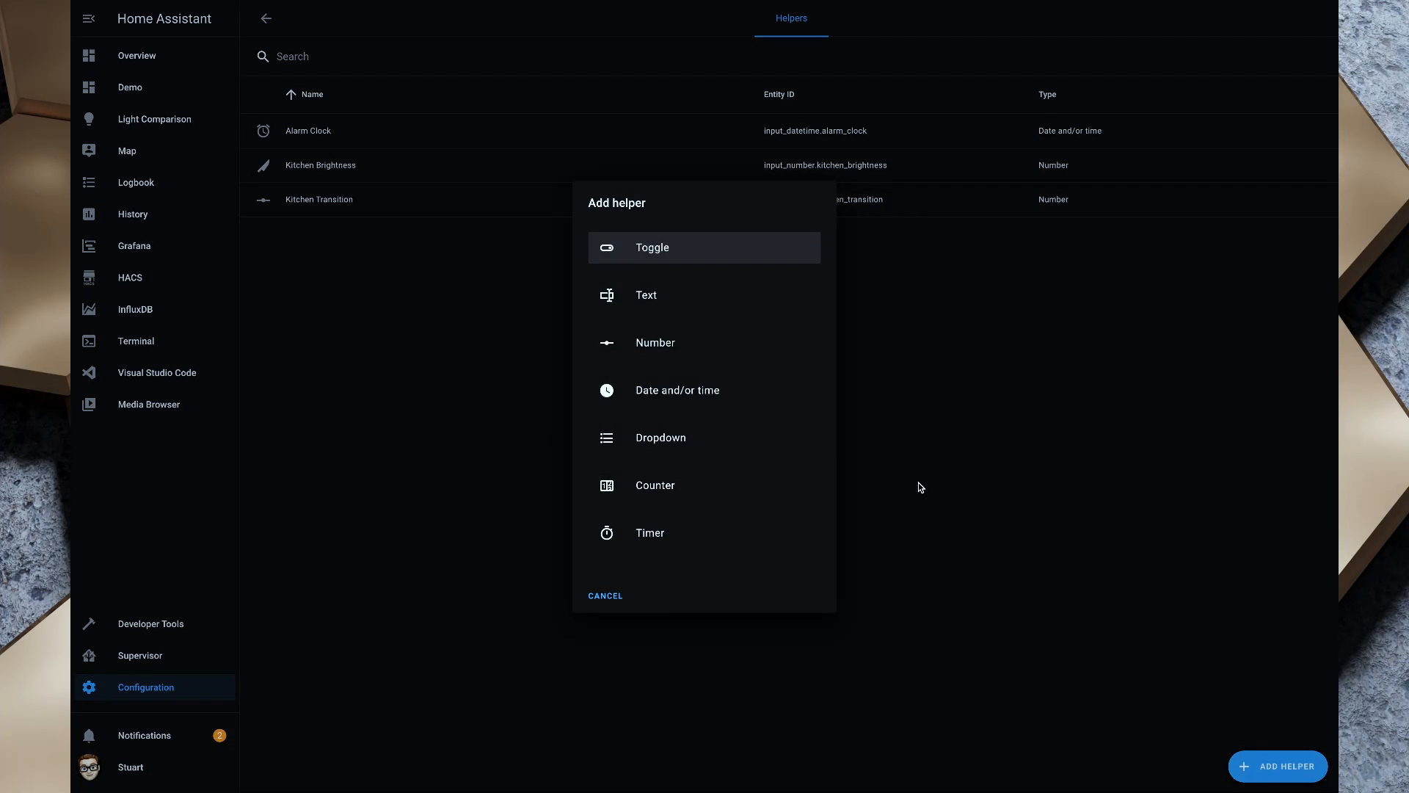
pyautogui.click(657, 345)
pyautogui.write('Sunrise')
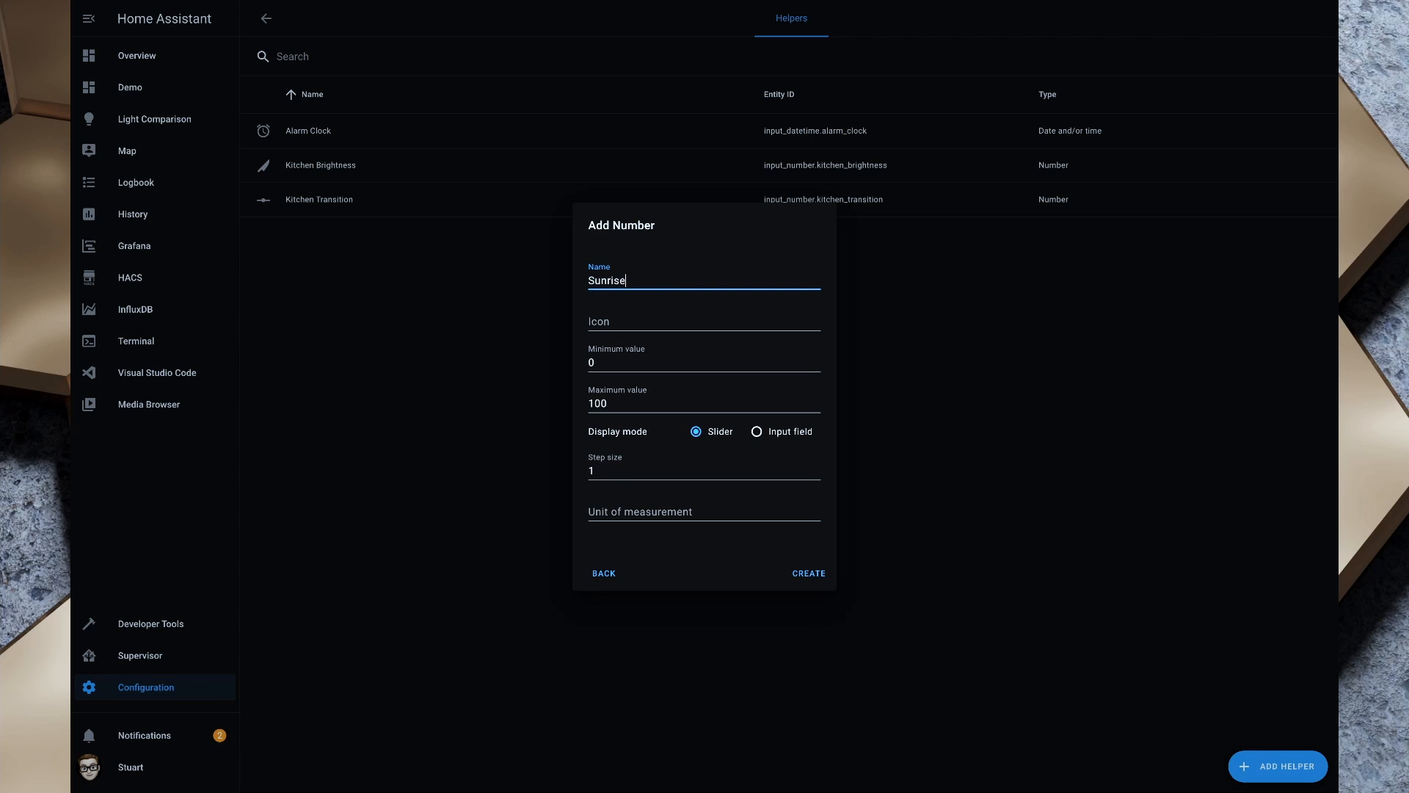
pyautogui.write(' Transition')
pyautogui.click(635, 321)
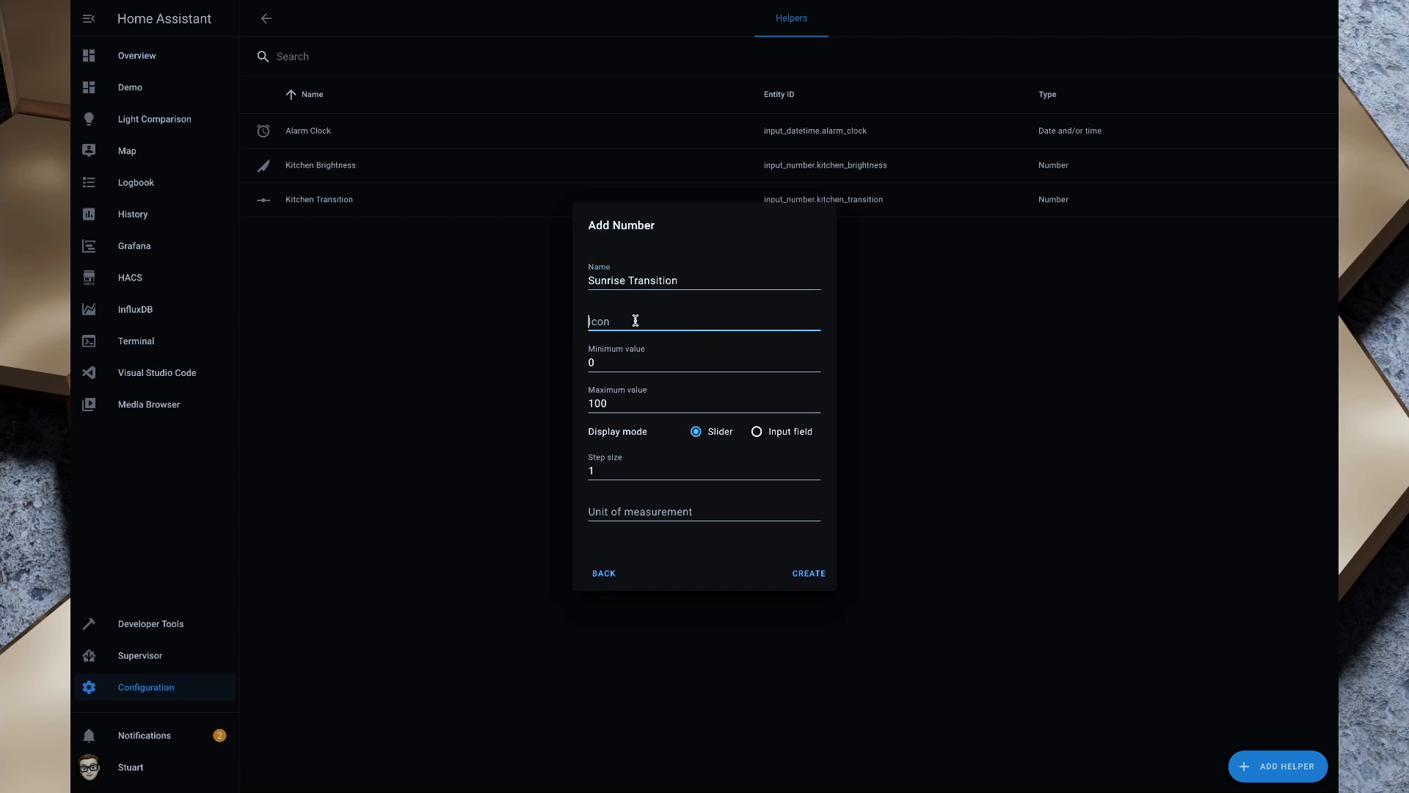
# Step: Set the Sunrise Transition helper's minimum value to 300 and maximum value to 3600
pyautogui.click(619, 363)
pyautogui.press('BackSpace')
pyautogui.write('300')
pyautogui.click(620, 400)
pyautogui.press('BackSpace')
pyautogui.press('BackSpace')
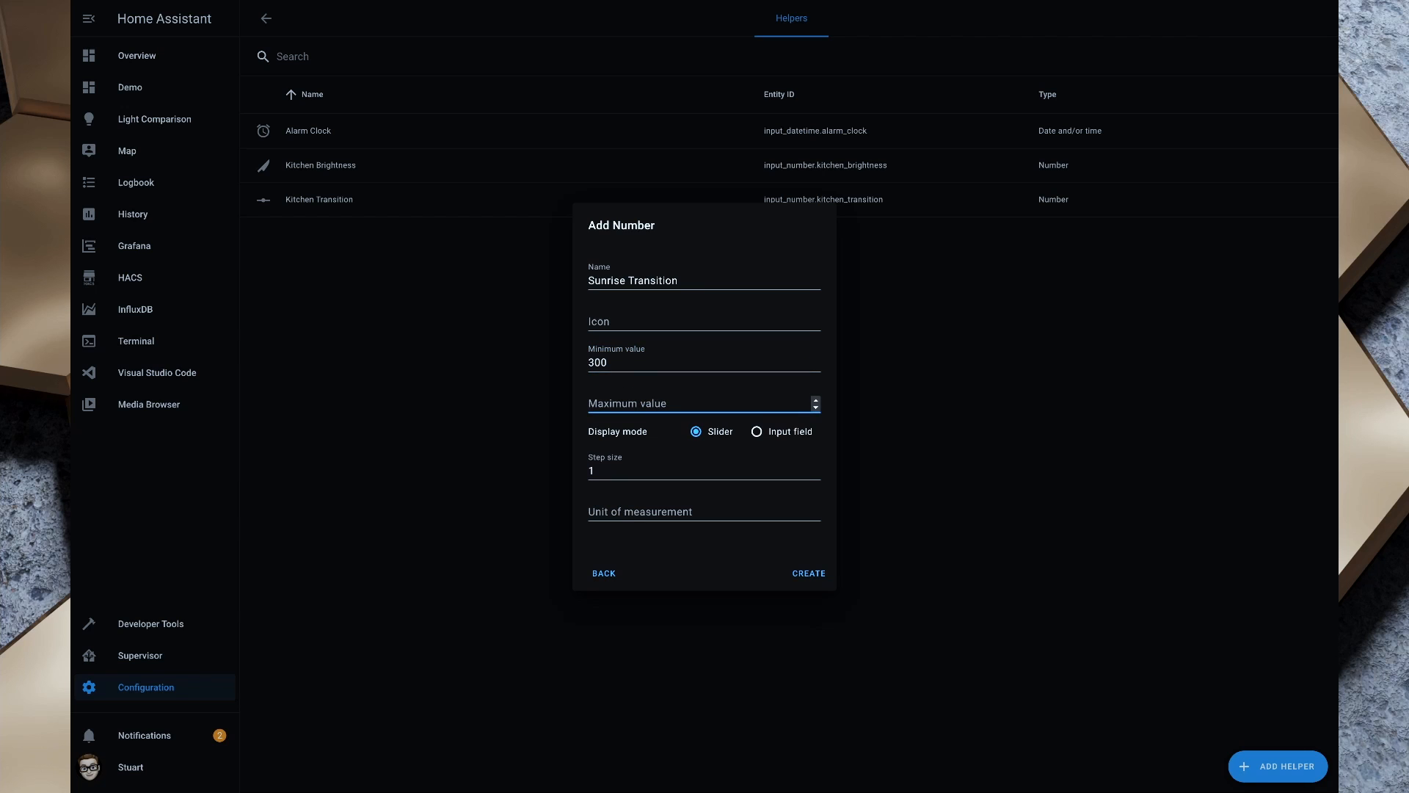
pyautogui.write('3600')
# Step: Set the helper's step size to 60 and unit of measurement to seconds, and create the helper
pyautogui.click(627, 470)
pyautogui.press('BackSpace')
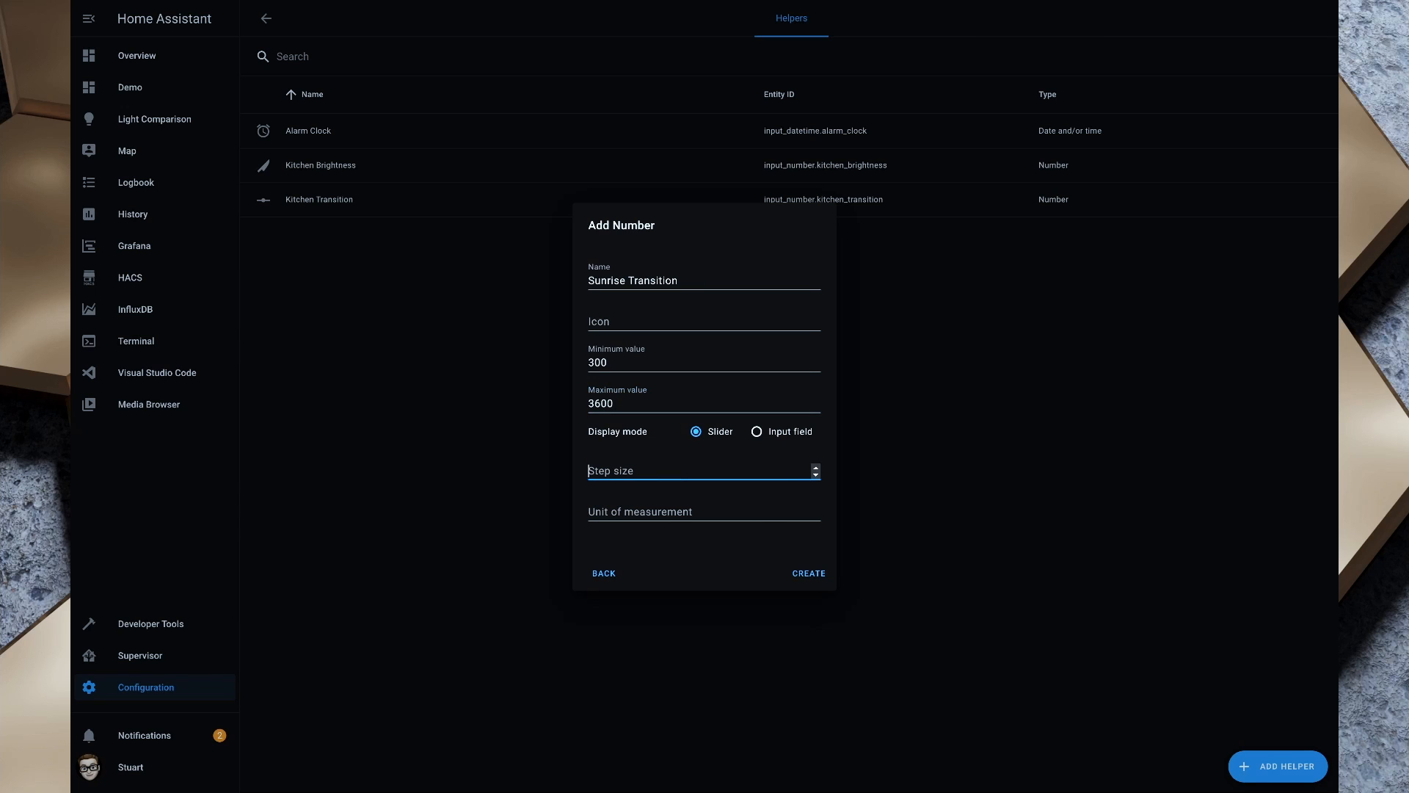
pyautogui.write('60')
pyautogui.click(673, 510)
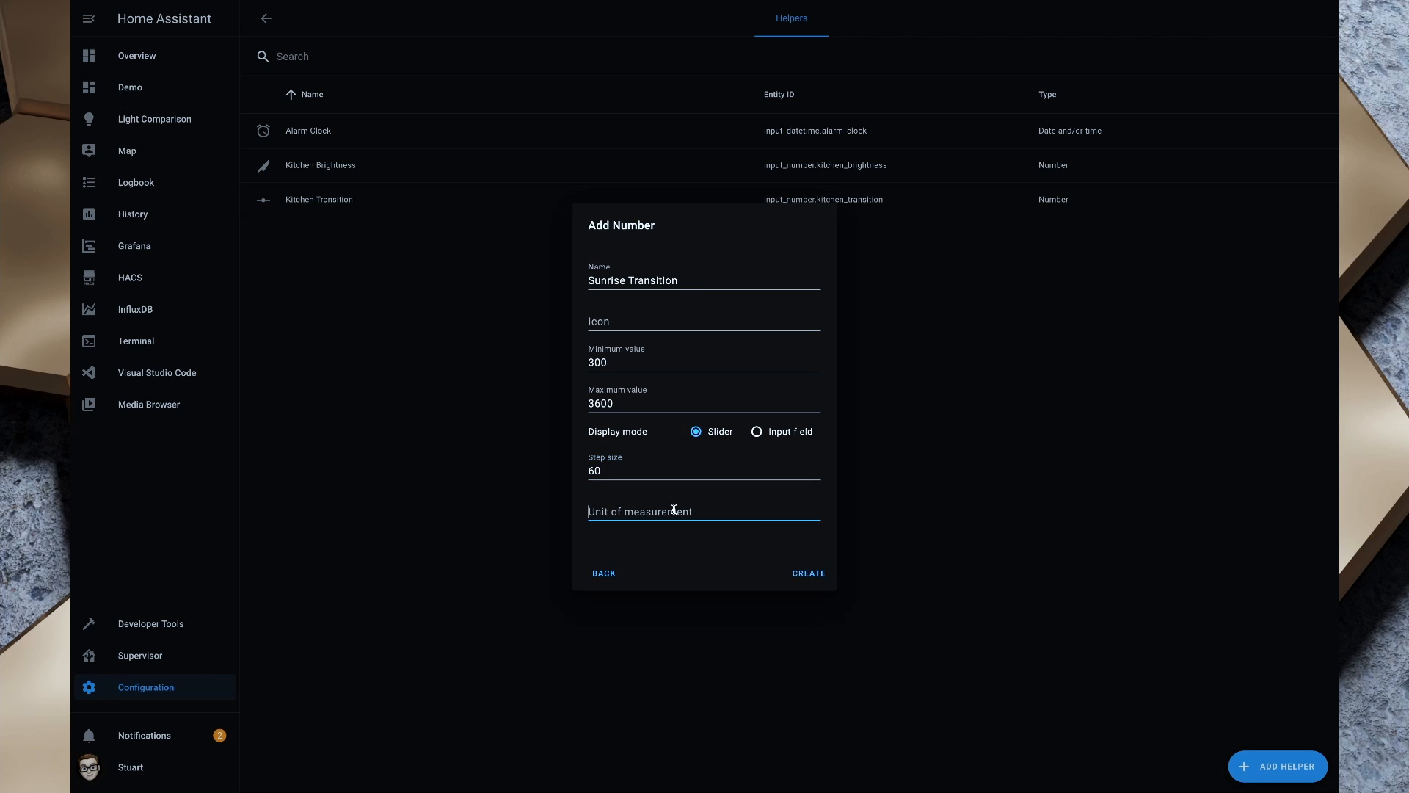
pyautogui.write('secon')
pyautogui.write('d')
pyautogui.click(823, 572)
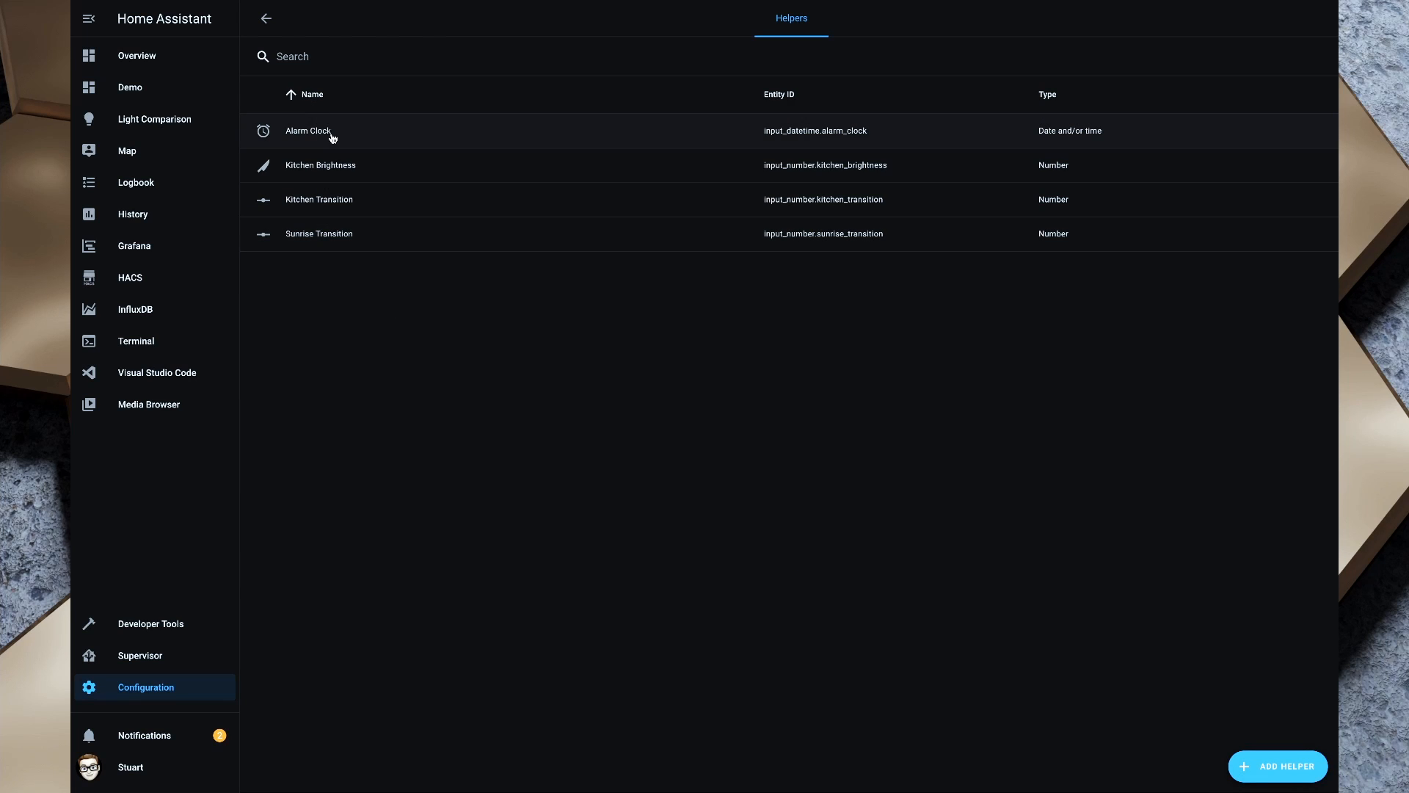
# Step: Find the Alarm Clock helper on the Overview dashboard and set its time to 06:30
pyautogui.click(133, 53)
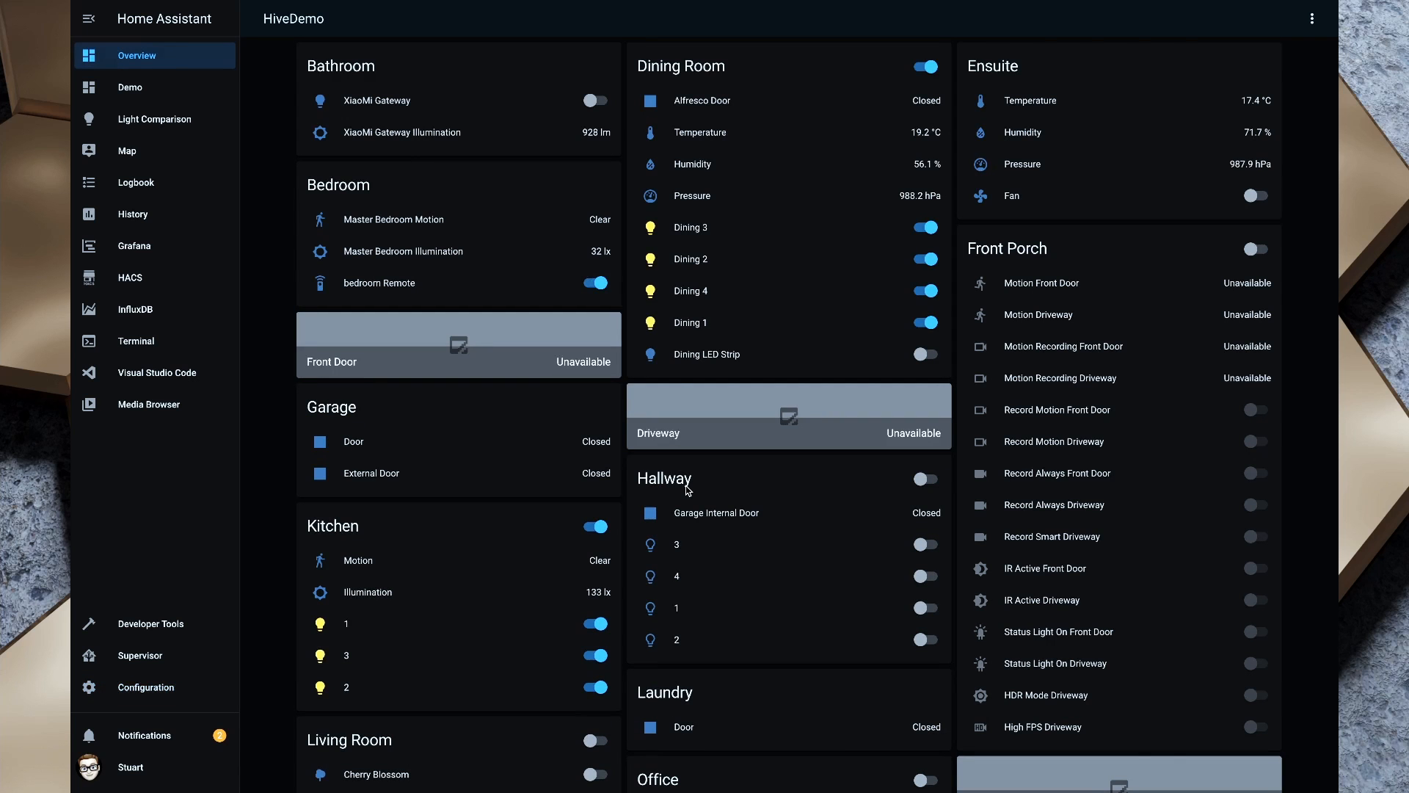
pyautogui.hotkey('ctrl', 'f')
pyautogui.write('Sunrise')
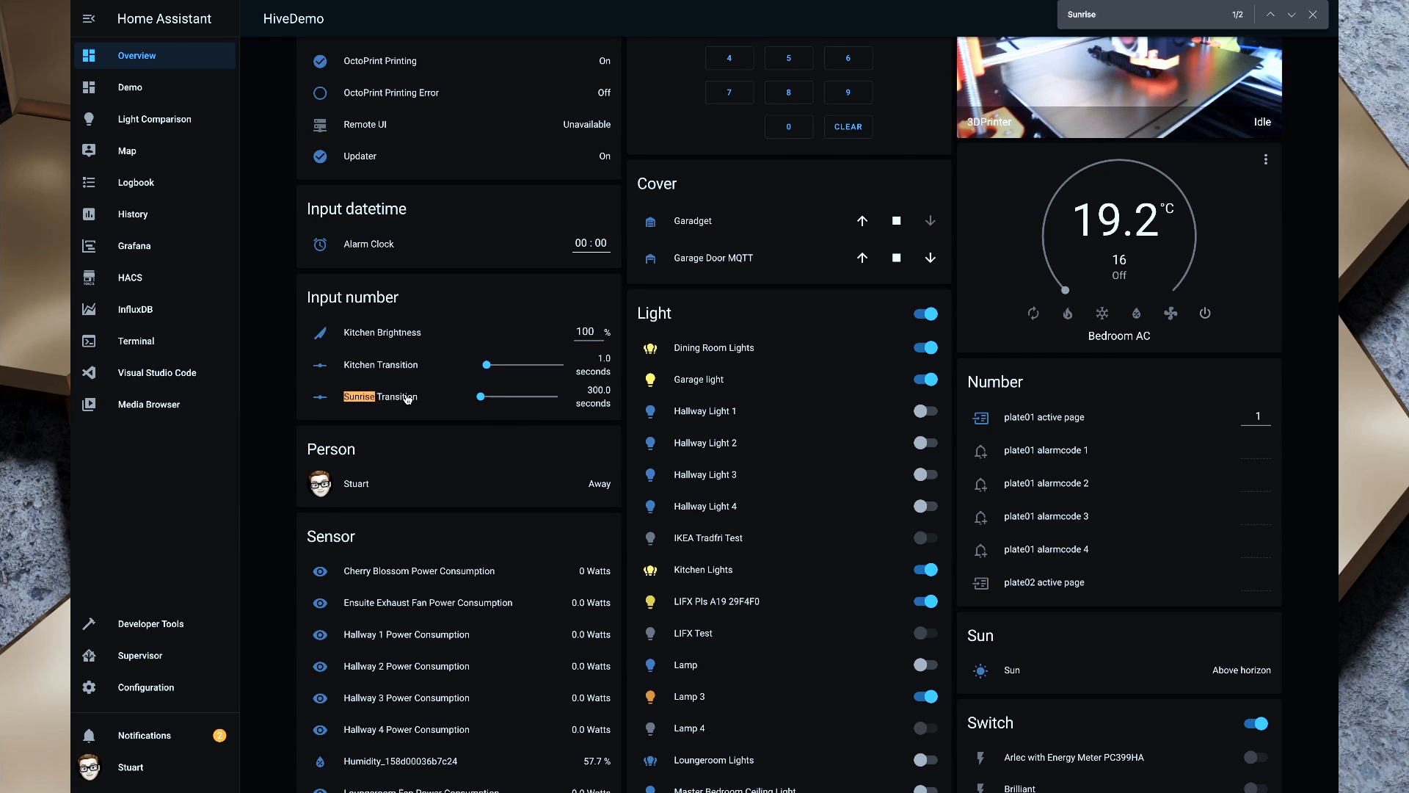
pyautogui.hotkey('ctrl', 'a')
pyautogui.write('Alarm')
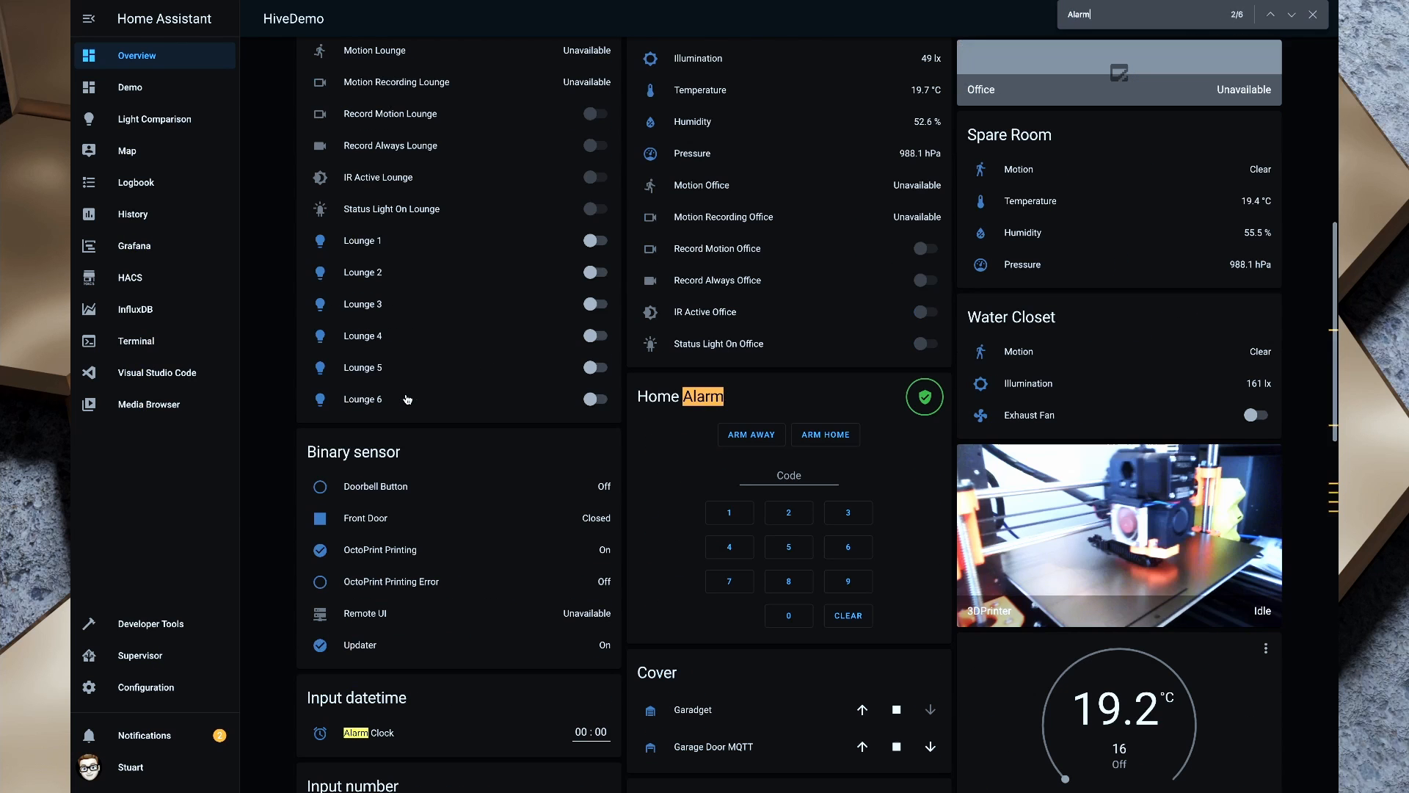
pyautogui.scroll(-3, 403, 562)
pyautogui.click(583, 622)
pyautogui.write('0')
pyautogui.press('Tab')
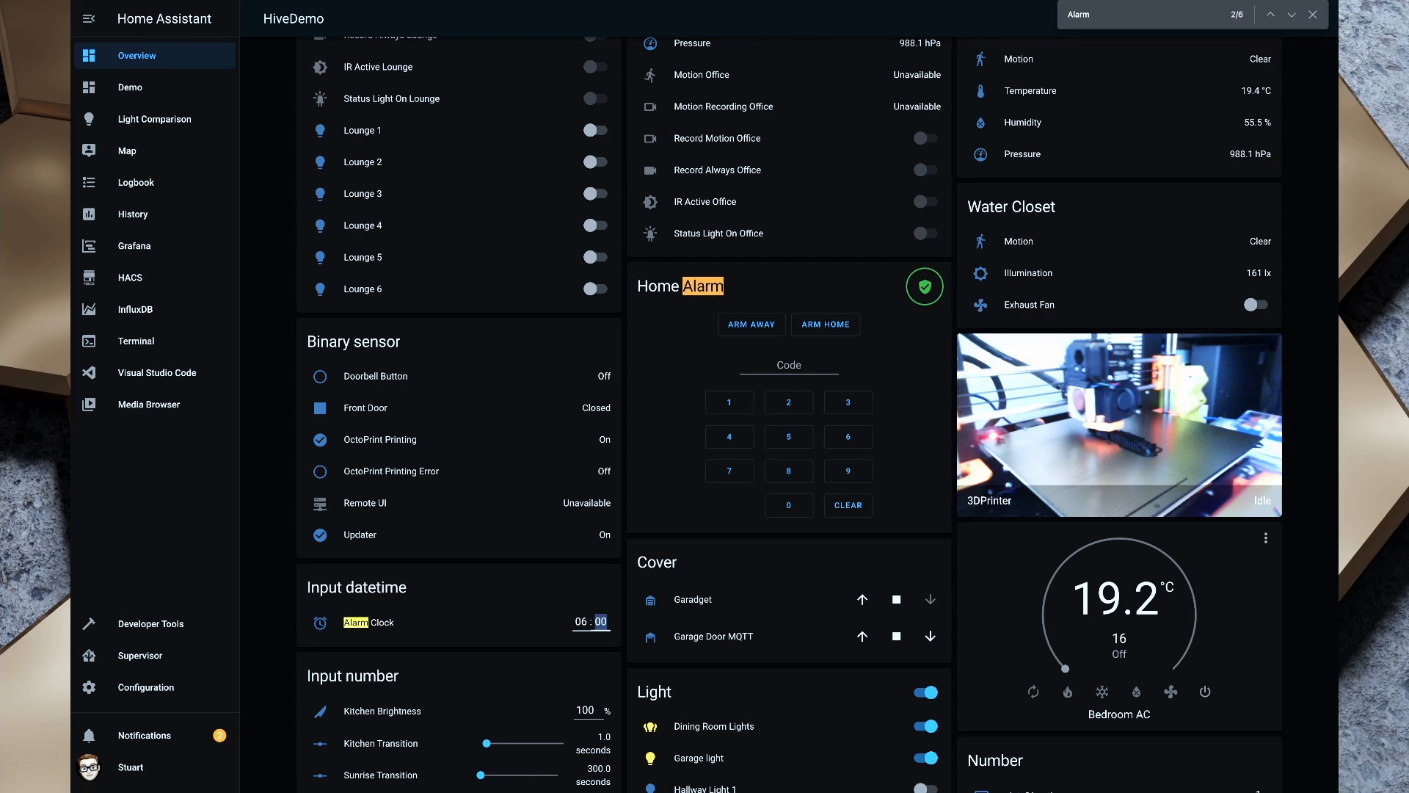
pyautogui.write('30')
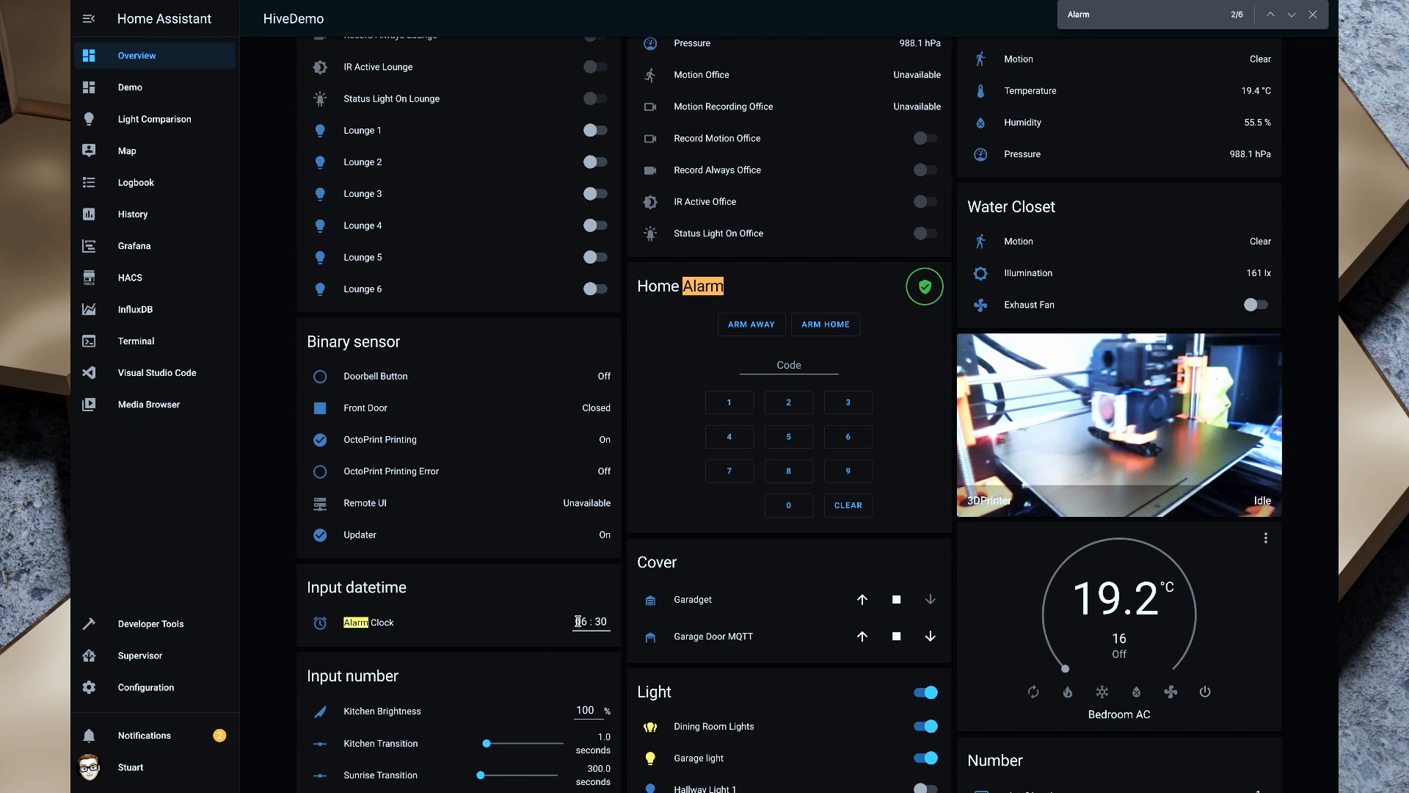
# Step: Find the Sunrise Transition helper on the dashboard and set it to 900 seconds
pyautogui.scroll(6, 548, 487)
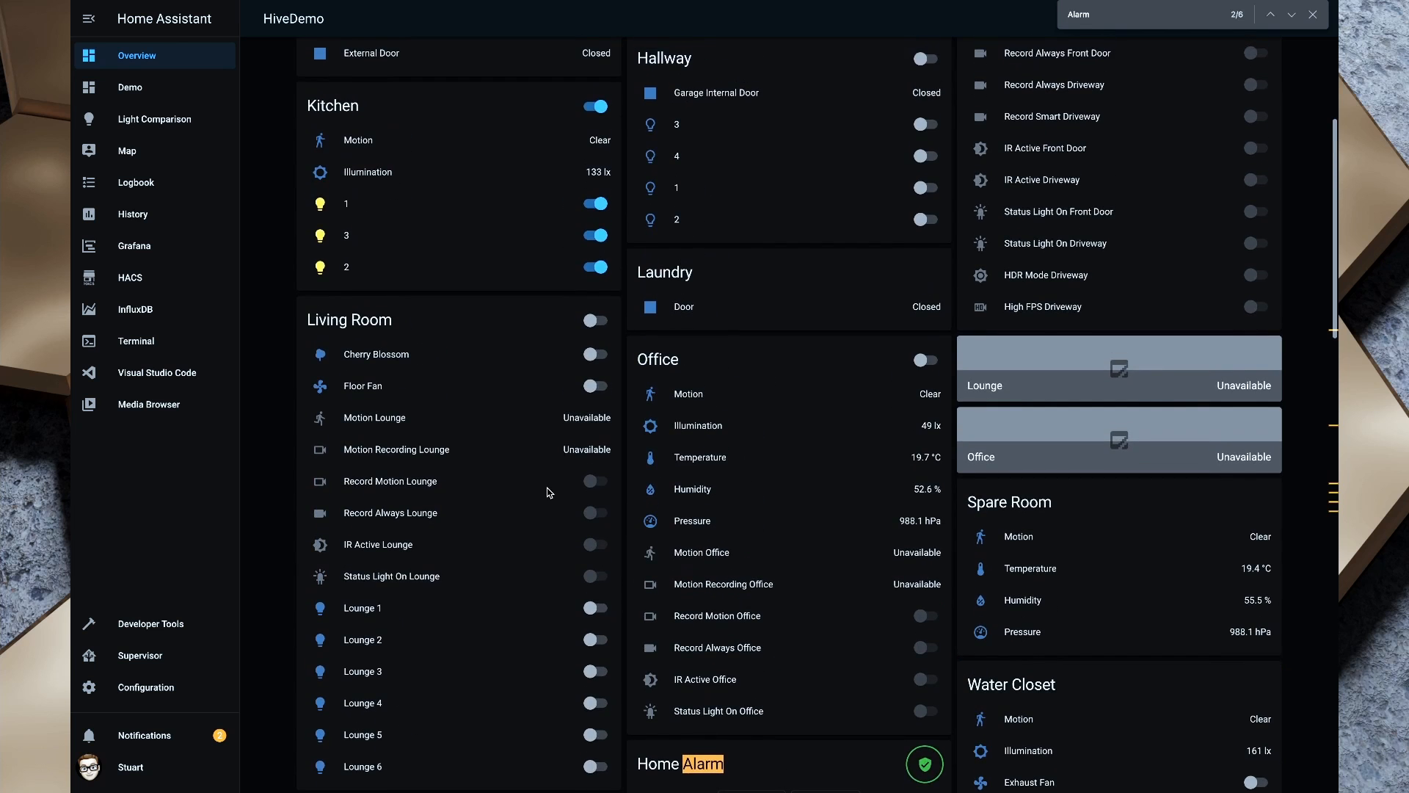
pyautogui.scroll(-1, 547, 487)
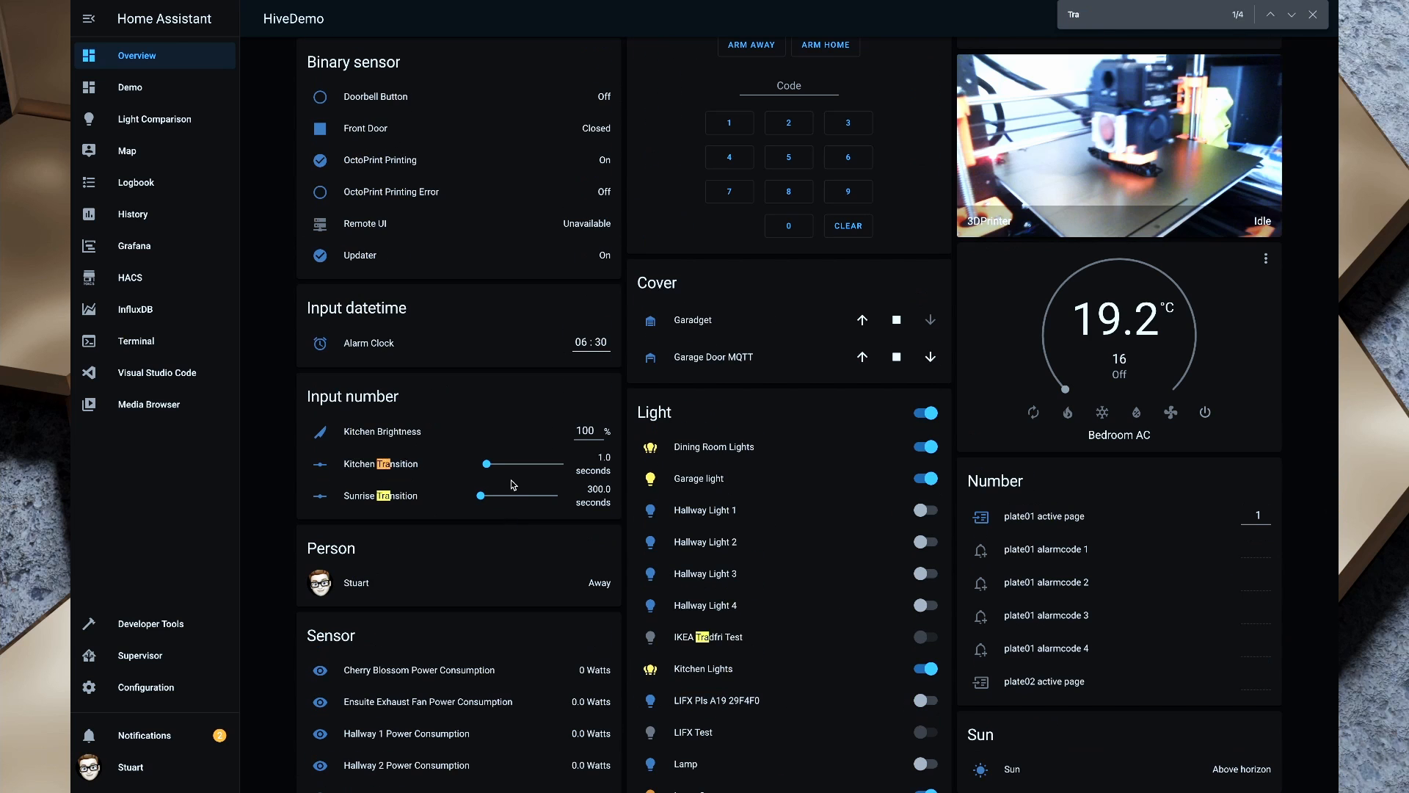
pyautogui.moveTo(482, 497); pyautogui.dragTo(496, 499)
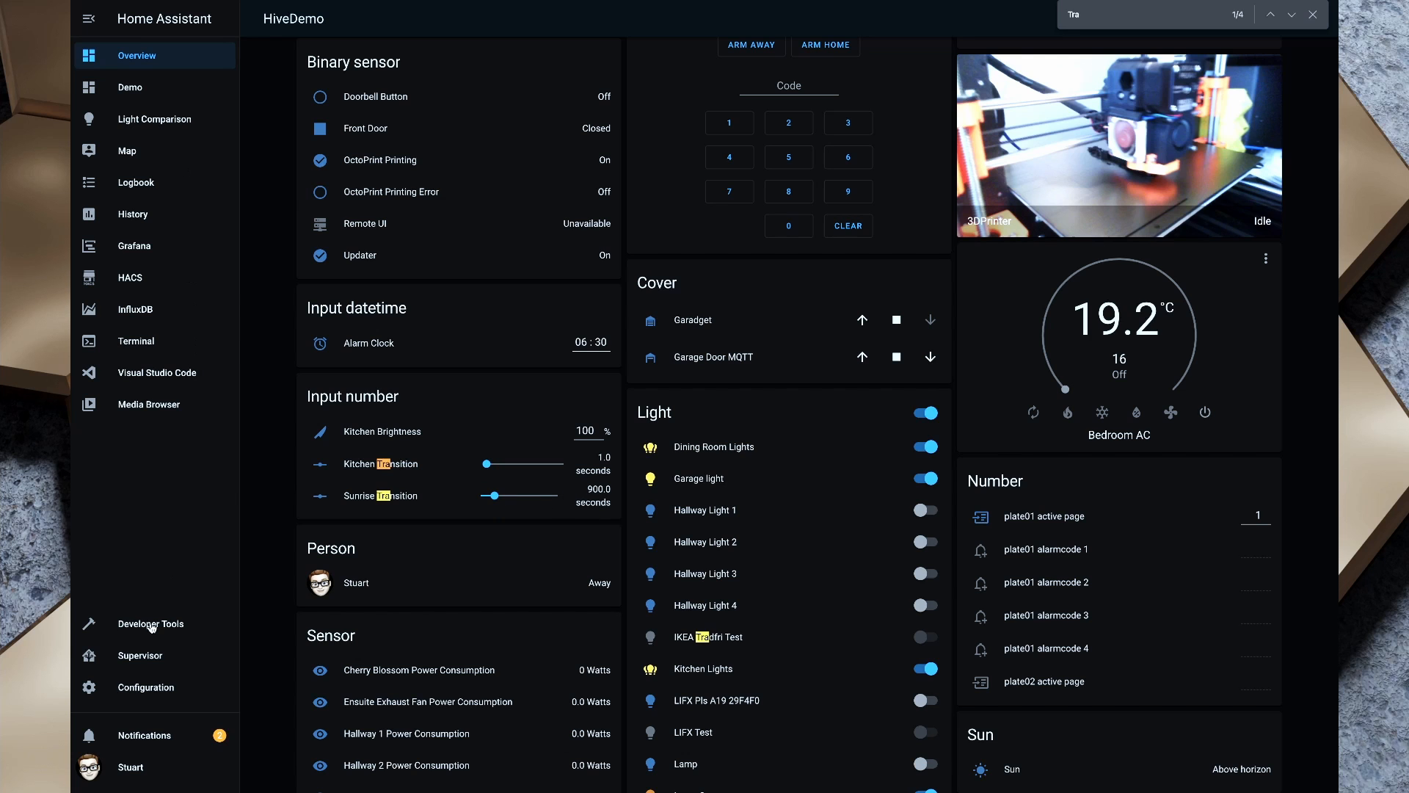
# Step: Start a new empty automation from the automations configuration, without using a blueprint
pyautogui.click(136, 698)
pyautogui.scroll(5, 895, 136)
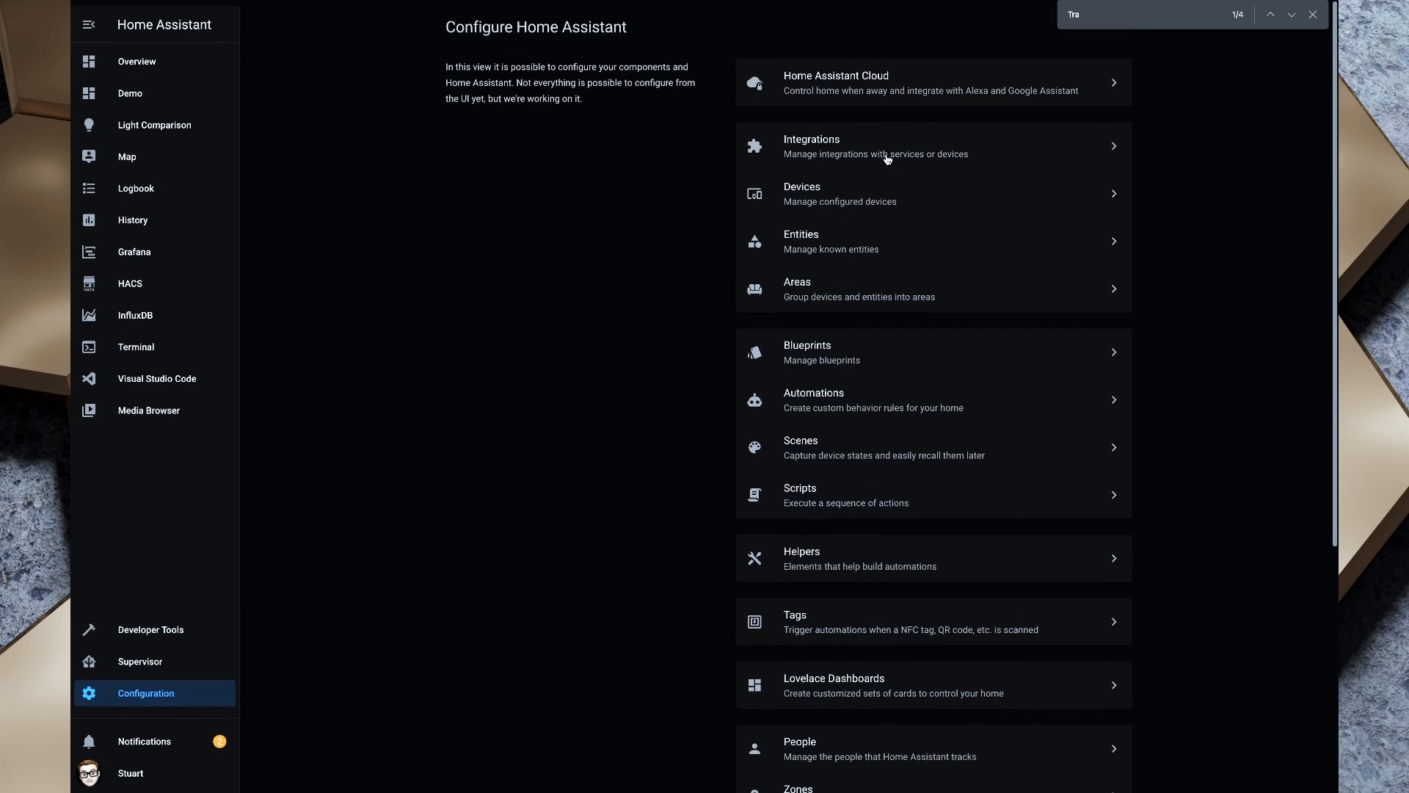
pyautogui.click(845, 397)
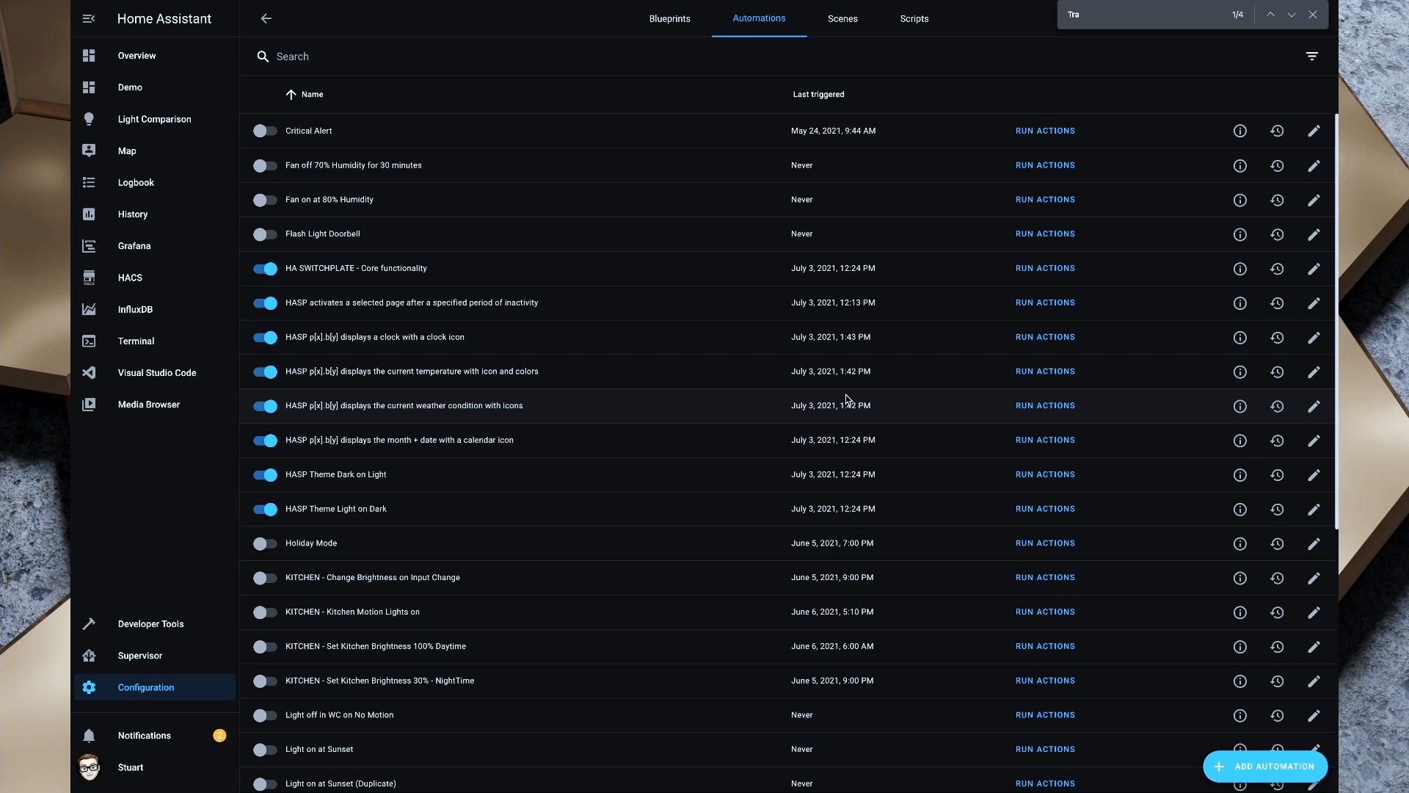
pyautogui.click(1255, 769)
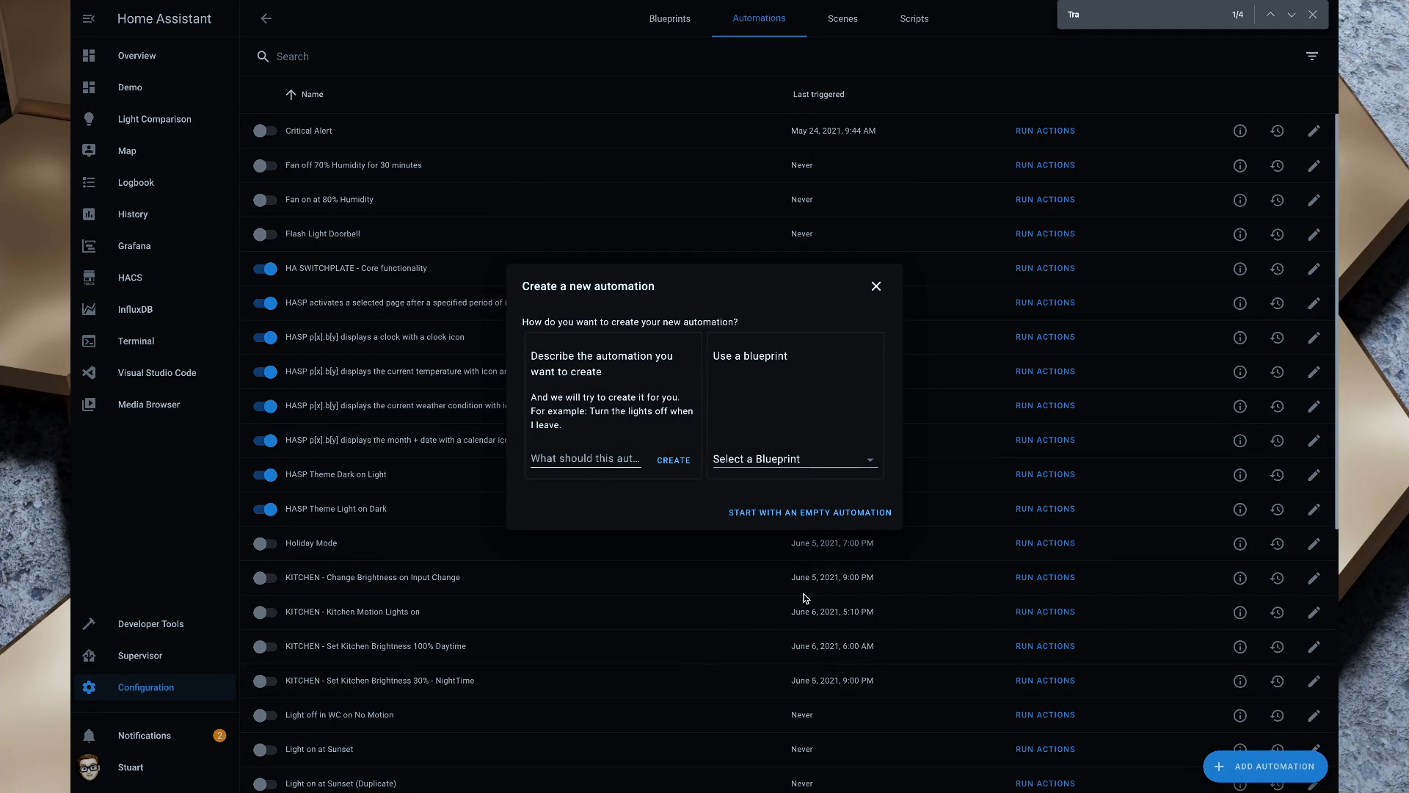
pyautogui.click(791, 514)
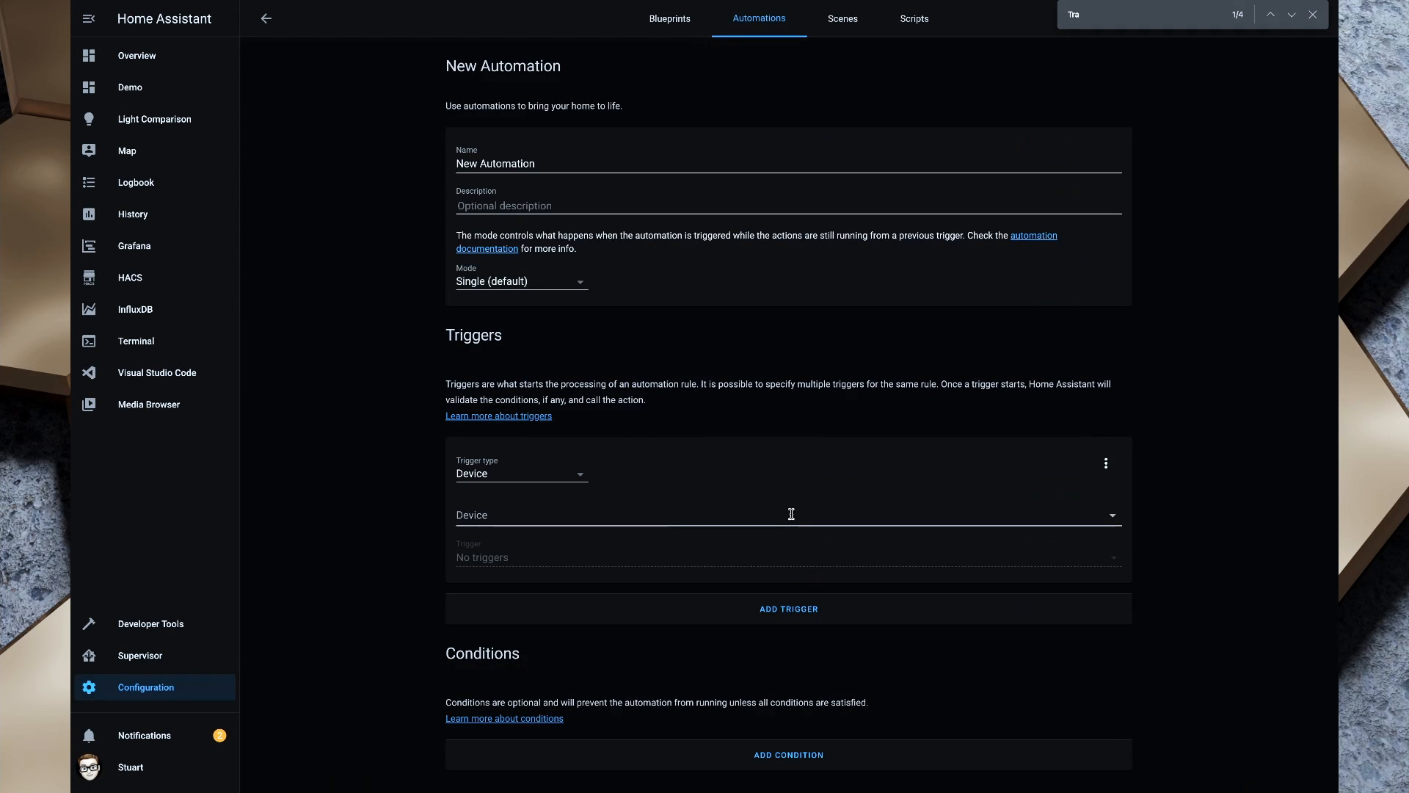
# Step: Name the new automation Sunrise Alarm Clock
pyautogui.click(555, 153)
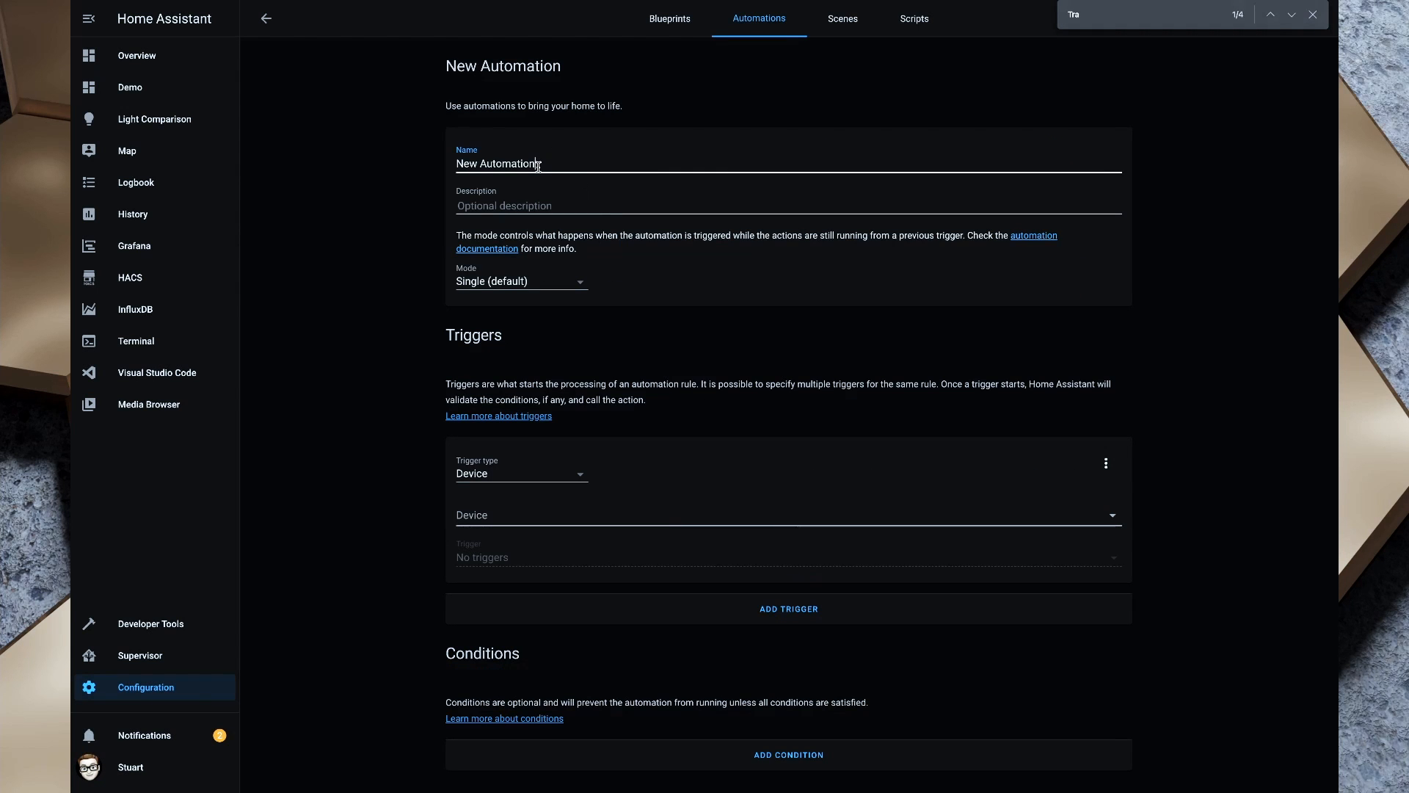
pyautogui.hotkey('ctrl', 'shift', 'Left')
pyautogui.hotkey('ctrl', 'shift', 'Left')
pyautogui.write('Sunrise')
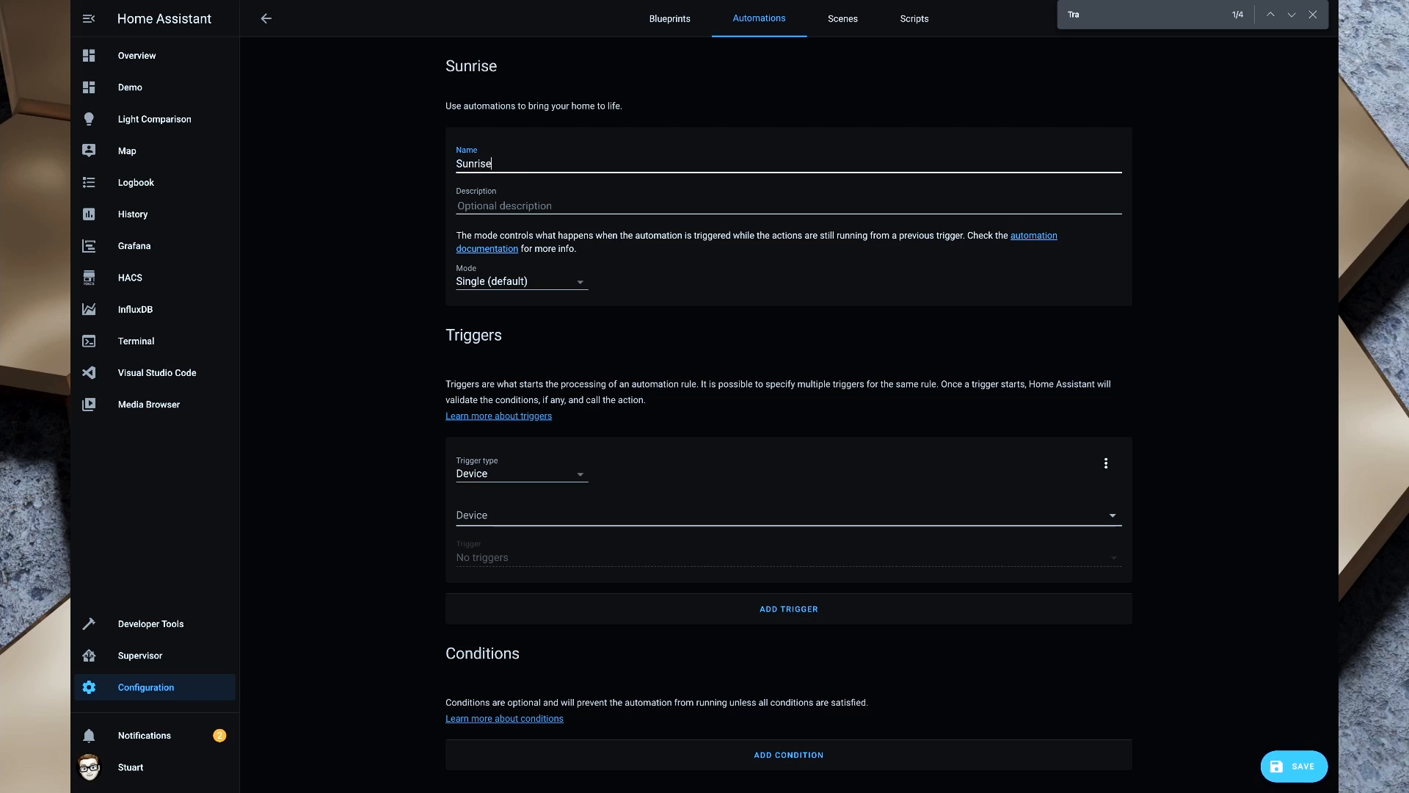
pyautogui.write(' Alarm Clock')
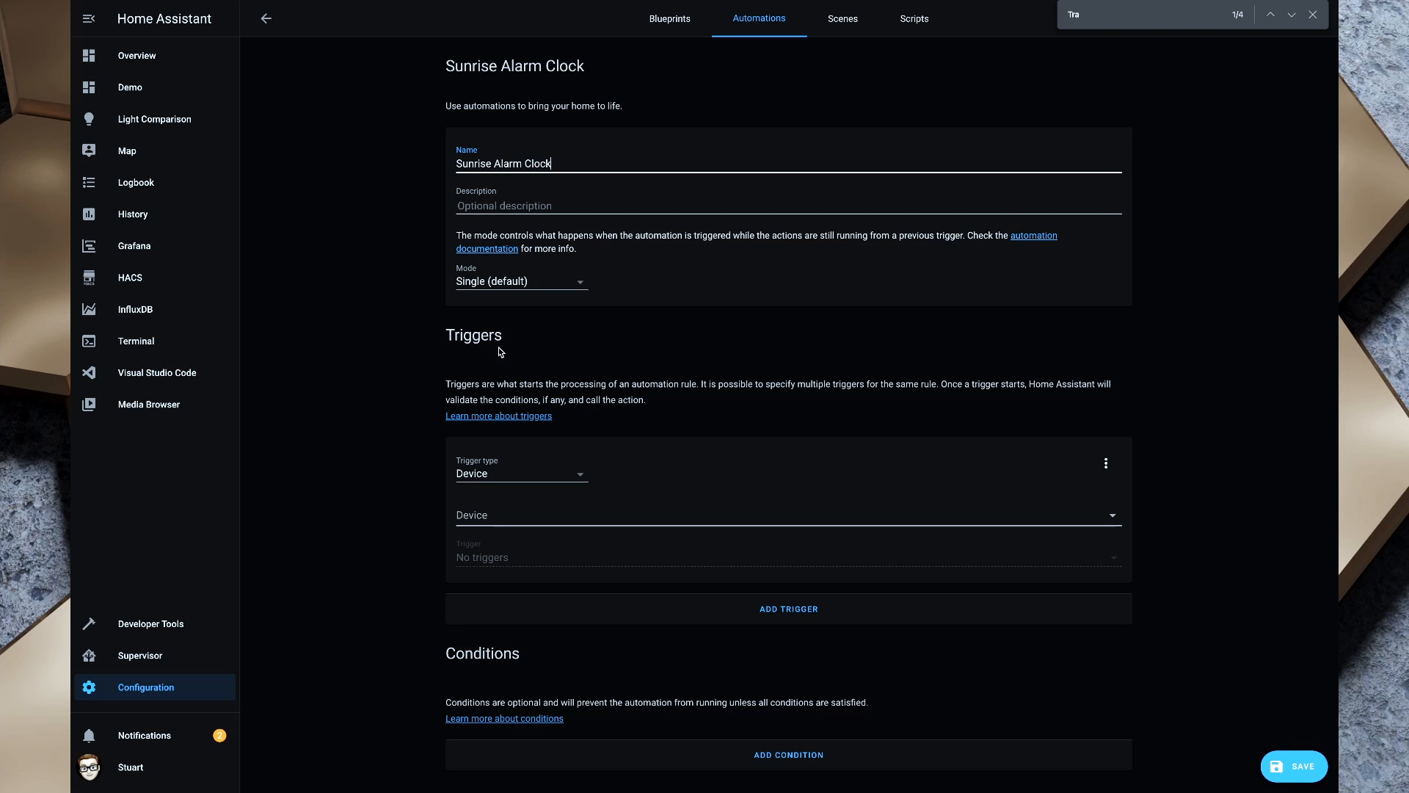
# Step: Make the trigger a Time trigger that uses the value of the date/time helper input_datetime.alarm_clock
pyautogui.scroll(-1, 567, 452)
pyautogui.click(576, 422)
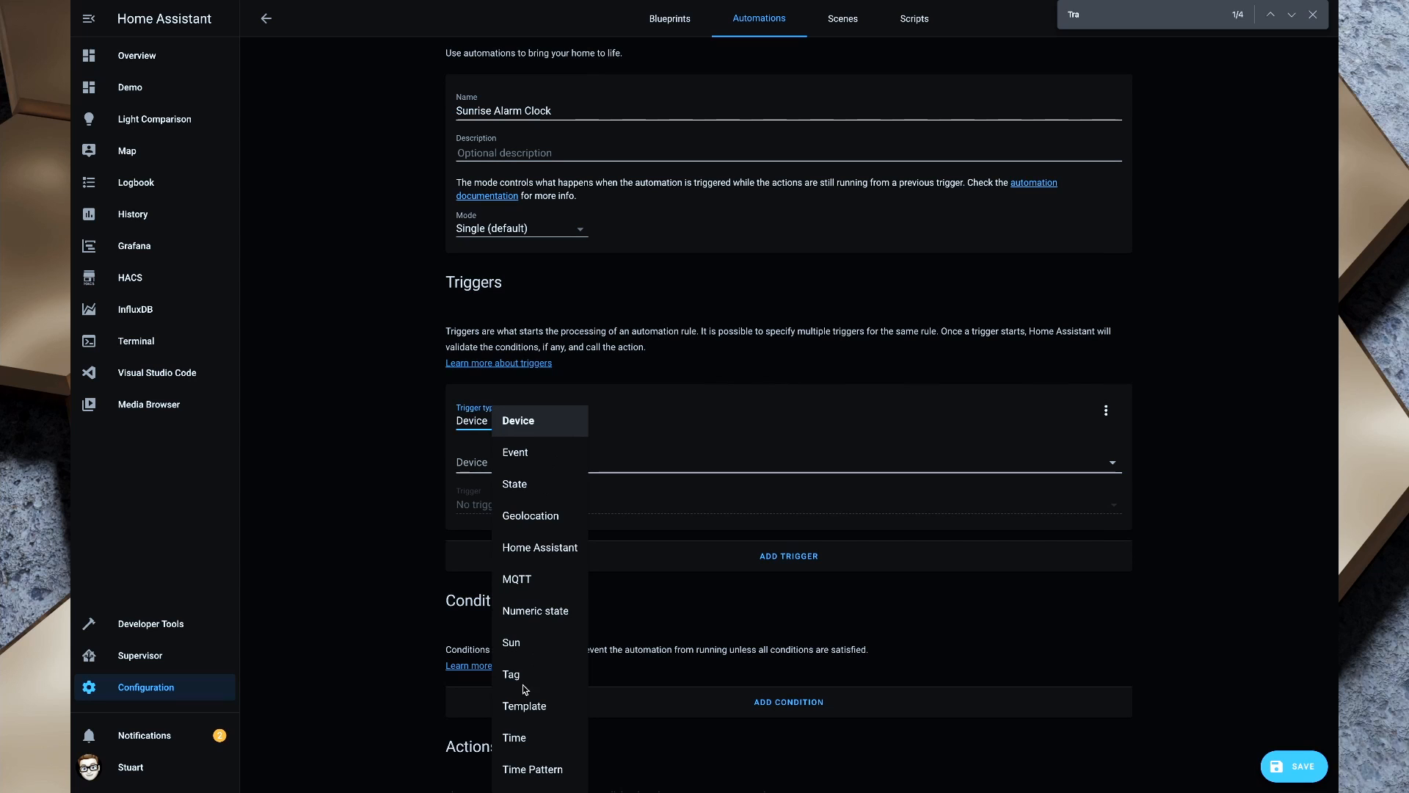
pyautogui.click(514, 737)
pyautogui.scroll(-1, 645, 485)
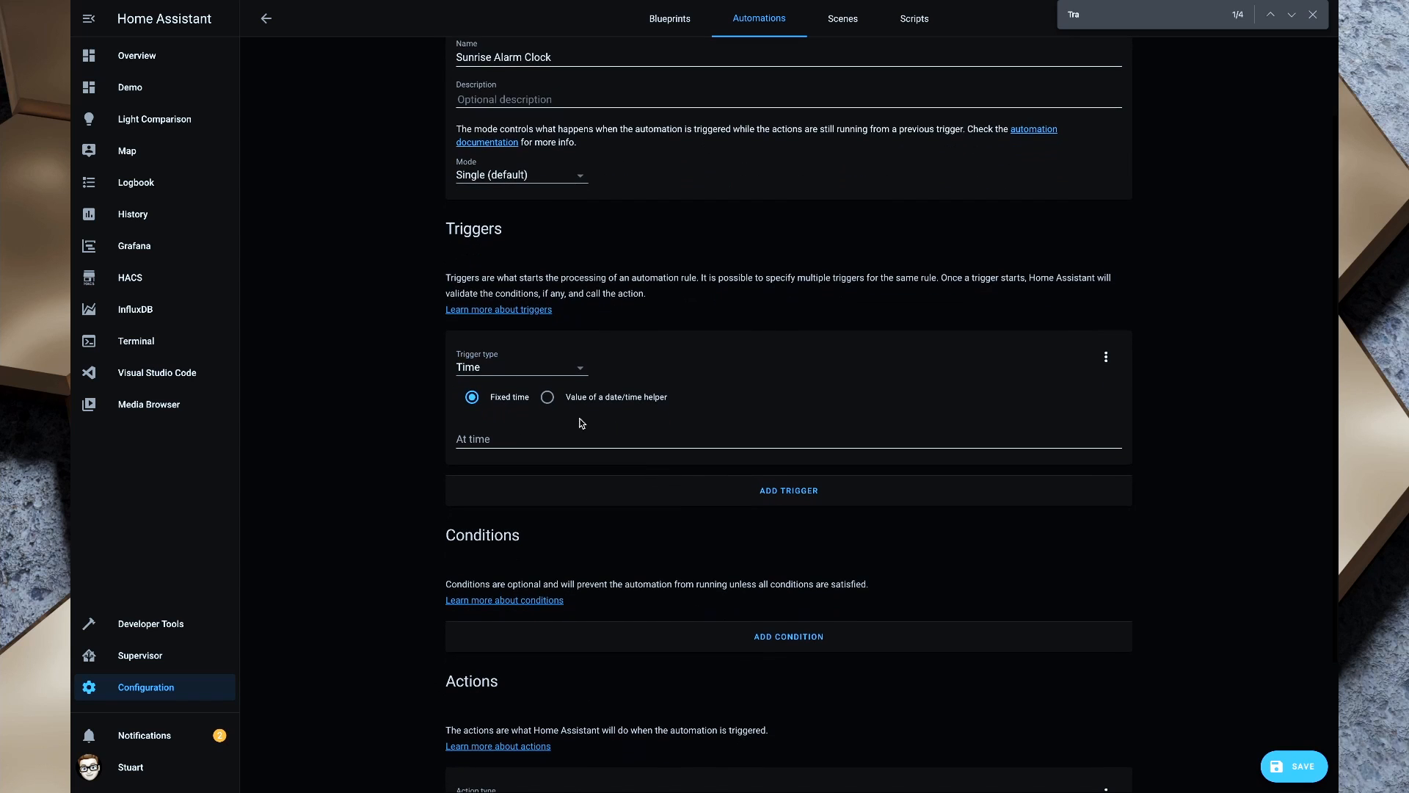
pyautogui.click(549, 397)
pyautogui.click(1112, 442)
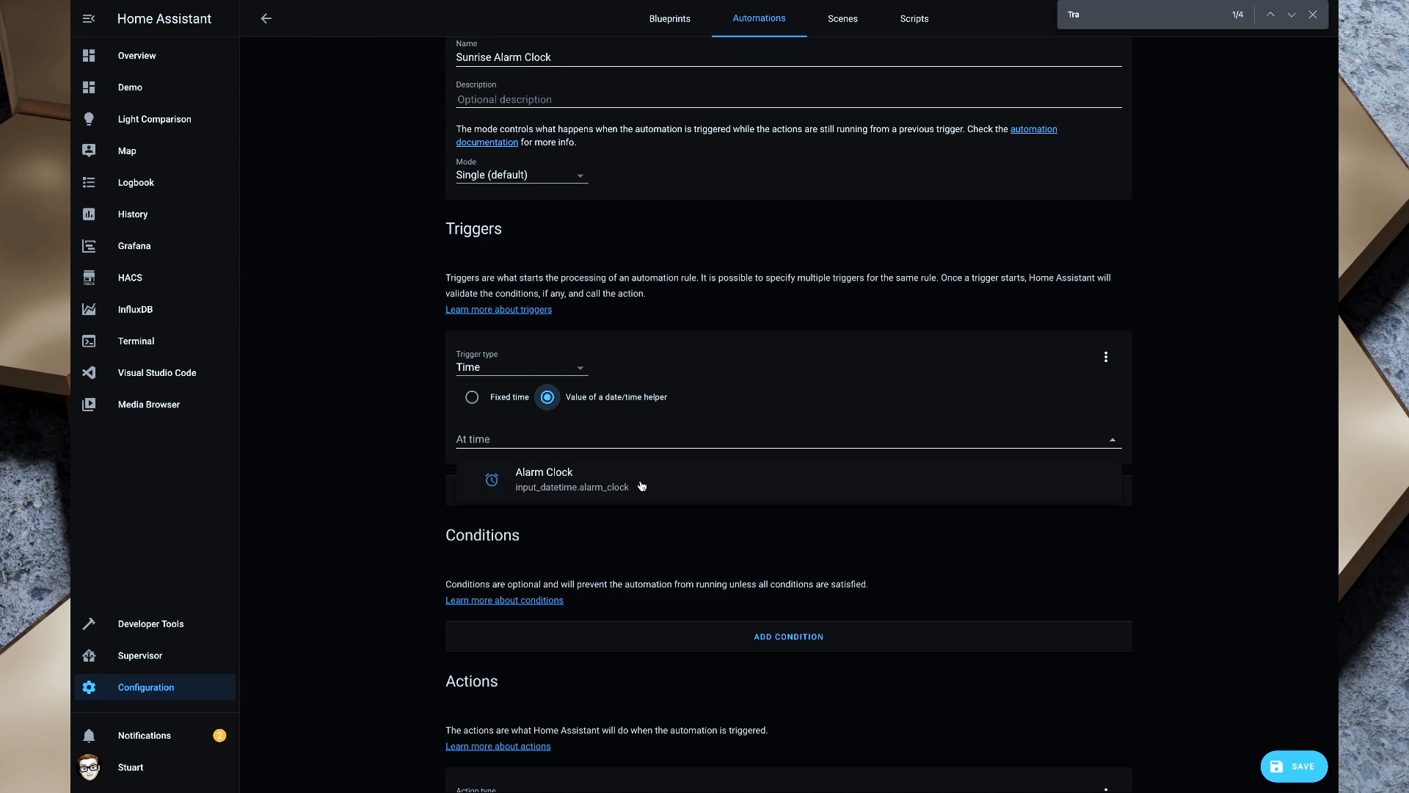
pyautogui.click(561, 478)
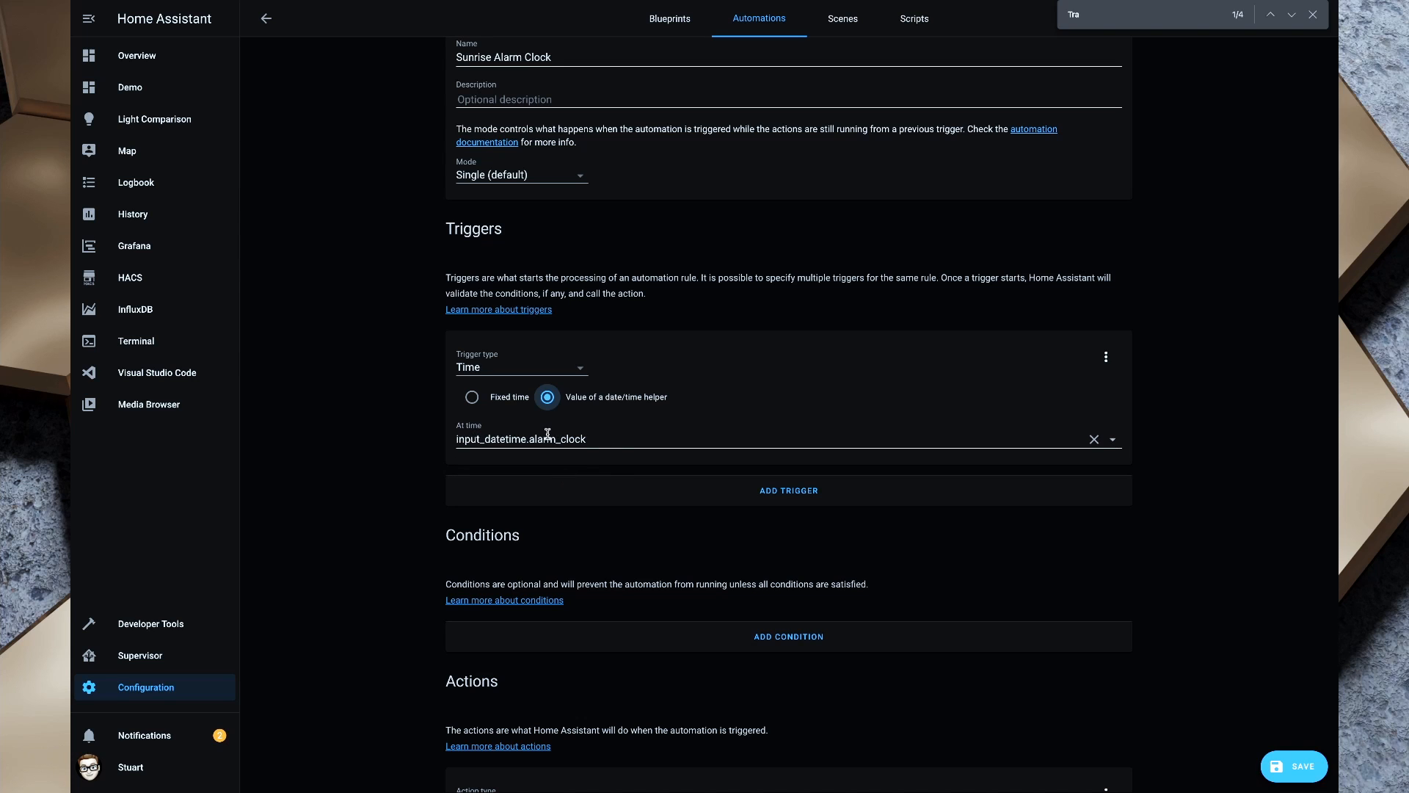
pyautogui.scroll(-1, 650, 399)
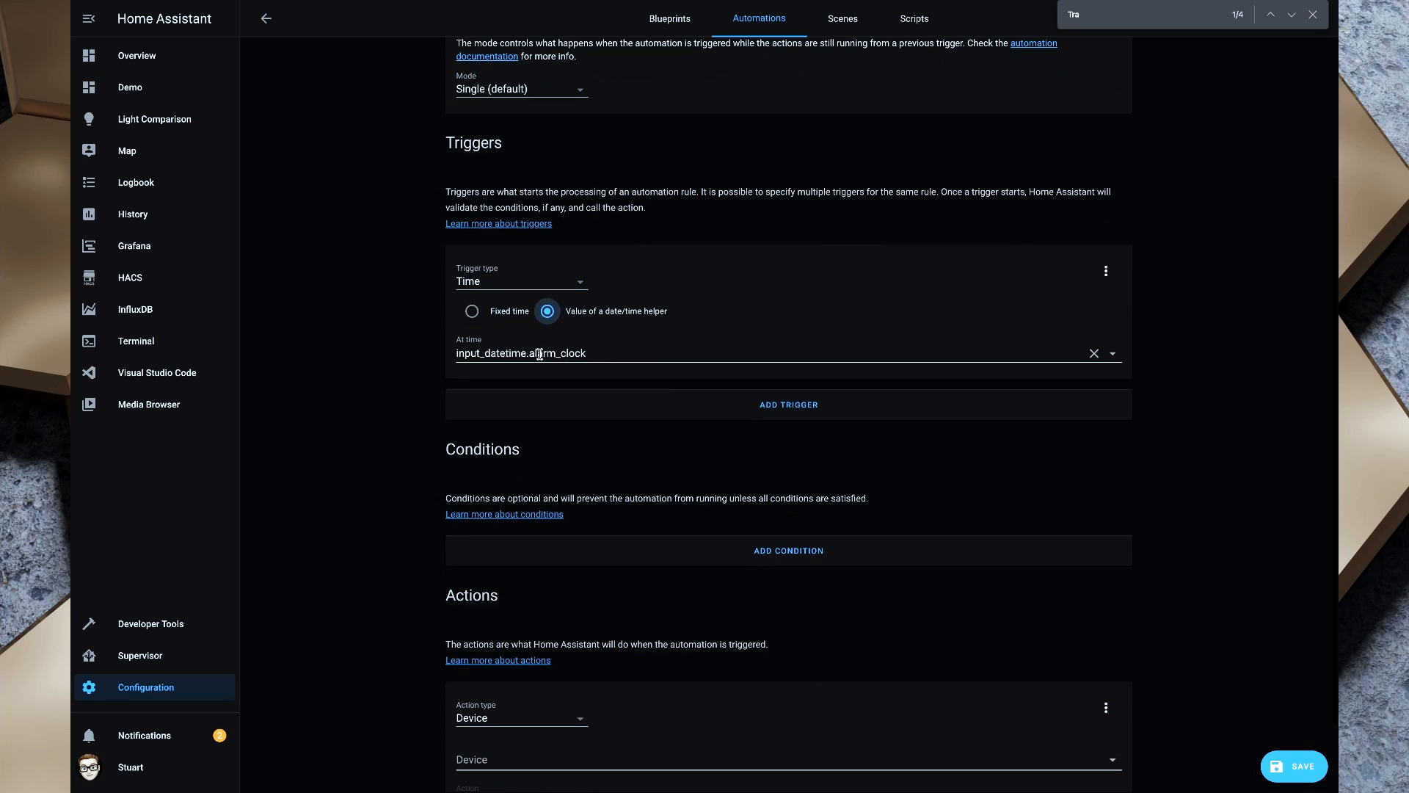
# Step: Set the automation's action to call the service Light: Turn on
pyautogui.scroll(-1, 620, 351)
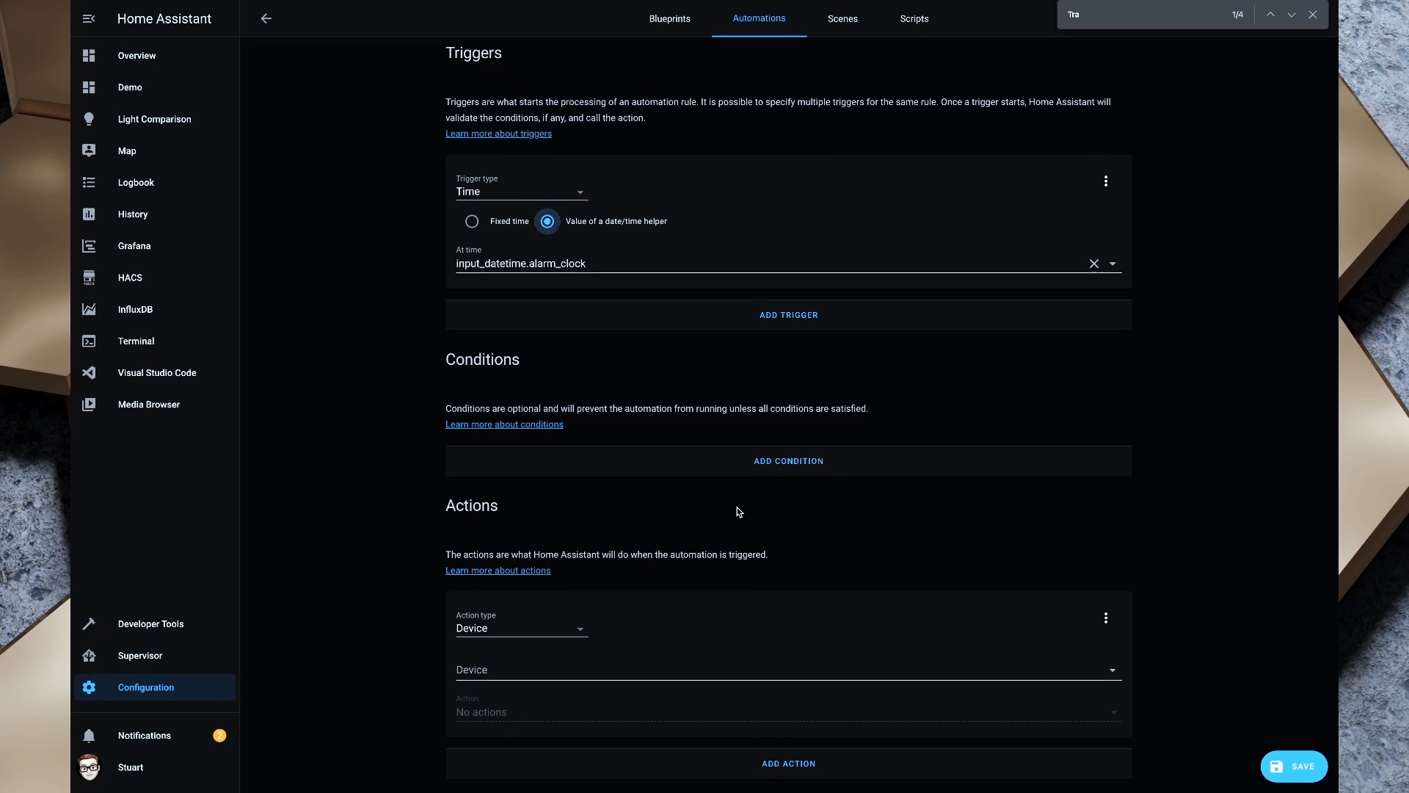
pyautogui.click(579, 633)
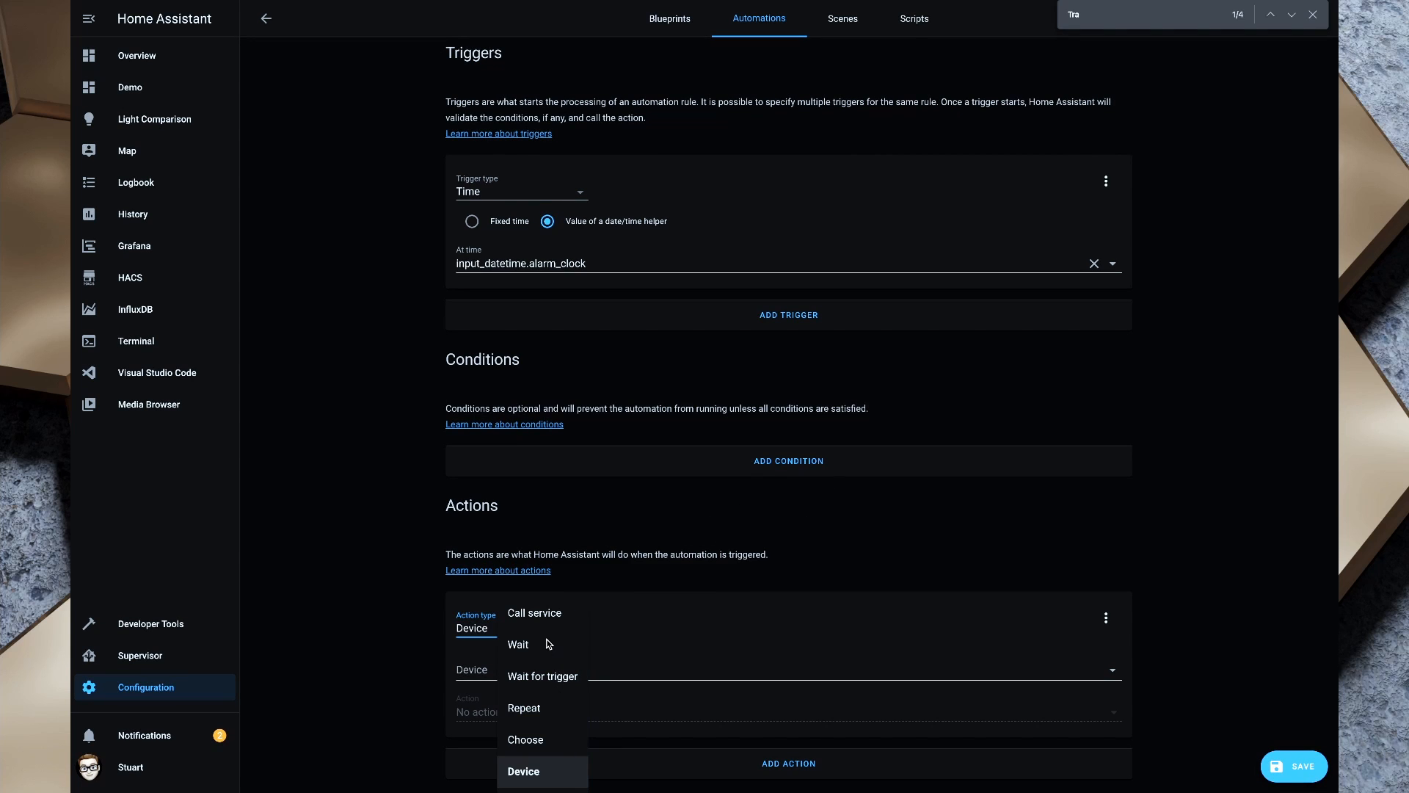
pyautogui.click(533, 612)
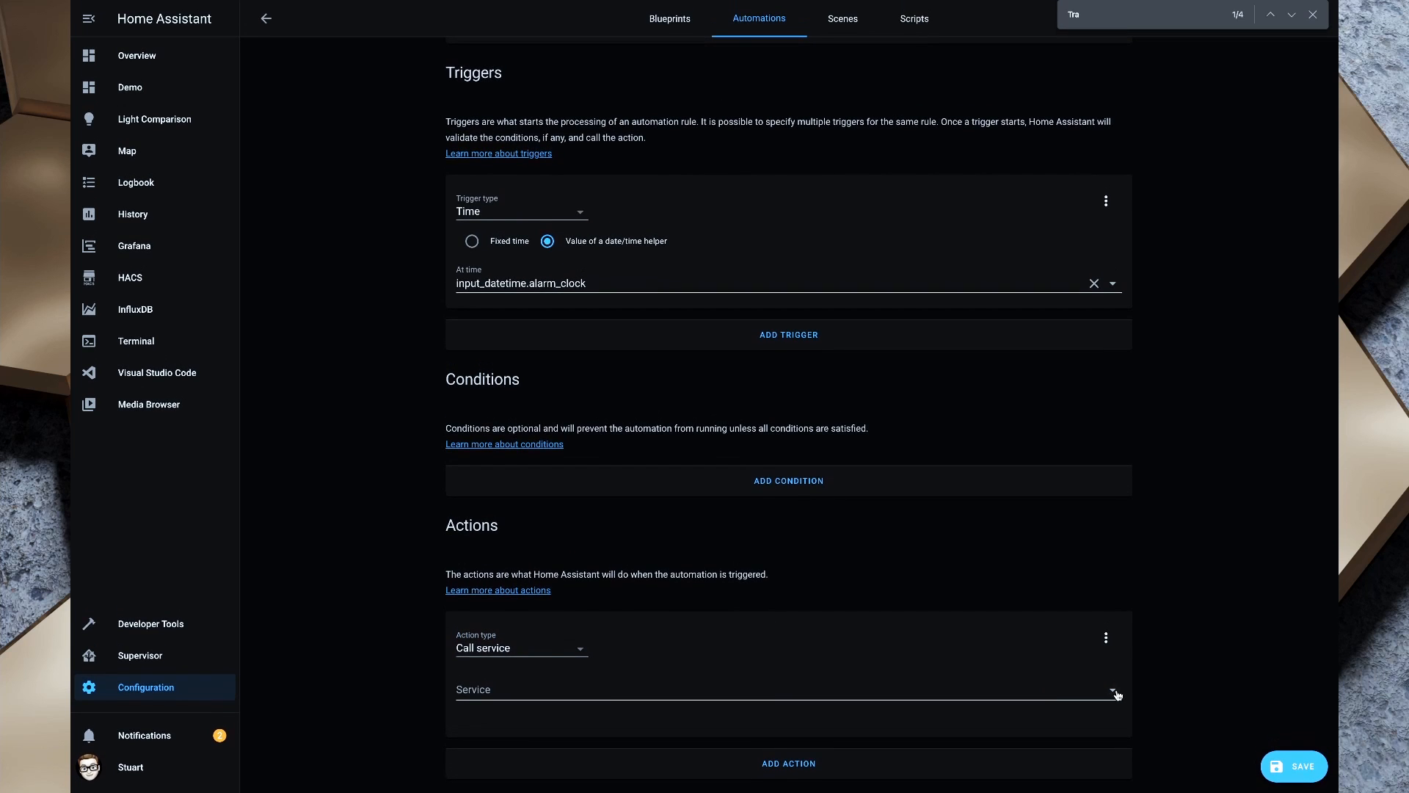
pyautogui.click(1114, 692)
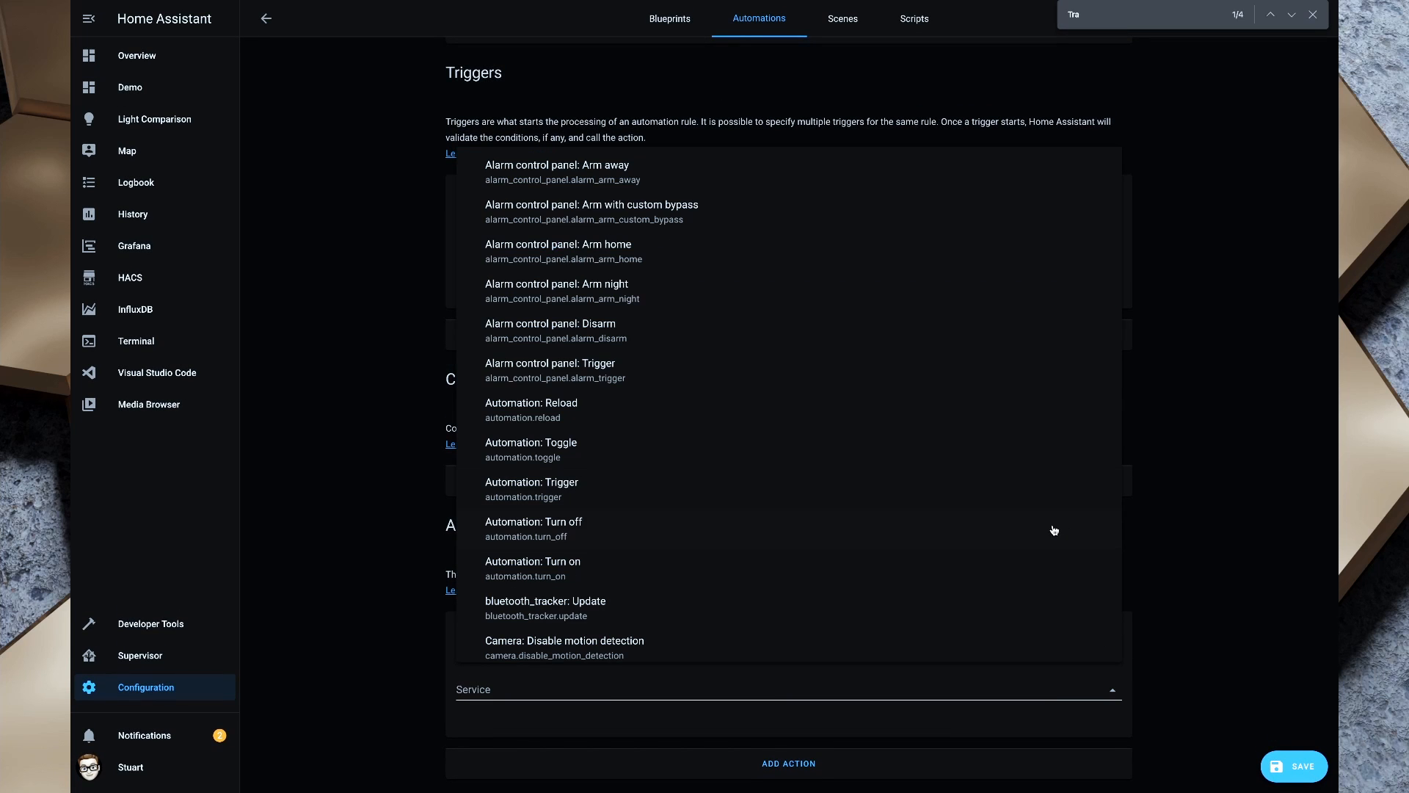
pyautogui.write('light.')
pyautogui.click(560, 652)
pyautogui.scroll(-5, 1274, 513)
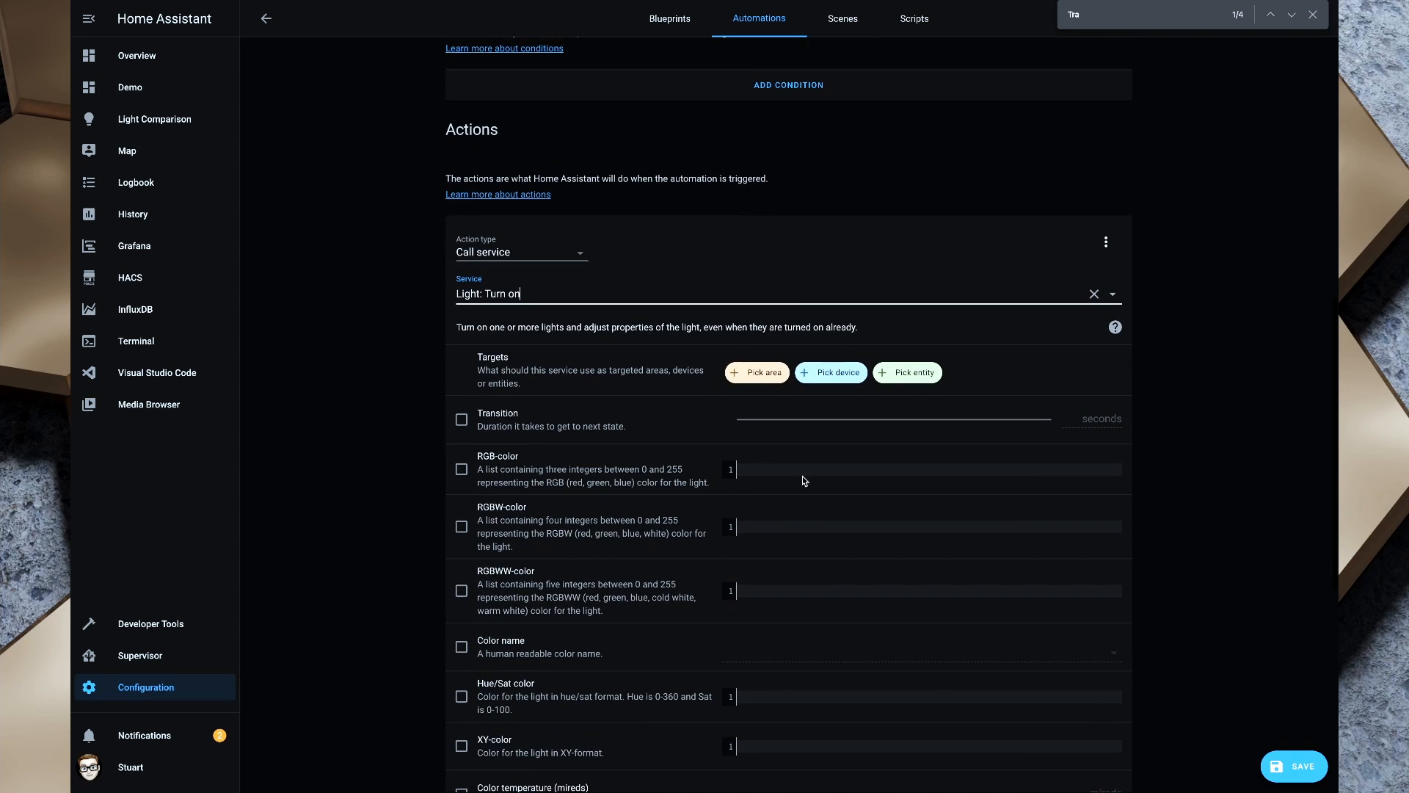
# Step: Enable the action's transition option and add the Master Bedroom Ceiling Light entity as its target
pyautogui.click(463, 421)
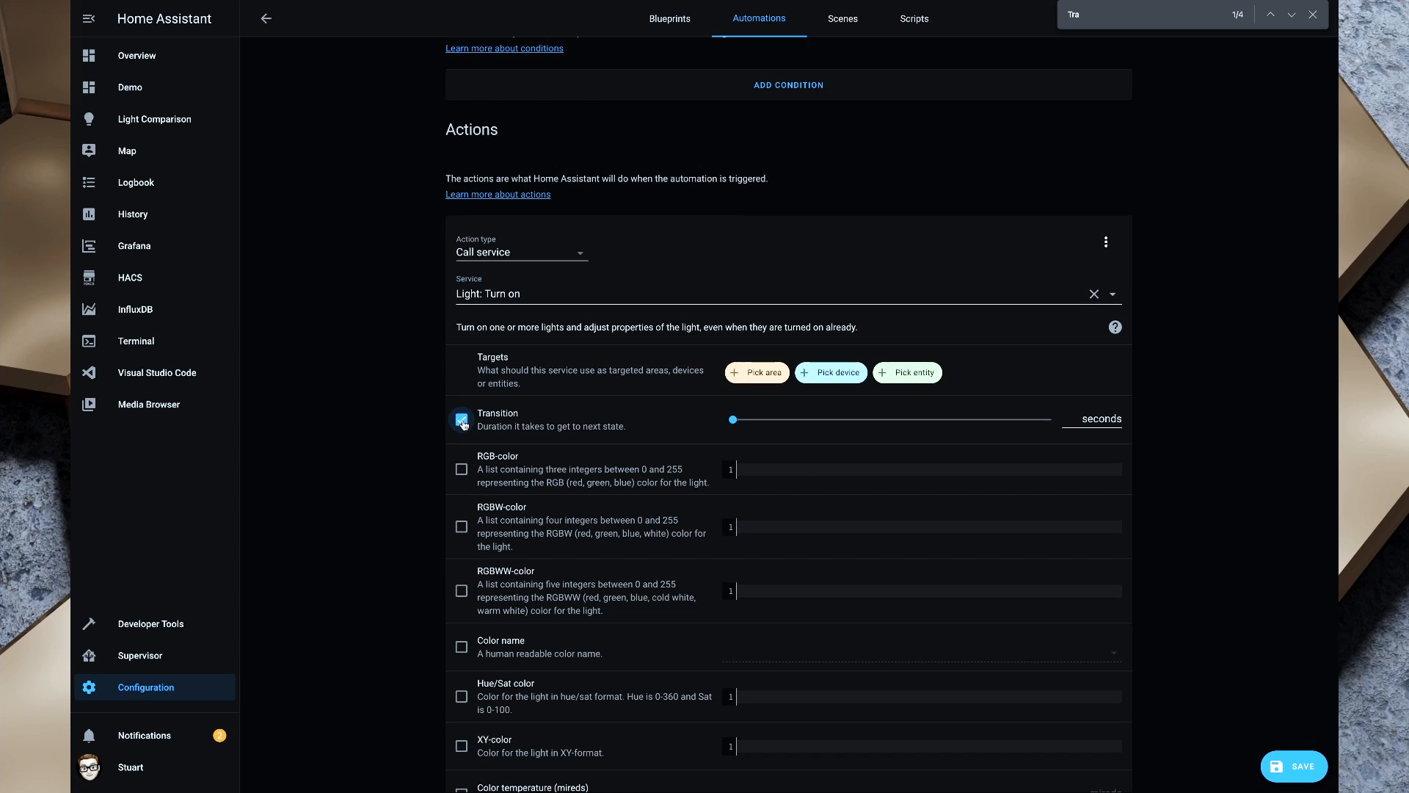
pyautogui.click(917, 372)
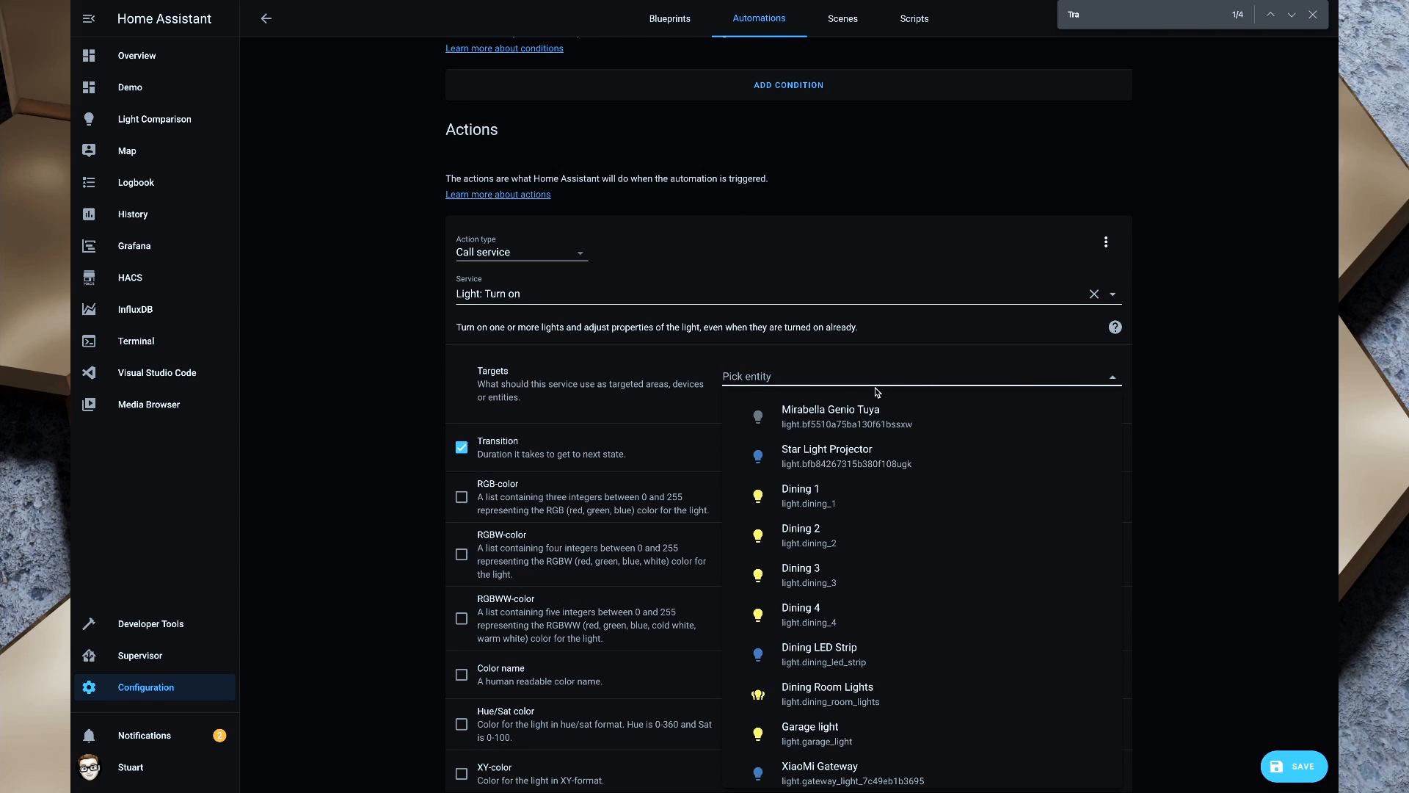
pyautogui.write('mas')
pyautogui.click(861, 416)
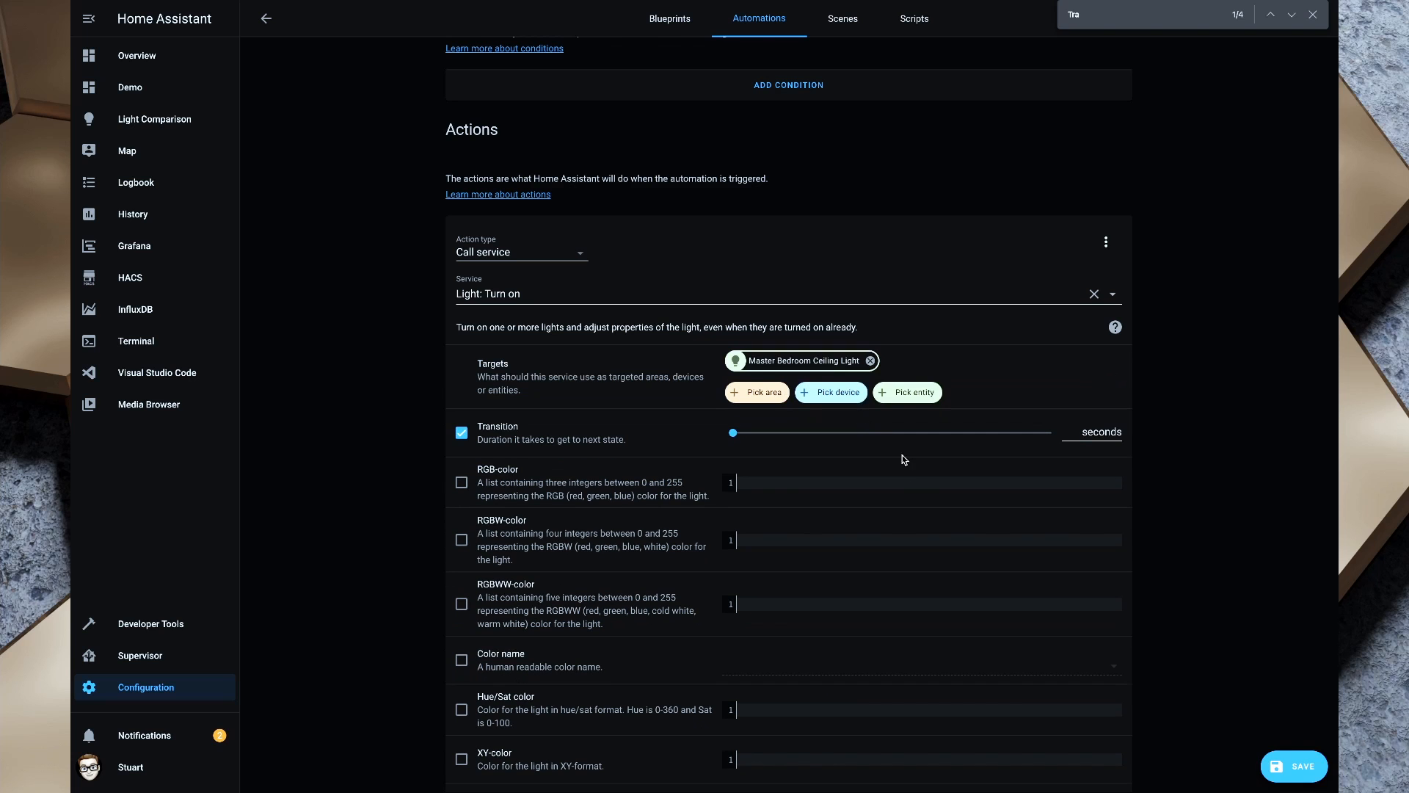
# Step: Set the light action's transition to 253 seconds, color temperature to 6500 K and brightness to 100 %
pyautogui.click(463, 452)
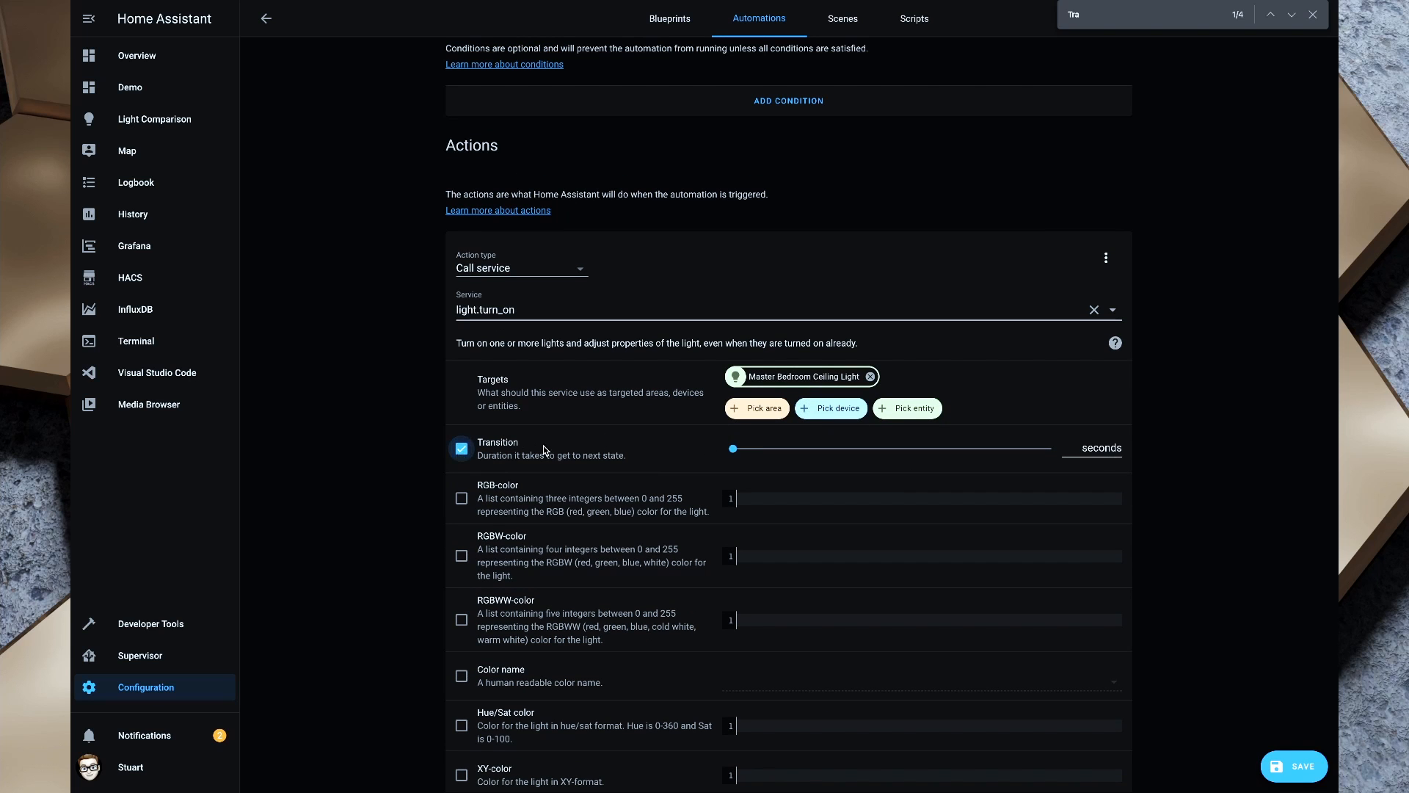
pyautogui.moveTo(734, 449); pyautogui.dragTo(1001, 448)
pyautogui.scroll(-5, 739, 557)
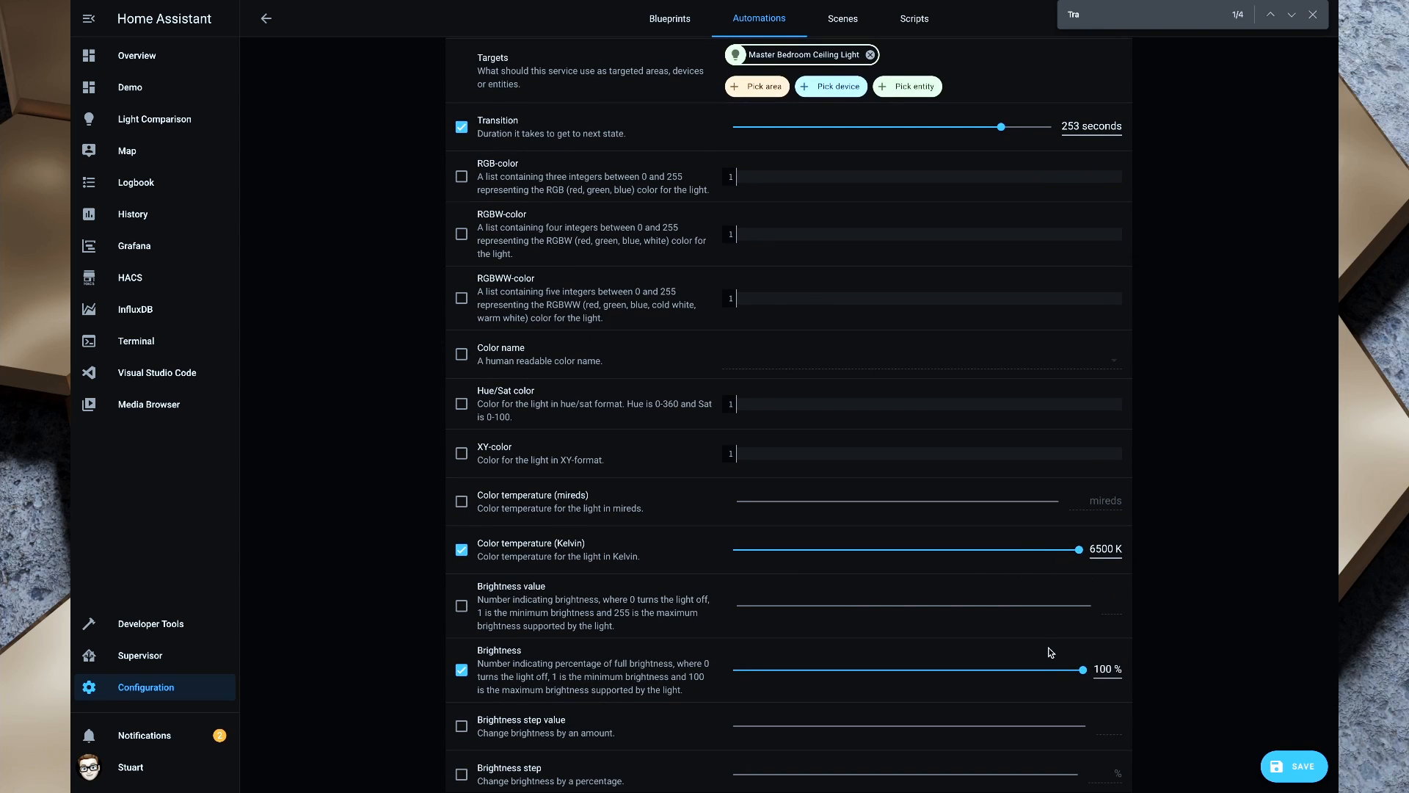
pyautogui.scroll(-1, 1048, 646)
pyautogui.scroll(-2, 1094, 587)
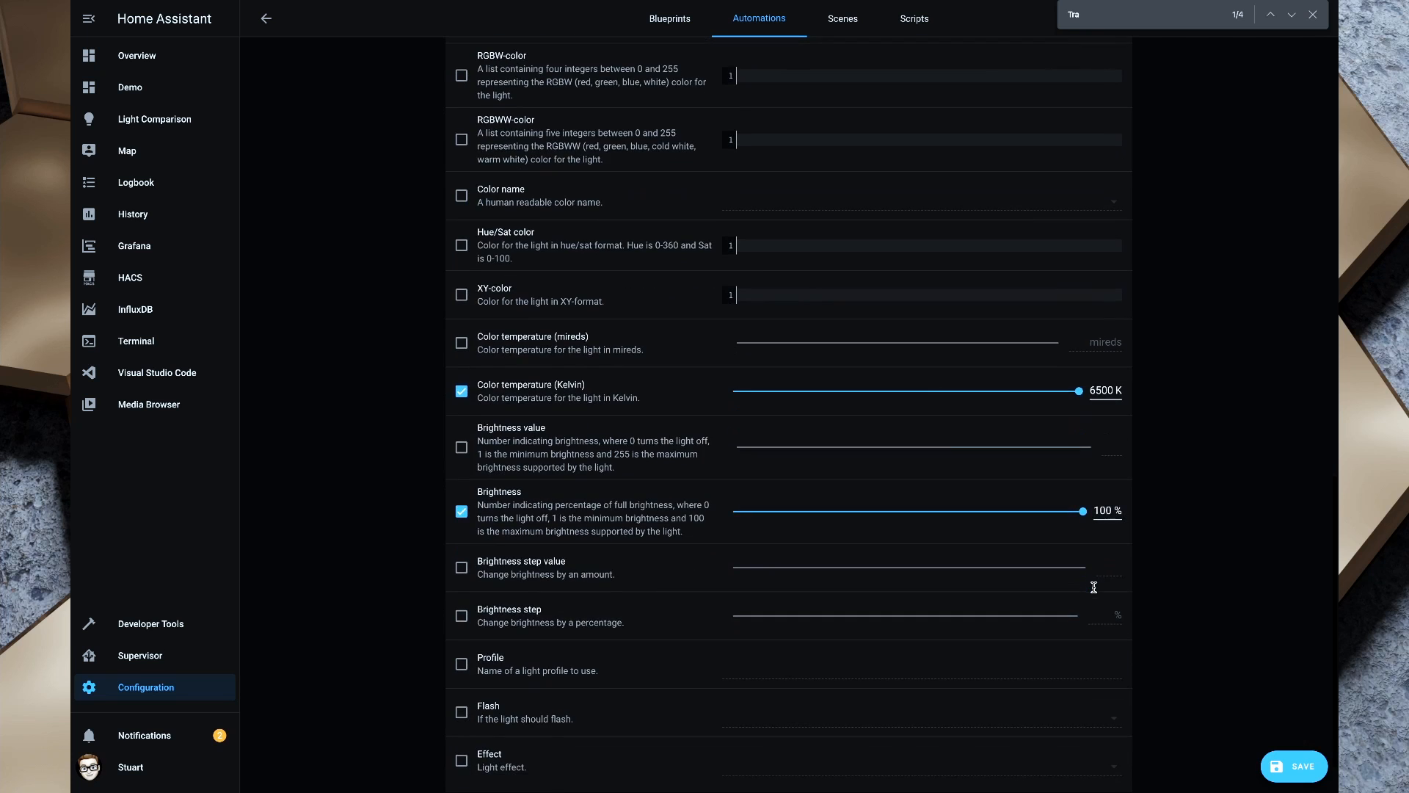
# Step: Switch the light action to YAML editing and remove the fixed transition value
pyautogui.scroll(7, 1115, 441)
pyautogui.click(1107, 304)
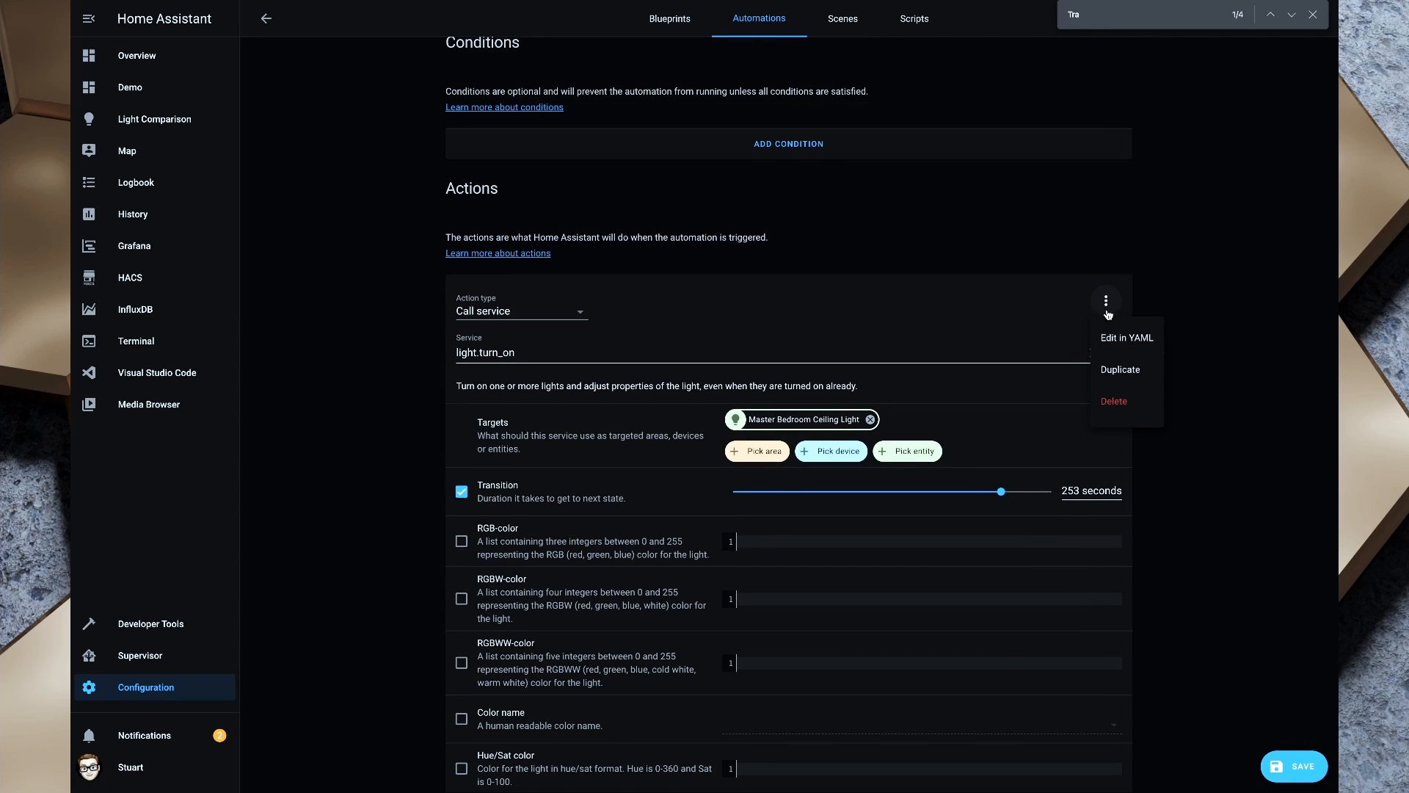
pyautogui.click(1125, 337)
pyautogui.scroll(-1, 807, 619)
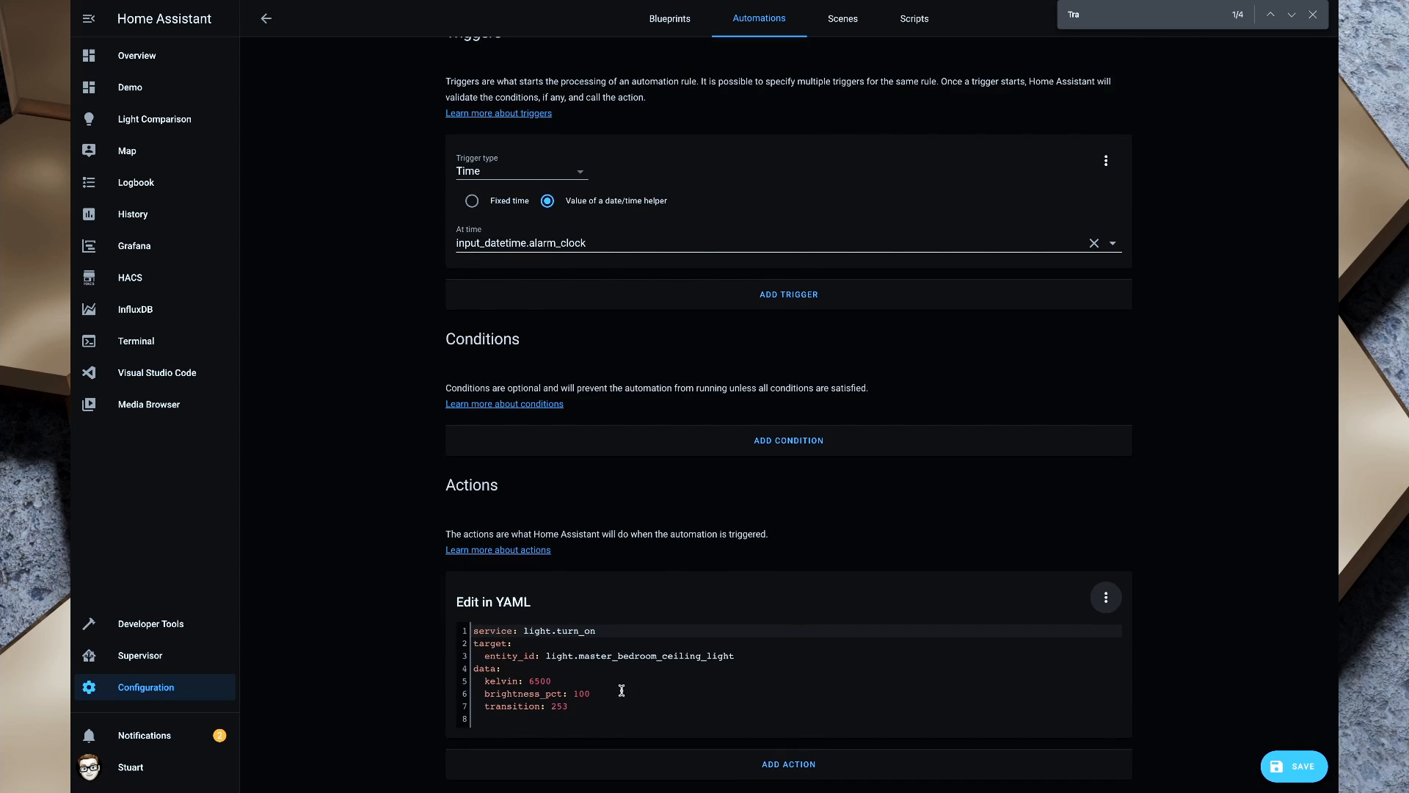
pyautogui.moveTo(586, 705); pyautogui.dragTo(557, 705)
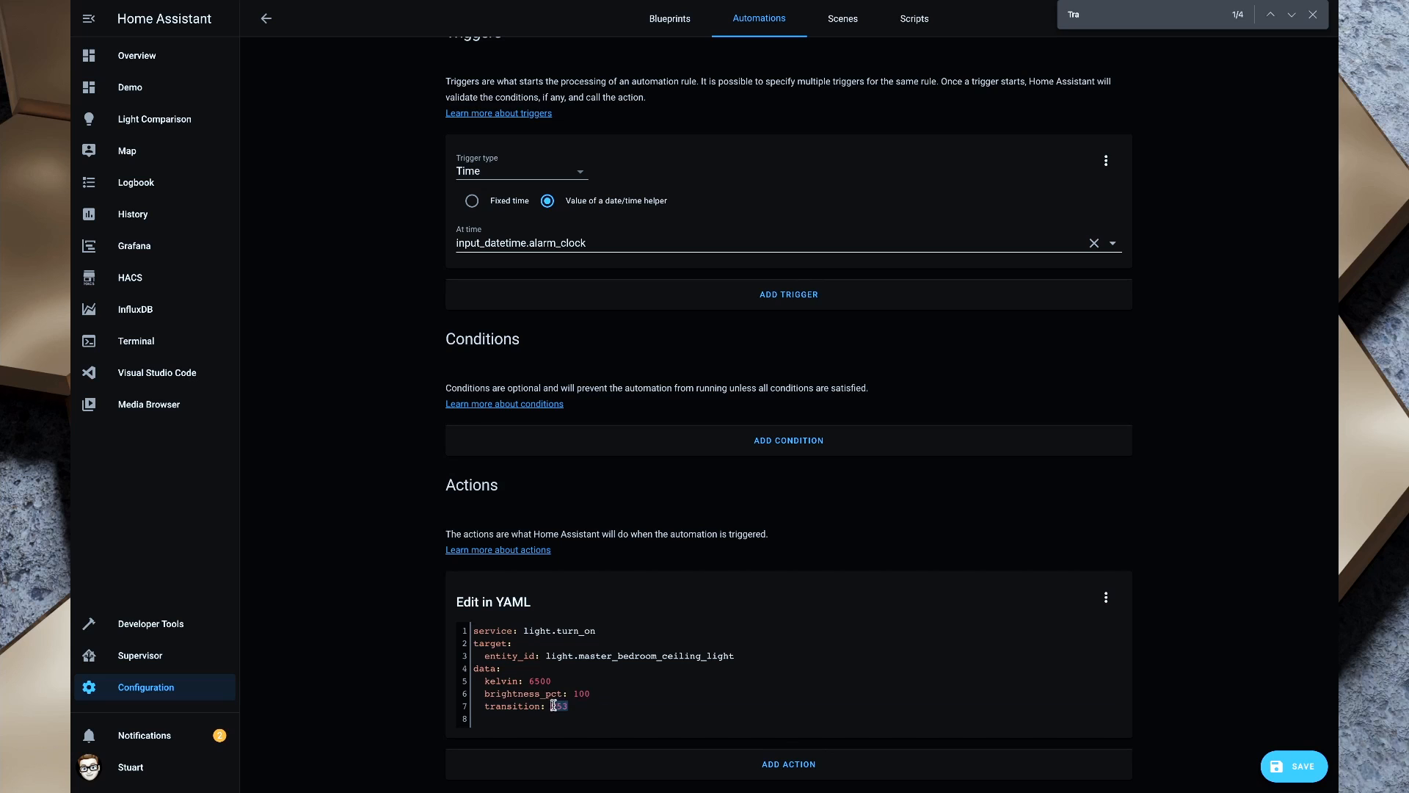
pyautogui.press('BackSpace')
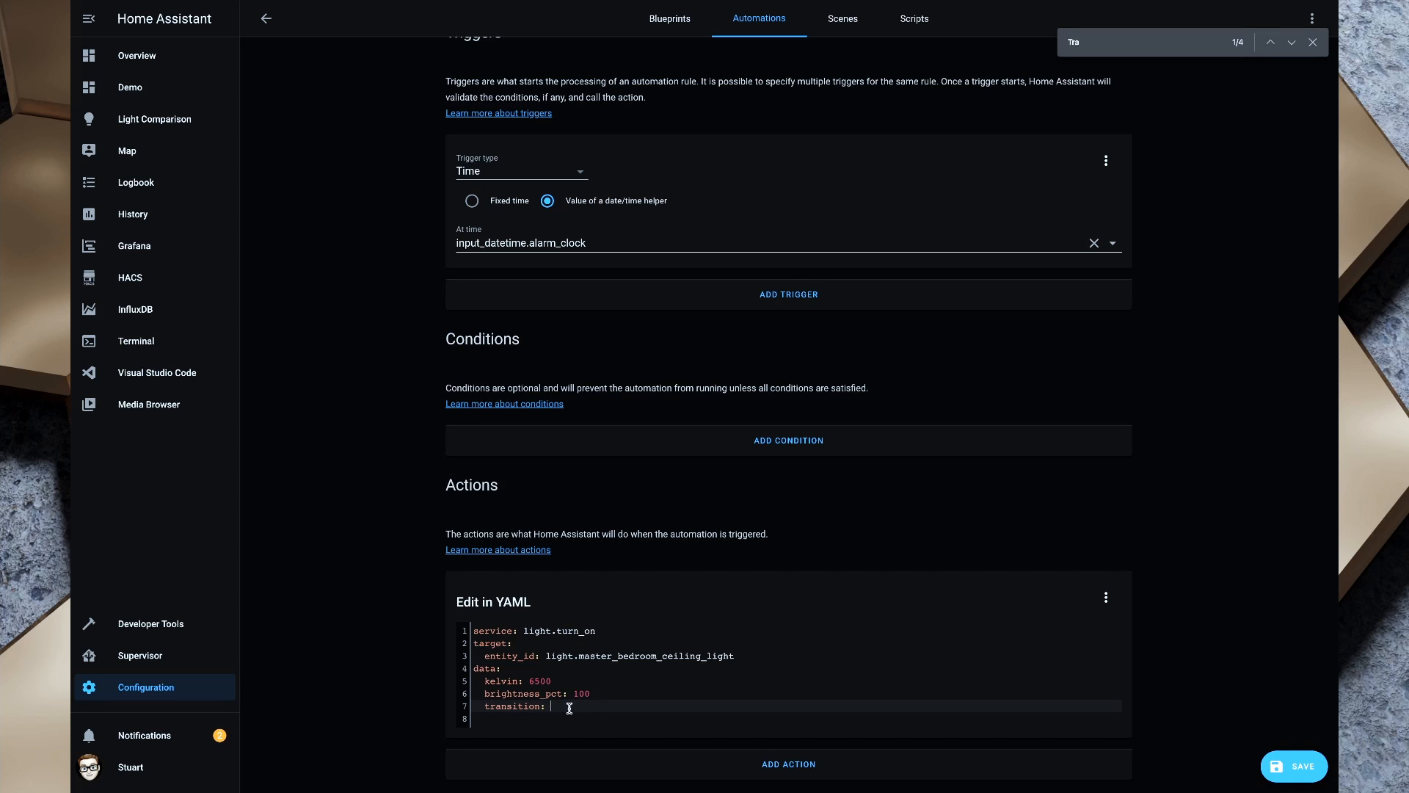
# Step: Set the action's transition in YAML to the template '{{ states(''input_number.sunrise_transition'') | int }}'
pyautogui.write("'{{ states(''input_number.kitchen_transition'') | int }}'")
pyautogui.moveTo(552, 703); pyautogui.dragTo(773, 708)
pyautogui.click(776, 708)
pyautogui.press('BackSpace')
pyautogui.press('BackSpace')
pyautogui.press('BackSpace')
pyautogui.press('BackSpace')
pyautogui.press('BackSpace')
pyautogui.press('BackSpace')
pyautogui.press('BackSpace')
pyautogui.press('BackSpace')
pyautogui.press('BackSpace')
pyautogui.press('BackSpace')
pyautogui.press('BackSpace')
pyautogui.press('BackSpace')
pyautogui.press('BackSpace')
pyautogui.press('BackSpace')
pyautogui.press('BackSpace')
pyautogui.press('BackSpace')
pyautogui.press('BackSpace')
pyautogui.press('BackSpace')
pyautogui.write('sunrise_transition')
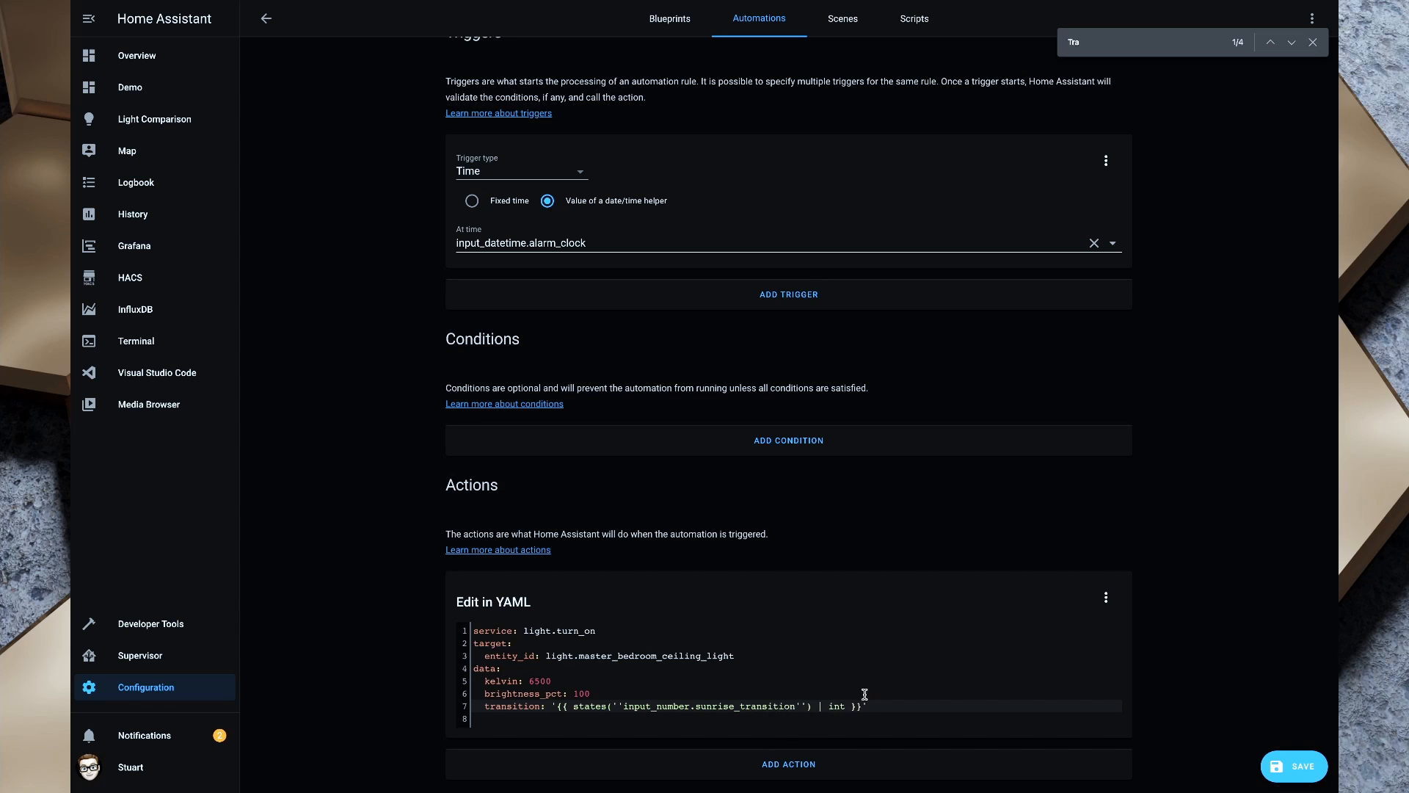
pyautogui.click(869, 703)
pyautogui.write("'")
# Step: Check the transition template in the action's YAML and save the automation
pyautogui.moveTo(872, 703); pyautogui.dragTo(554, 705)
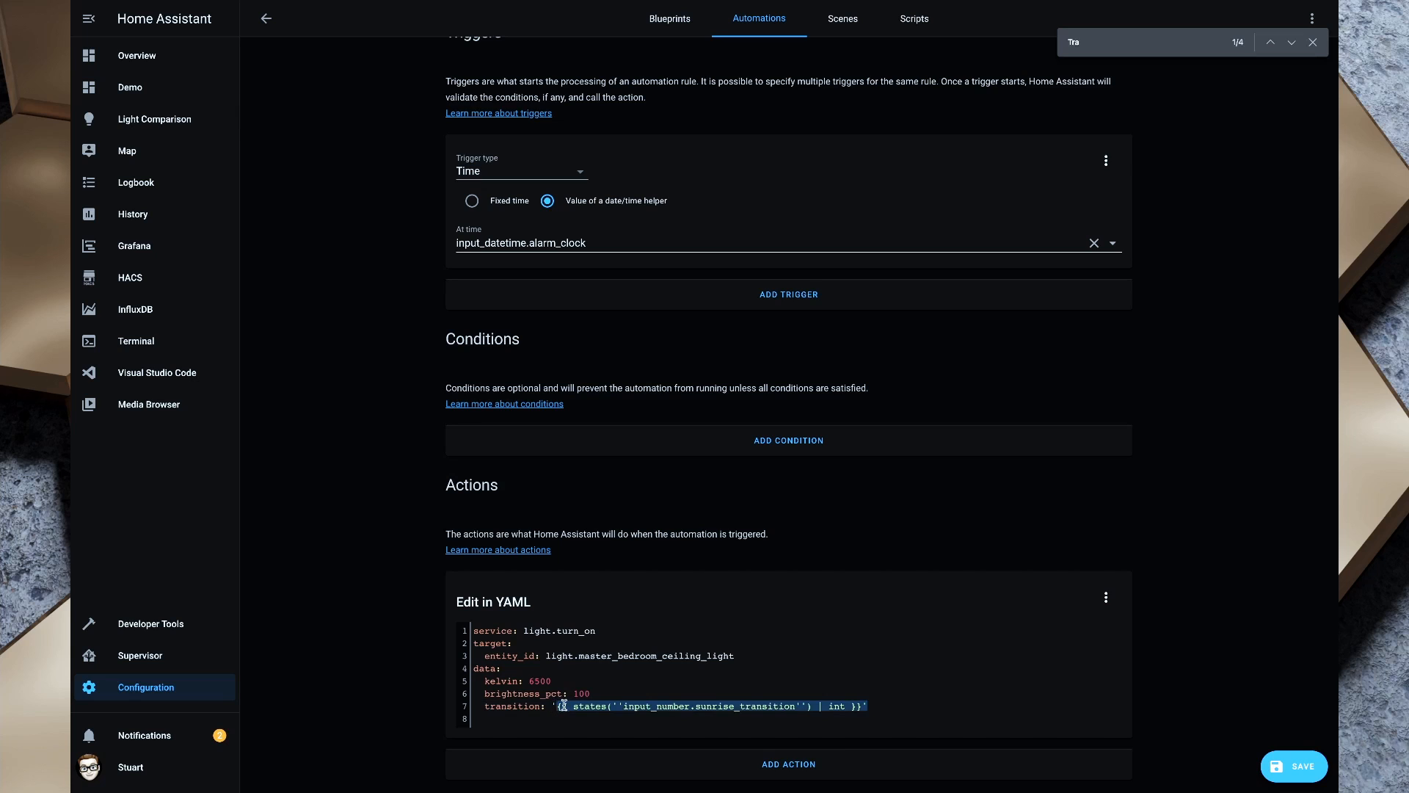
pyautogui.click(699, 710)
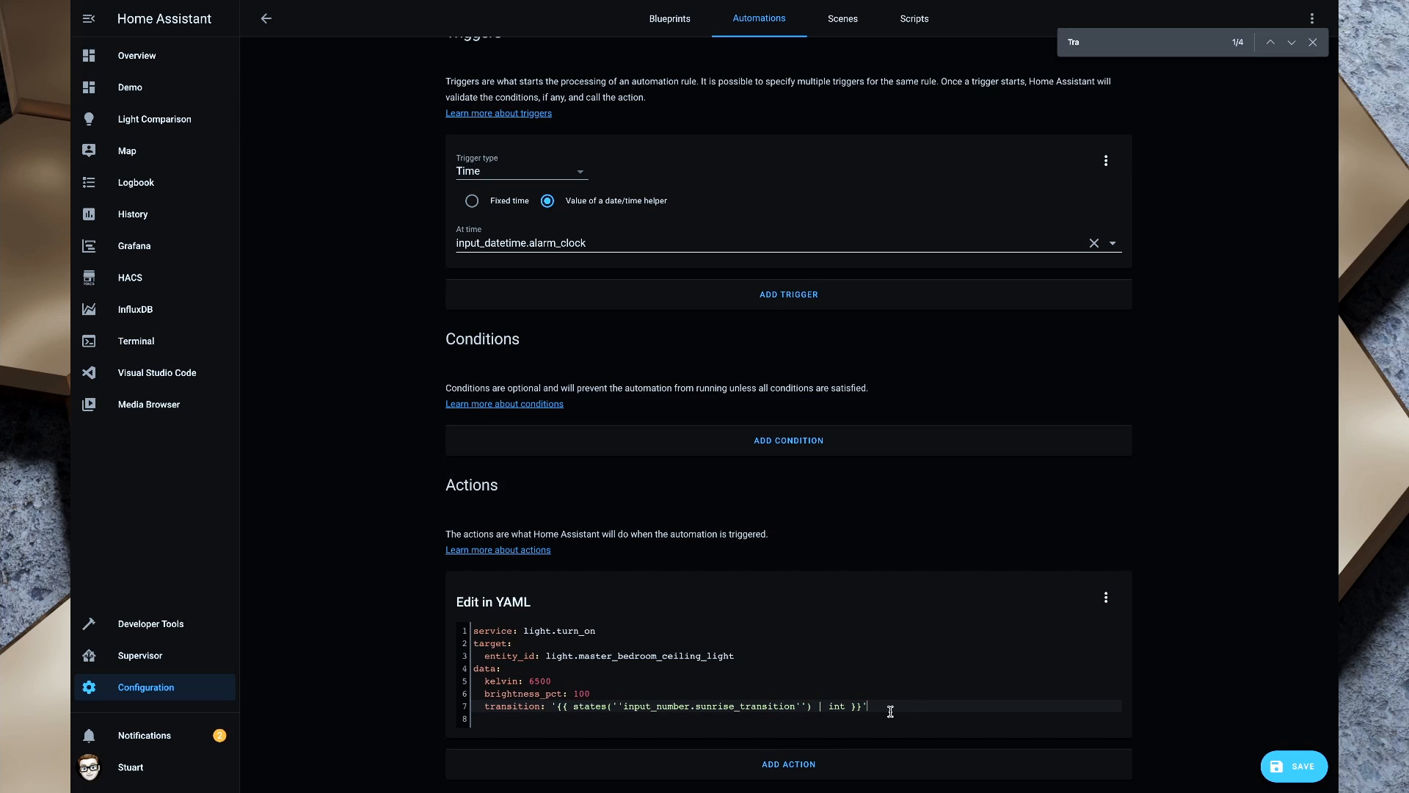
pyautogui.moveTo(872, 706); pyautogui.dragTo(554, 702)
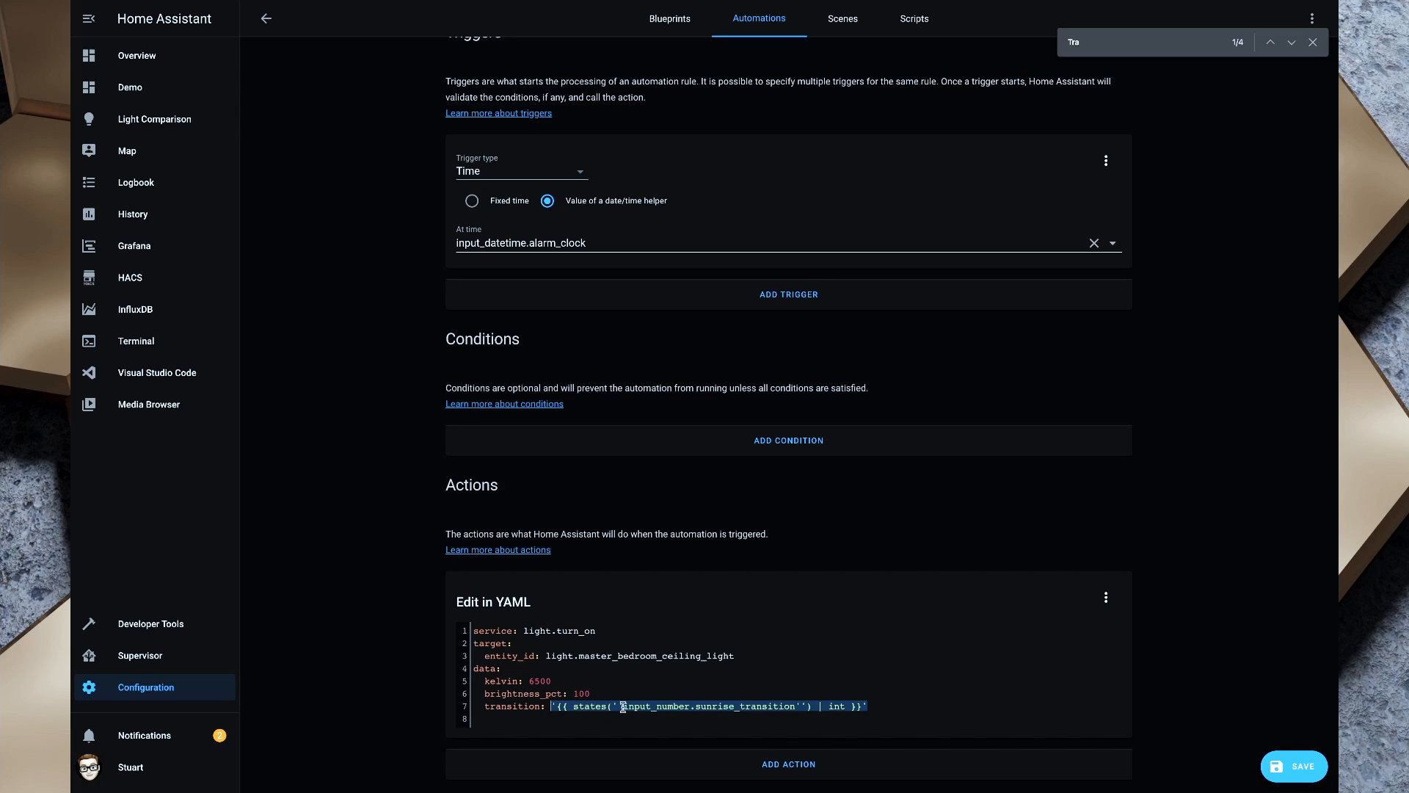
pyautogui.click(908, 703)
pyautogui.click(1295, 767)
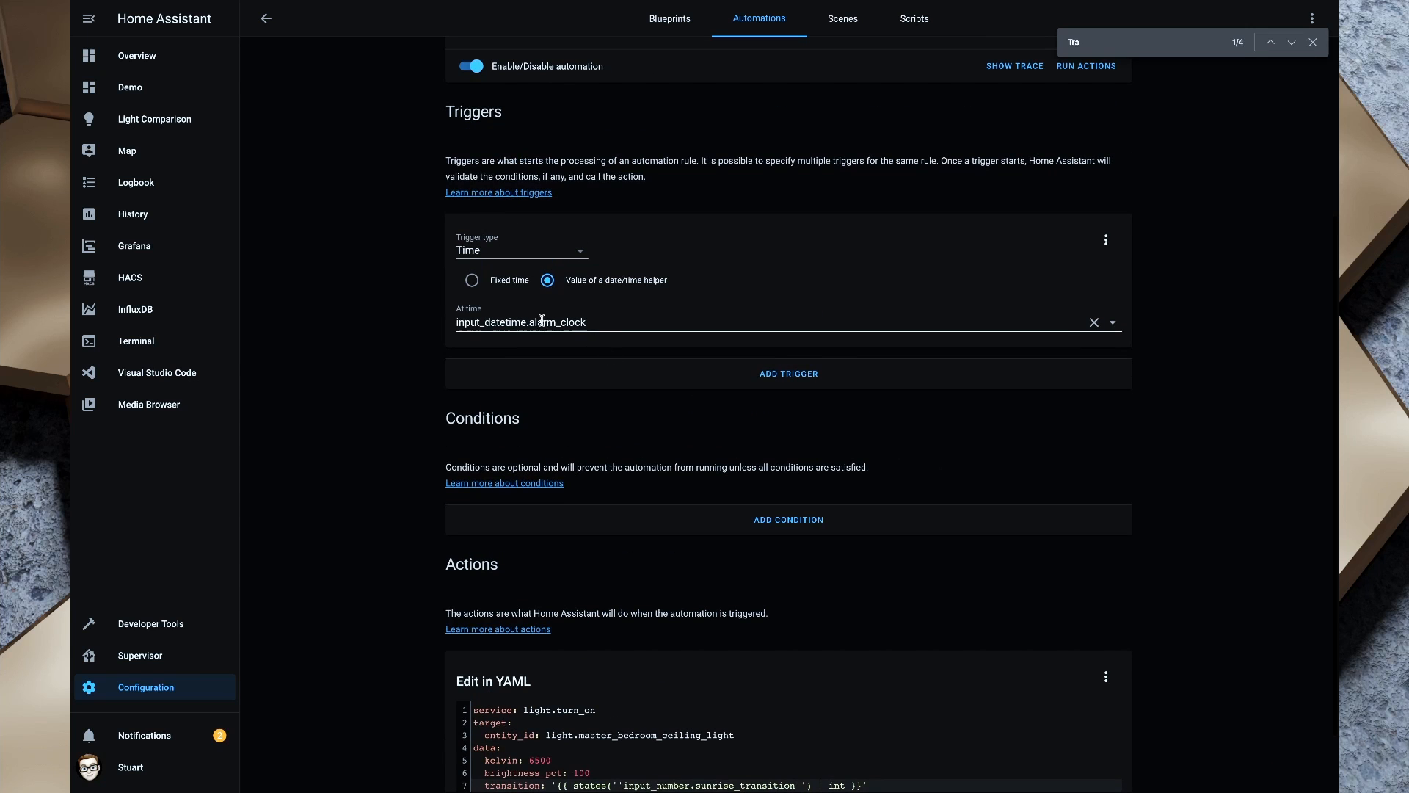
# Step: Review the transition template in the saved automation and return to the Overview dashboard
pyautogui.scroll(-1, 642, 460)
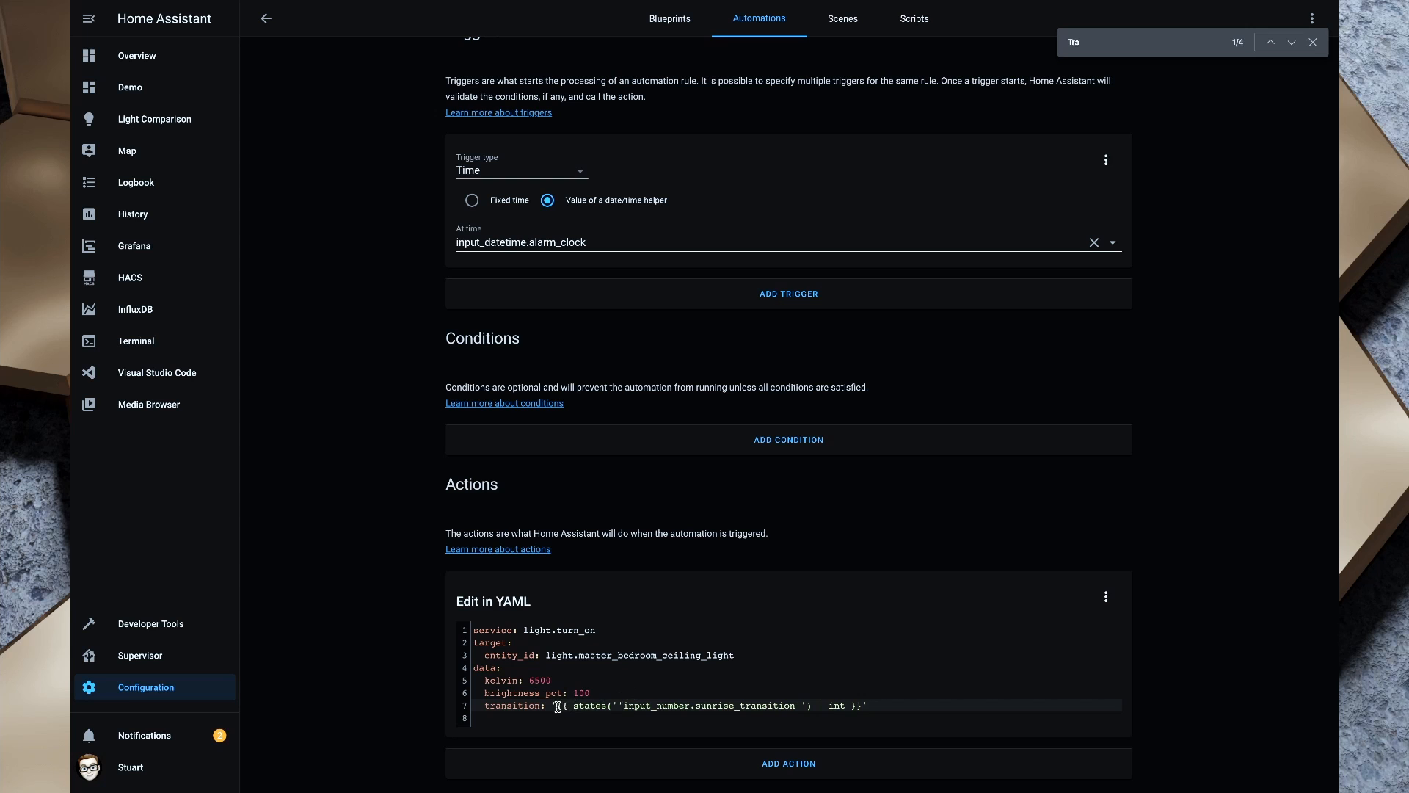
pyautogui.moveTo(552, 706); pyautogui.dragTo(869, 707)
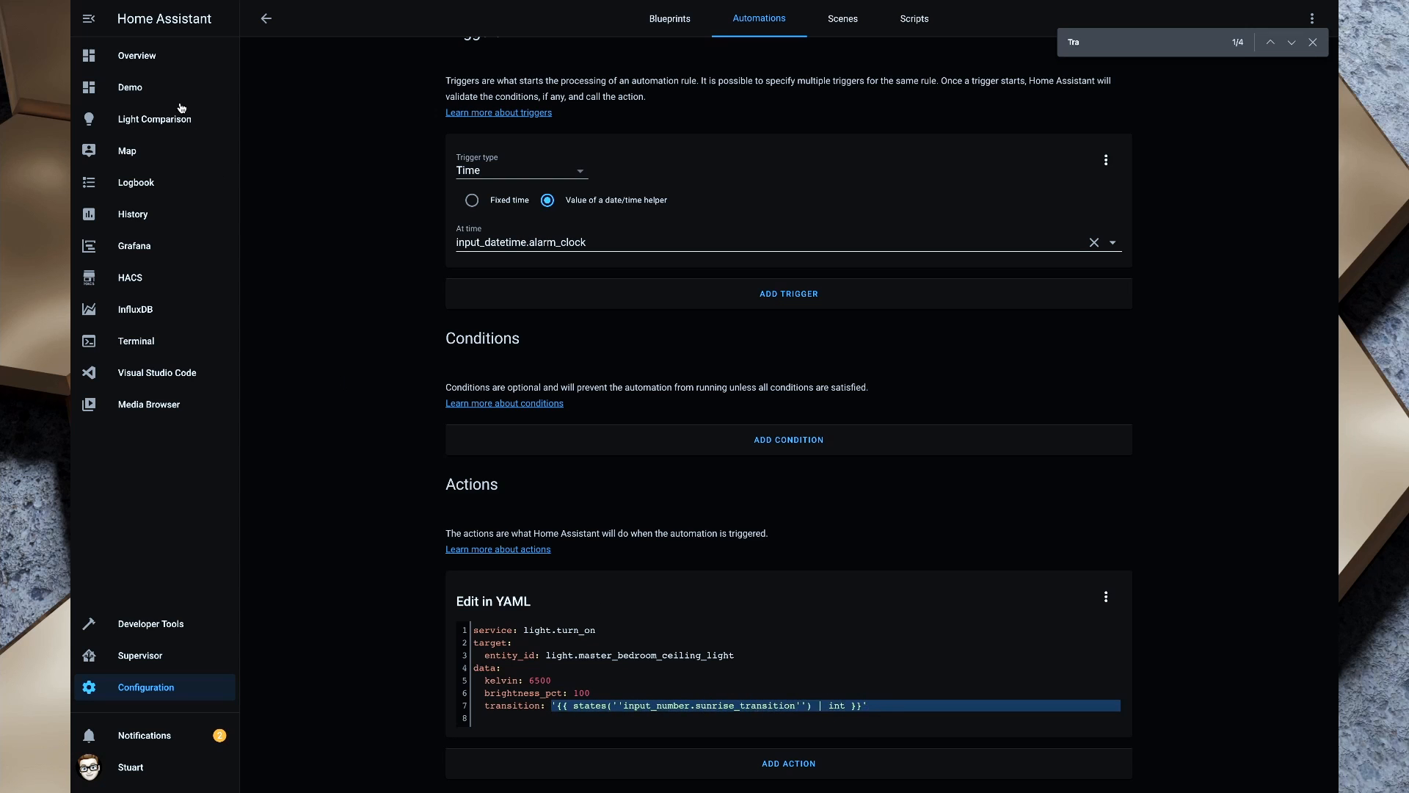
pyautogui.click(139, 56)
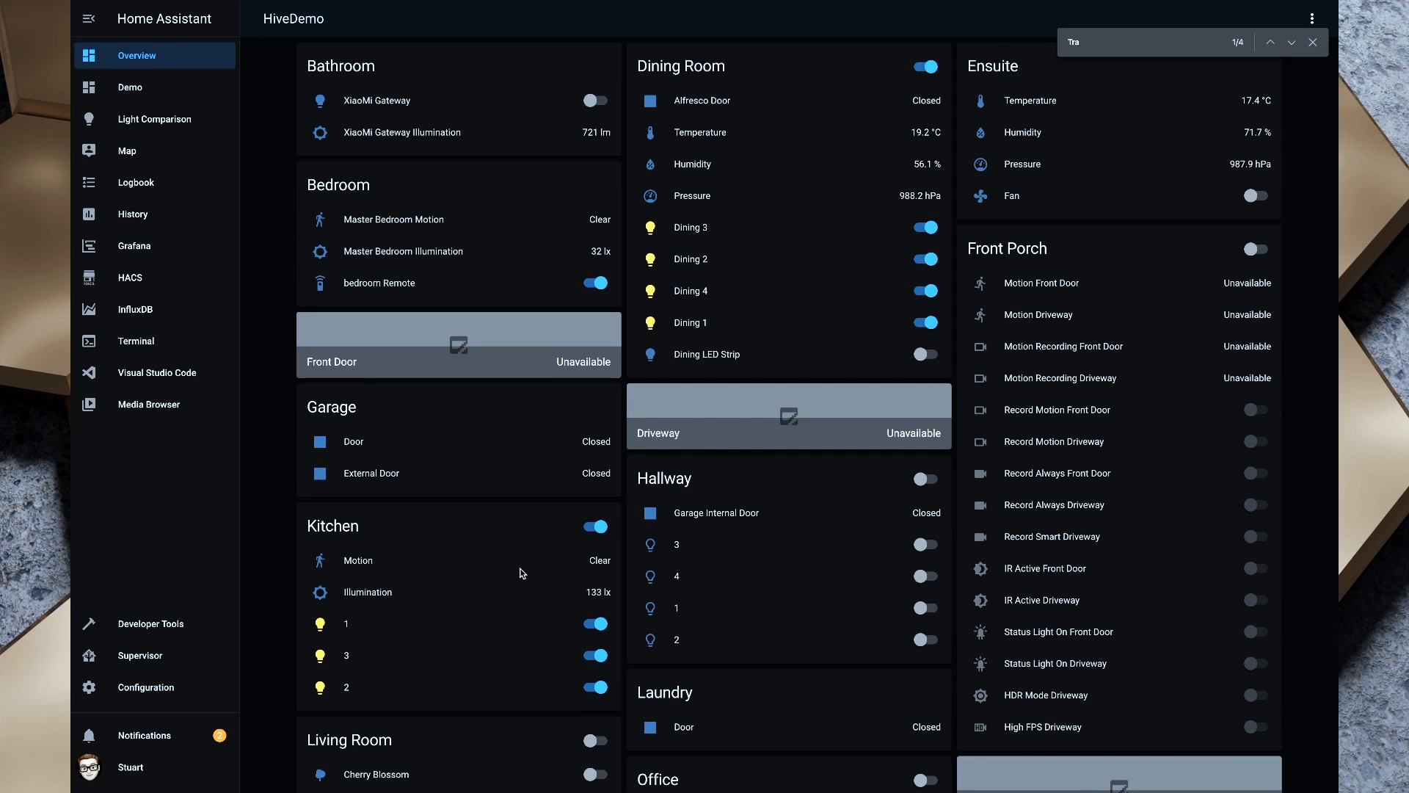
# Step: Find "tran" on the dashboard and set the Sunrise Transition helper to 300 seconds
pyautogui.write('n')
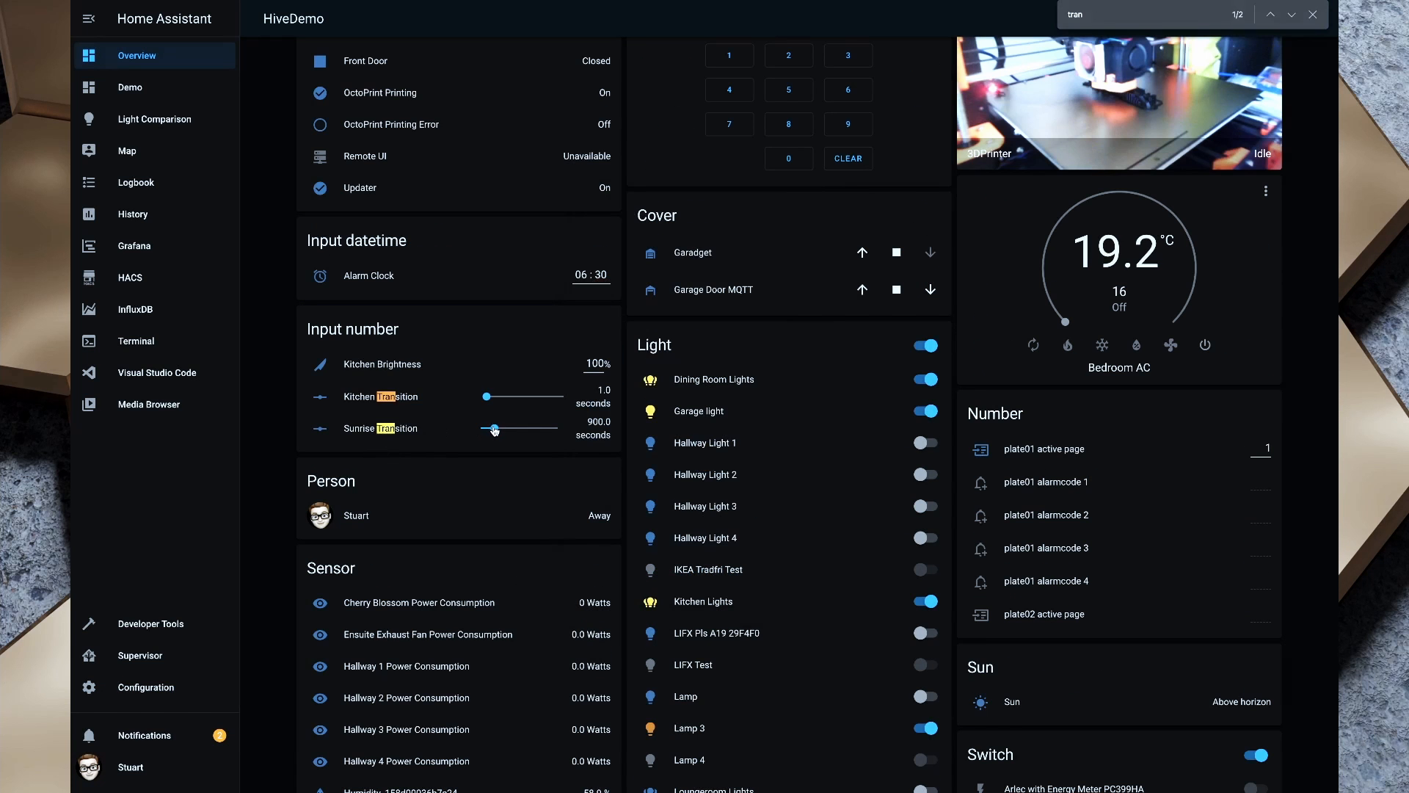
pyautogui.moveTo(494, 430); pyautogui.dragTo(577, 436)
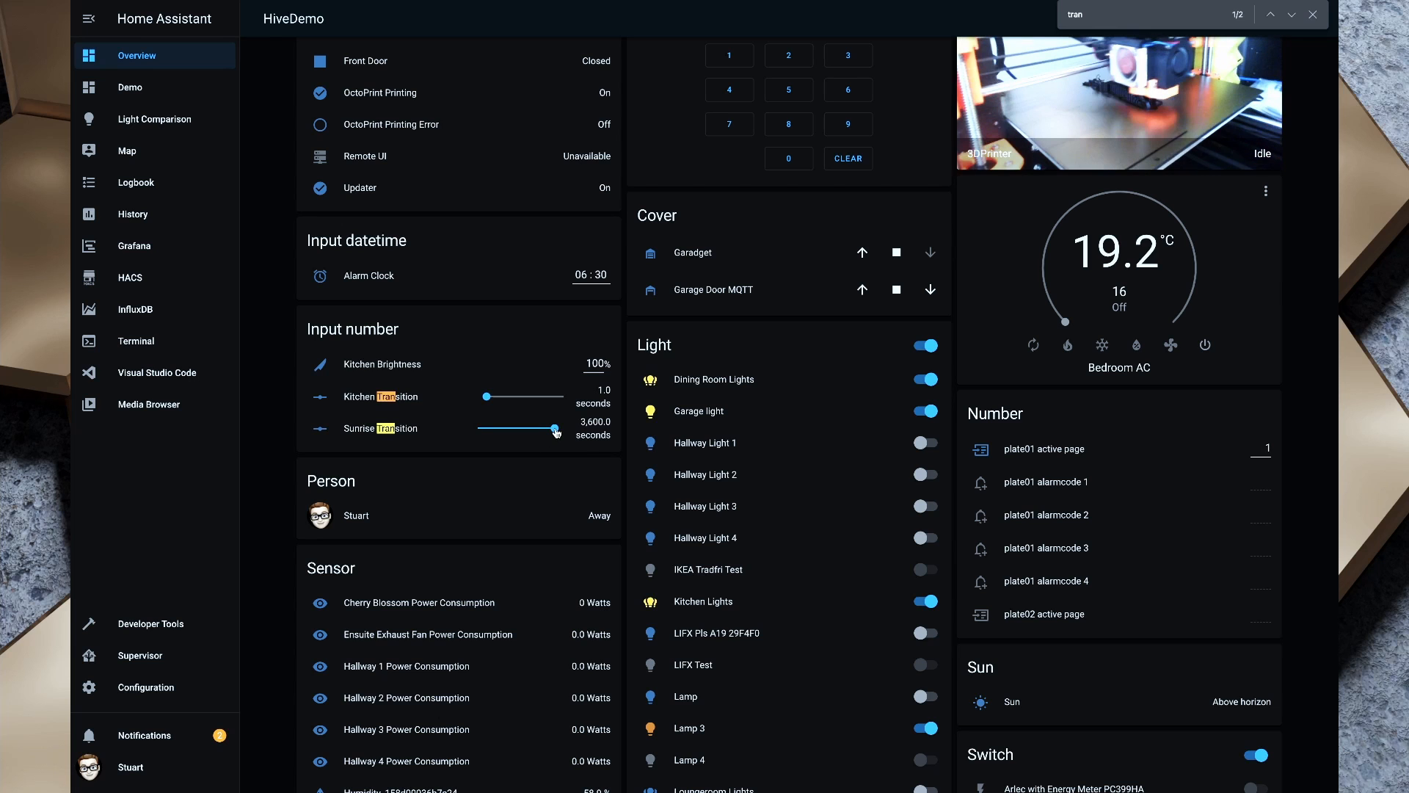
pyautogui.moveTo(555, 432); pyautogui.dragTo(481, 431)
# Step: Set the Alarm Clock time on the dashboard to 07:30
pyautogui.scroll(-2, 469, 436)
pyautogui.scroll(5, 469, 436)
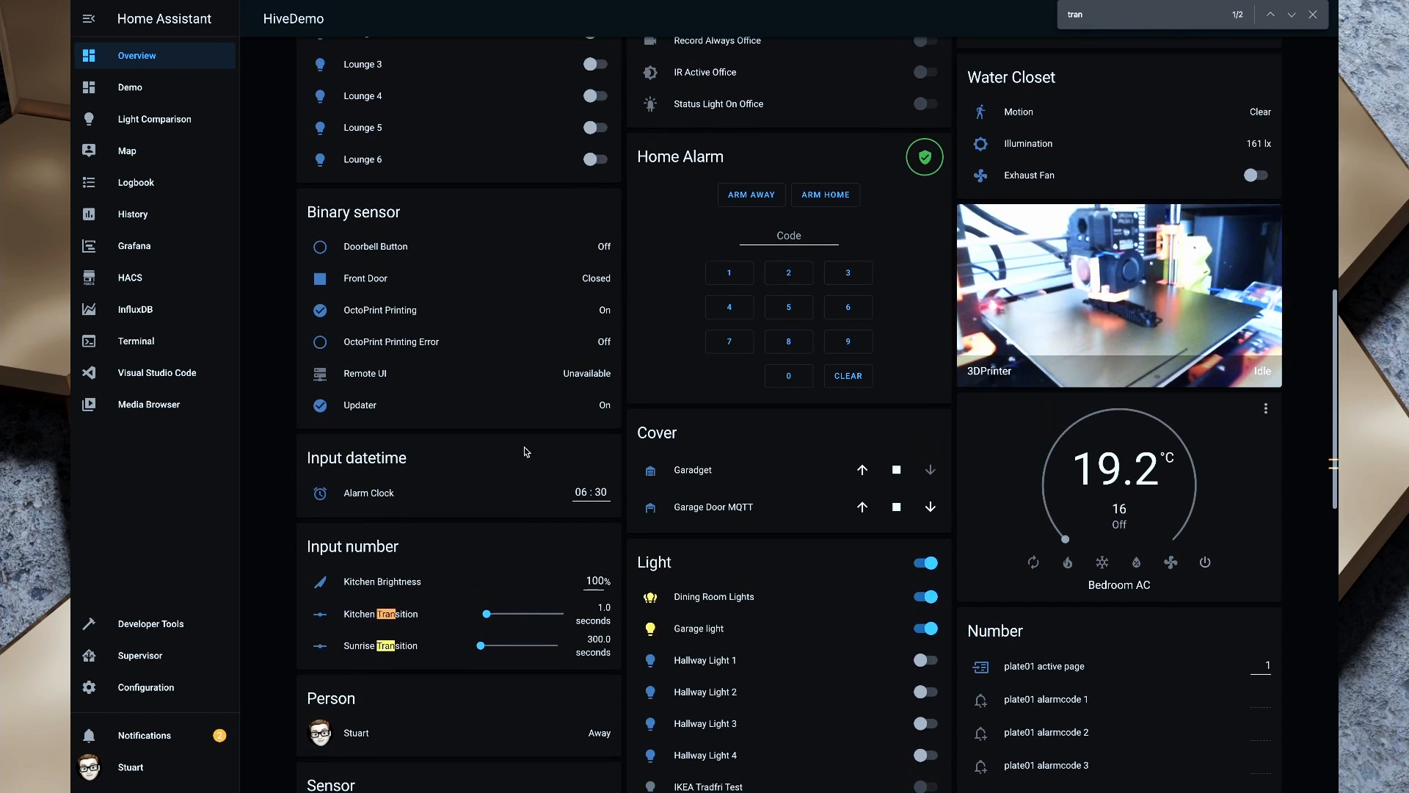
pyautogui.click(585, 493)
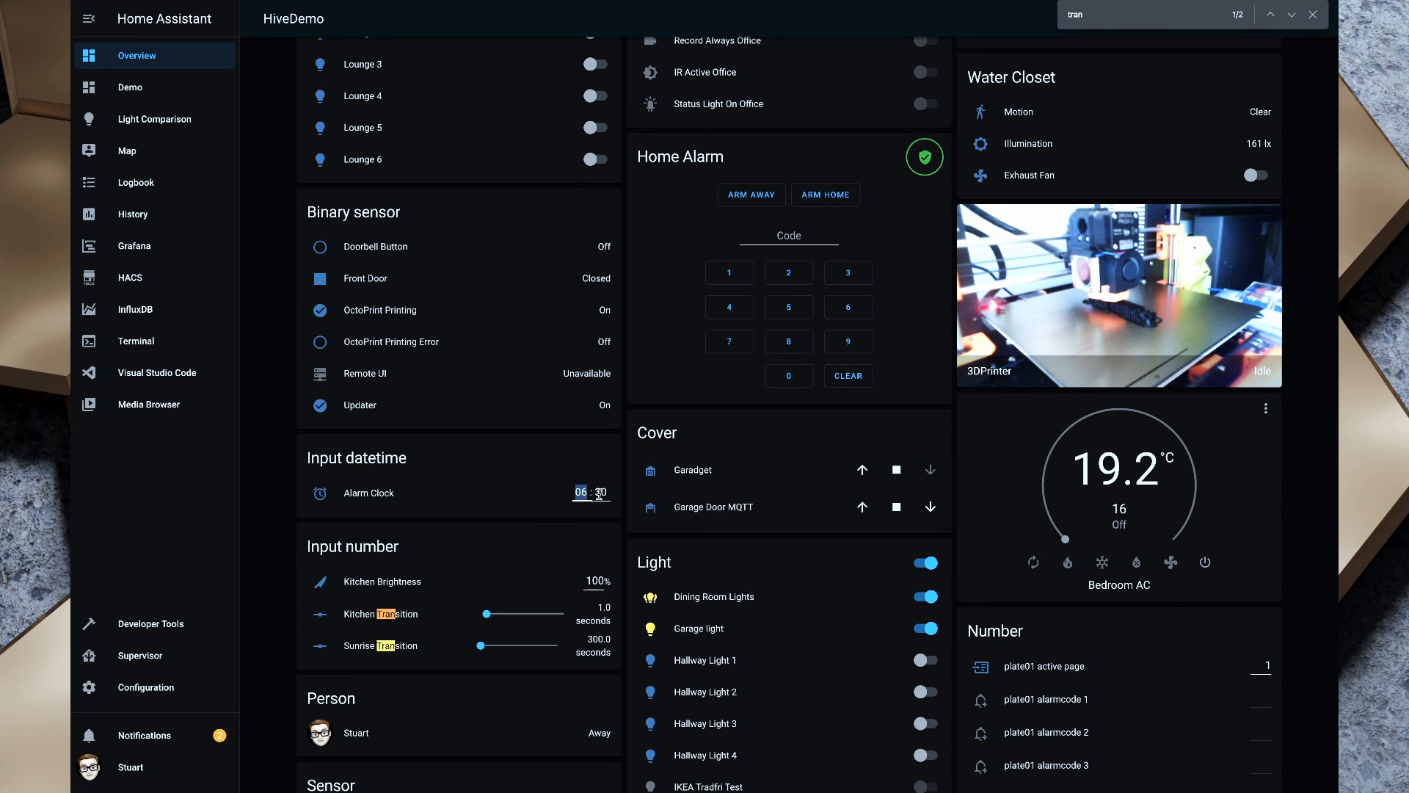
pyautogui.write('7')
pyautogui.click(526, 481)
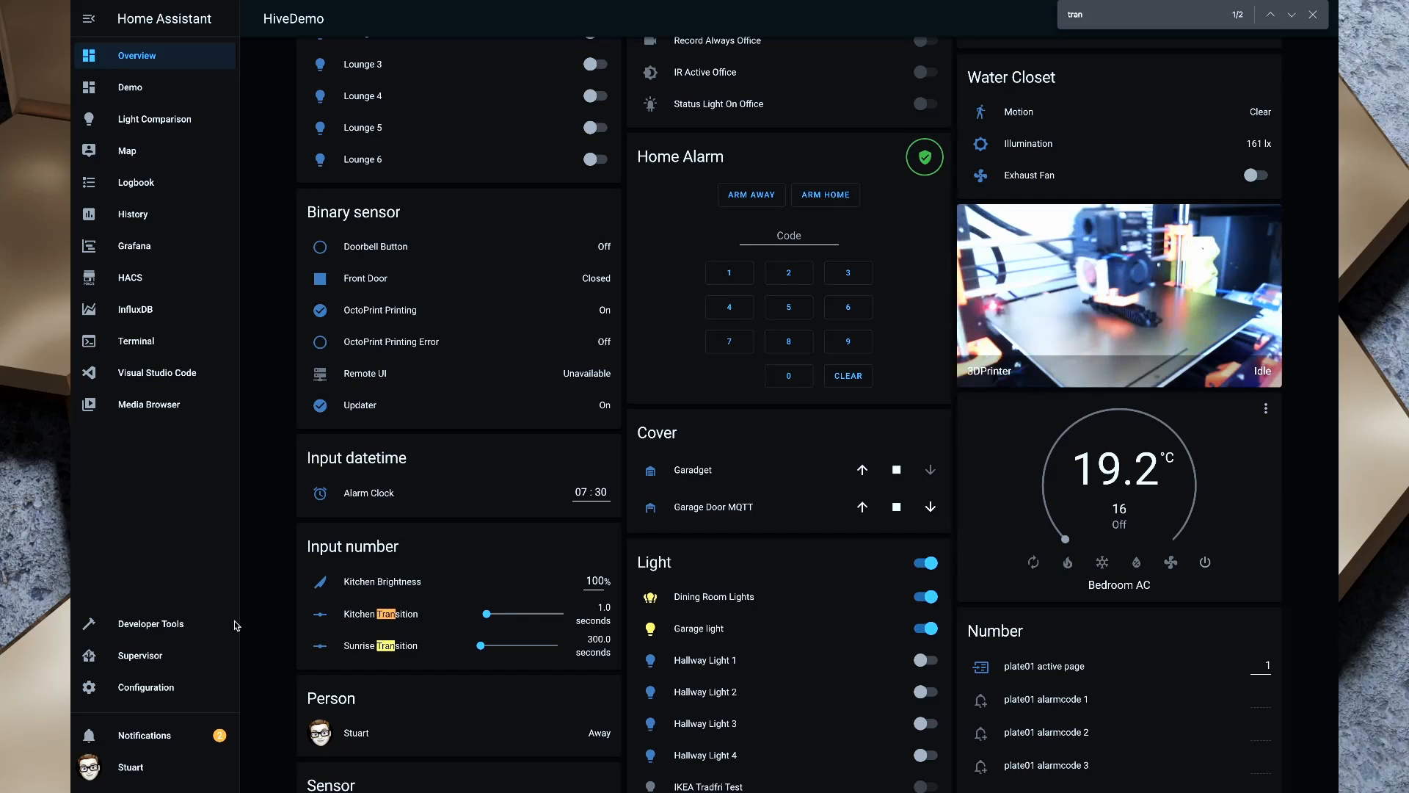
# Step: Open the blueprints configuration and go from there to the community Blueprints Exchange to discover more blueprints
pyautogui.click(159, 687)
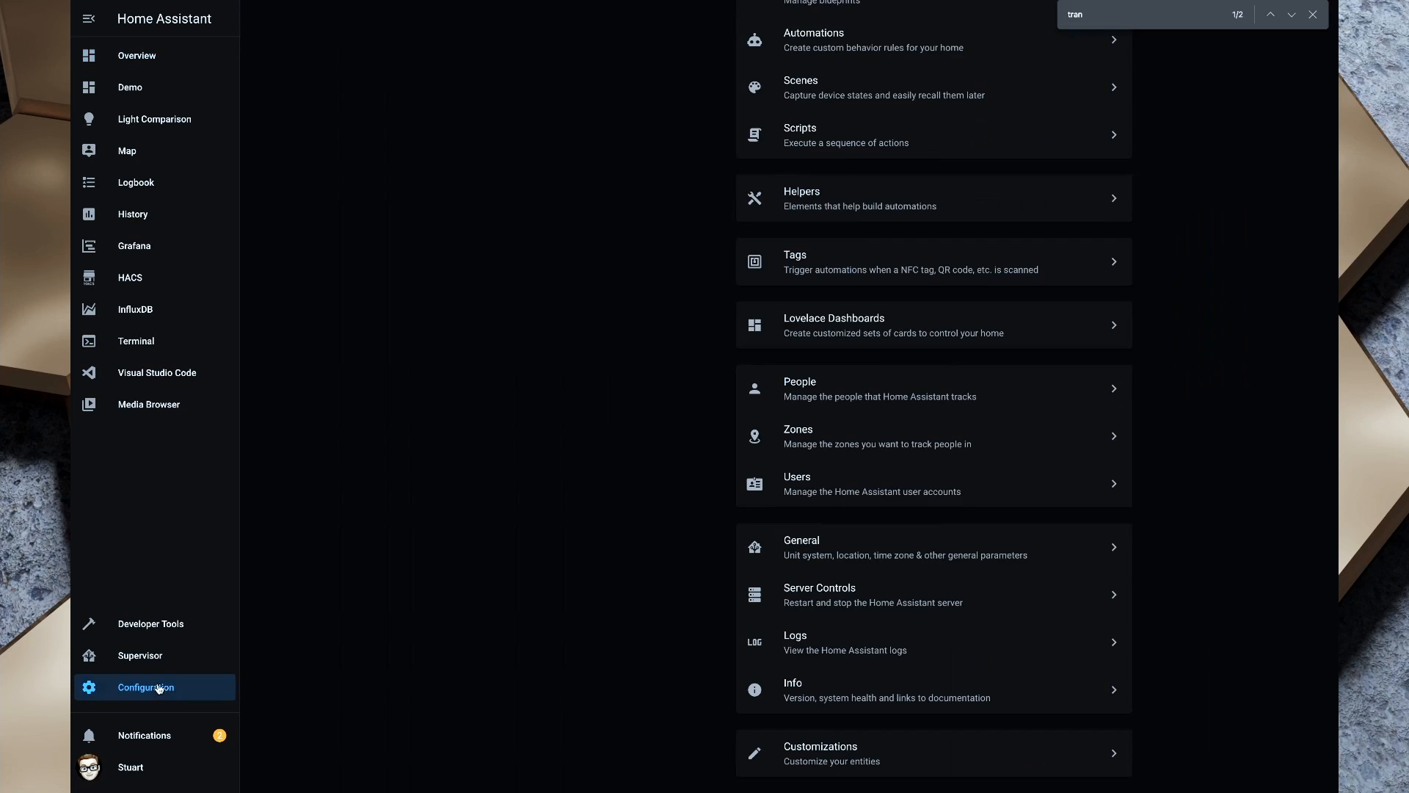
pyautogui.scroll(5, 881, 511)
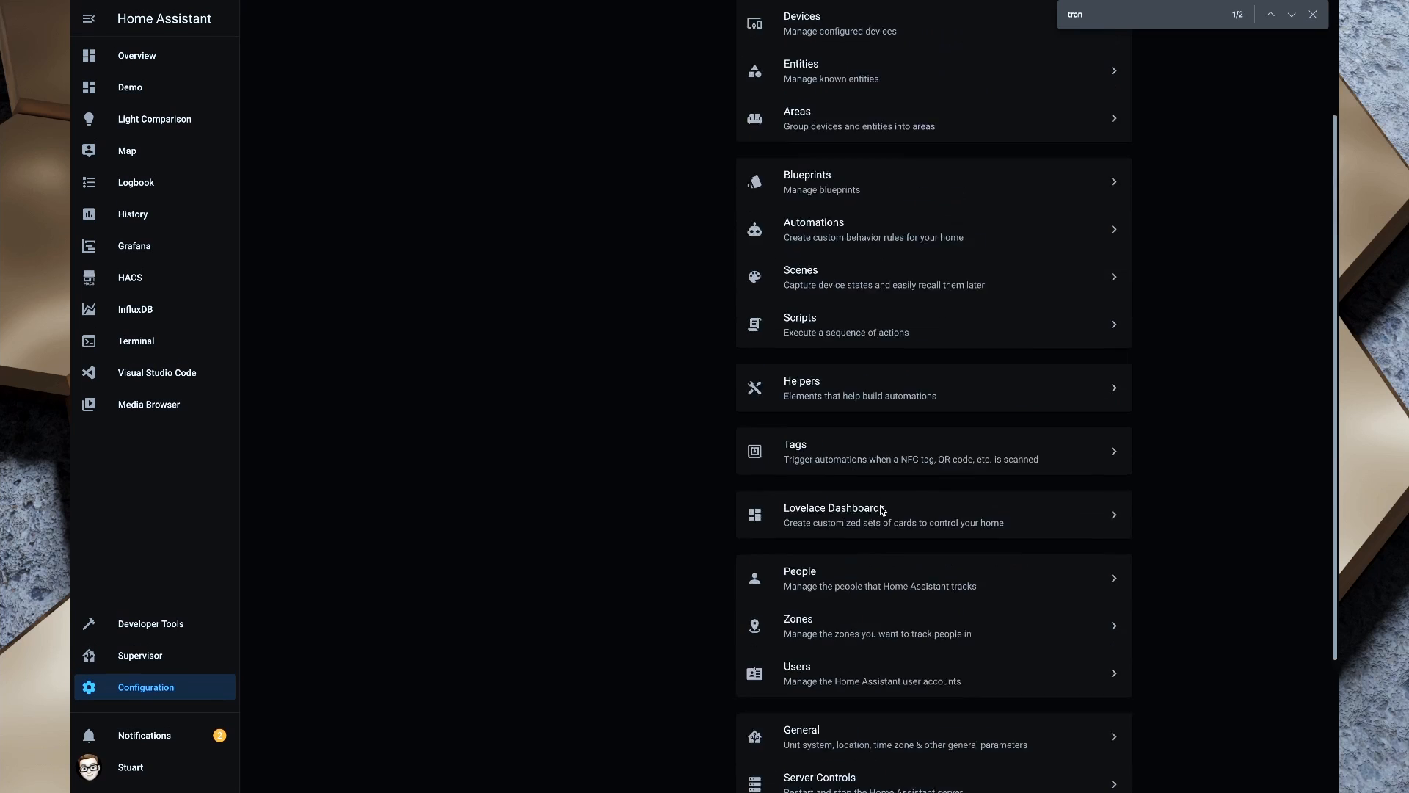
pyautogui.click(814, 345)
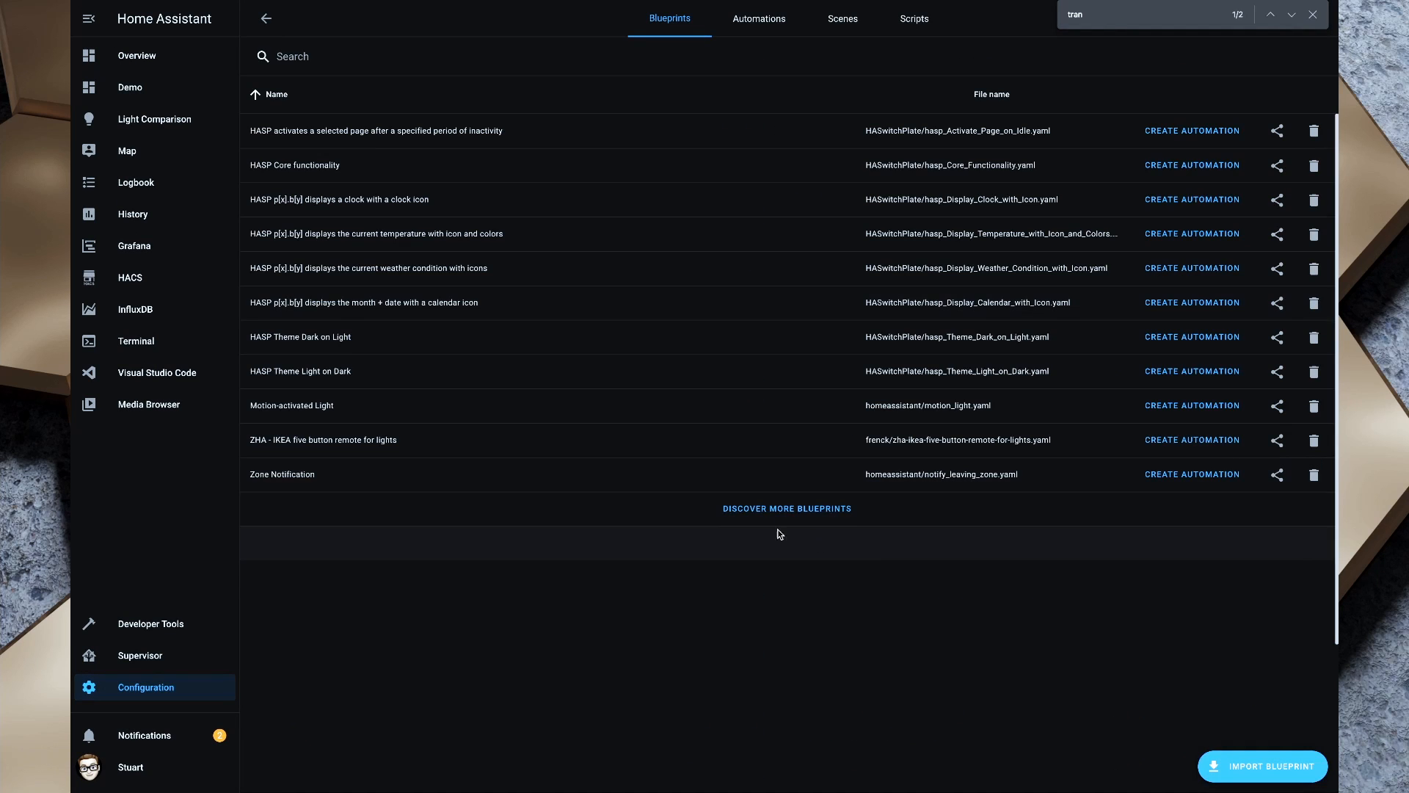
pyautogui.click(765, 514)
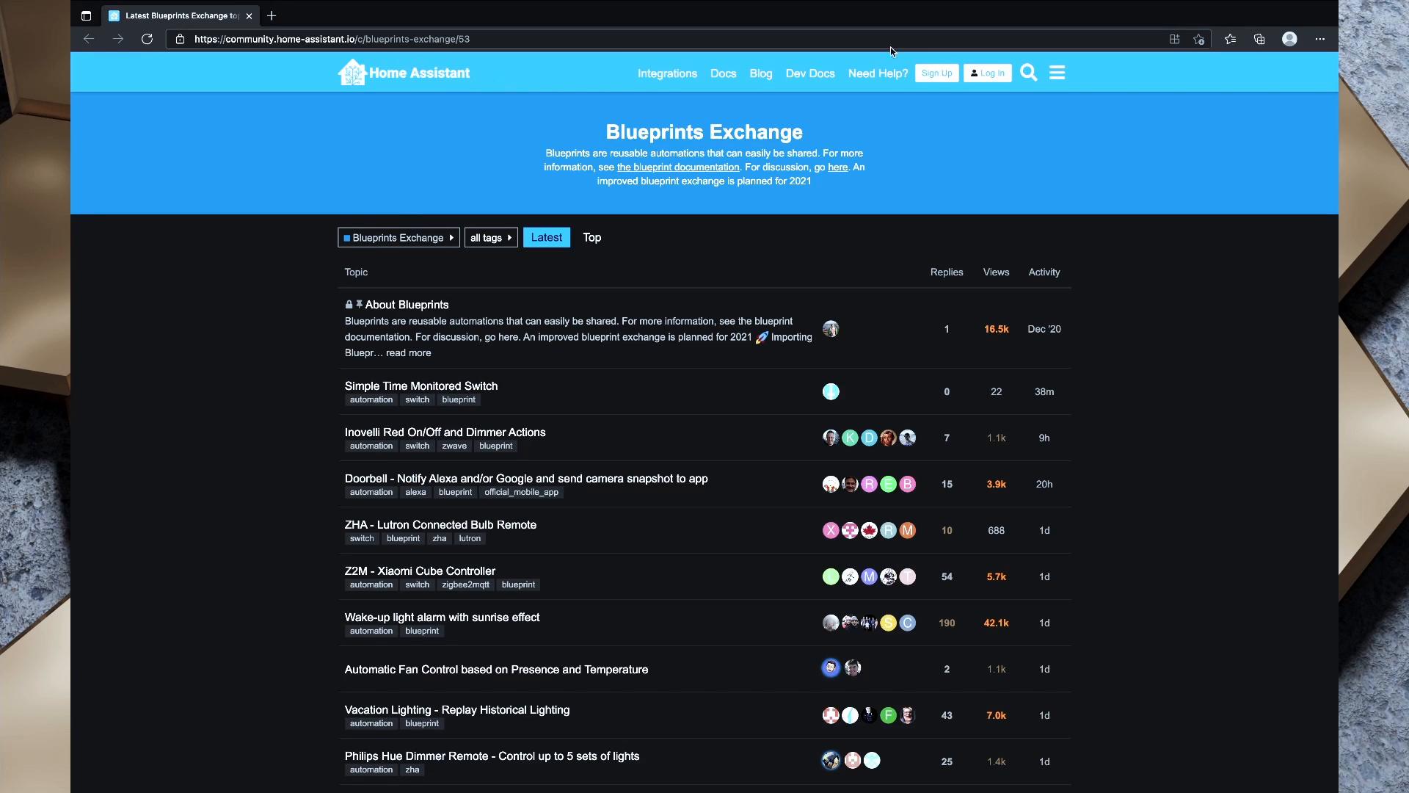
# Step: Search the Blueprints Exchange for "threshold" and open the topic on switching a fan by absolute humidity difference between two sensors
pyautogui.click(1028, 73)
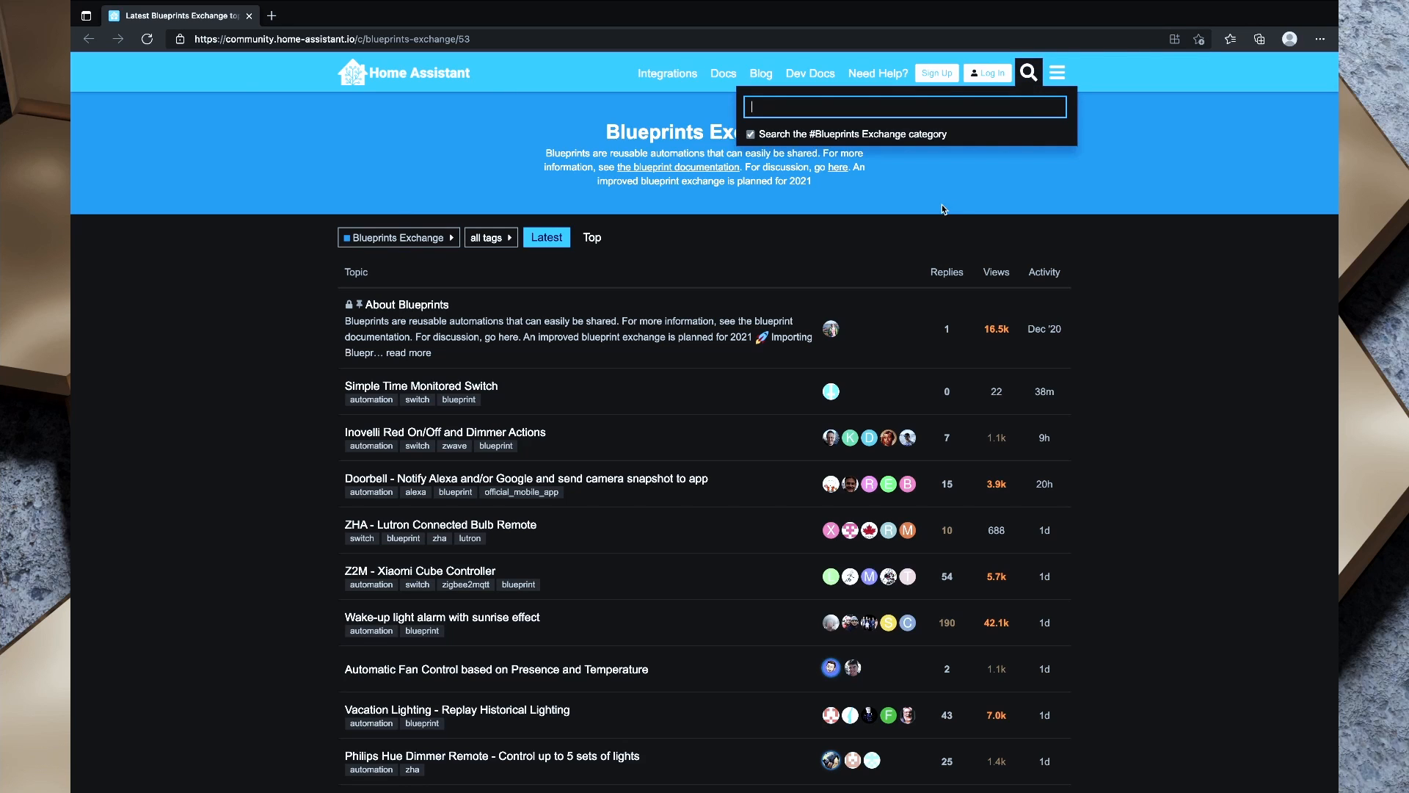
pyautogui.write('reshold')
pyautogui.press('Return')
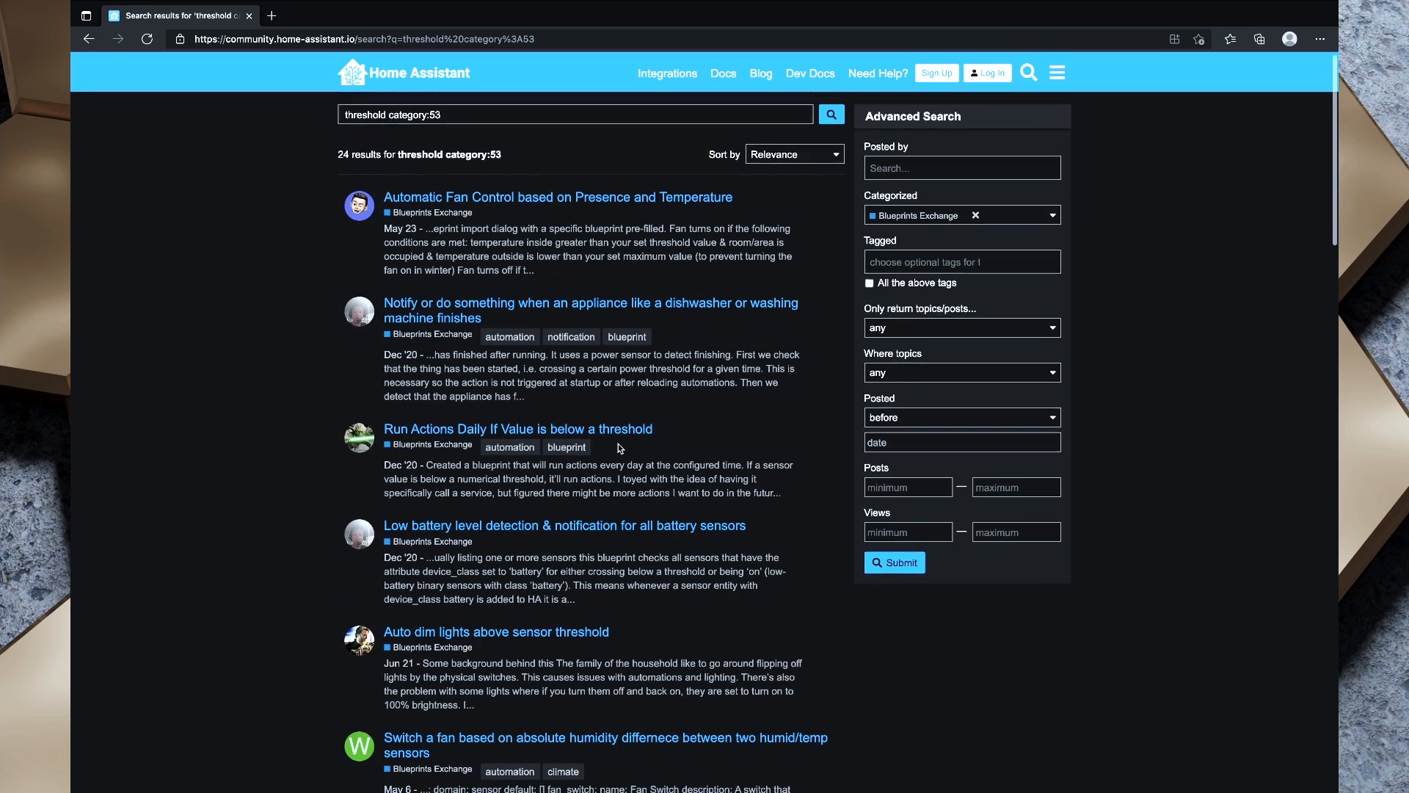
pyautogui.scroll(-3, 618, 448)
pyautogui.scroll(-3, 619, 447)
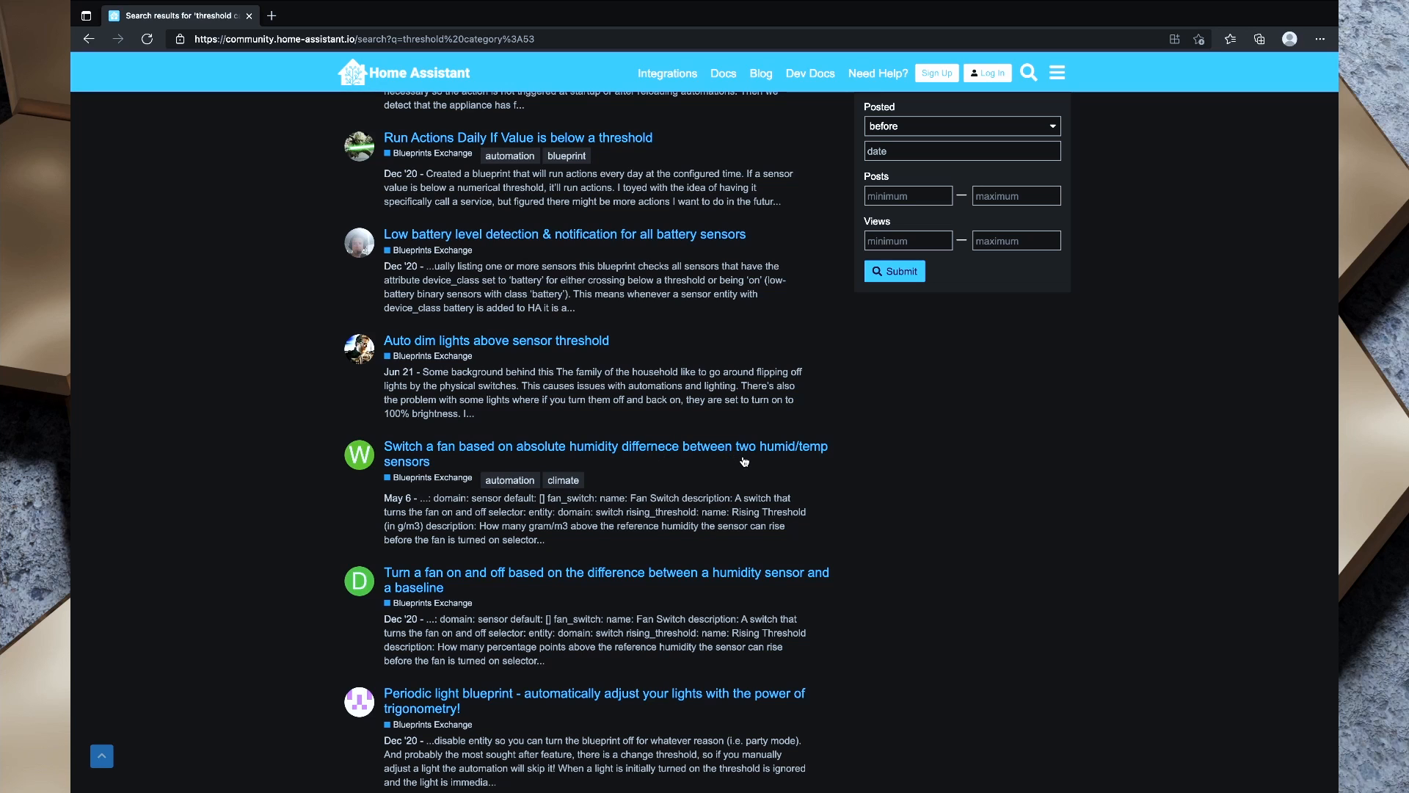
pyautogui.click(601, 445)
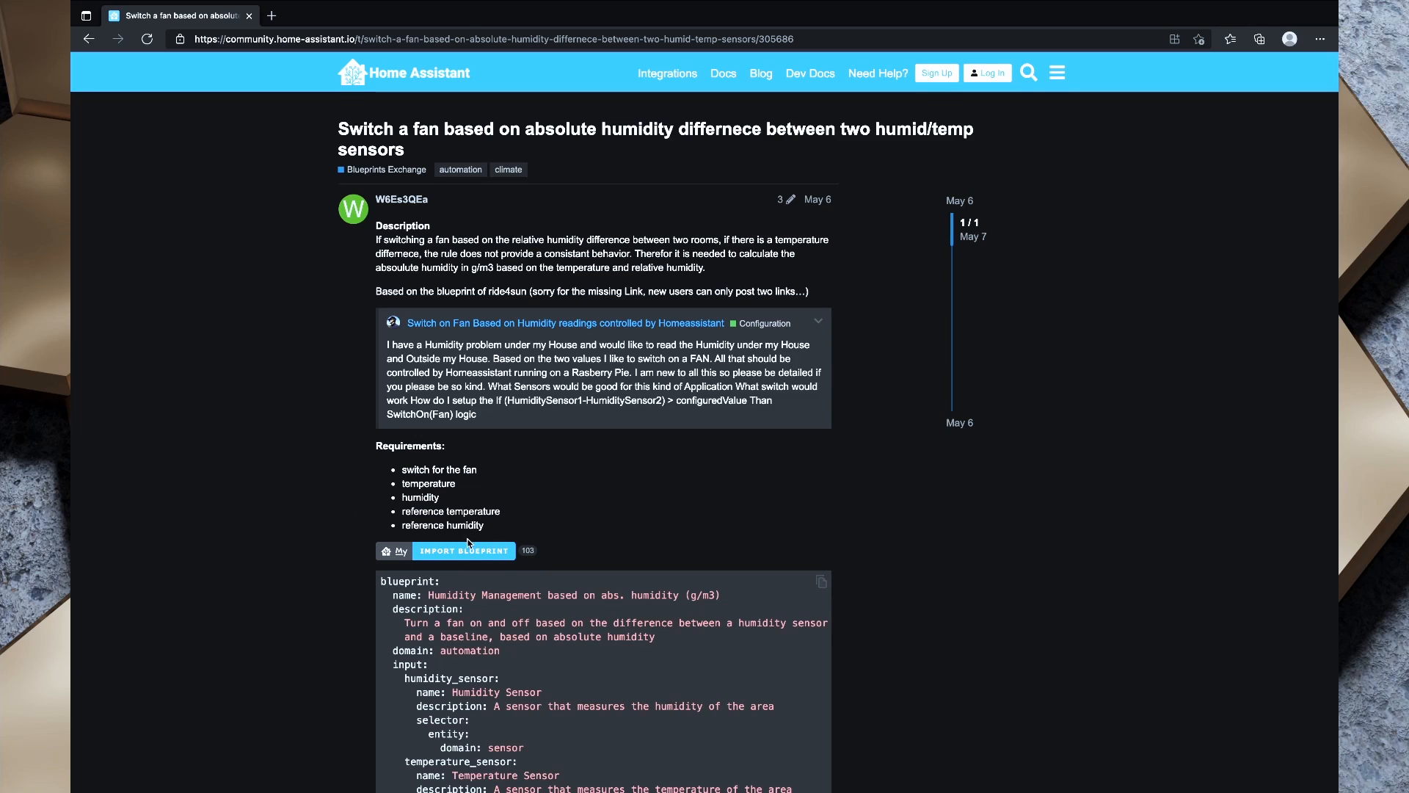
# Step: Copy the forum topic's URL and import the blueprint from it into Home Assistant
pyautogui.click(427, 33)
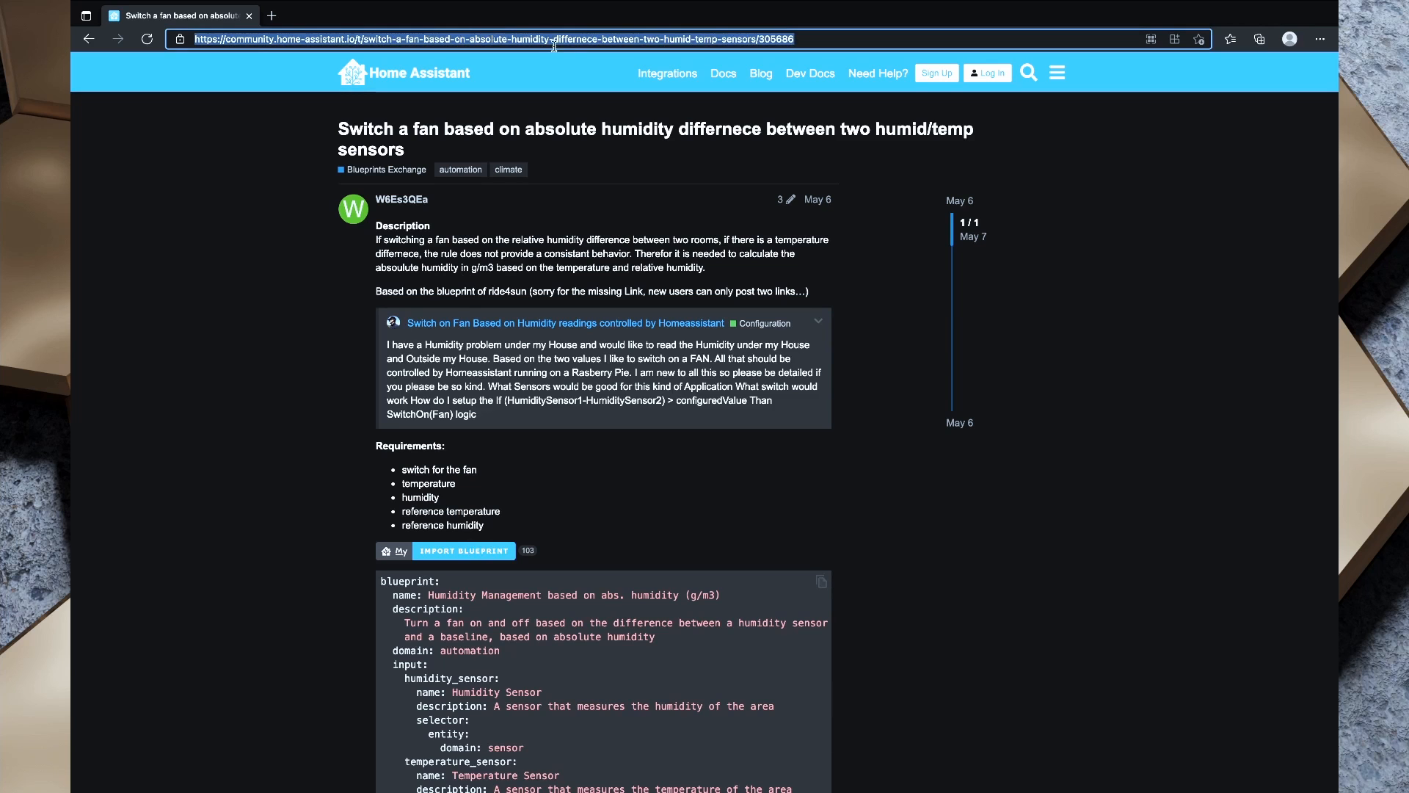
pyautogui.press('ctrl+super+Left')
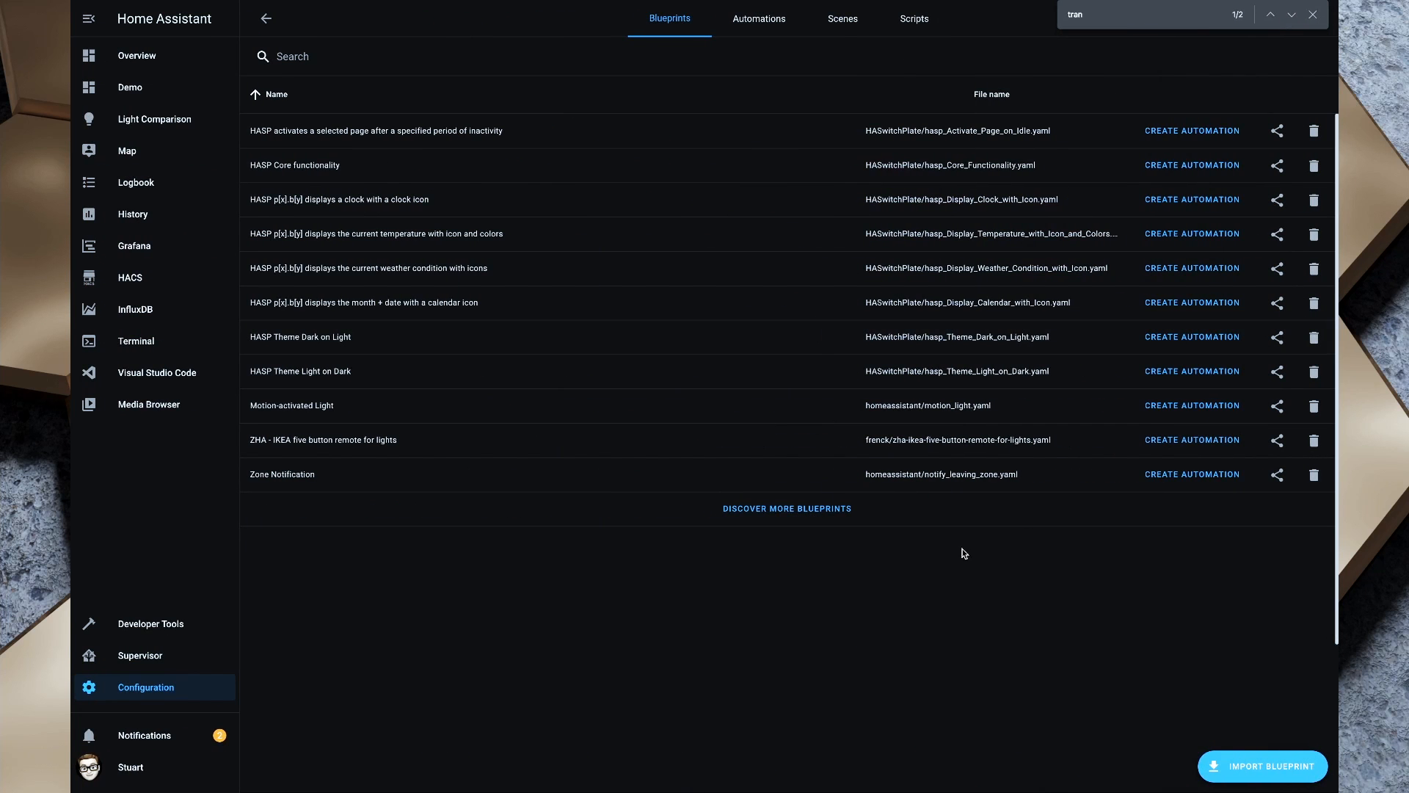
pyautogui.click(1248, 759)
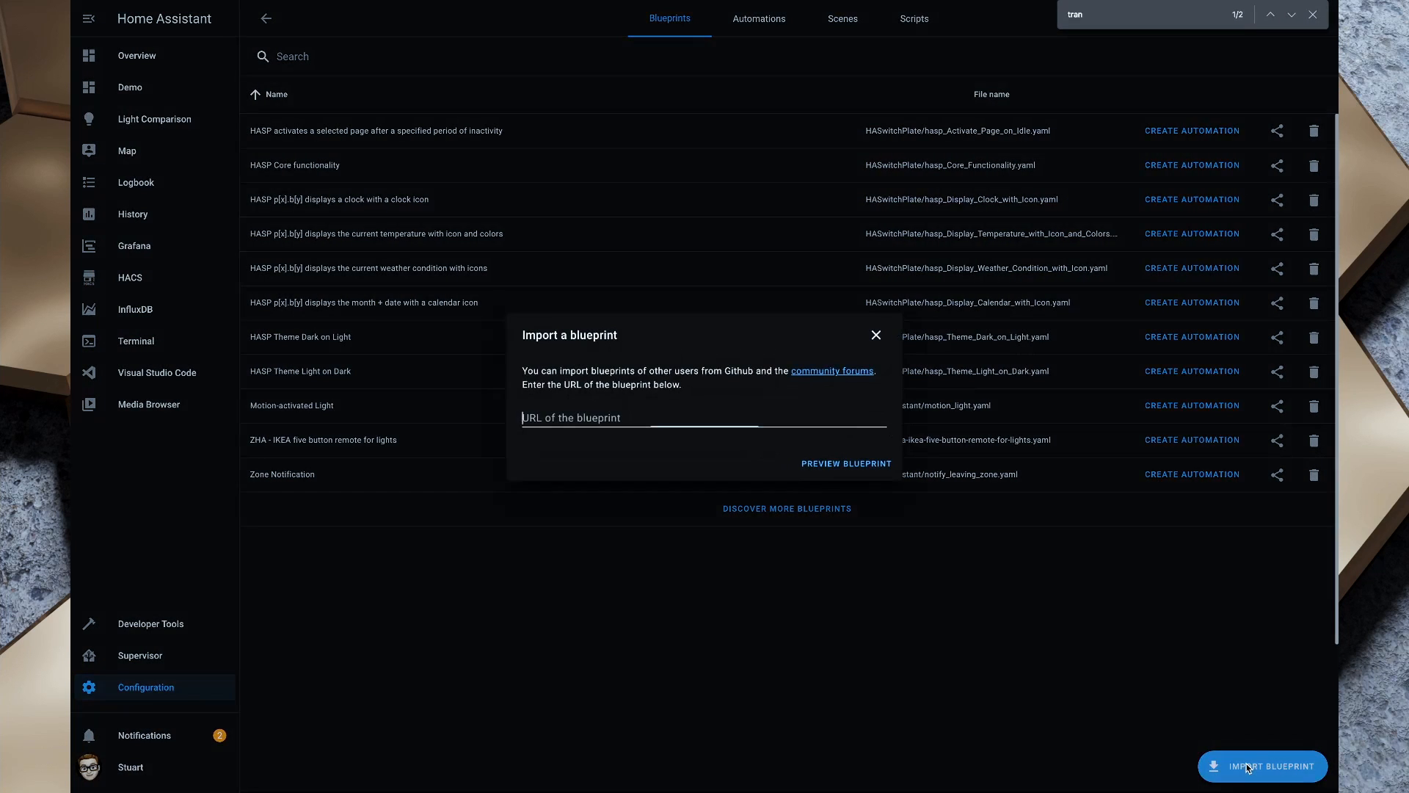
pyautogui.hotkey('ctrl', 'v')
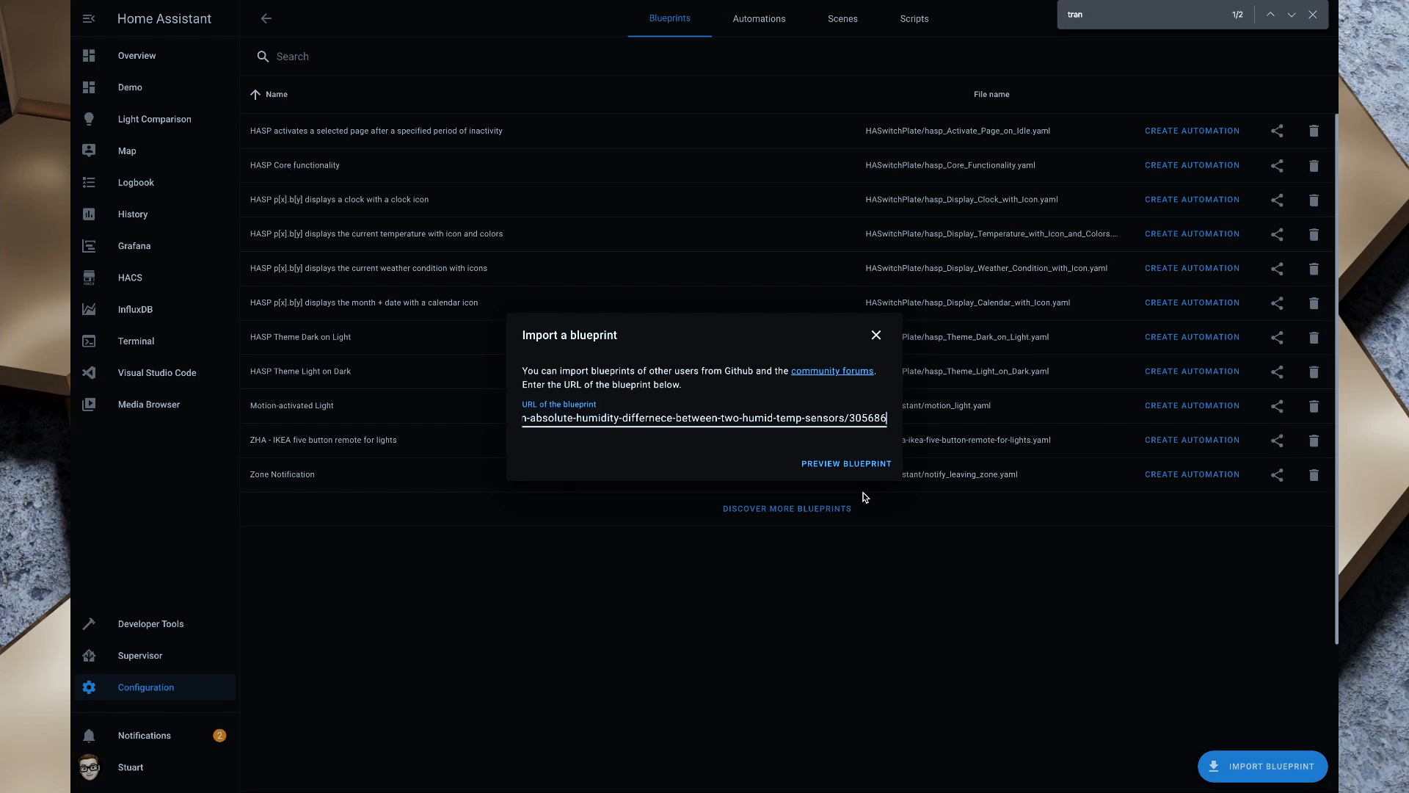
pyautogui.click(837, 464)
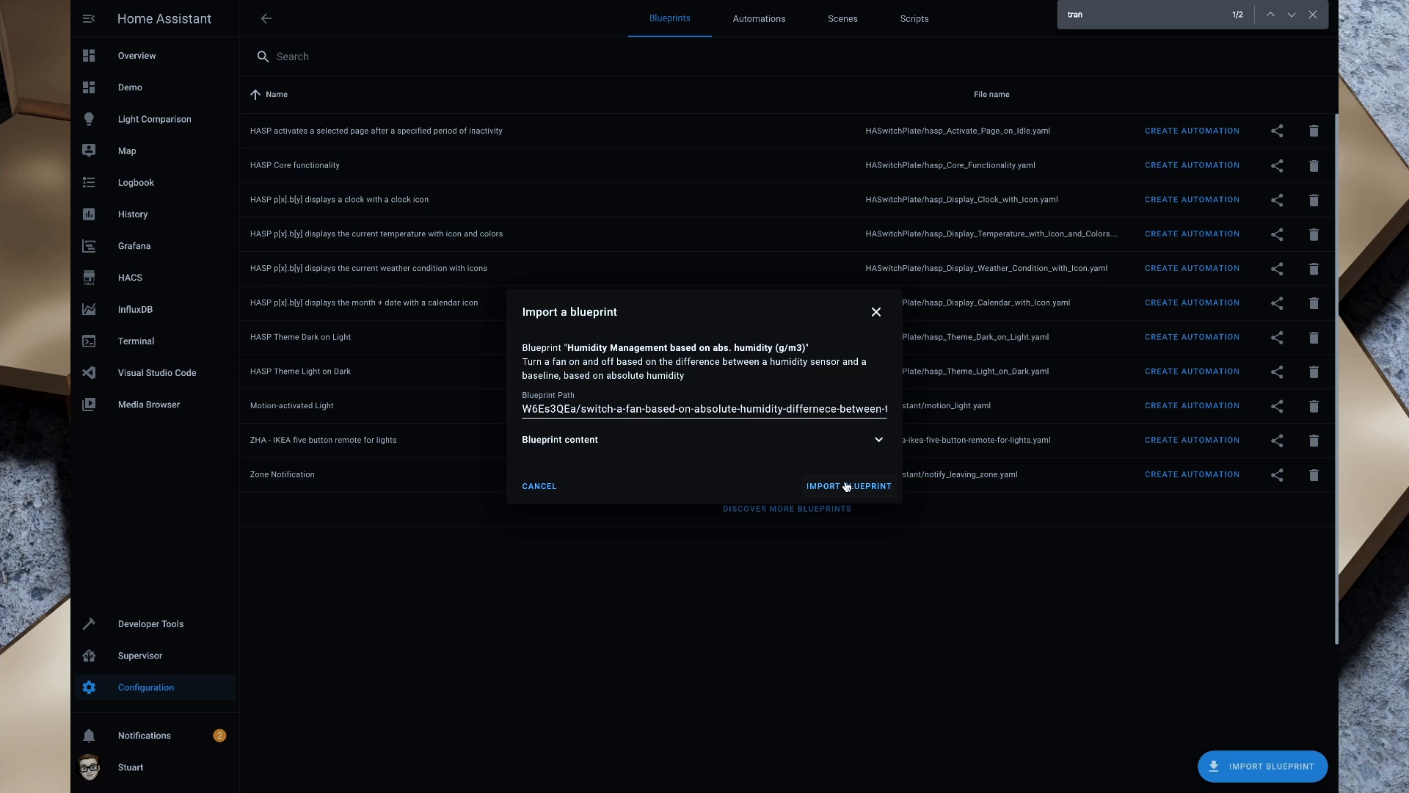
pyautogui.click(846, 486)
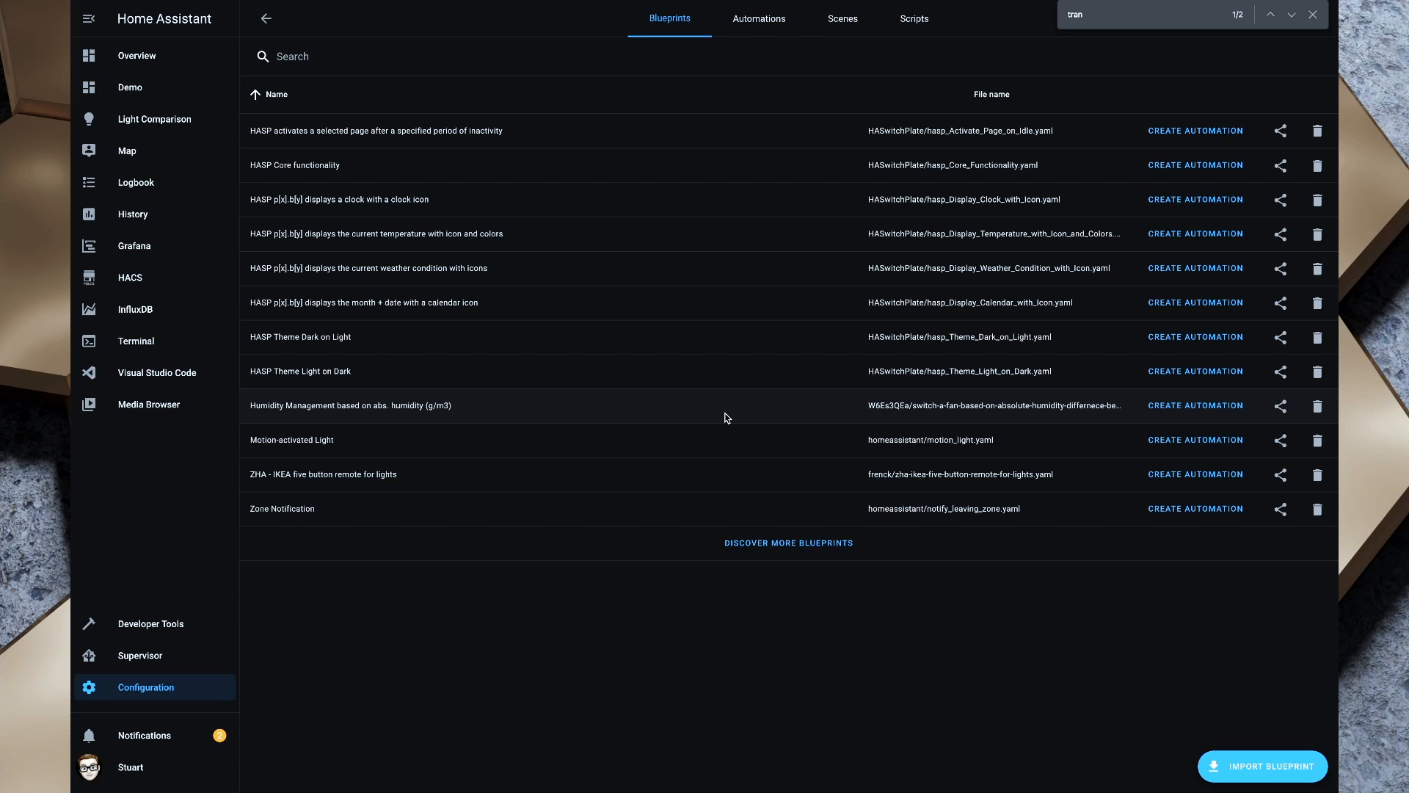
# Step: Create an automation from the "Humidity Management based on abs. humidity (g/m3)" blueprint and choose Ensuite Humidity as its Humidity Sensor
pyautogui.click(1198, 405)
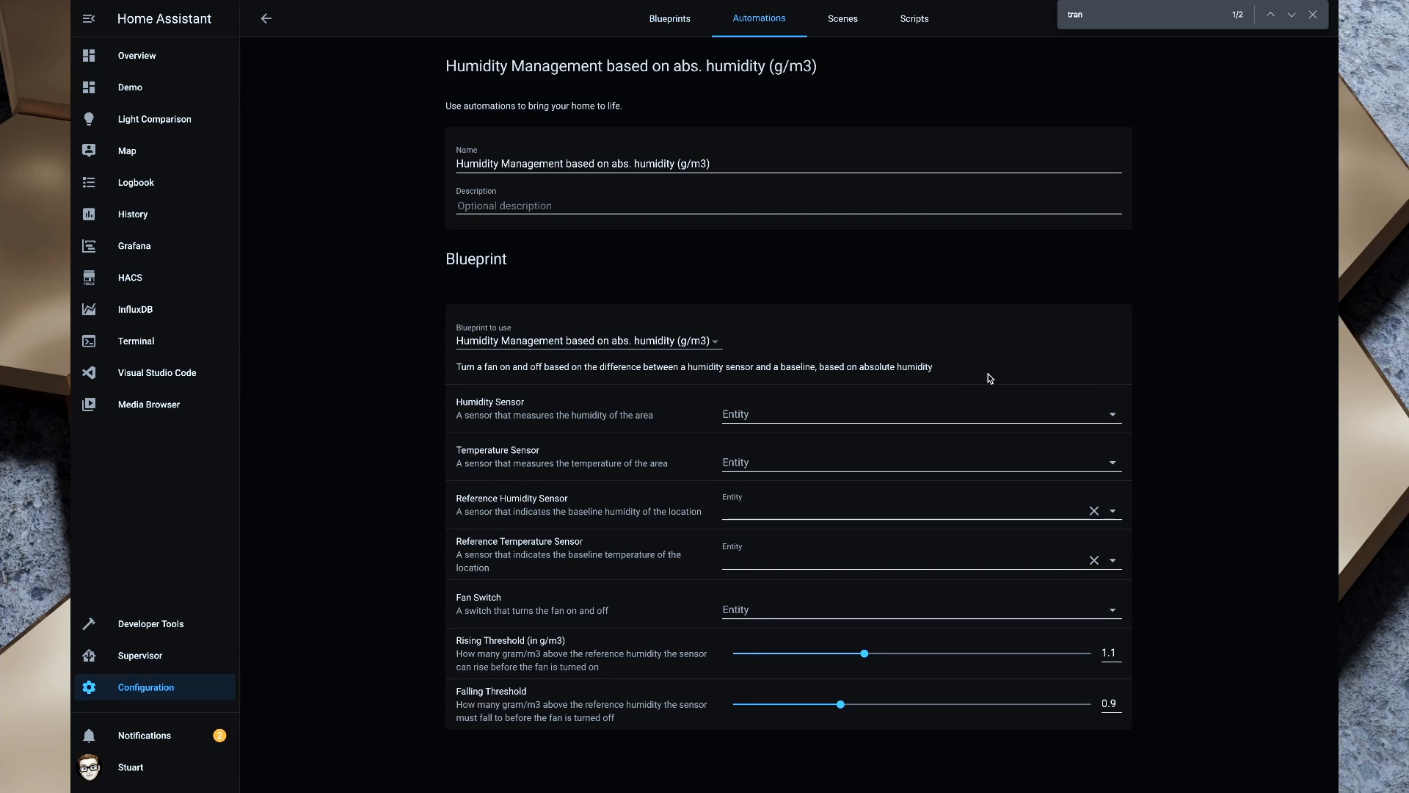
pyautogui.click(878, 416)
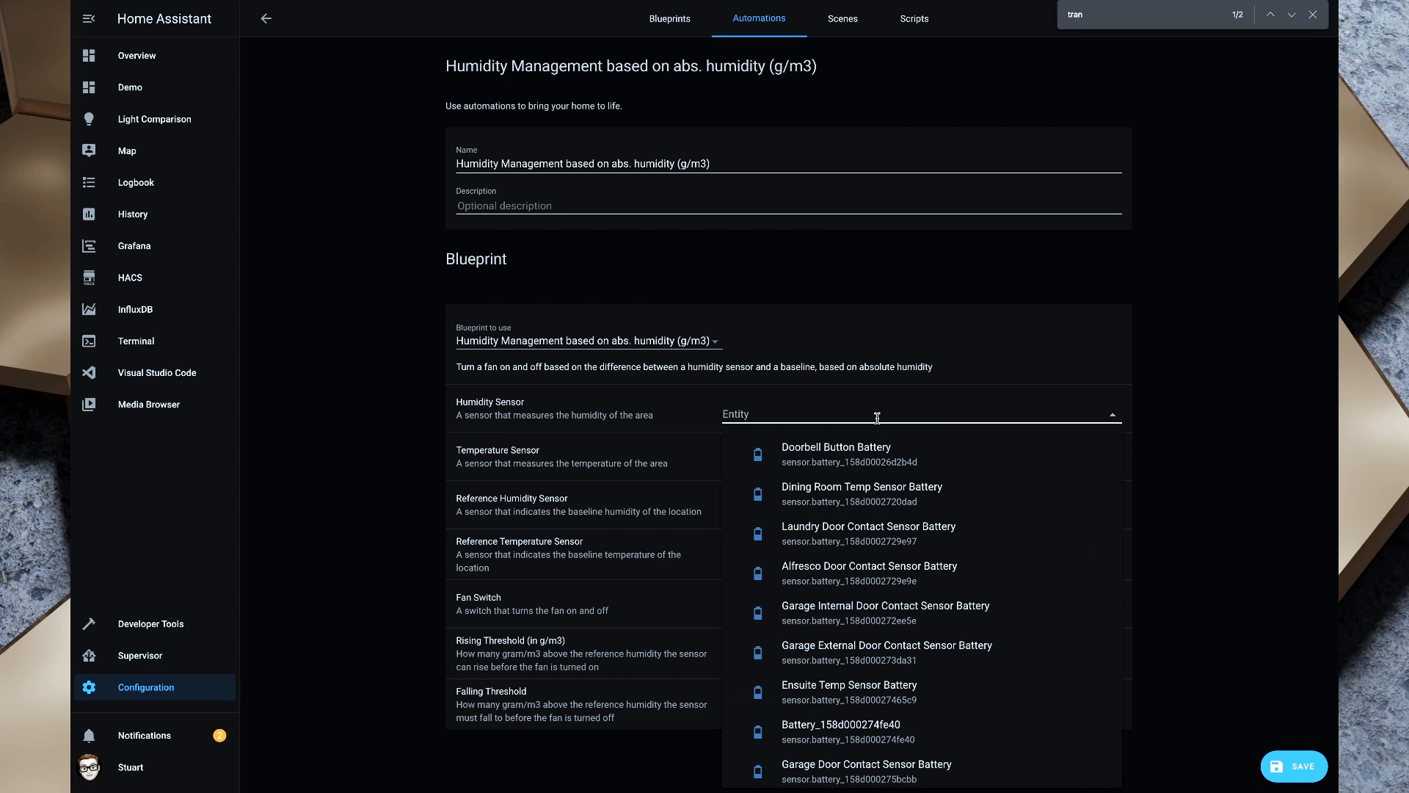
pyautogui.scroll(-10, 907, 539)
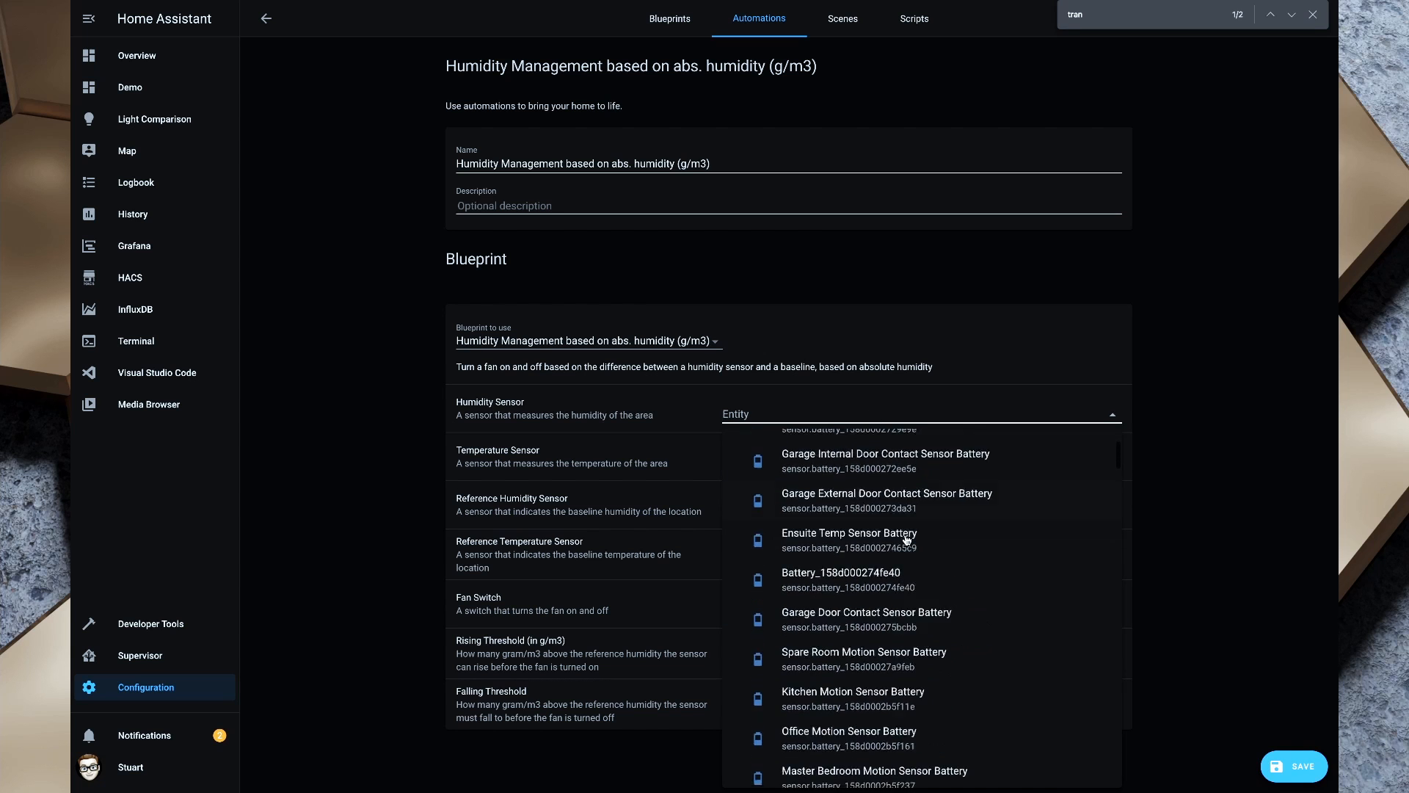
pyautogui.scroll(1, 907, 539)
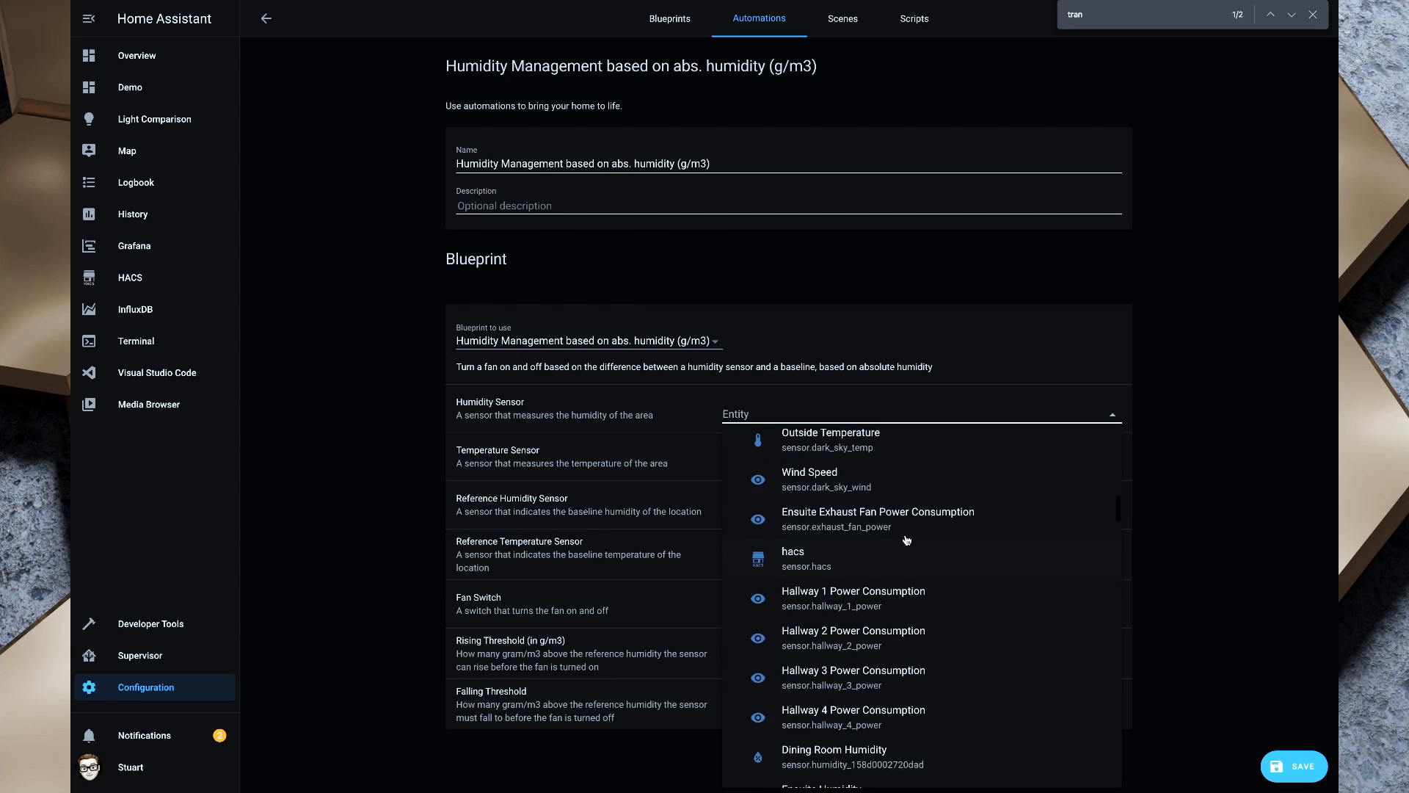
pyautogui.write('ensui')
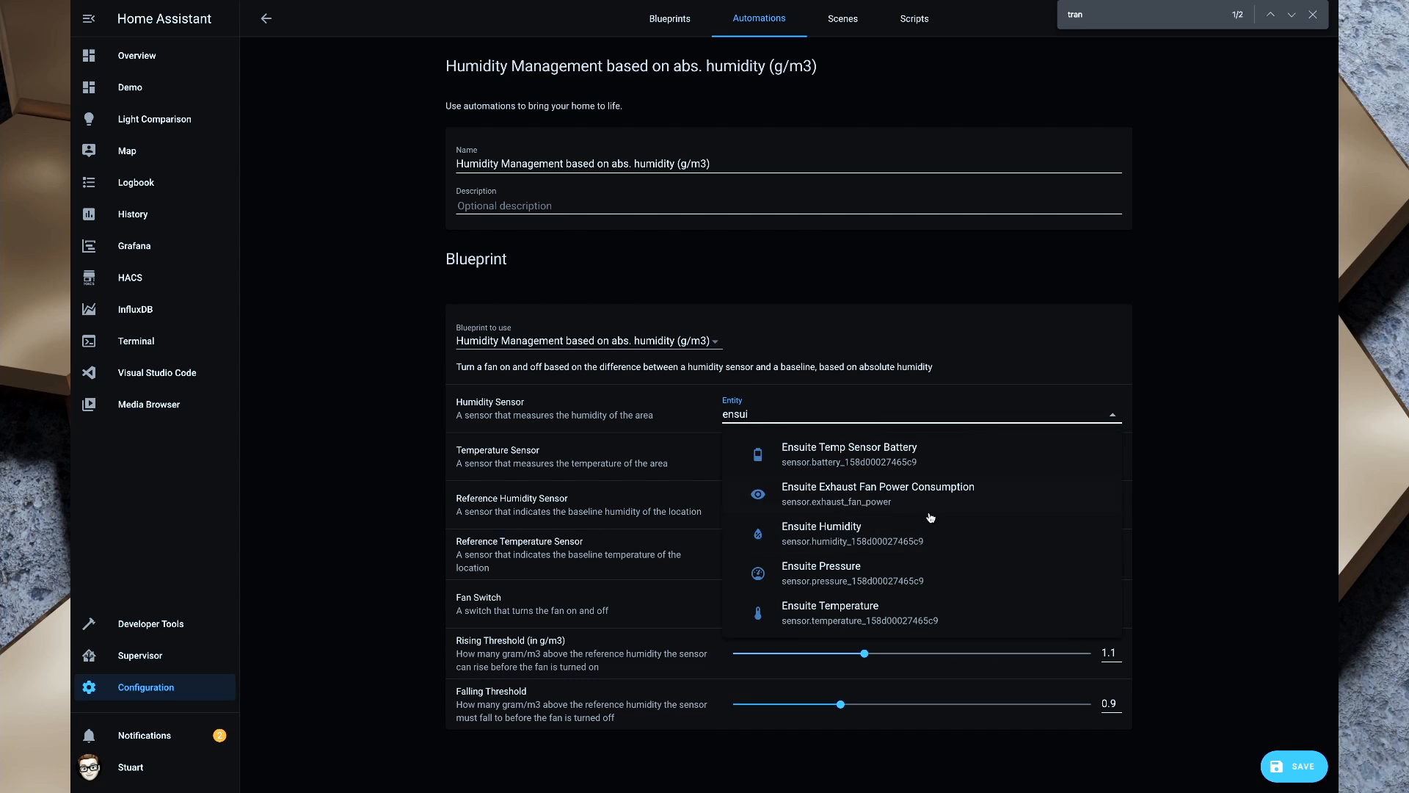
pyautogui.click(836, 546)
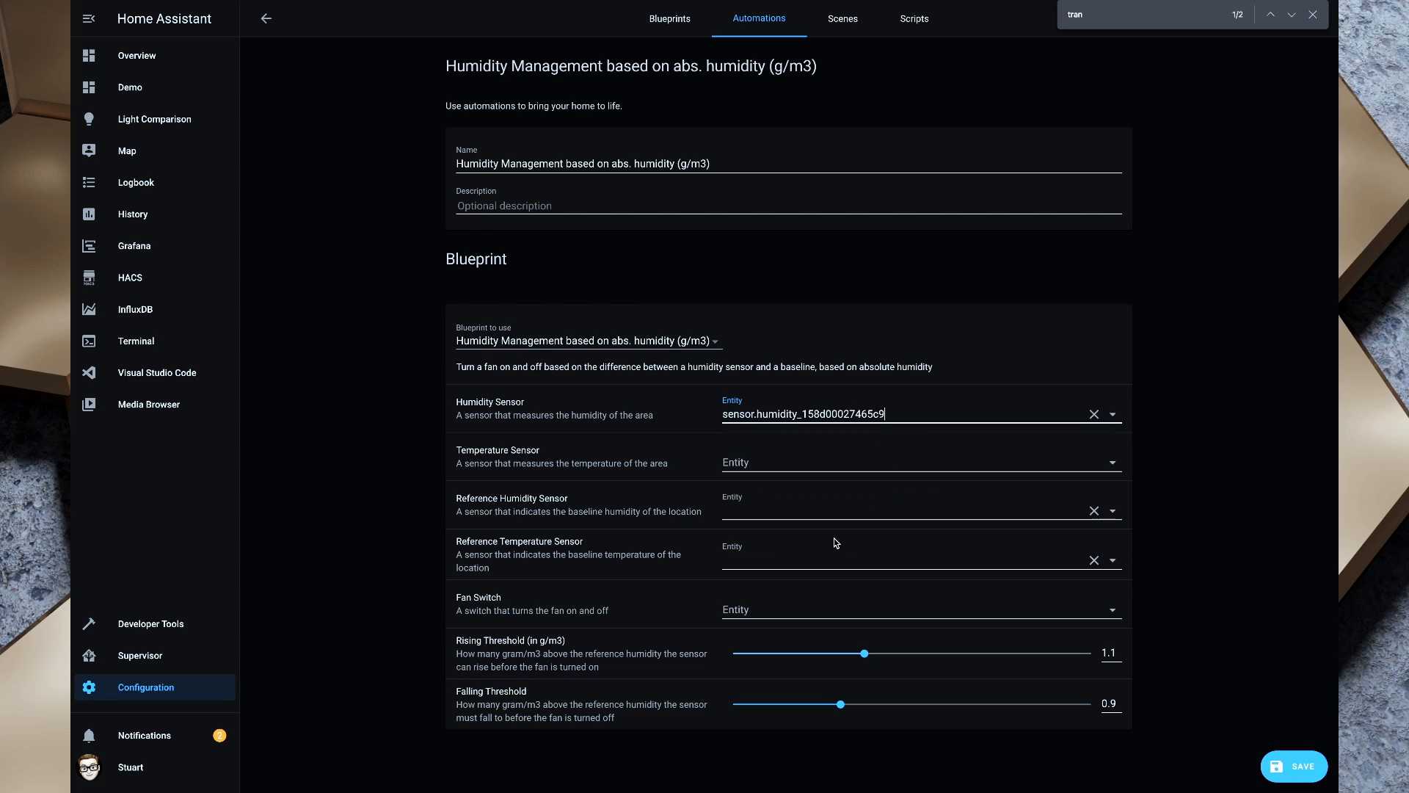
# Step: Choose Ensuite Temperature as the blueprint automation's Temperature Sensor
pyautogui.click(805, 460)
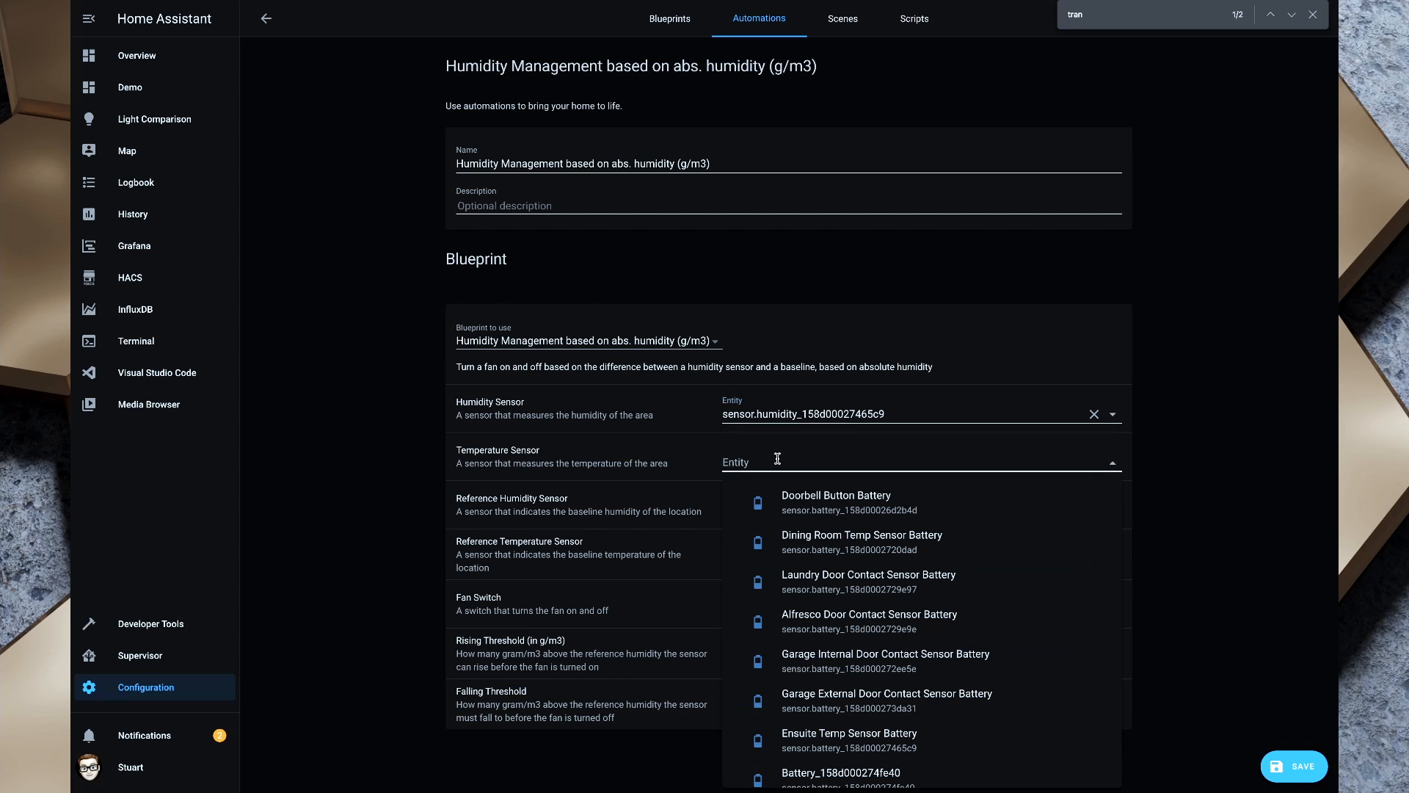
pyautogui.write('ensuit')
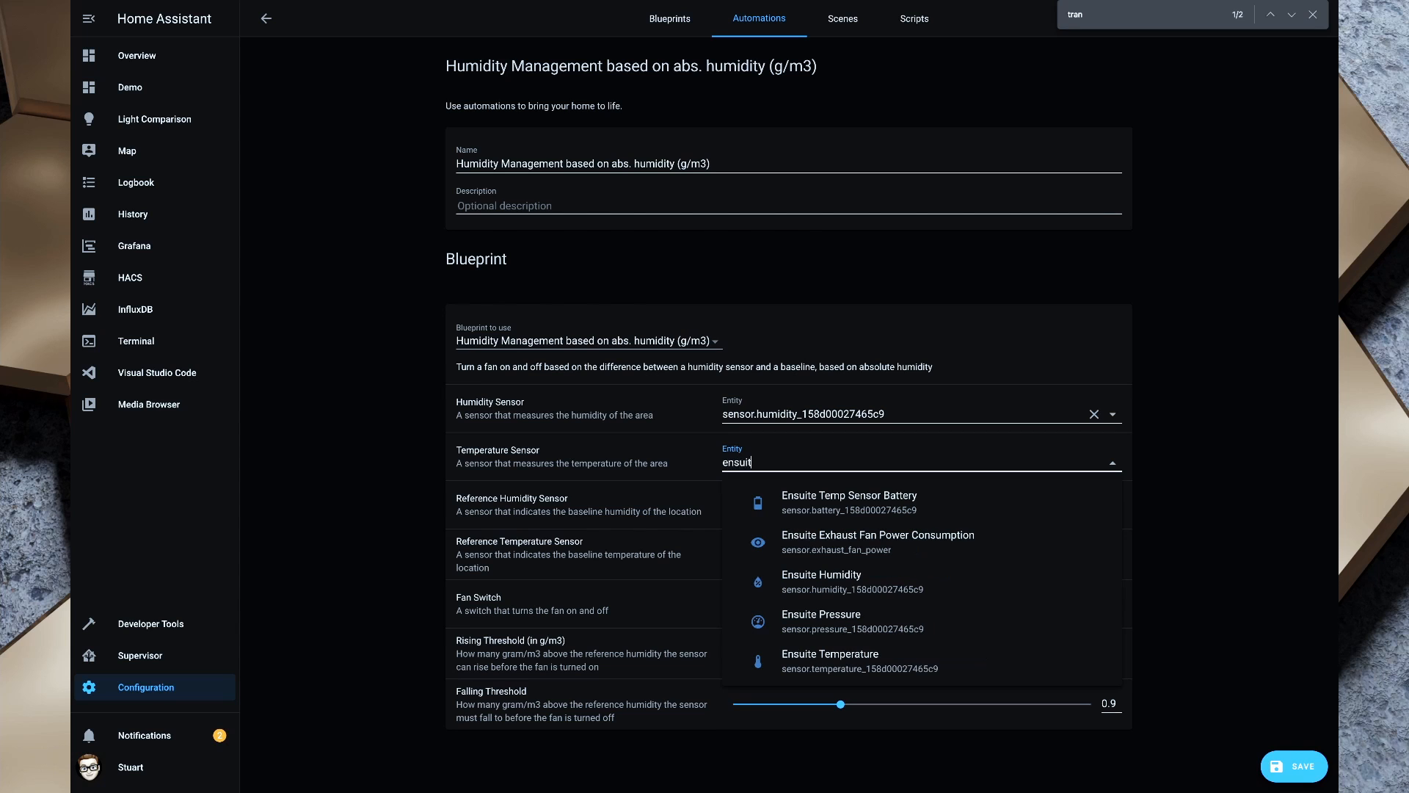
pyautogui.click(830, 665)
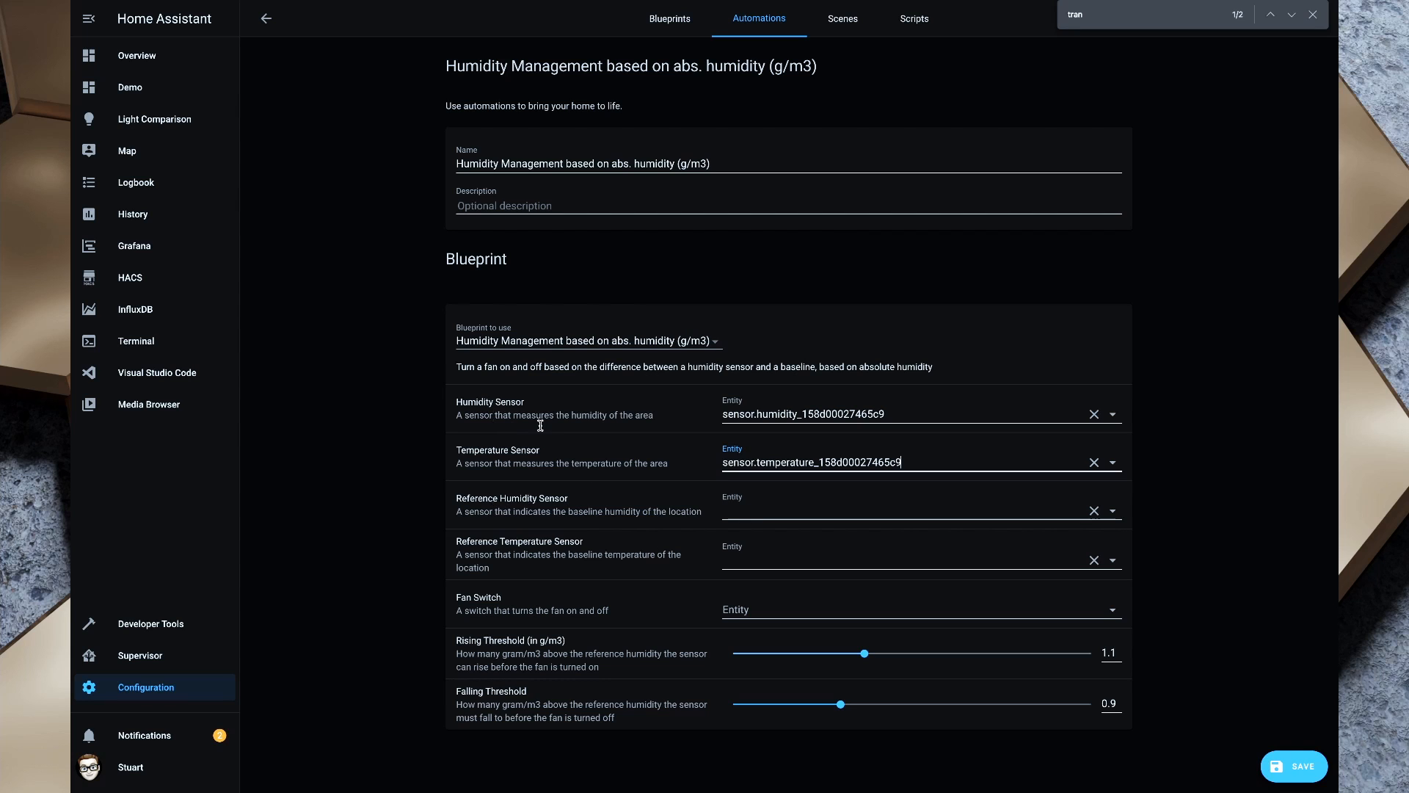
# Step: Set the Reference Humidity Sensor to Dining Room Humidity and the Reference Temperature Sensor to Dining Room Temperature
pyautogui.click(747, 510)
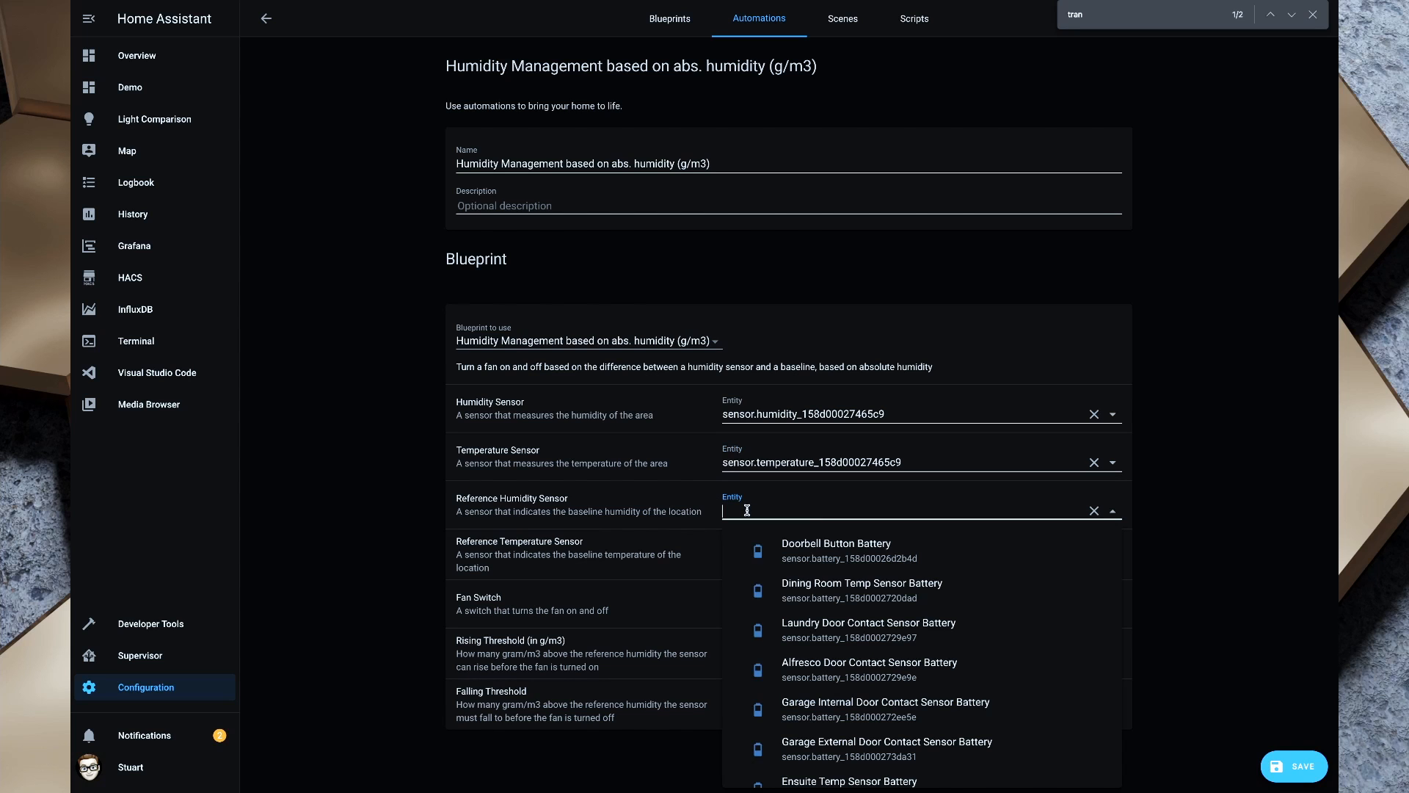
pyautogui.write('dinin')
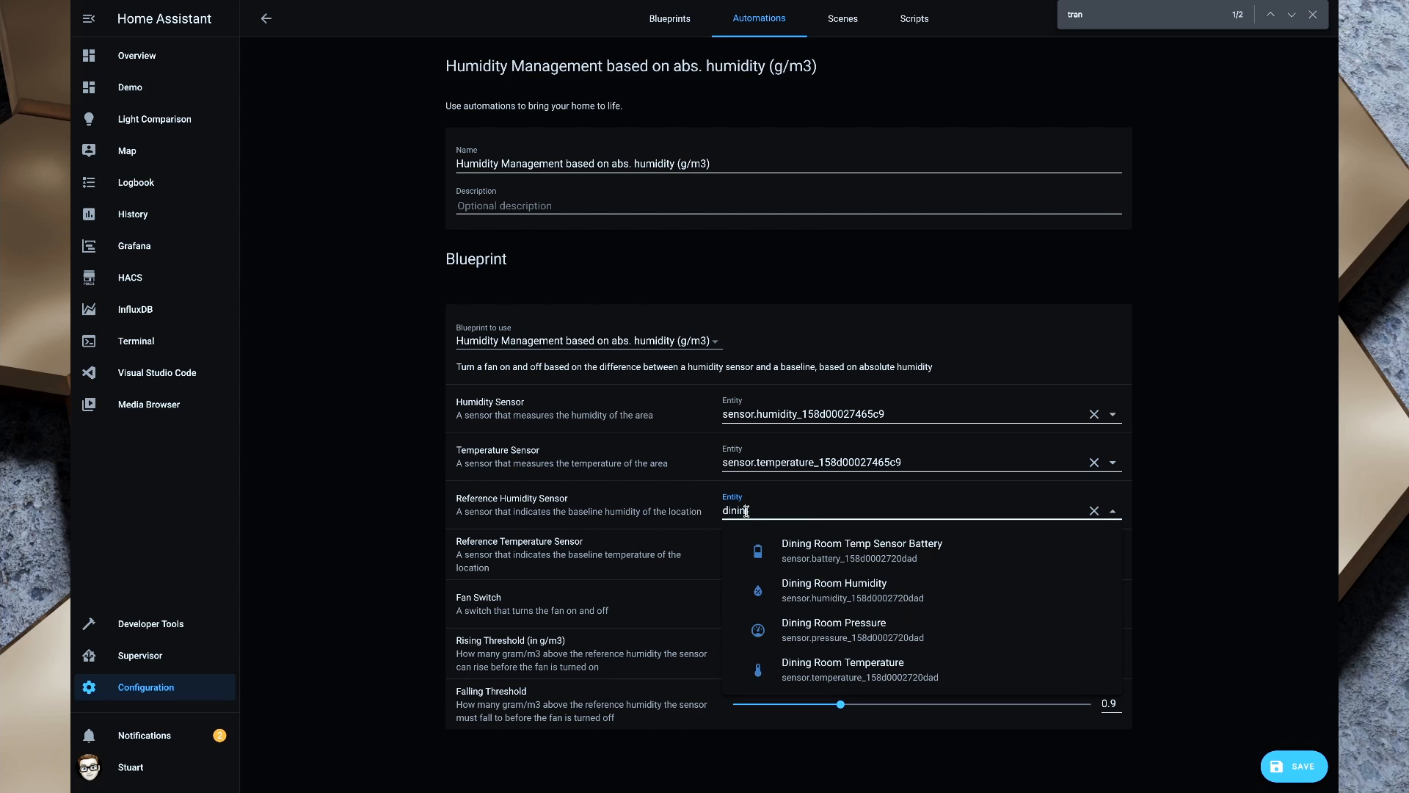
pyautogui.click(820, 591)
pyautogui.click(739, 552)
pyautogui.write('din')
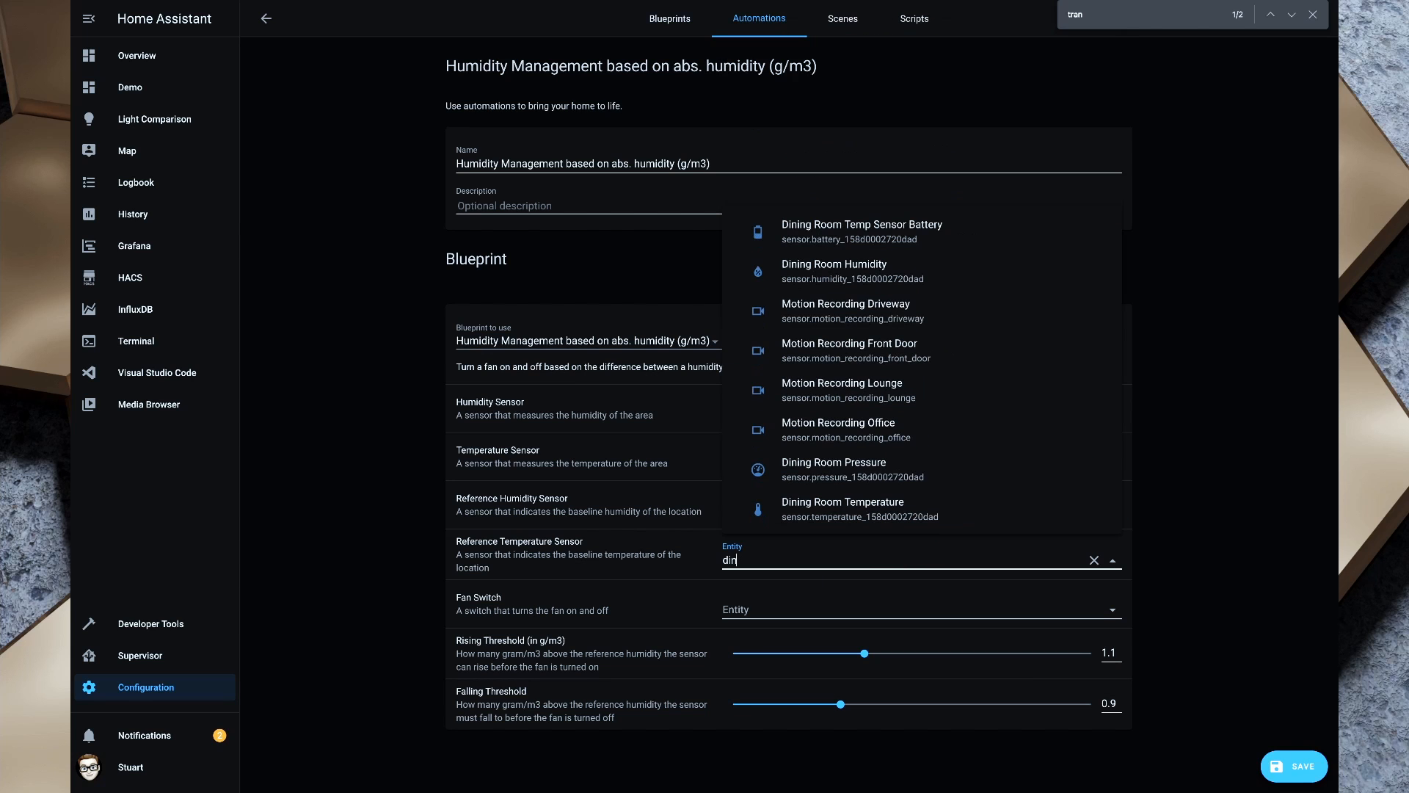
pyautogui.click(826, 514)
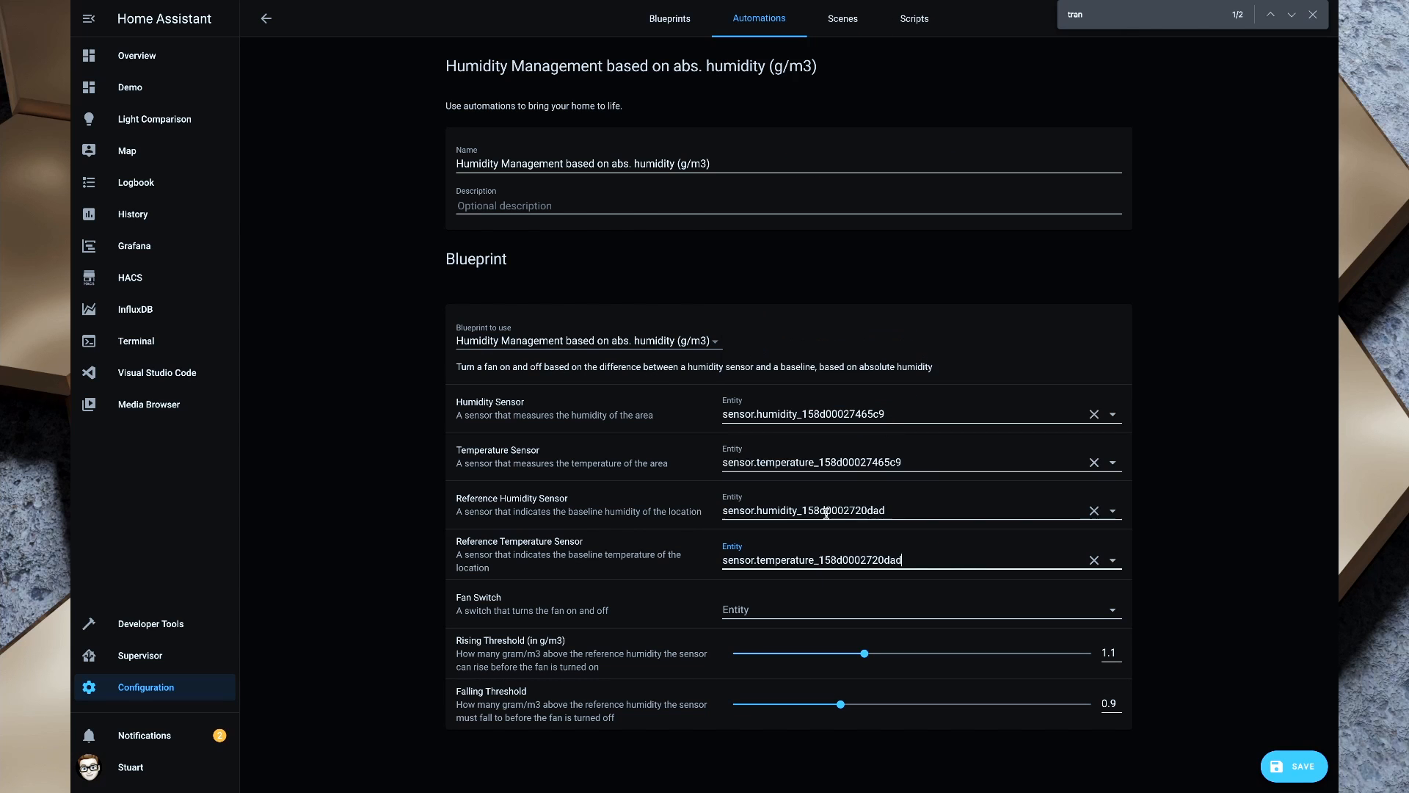
# Step: Set the Fan Switch to the entity switch.plug_158d0001a94c9b and review the Falling Threshold description
pyautogui.click(746, 608)
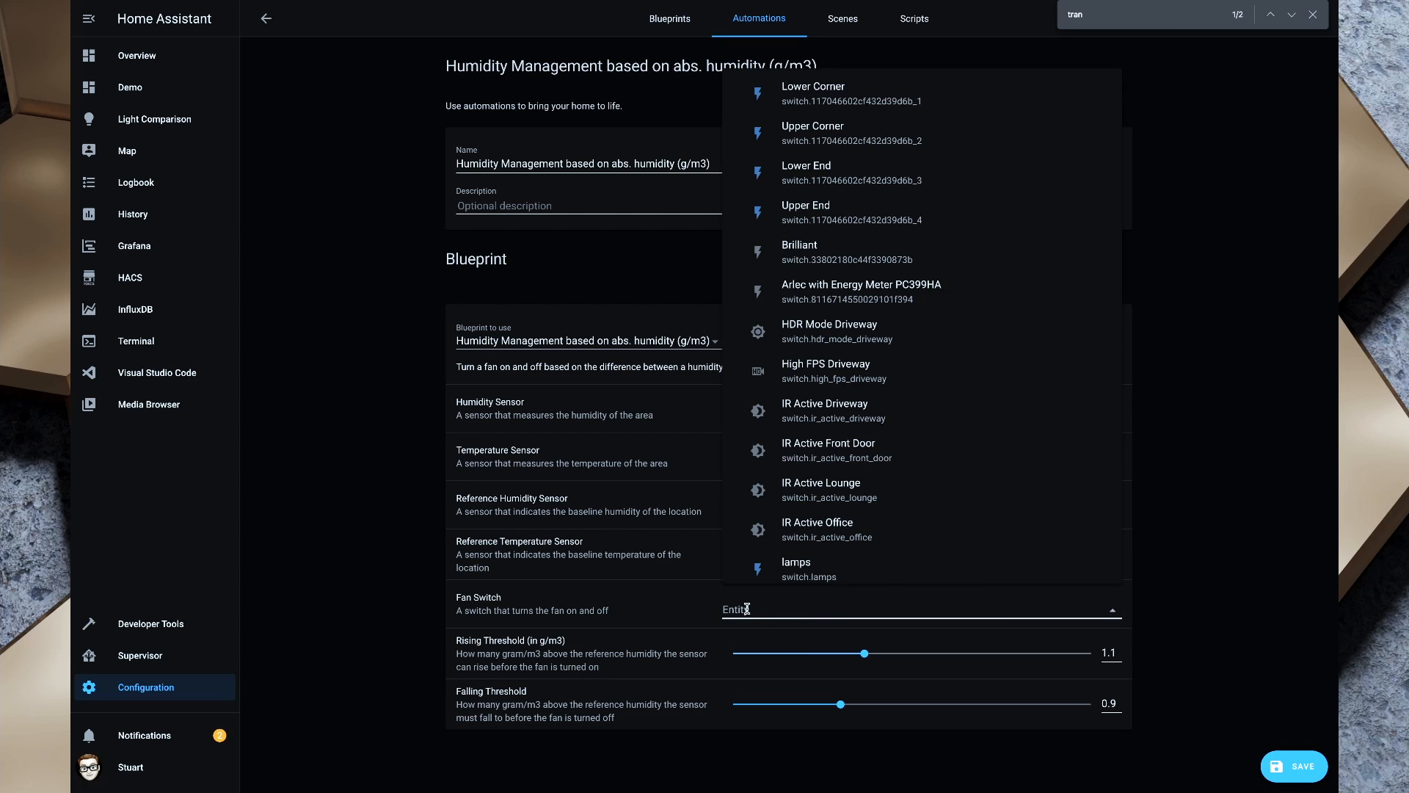
pyautogui.write('en')
pyautogui.click(780, 488)
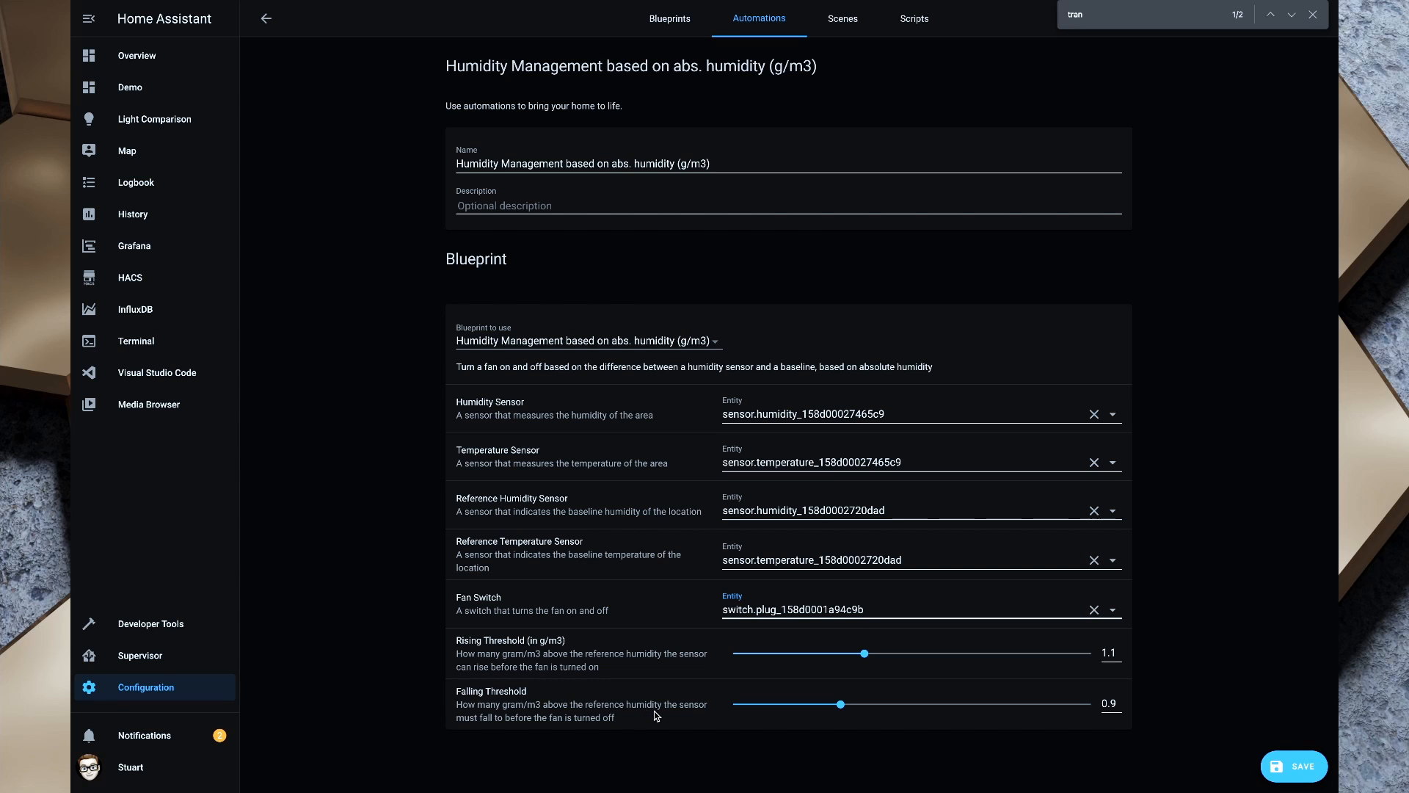
pyautogui.moveTo(496, 719); pyautogui.dragTo(628, 720)
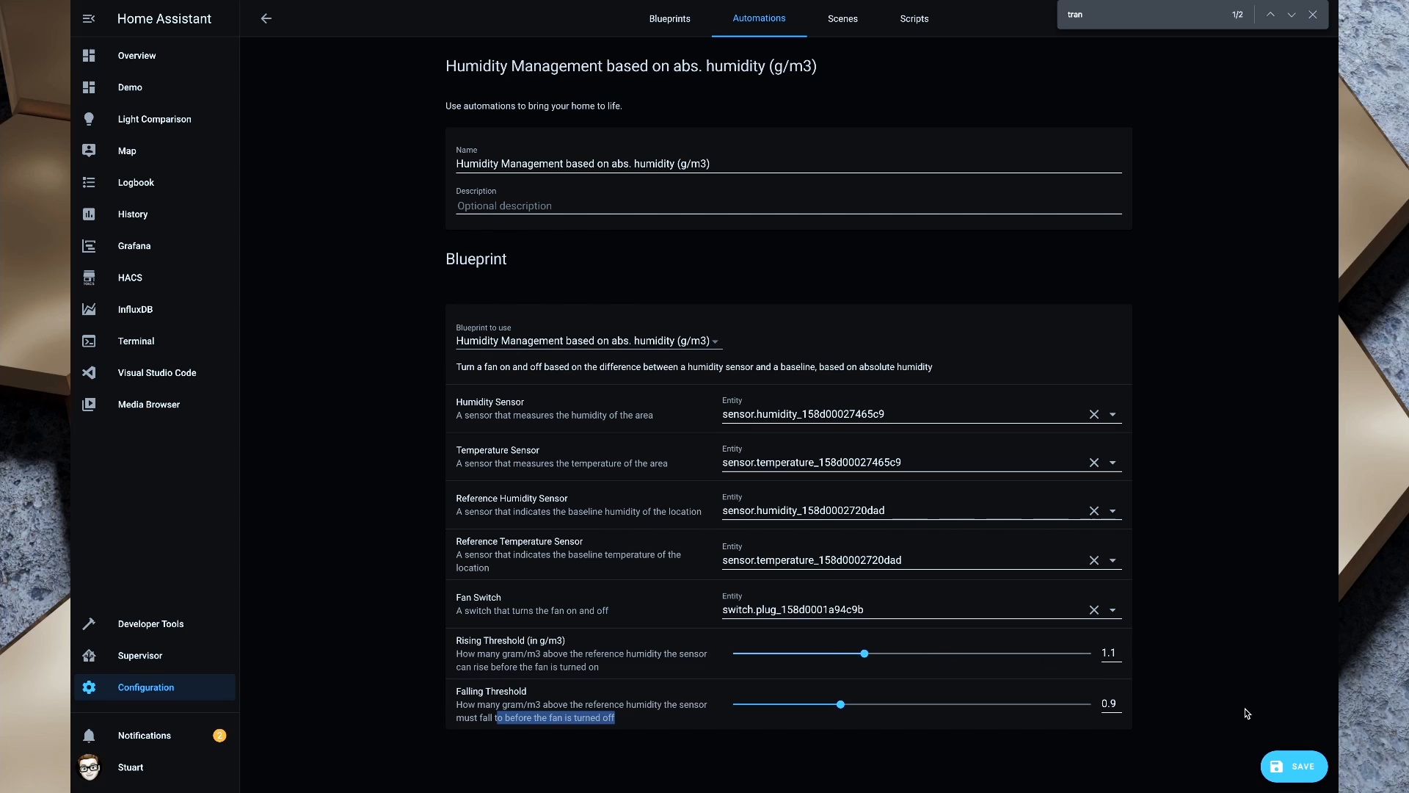
# Step: Save the Humidity Management automation based on absolute humidity
pyautogui.click(1296, 764)
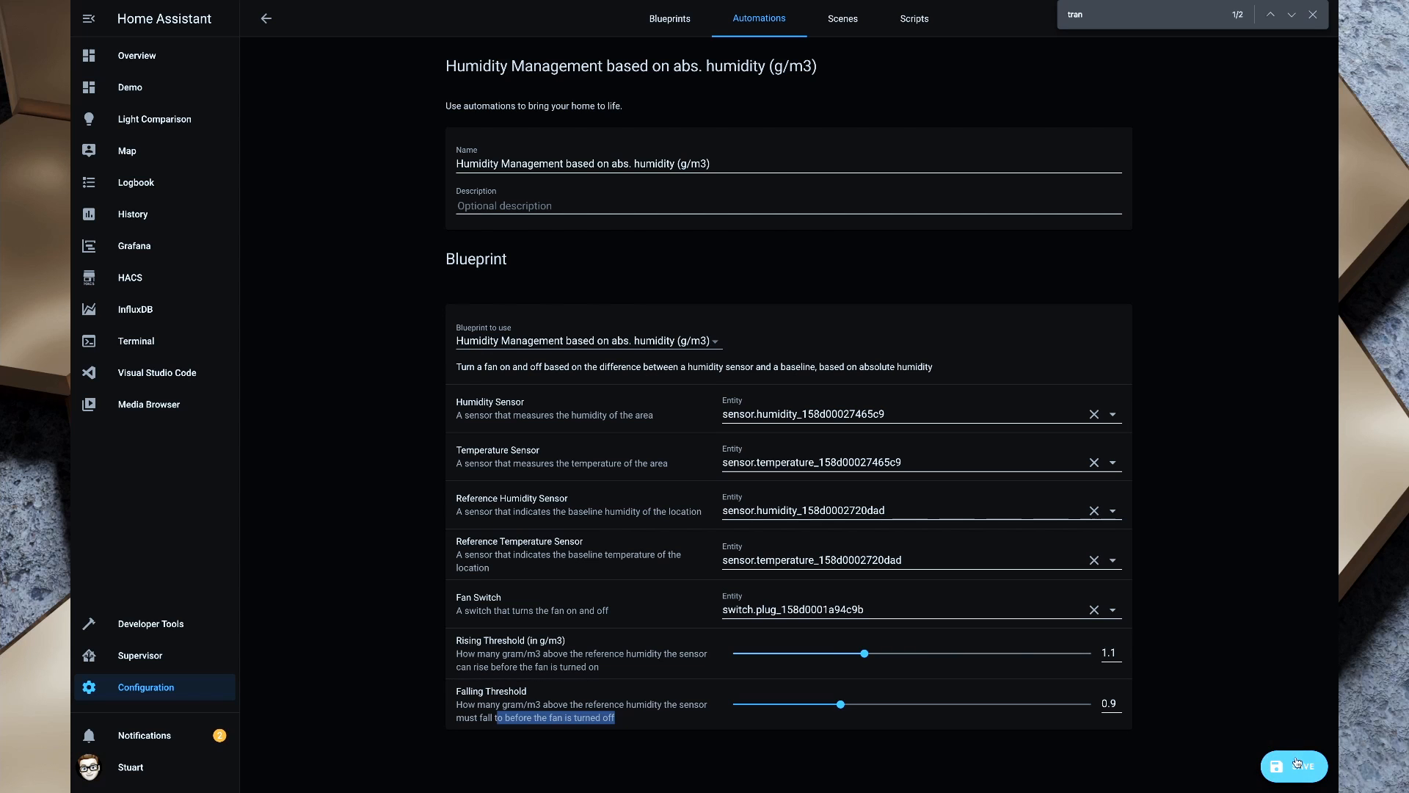
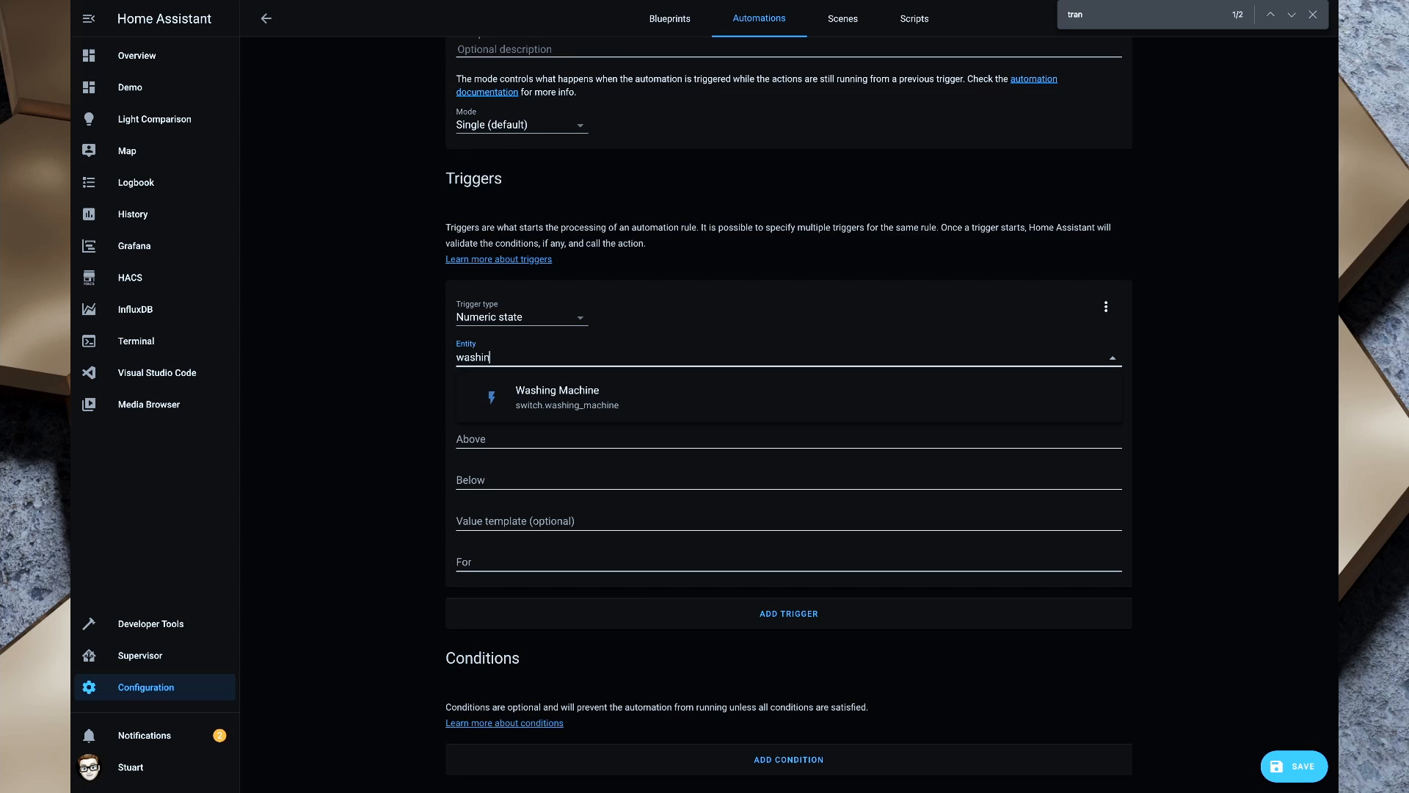
# Step: Set the numeric state trigger to entity switch.washing_machine, attribute Current power w, with a Below value of 5
pyautogui.click(550, 405)
pyautogui.click(590, 392)
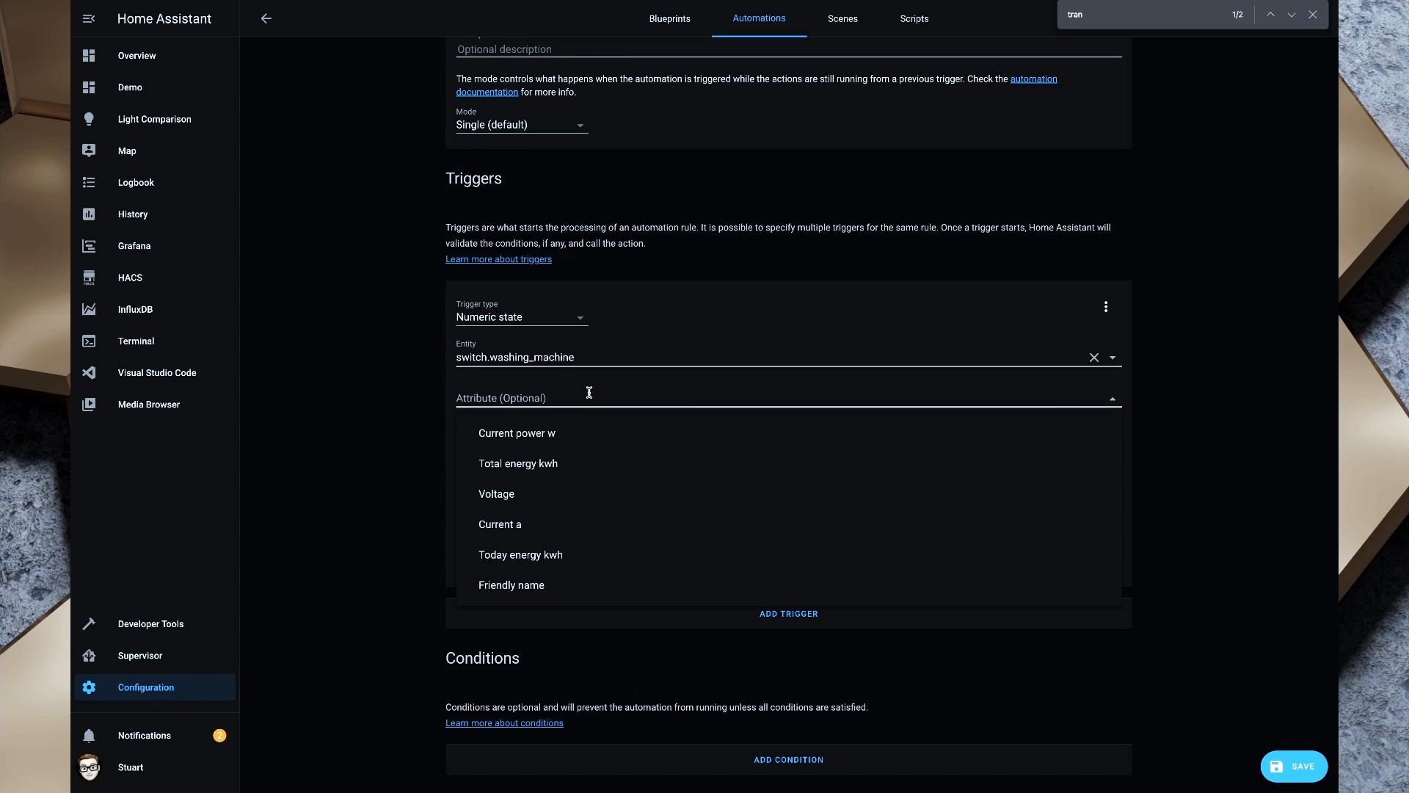
pyautogui.click(534, 435)
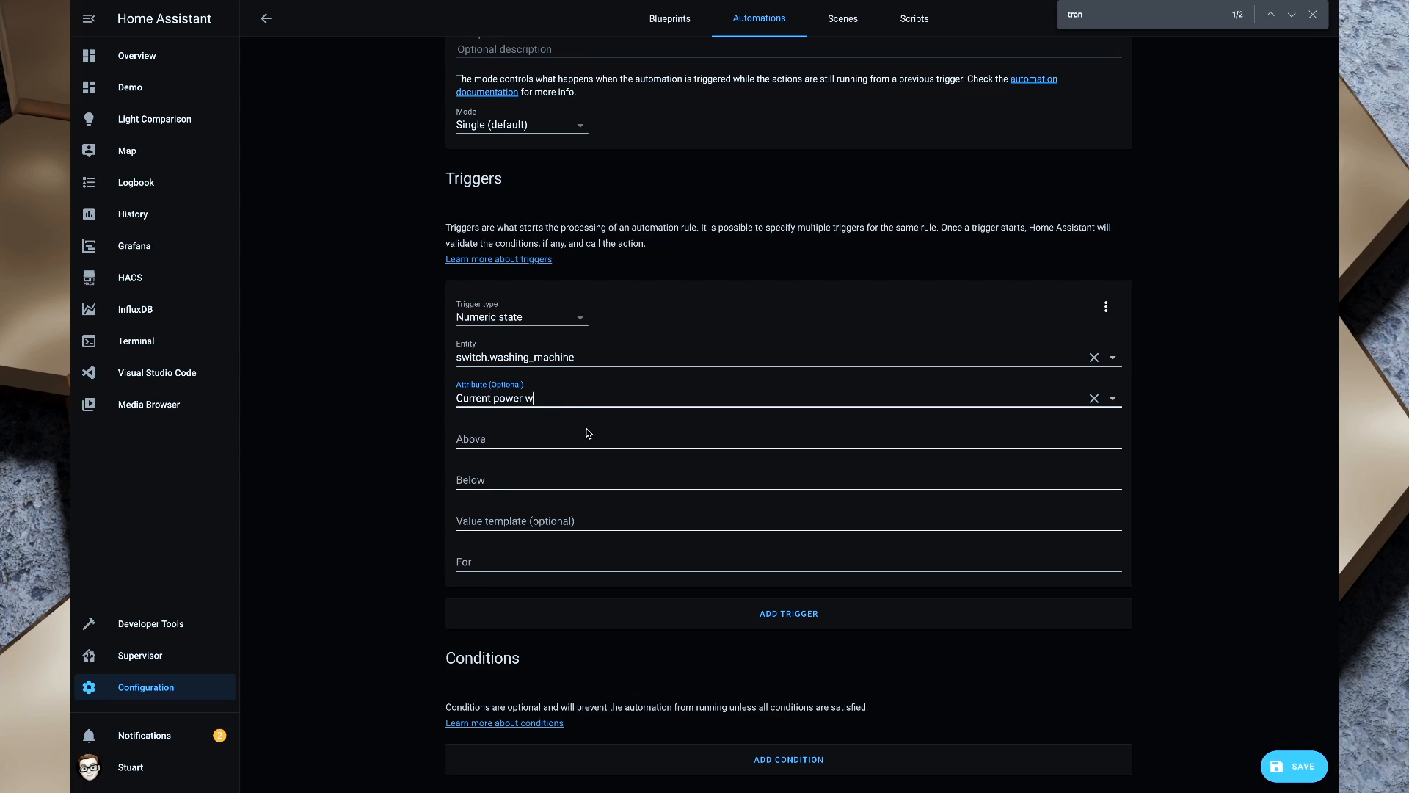
pyautogui.click(500, 479)
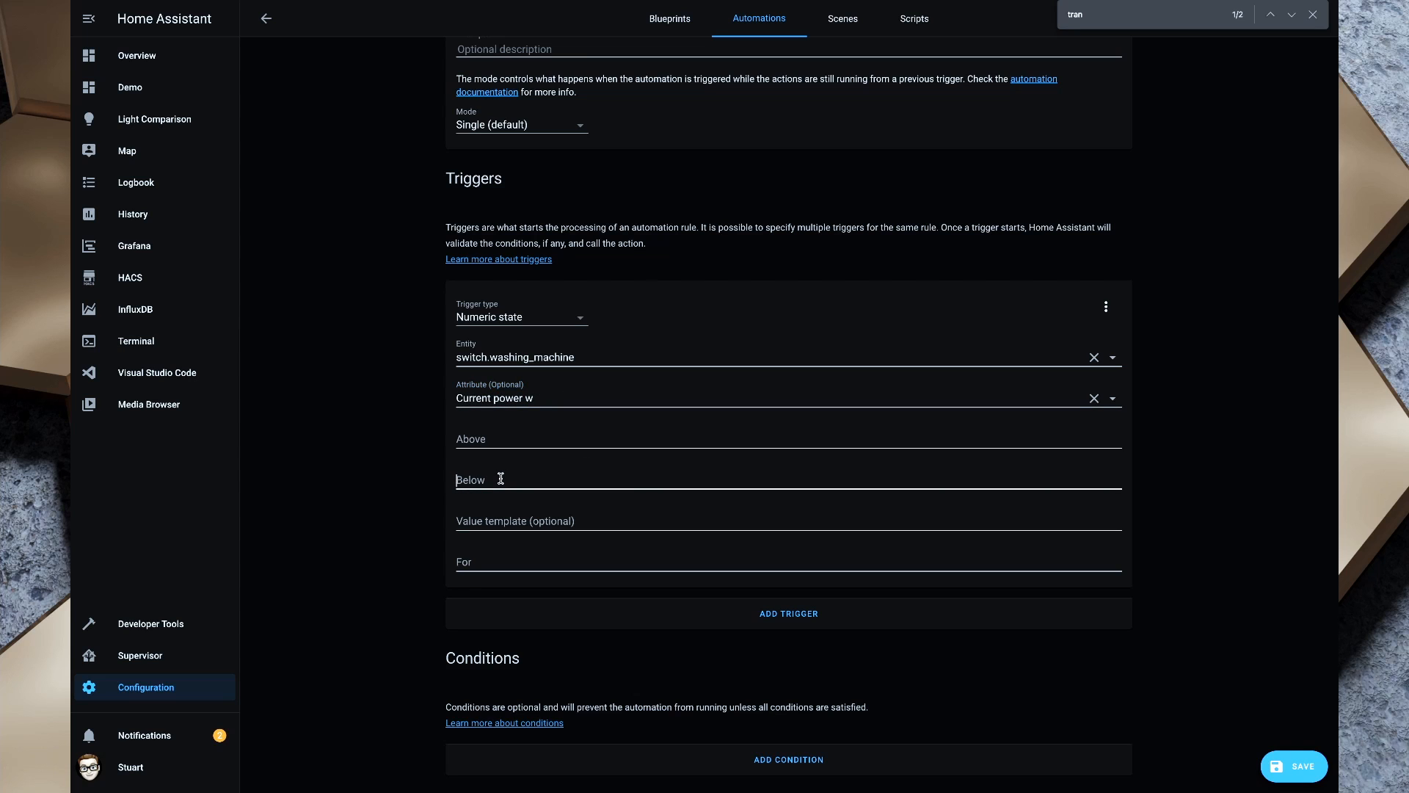
pyautogui.write('5')
pyautogui.click(609, 560)
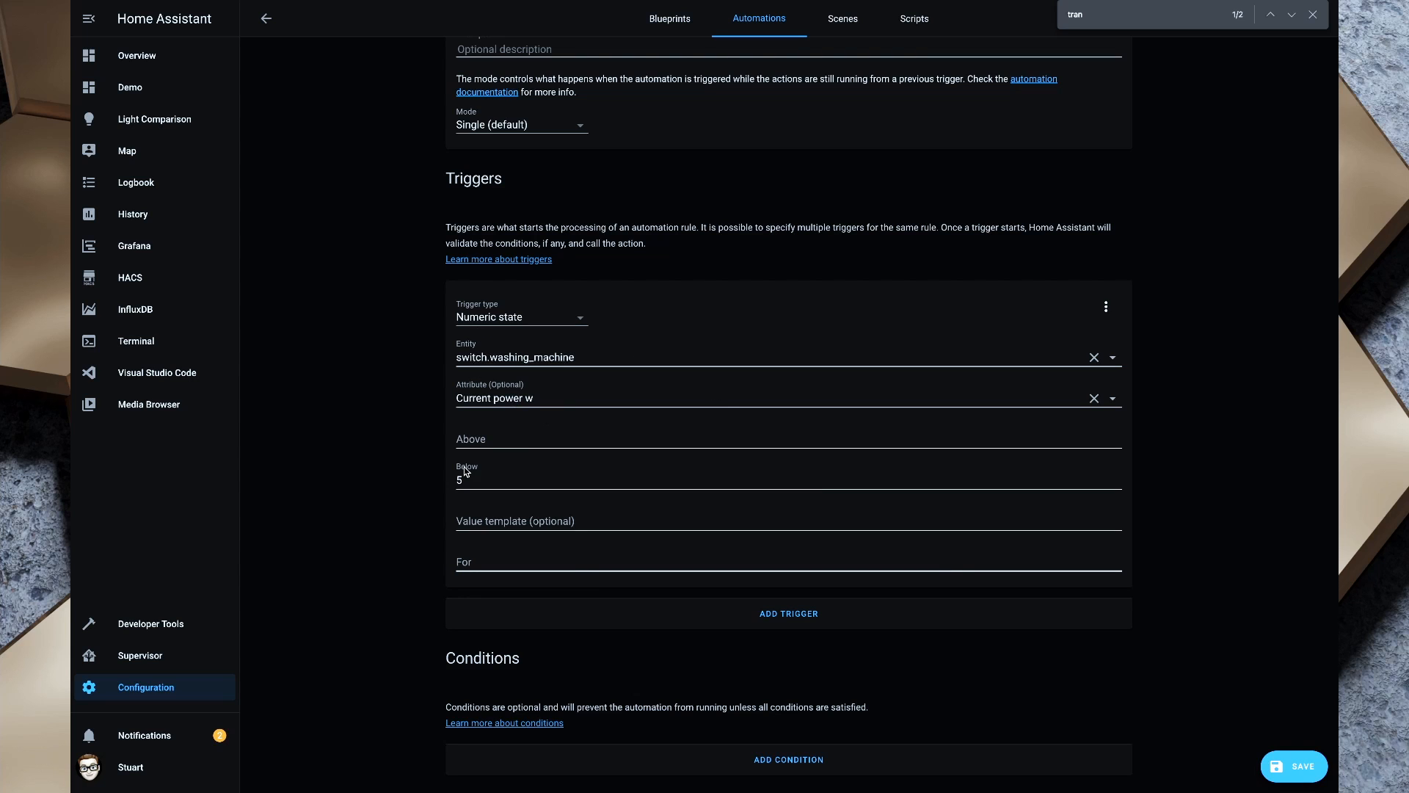
# Step: Make the automation's action a service call that sends a notification via mobile_app_ipad
pyautogui.scroll(-2, 481, 605)
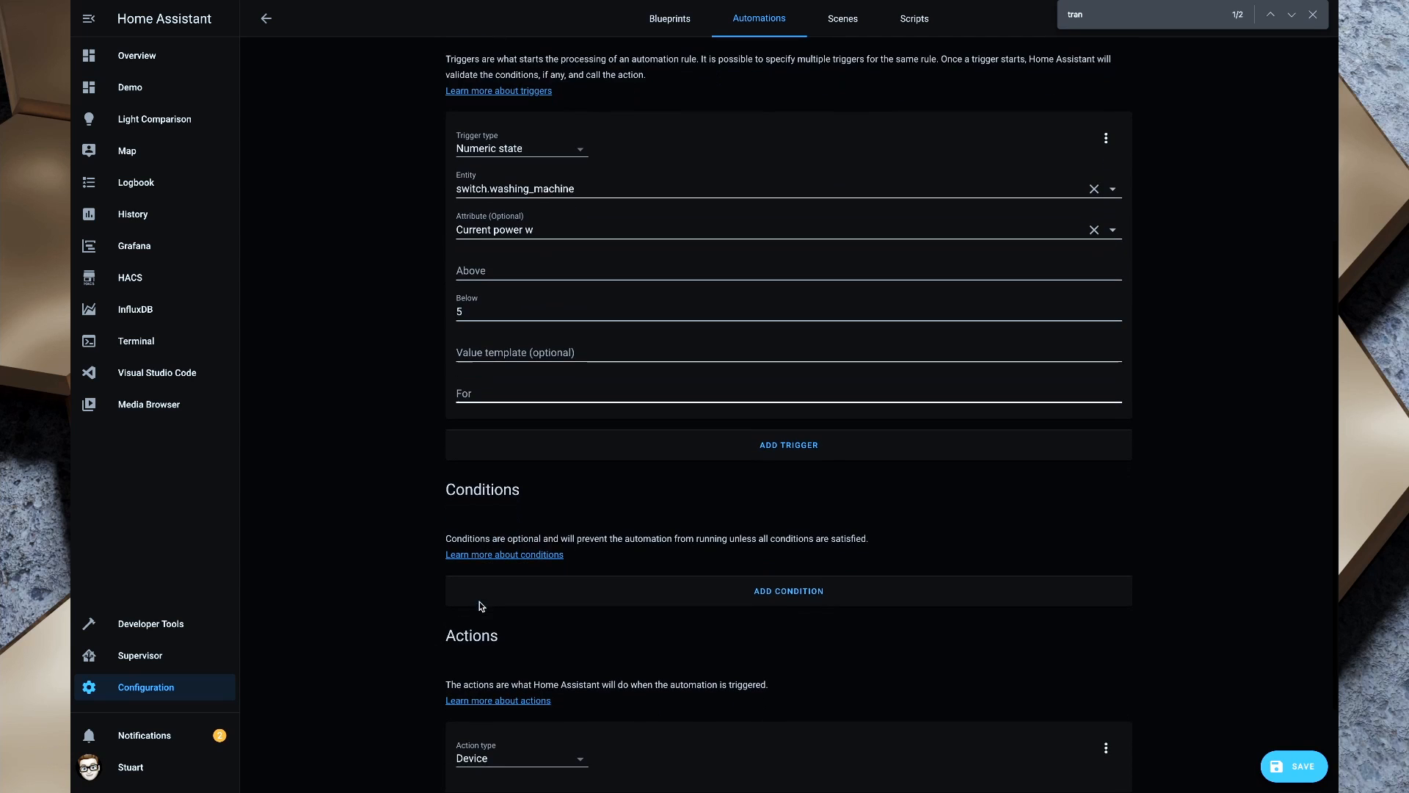
pyautogui.scroll(-2, 683, 492)
pyautogui.click(540, 649)
pyautogui.click(540, 652)
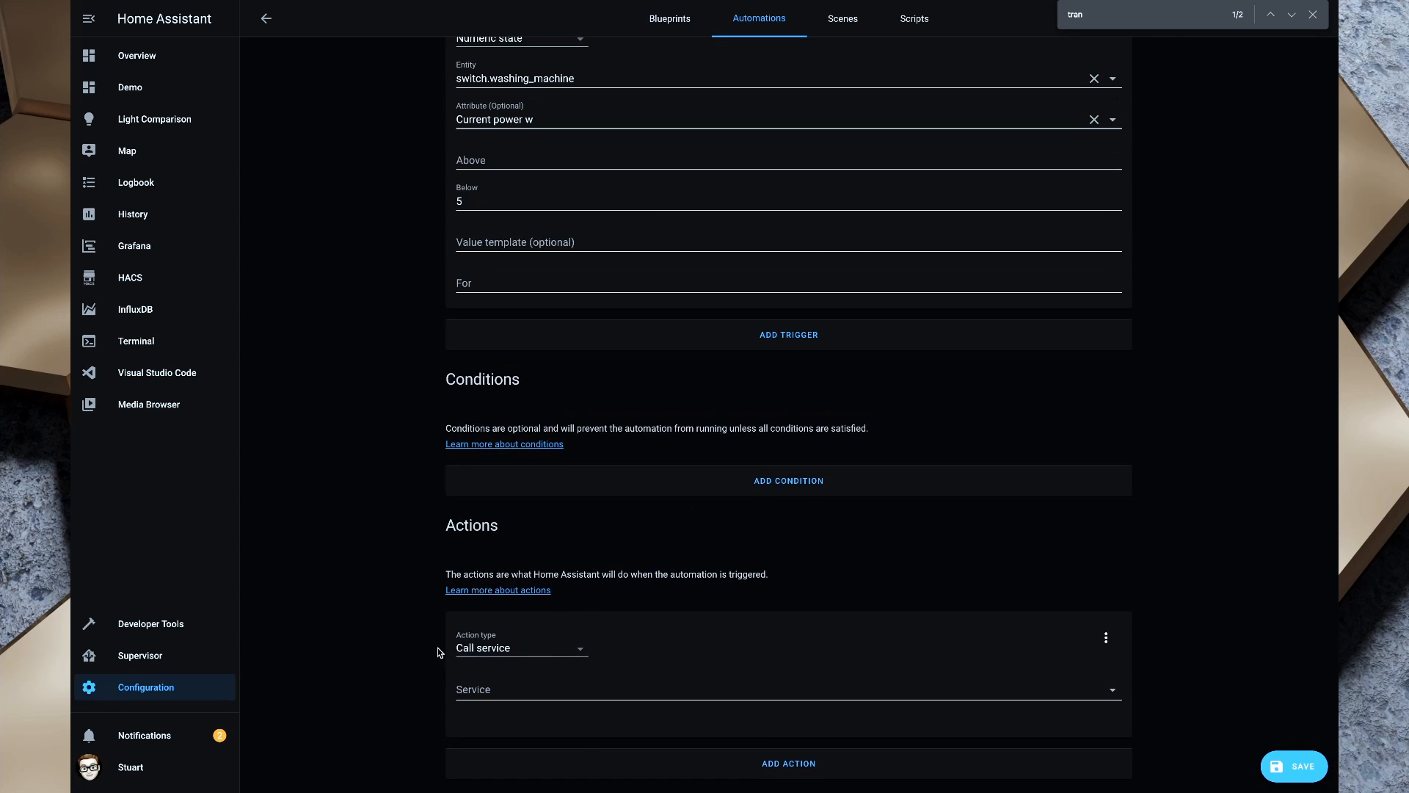
pyautogui.click(540, 653)
pyautogui.click(538, 654)
pyautogui.click(494, 689)
pyautogui.write('notif')
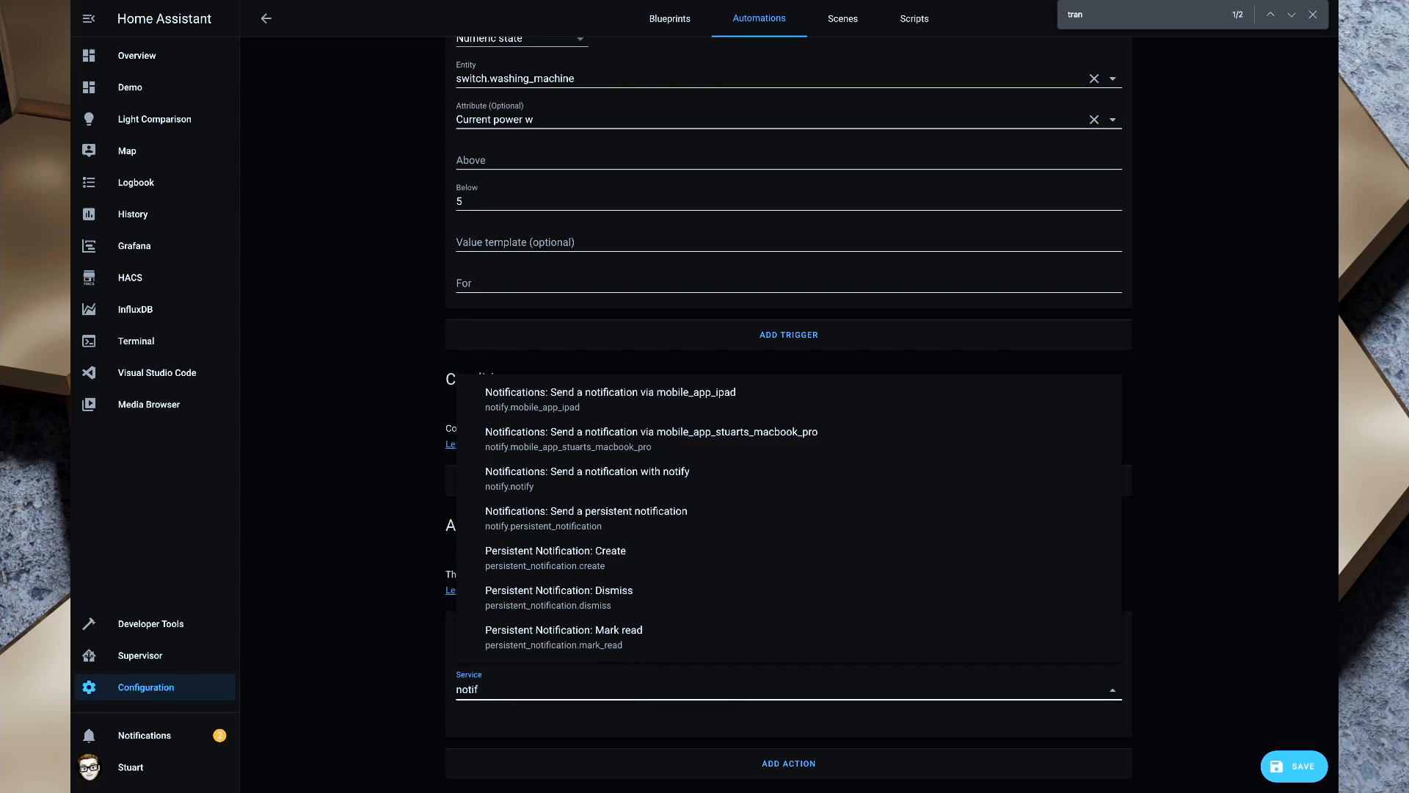
pyautogui.click(534, 404)
pyautogui.scroll(-2, 650, 588)
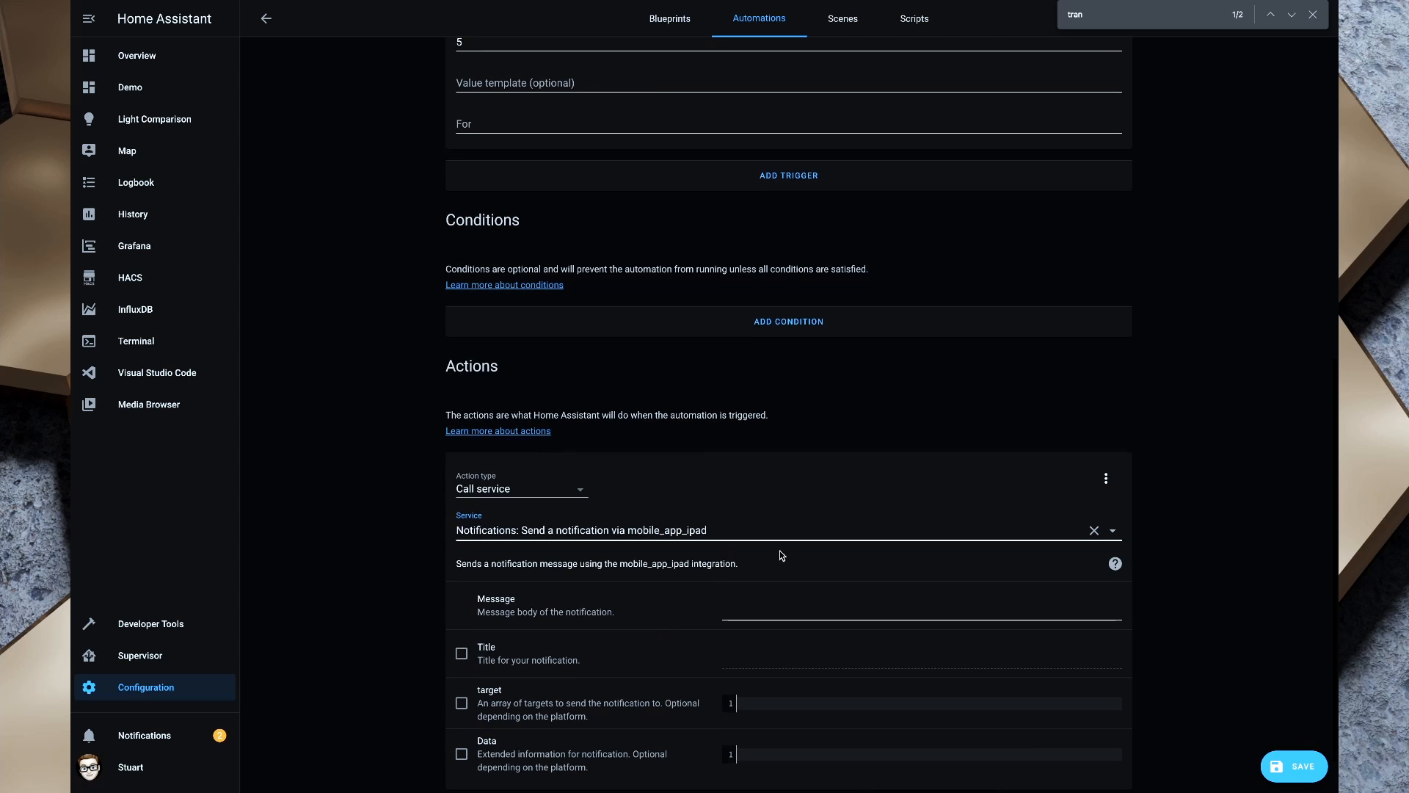
pyautogui.scroll(-1, 734, 483)
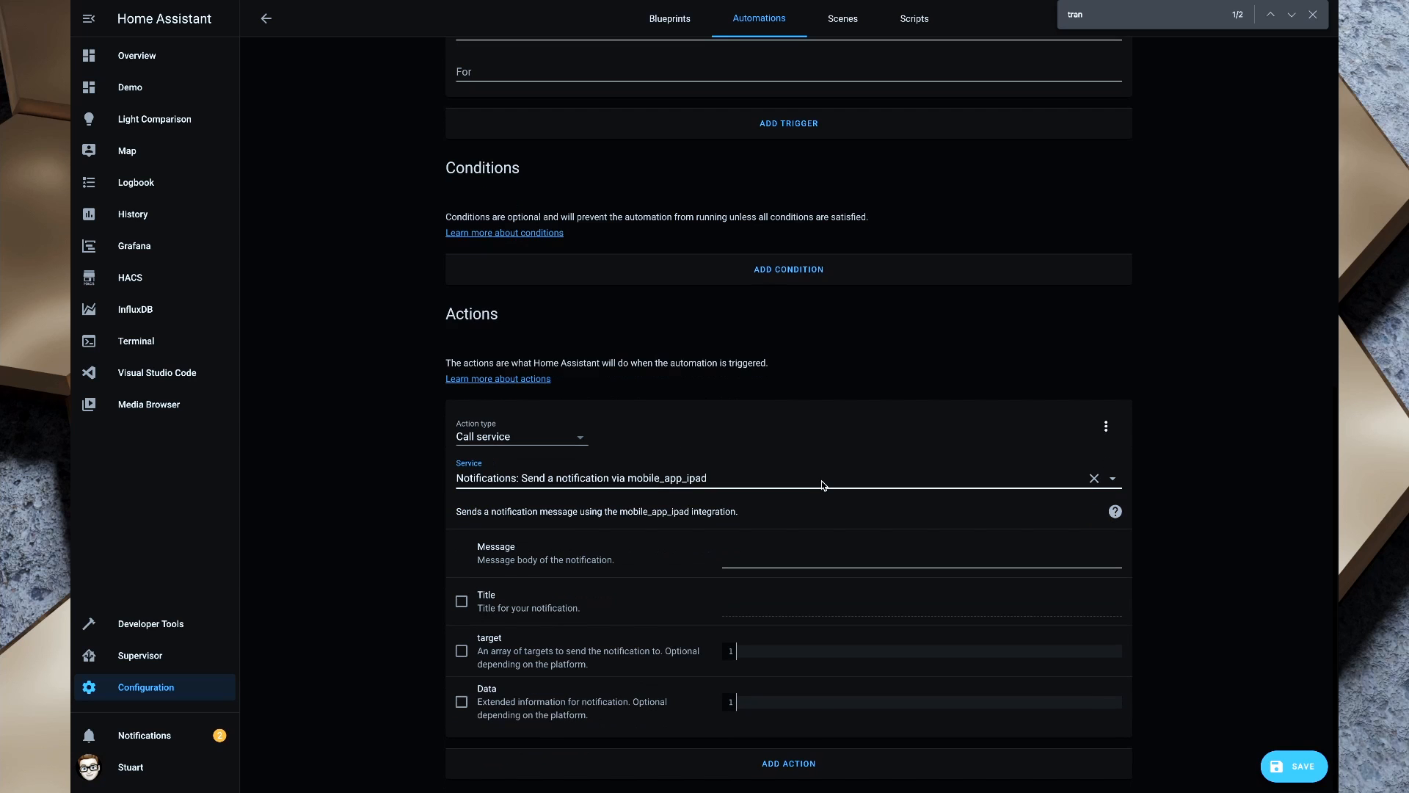
# Step: Give the notification the title "WASHING IS FINISHED" and the message "Empty The Machine", and save the automation
pyautogui.click(461, 601)
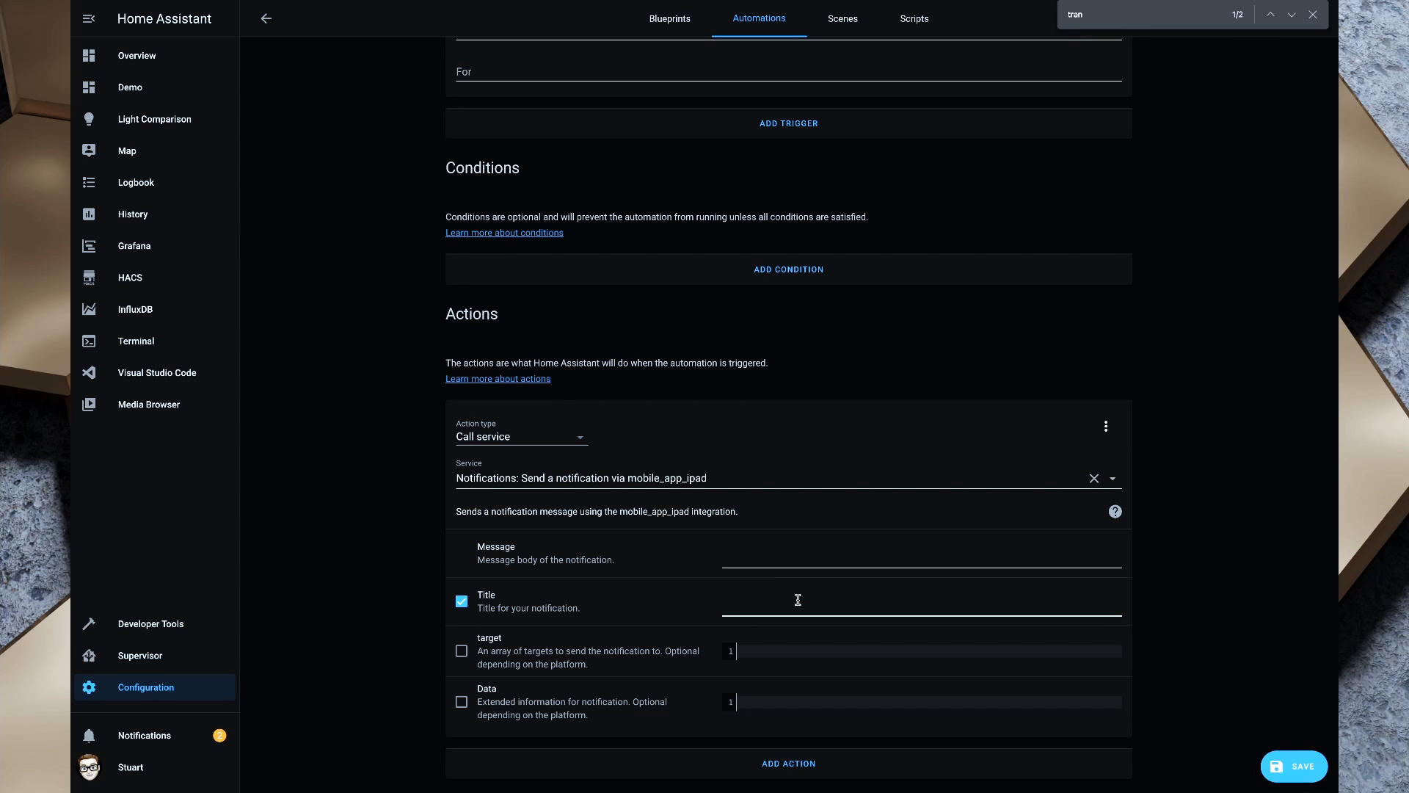
pyautogui.write('WASHING IS FINISHE')
pyautogui.click(808, 559)
pyautogui.write('EMP')
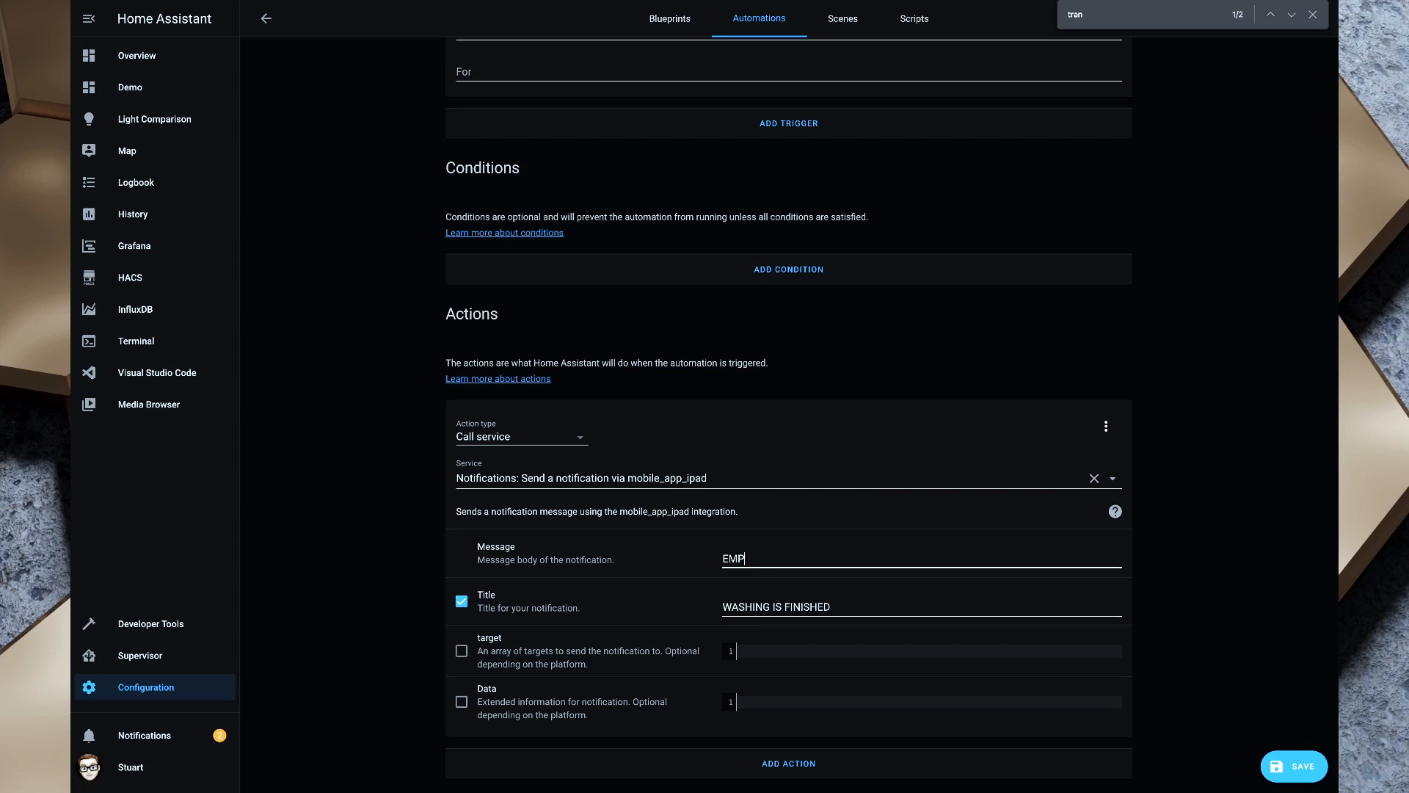
pyautogui.press('BackSpace')
pyautogui.press('BackSpace')
pyautogui.write('mpty The Machine')
pyautogui.click(1288, 768)
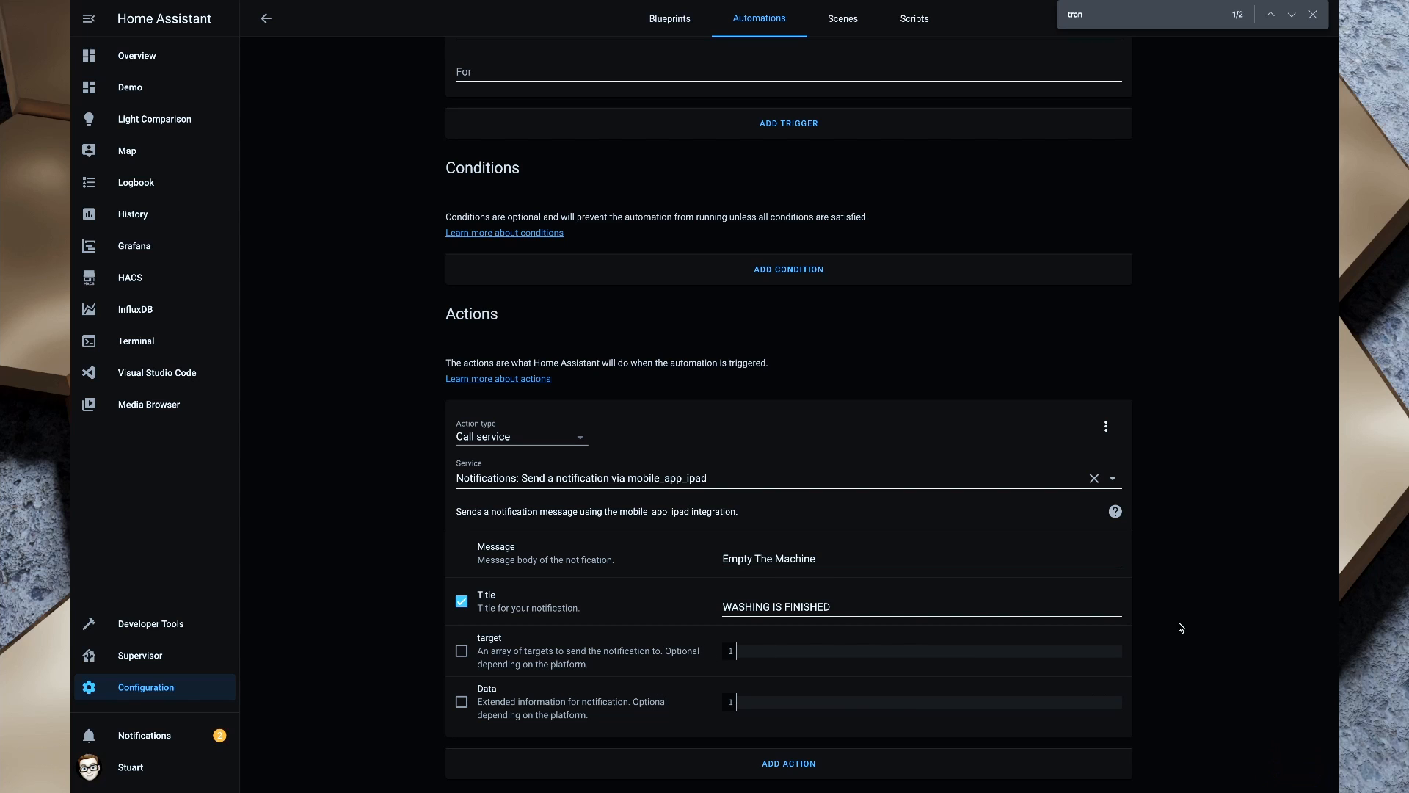
# Step: Run the actions of the "Notify when Washing Machine Finishes" automation to test the notification
pyautogui.scroll(7, 1139, 367)
pyautogui.scroll(3, 1139, 367)
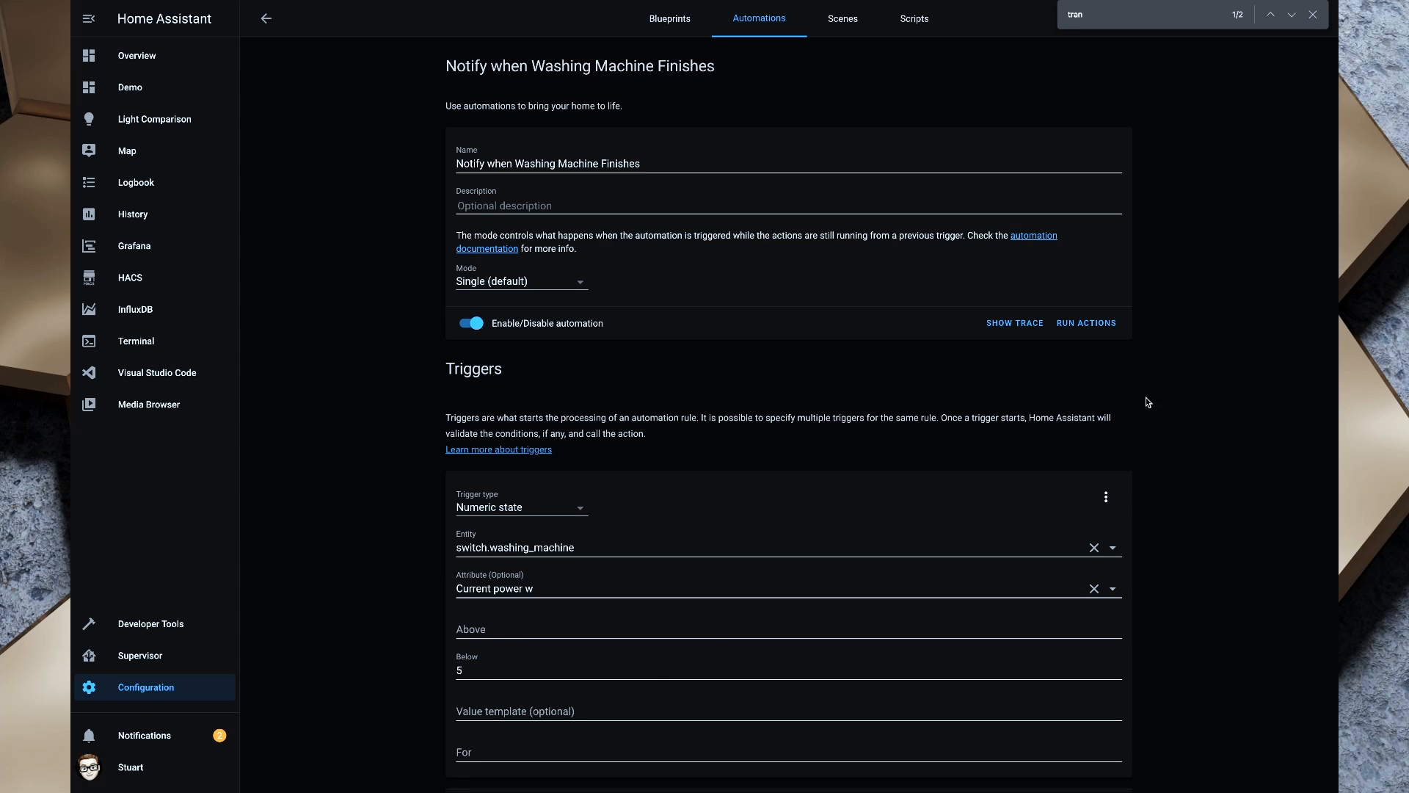
pyautogui.click(1098, 333)
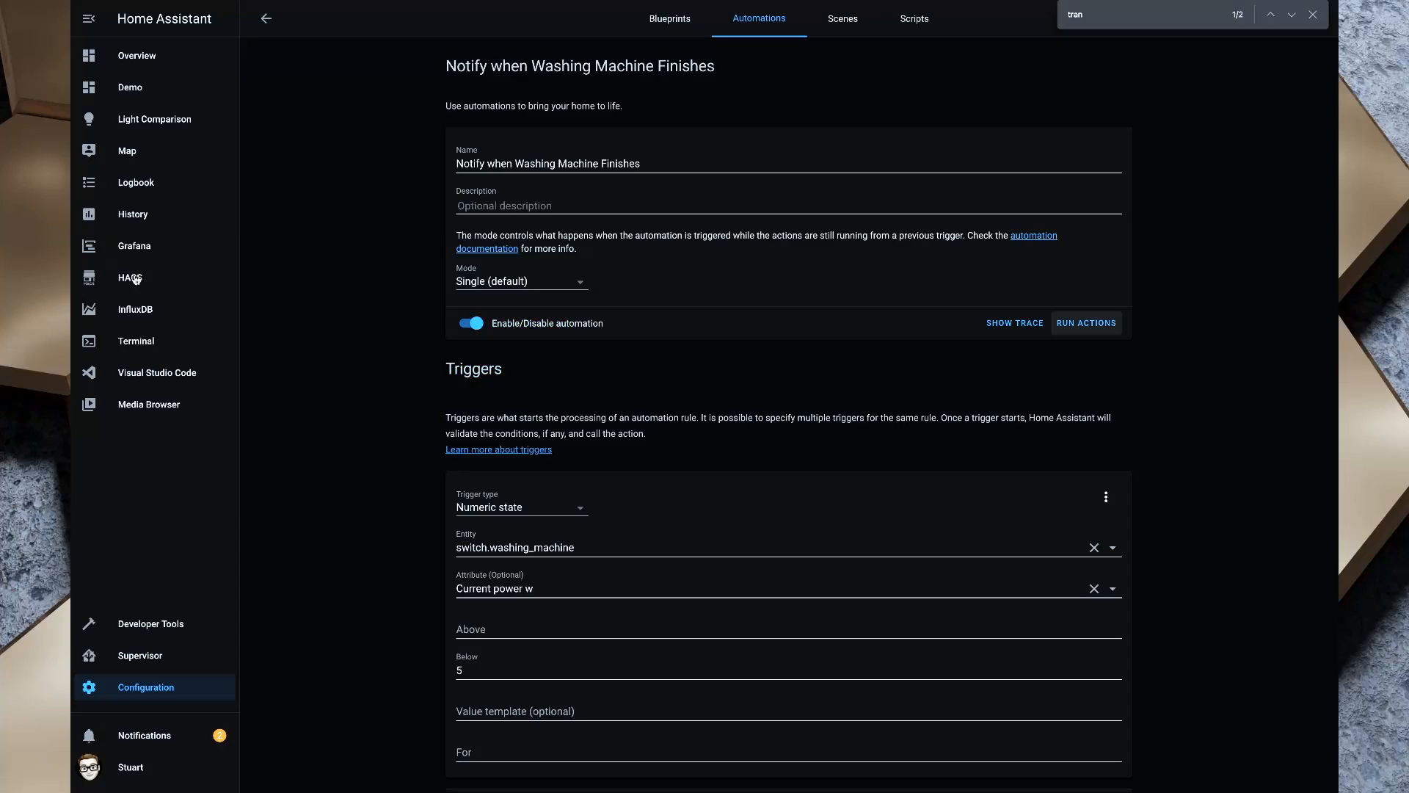
# Step: Find the Garbage Collection repository among the HACS integrations by searching for "Garb" and install it
pyautogui.click(129, 279)
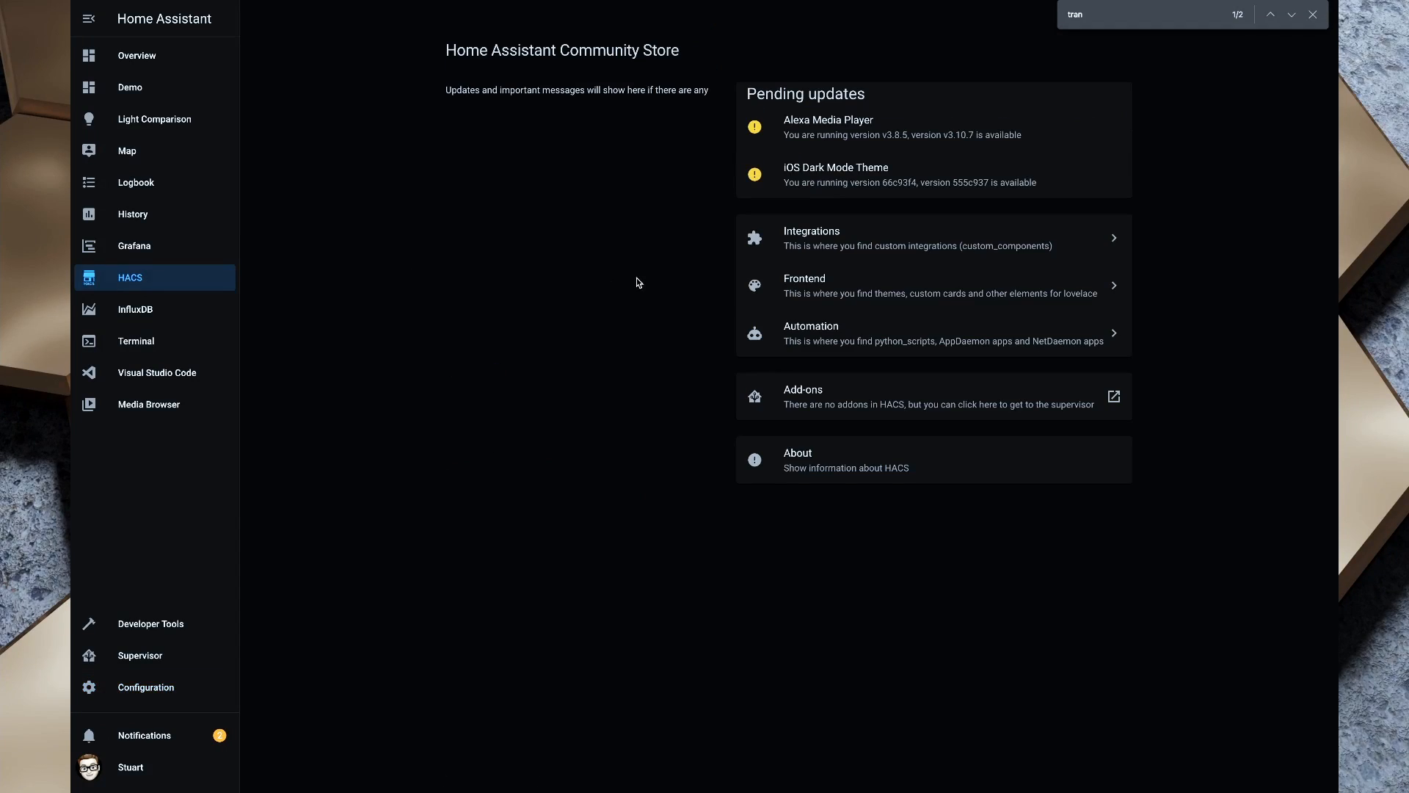
pyautogui.click(854, 239)
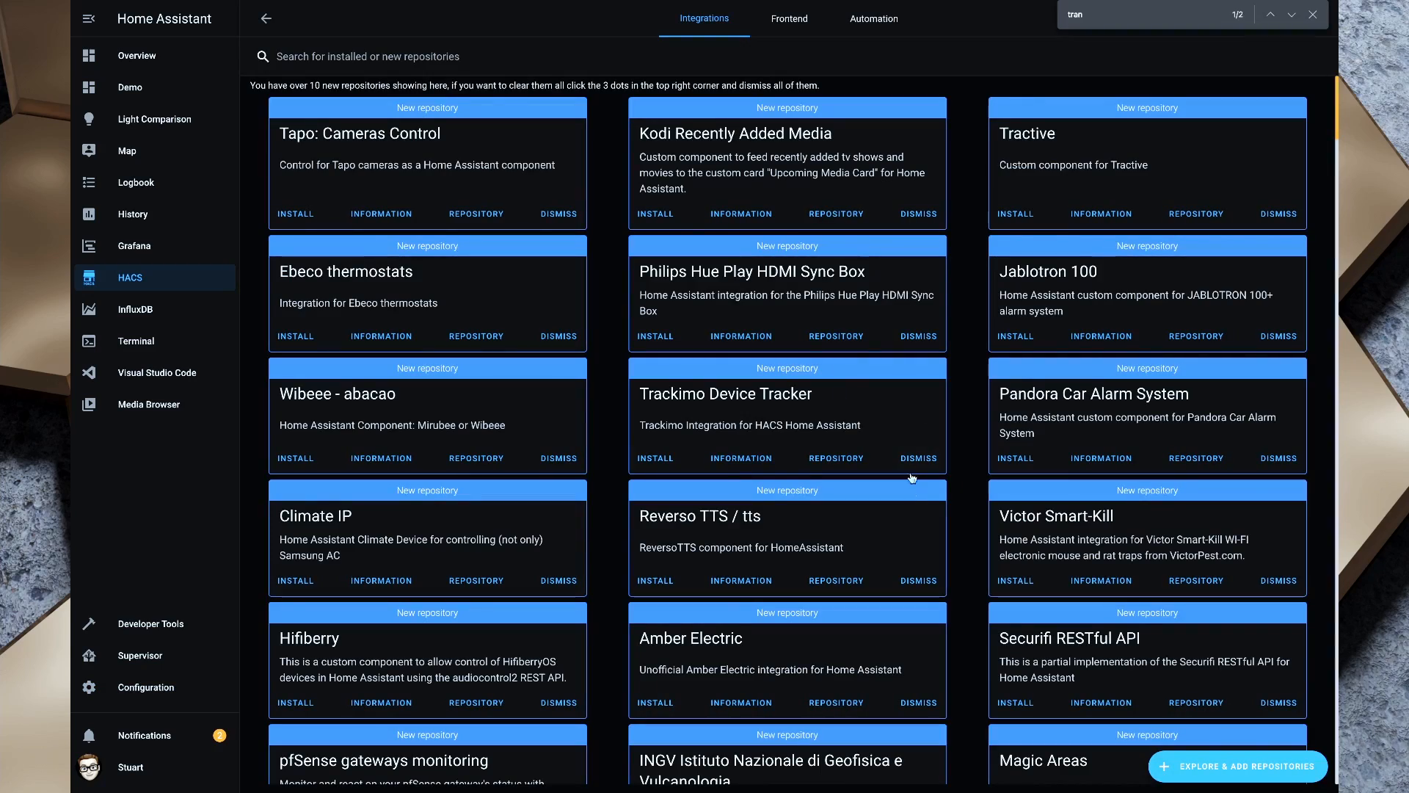
pyautogui.scroll(-20, 912, 478)
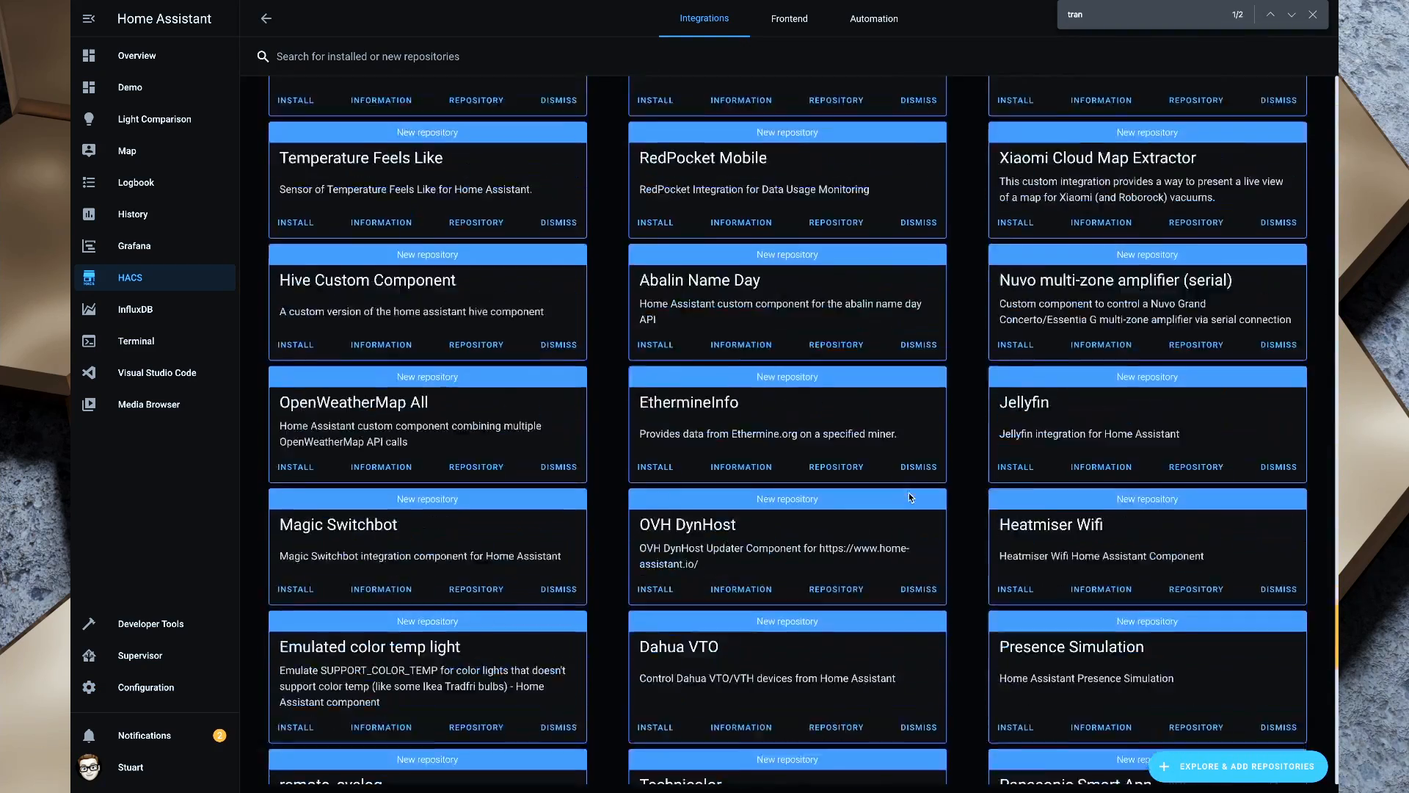
pyautogui.scroll(-4, 909, 492)
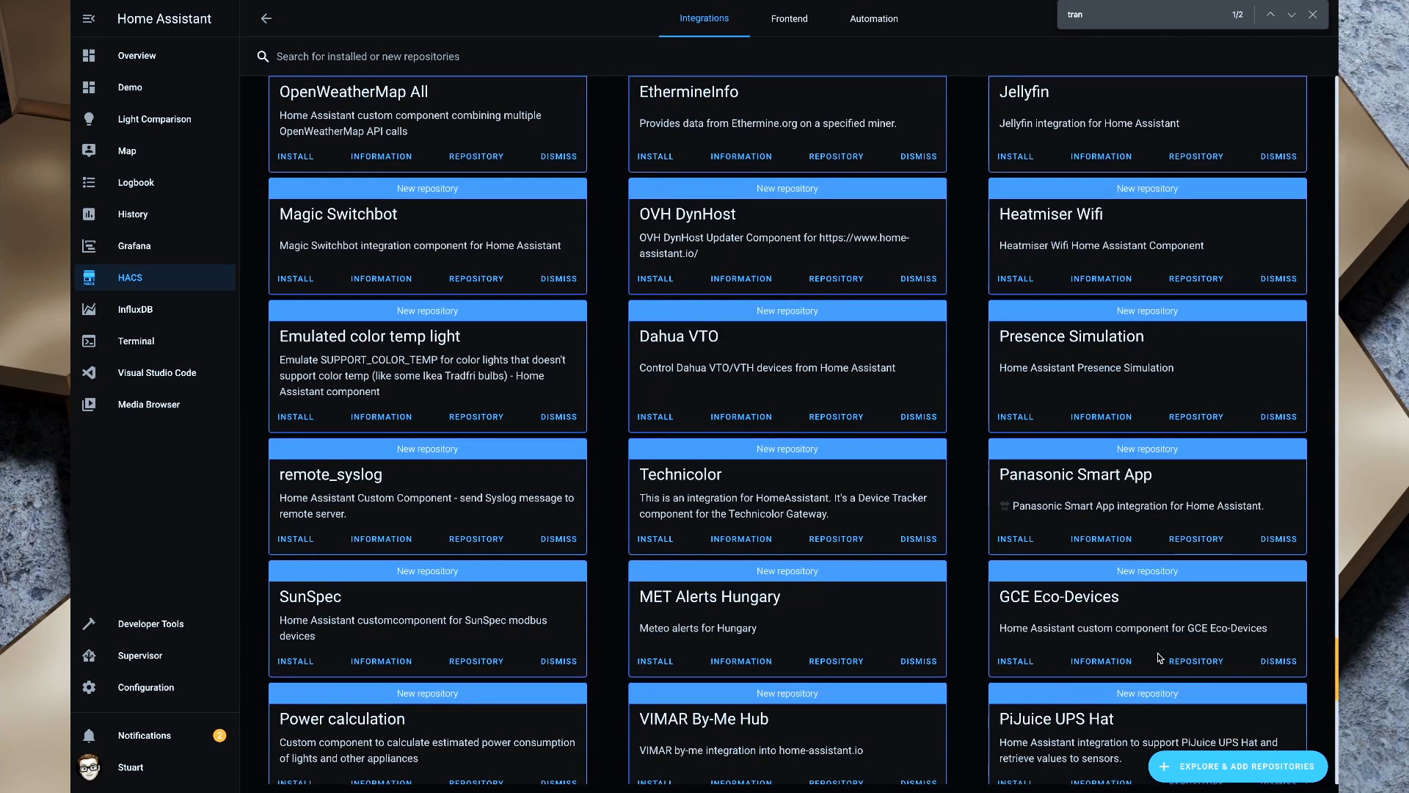
pyautogui.click(1199, 768)
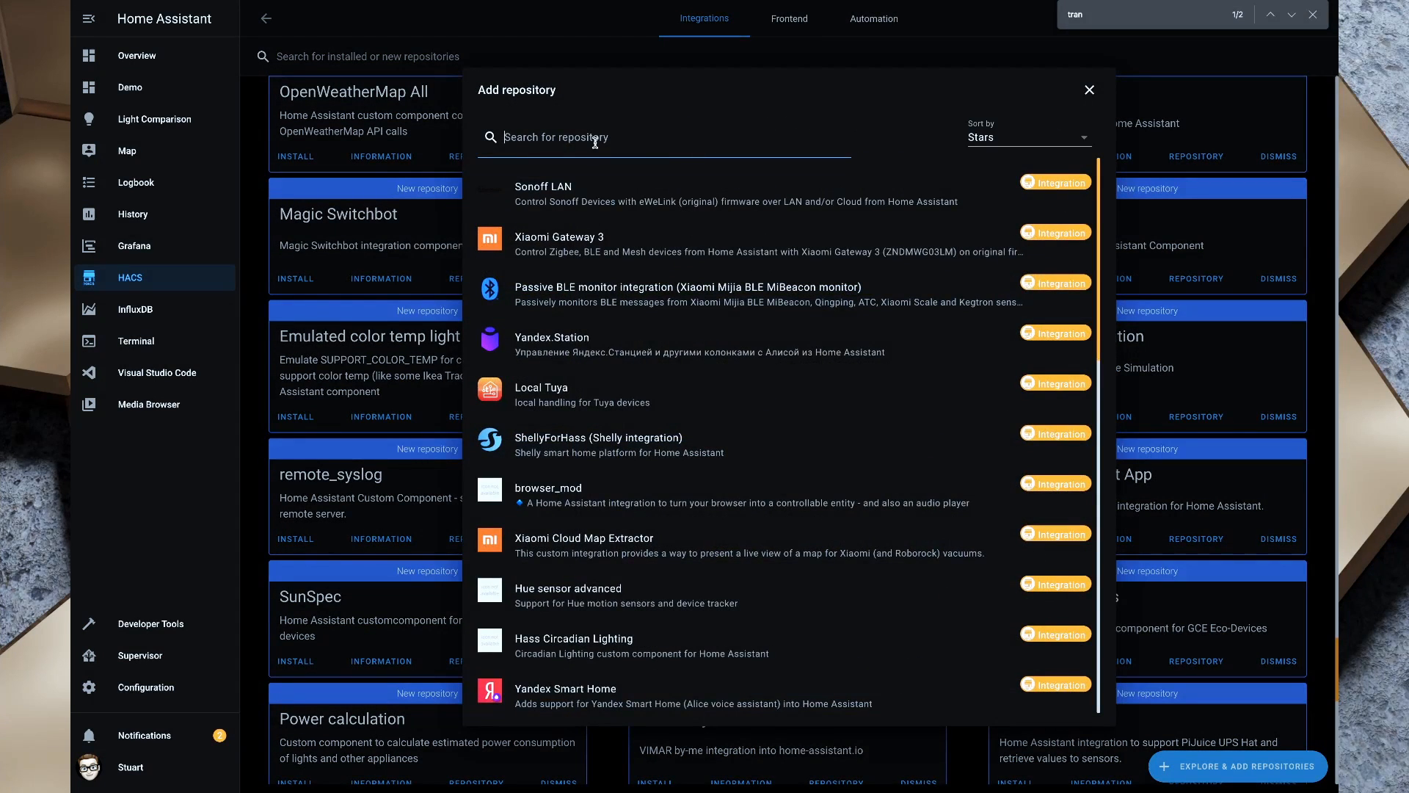
pyautogui.write('Garb')
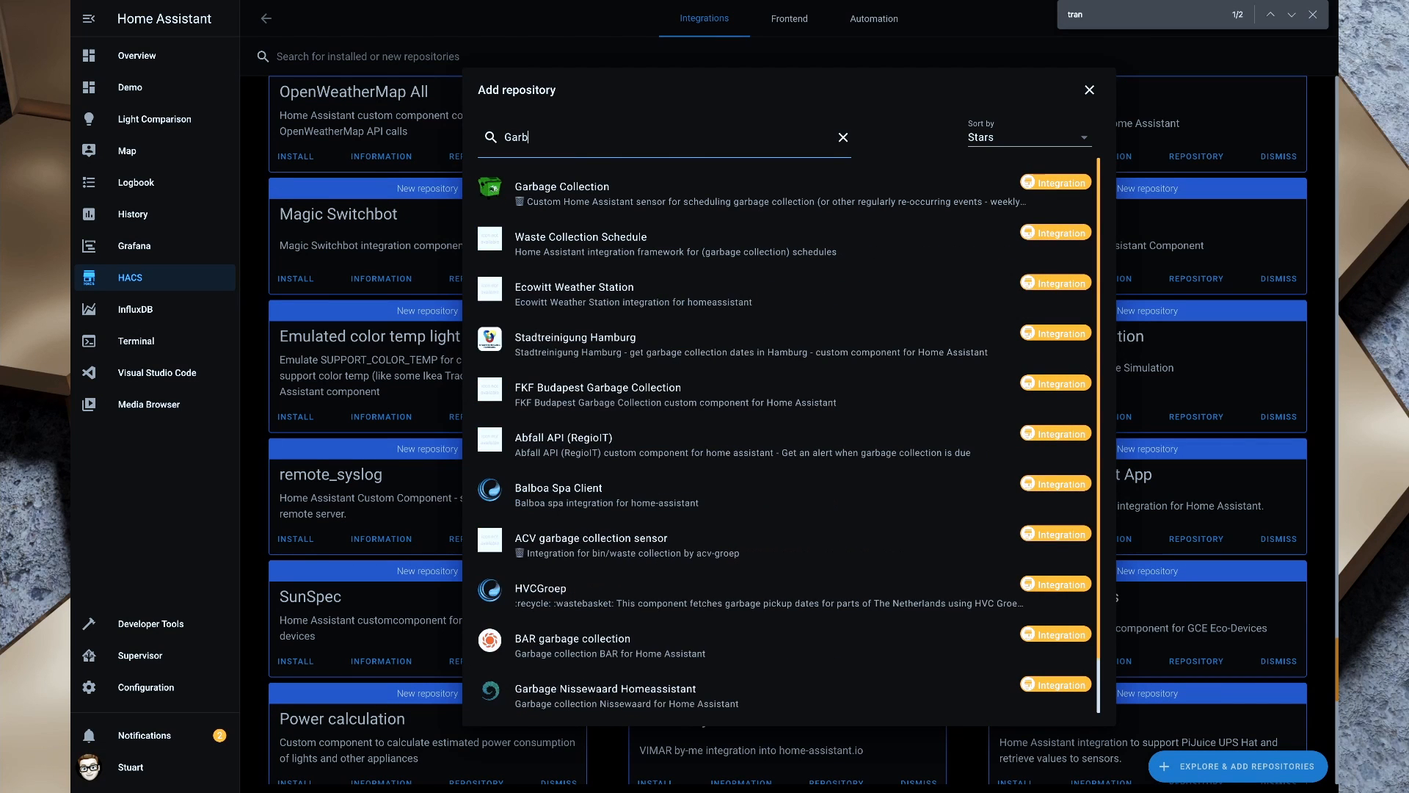
pyautogui.click(592, 192)
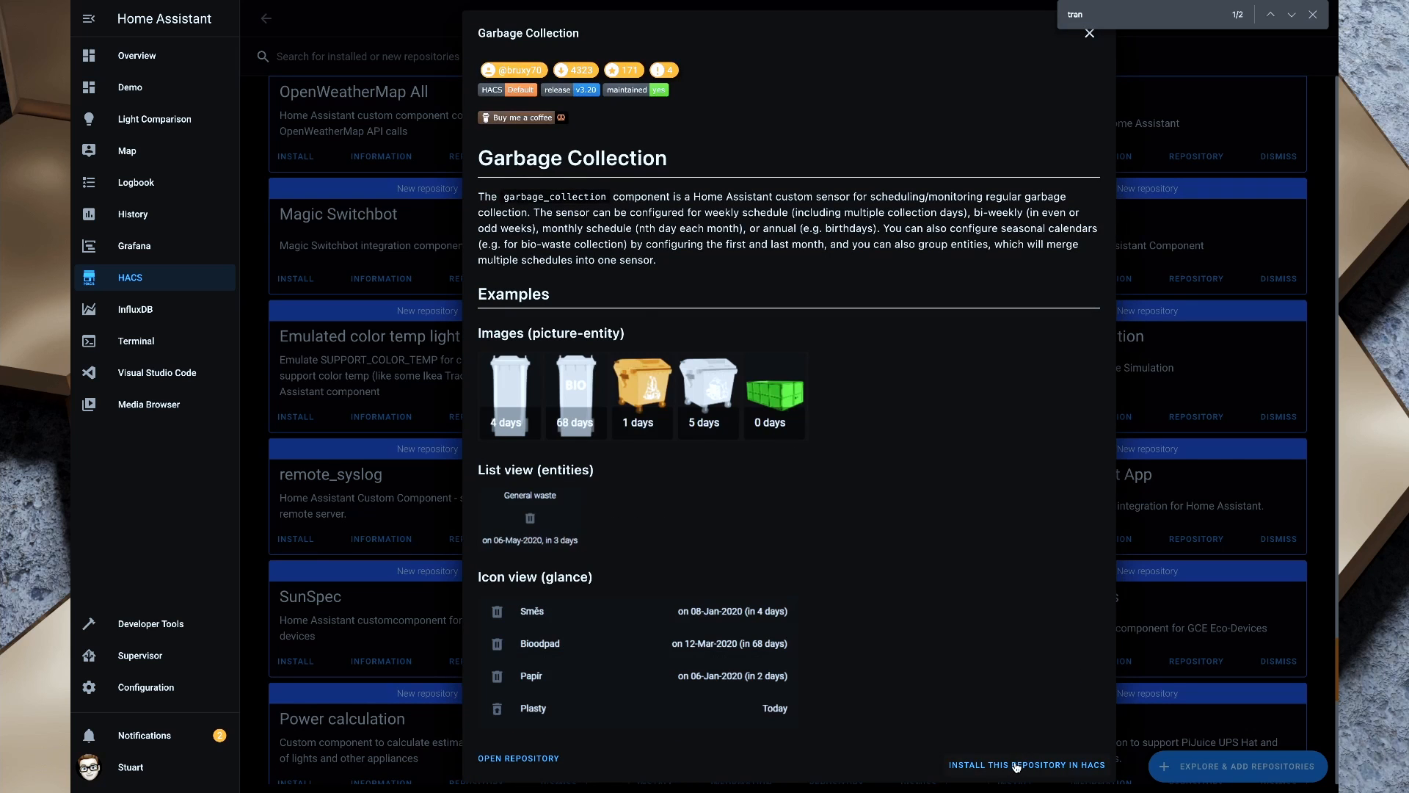
pyautogui.click(1016, 767)
pyautogui.click(1042, 496)
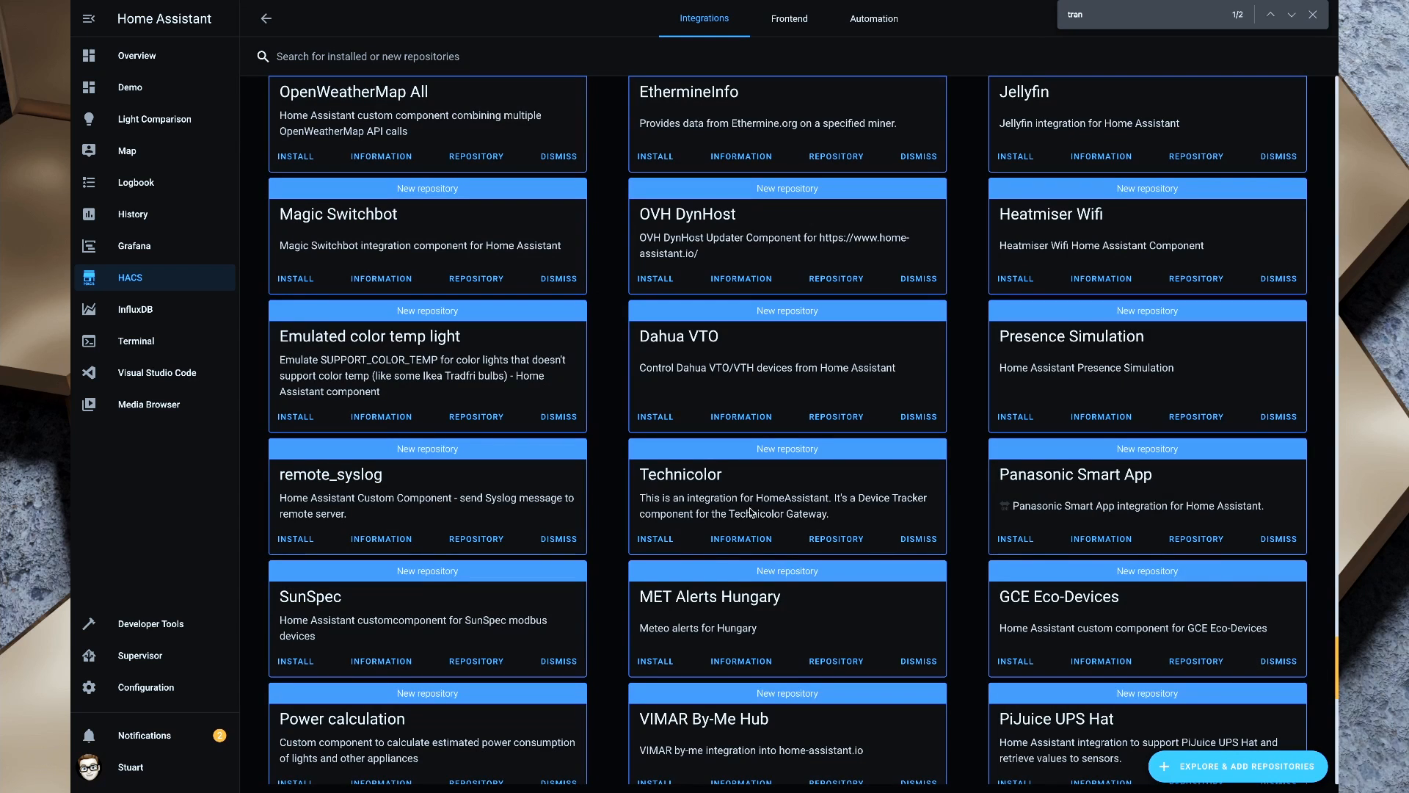
# Step: Install the pending HACS updates for Alexa Media Player (v3.10.7) and iOS Dark Mode Theme (555c937)
pyautogui.click(126, 289)
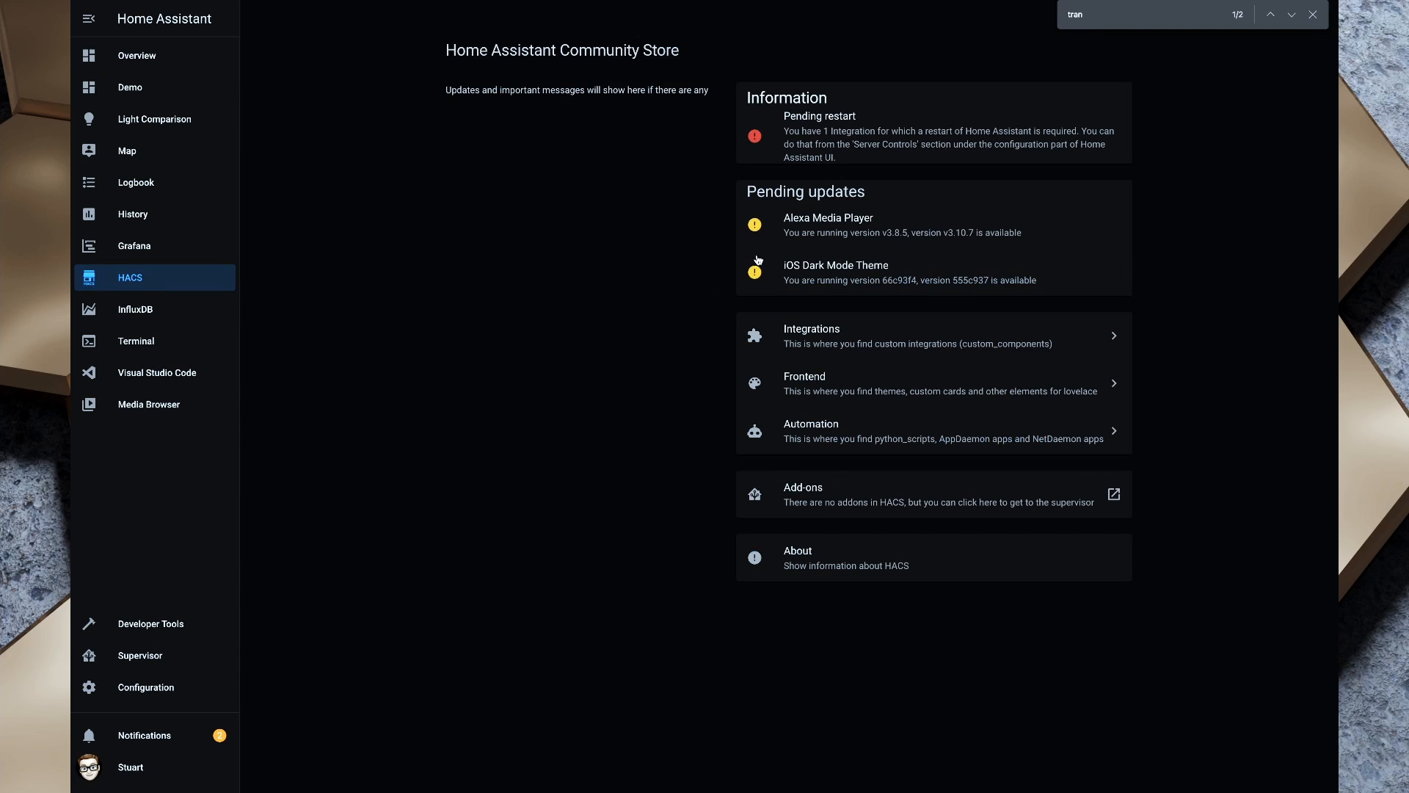
pyautogui.click(826, 235)
pyautogui.click(1042, 477)
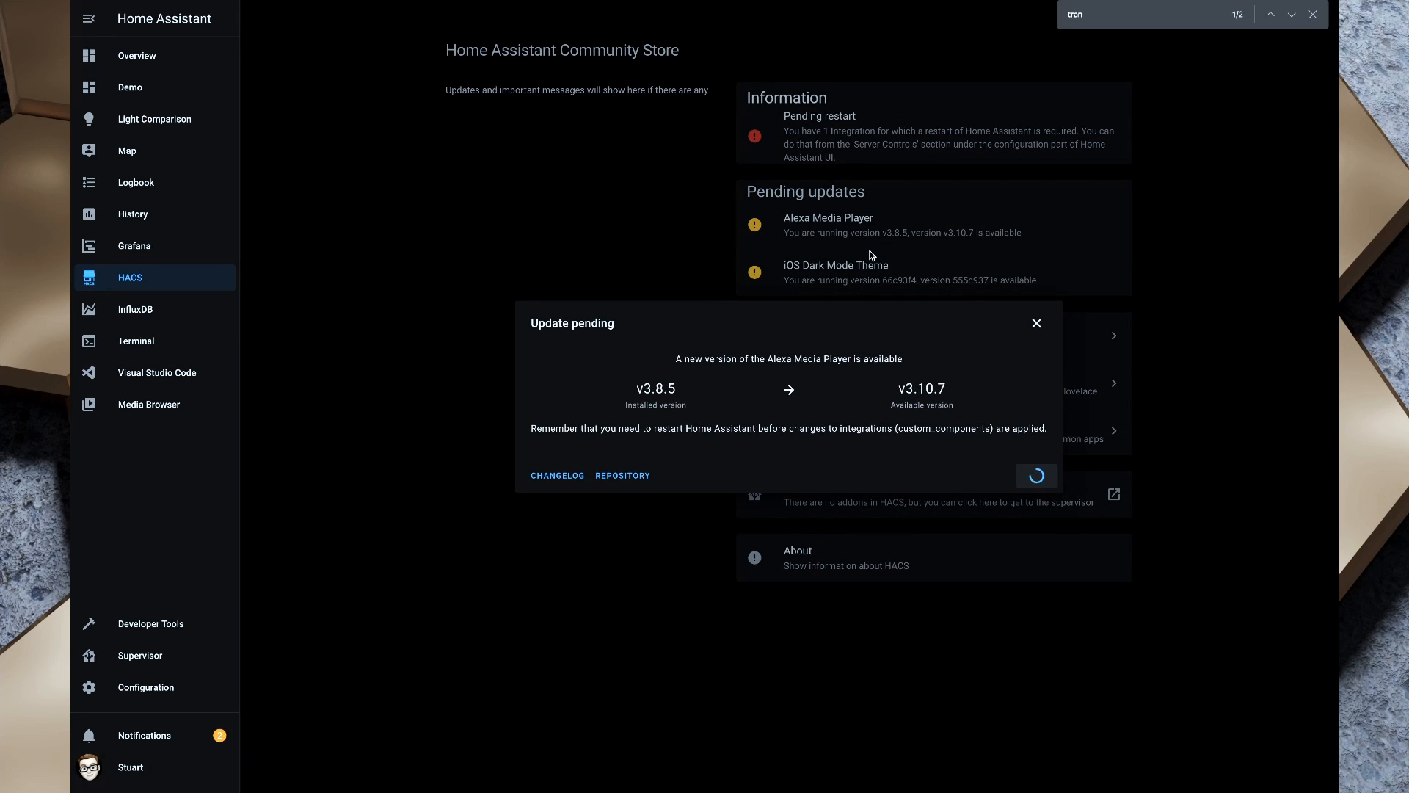
pyautogui.click(819, 229)
pyautogui.click(897, 466)
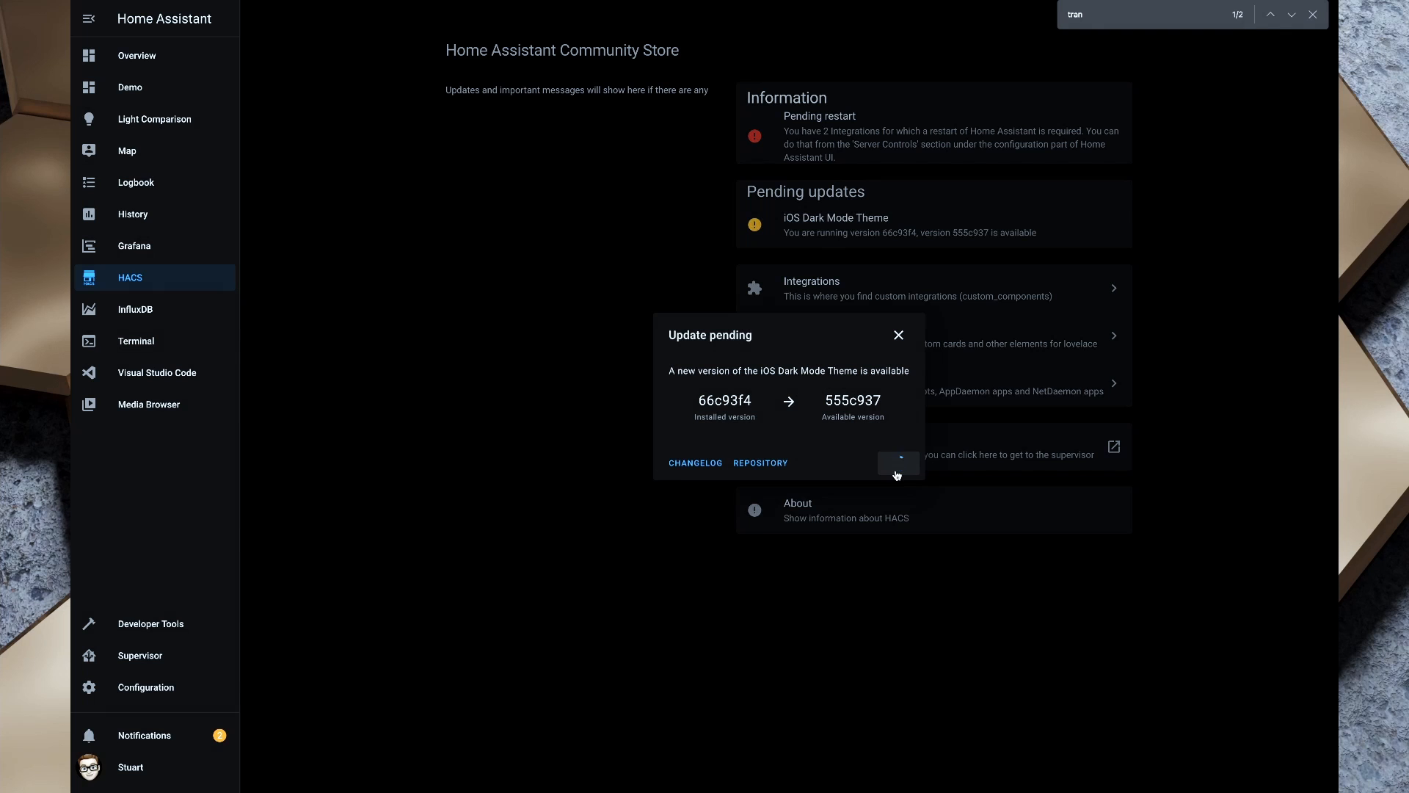
# Step: Validate the configuration in Server Controls and restart the Home Assistant server
pyautogui.click(183, 687)
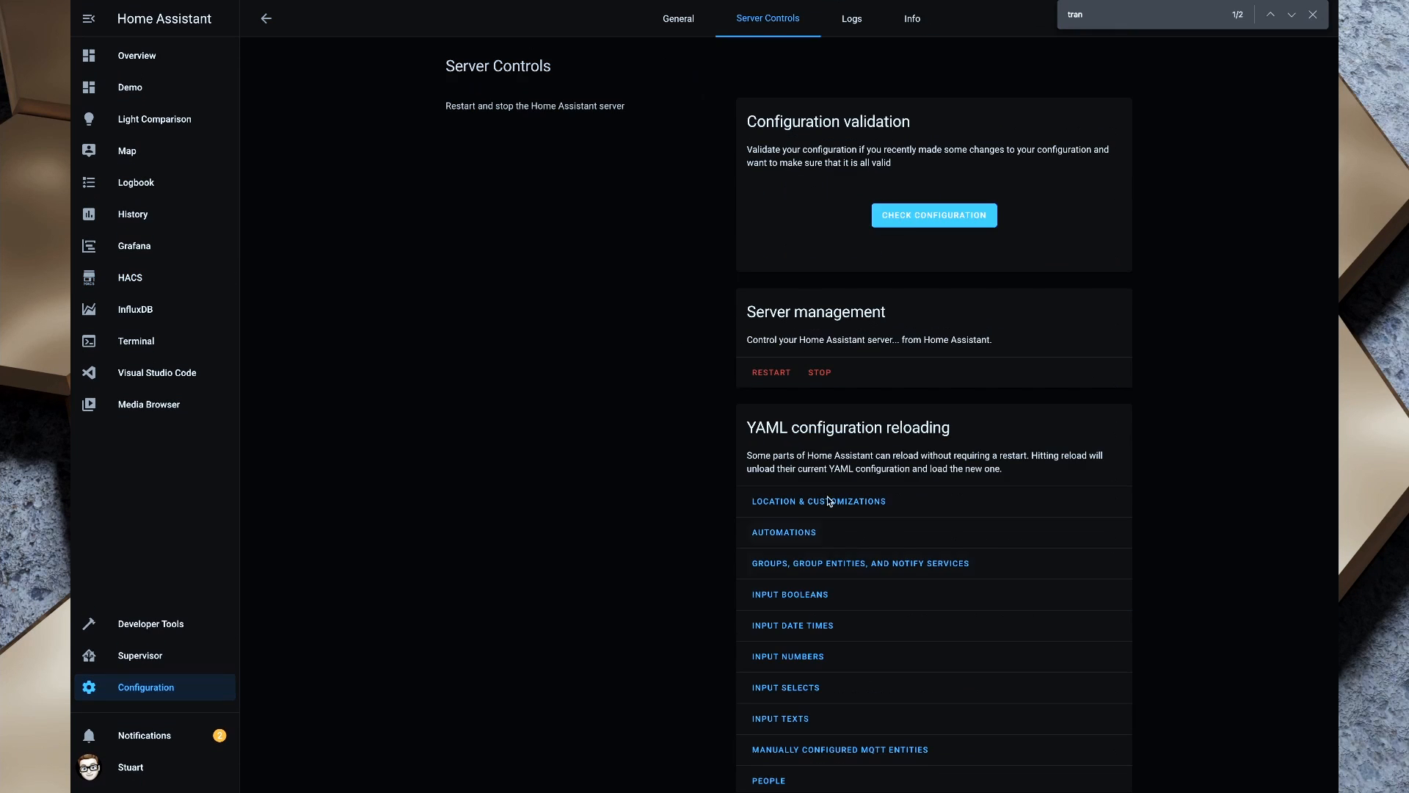
pyautogui.click(933, 215)
pyautogui.click(774, 371)
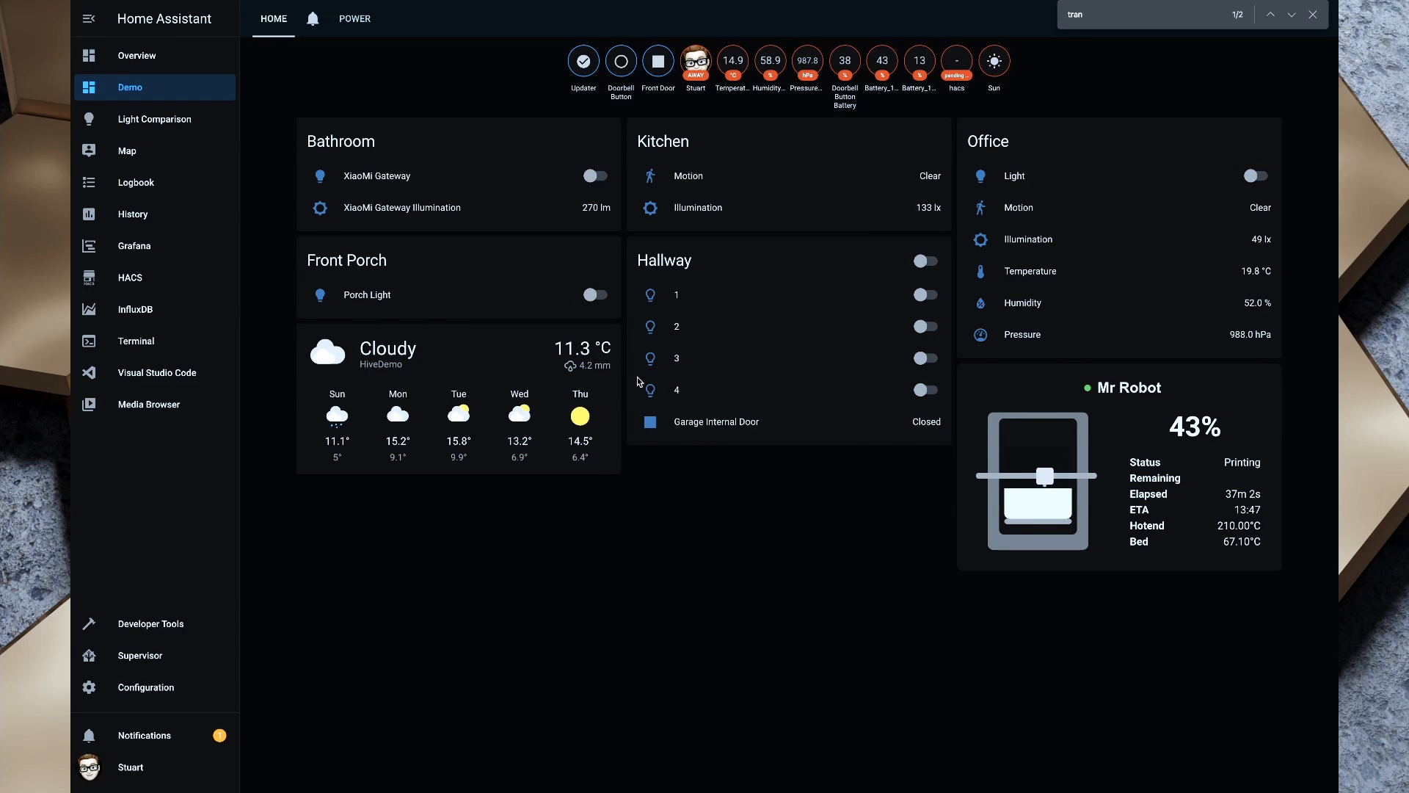
# Step: Add a Garbage Collection integration with the friendly name "Rubbish Bin" and weekly frequency
pyautogui.click(156, 689)
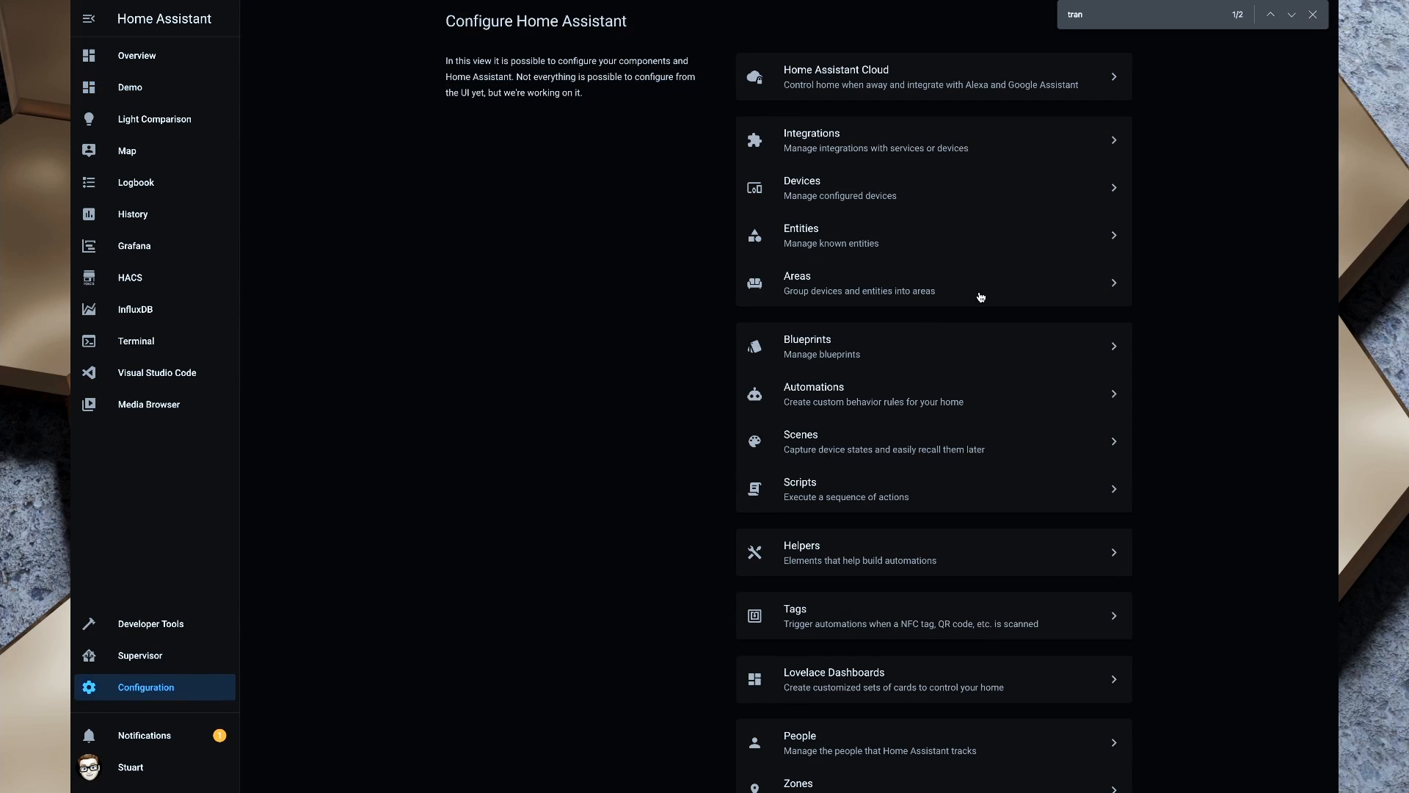
pyautogui.click(826, 152)
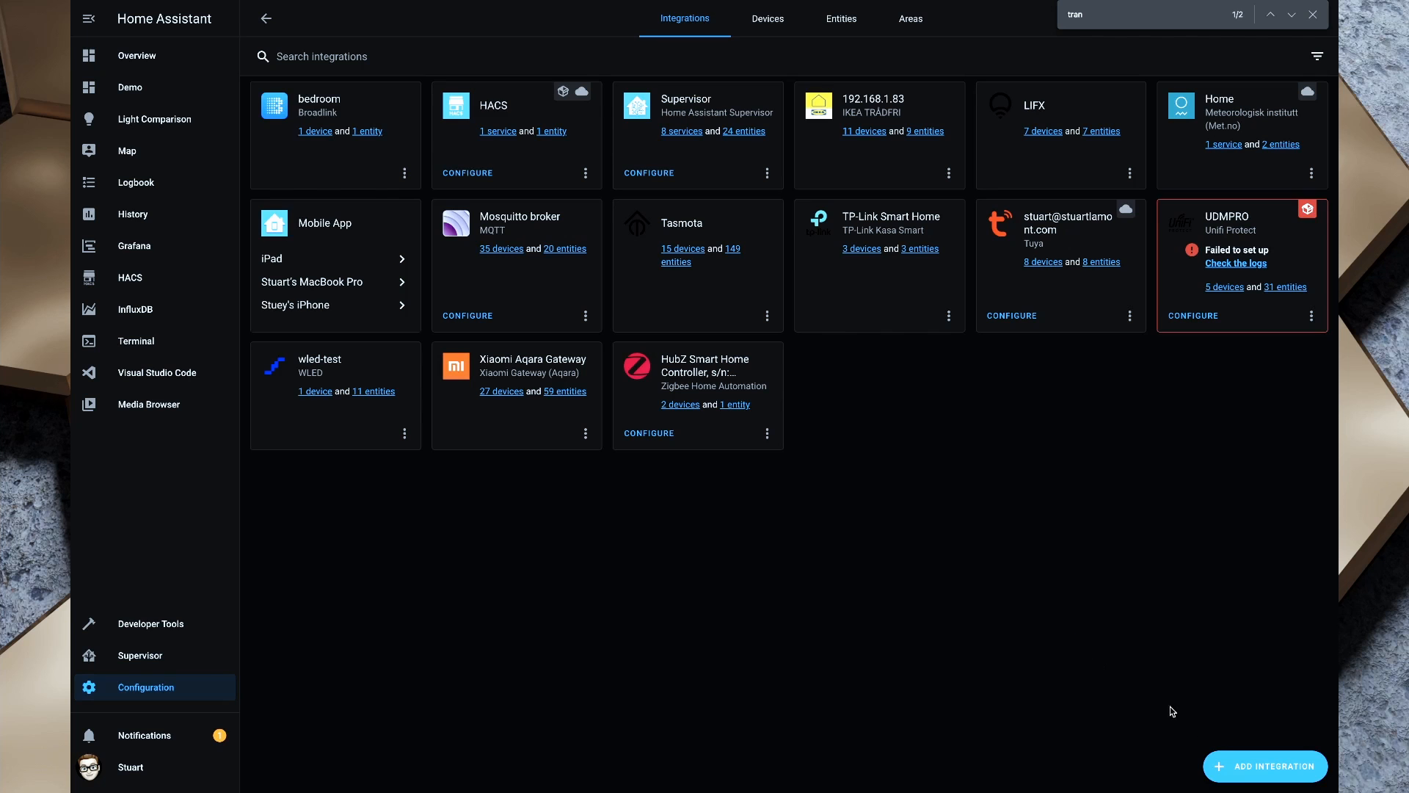
pyautogui.click(1245, 765)
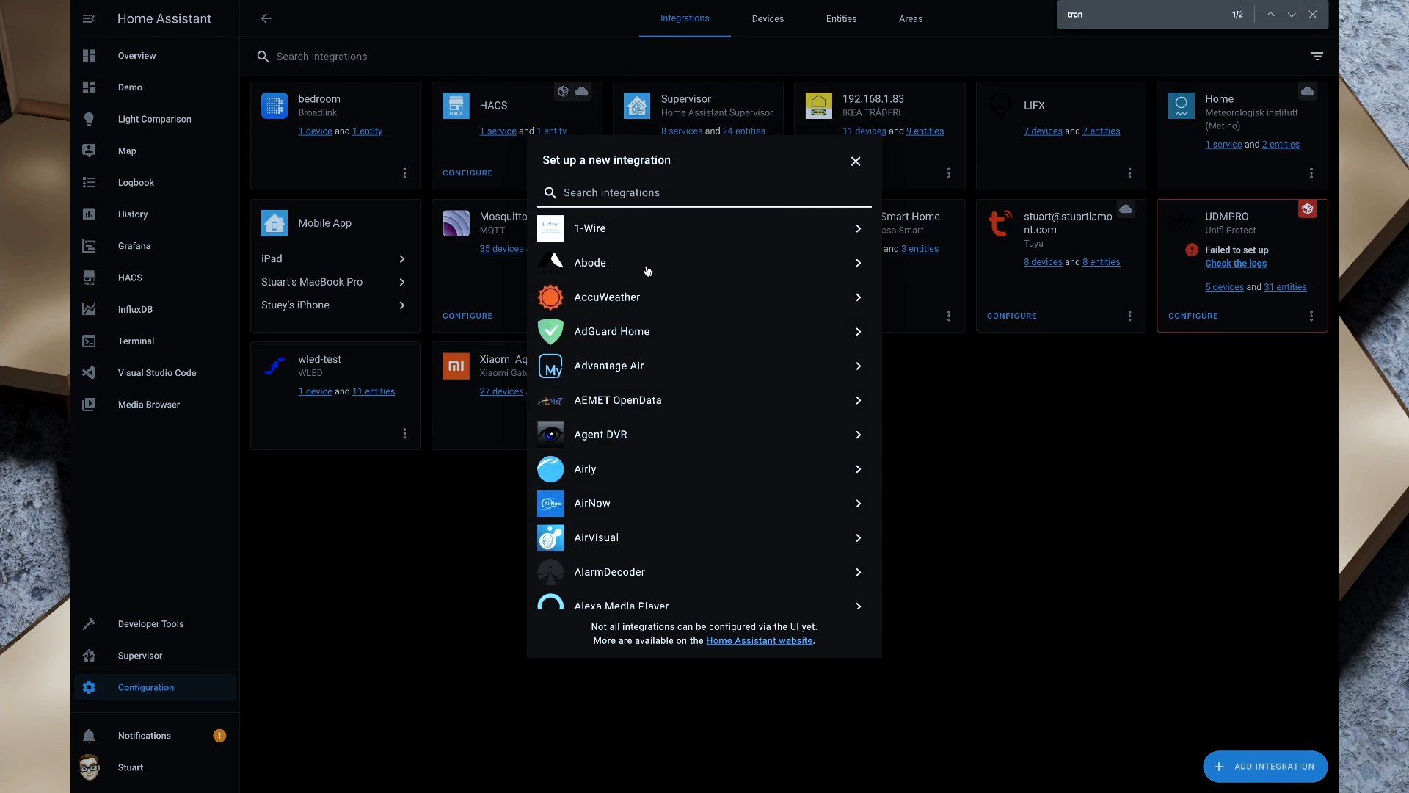
pyautogui.write('garb')
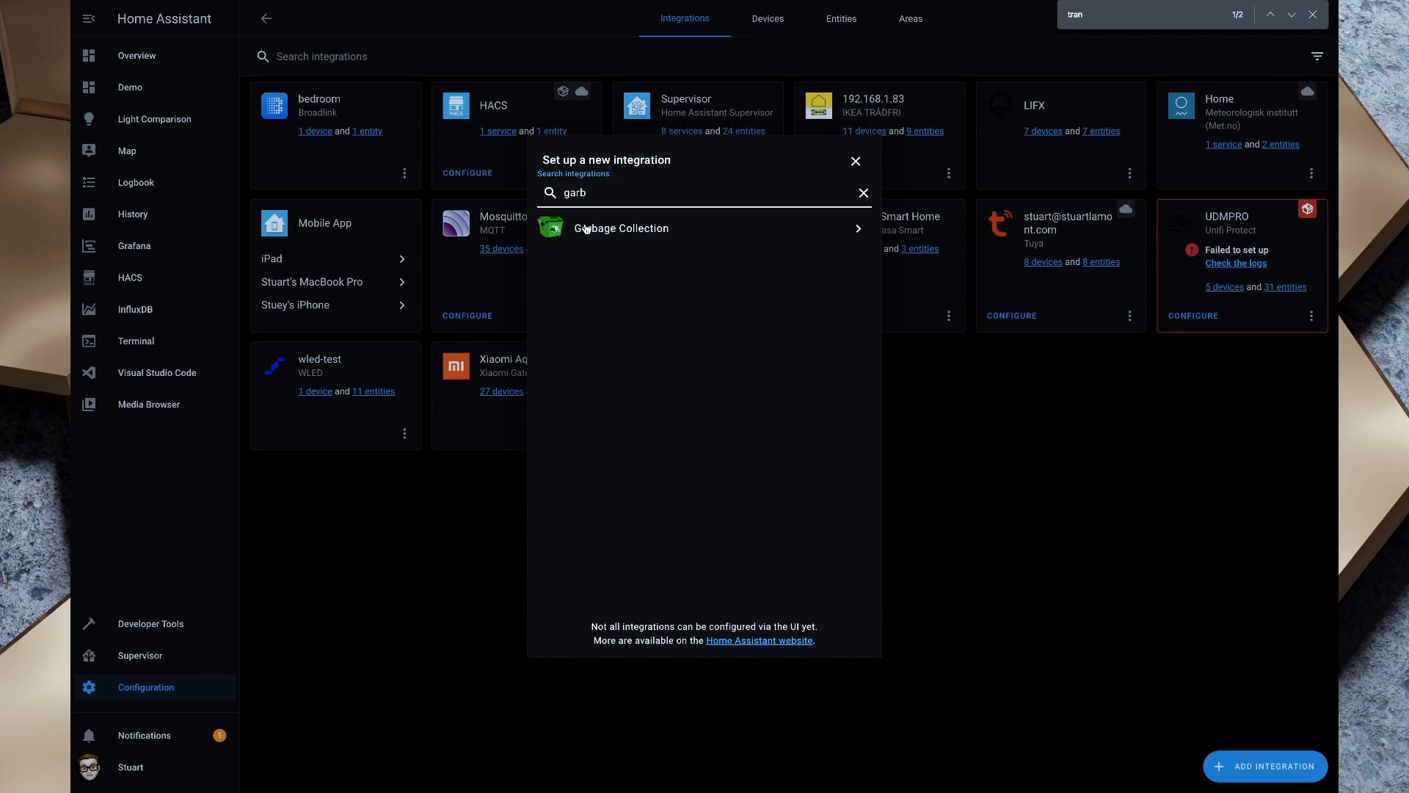
pyautogui.click(585, 228)
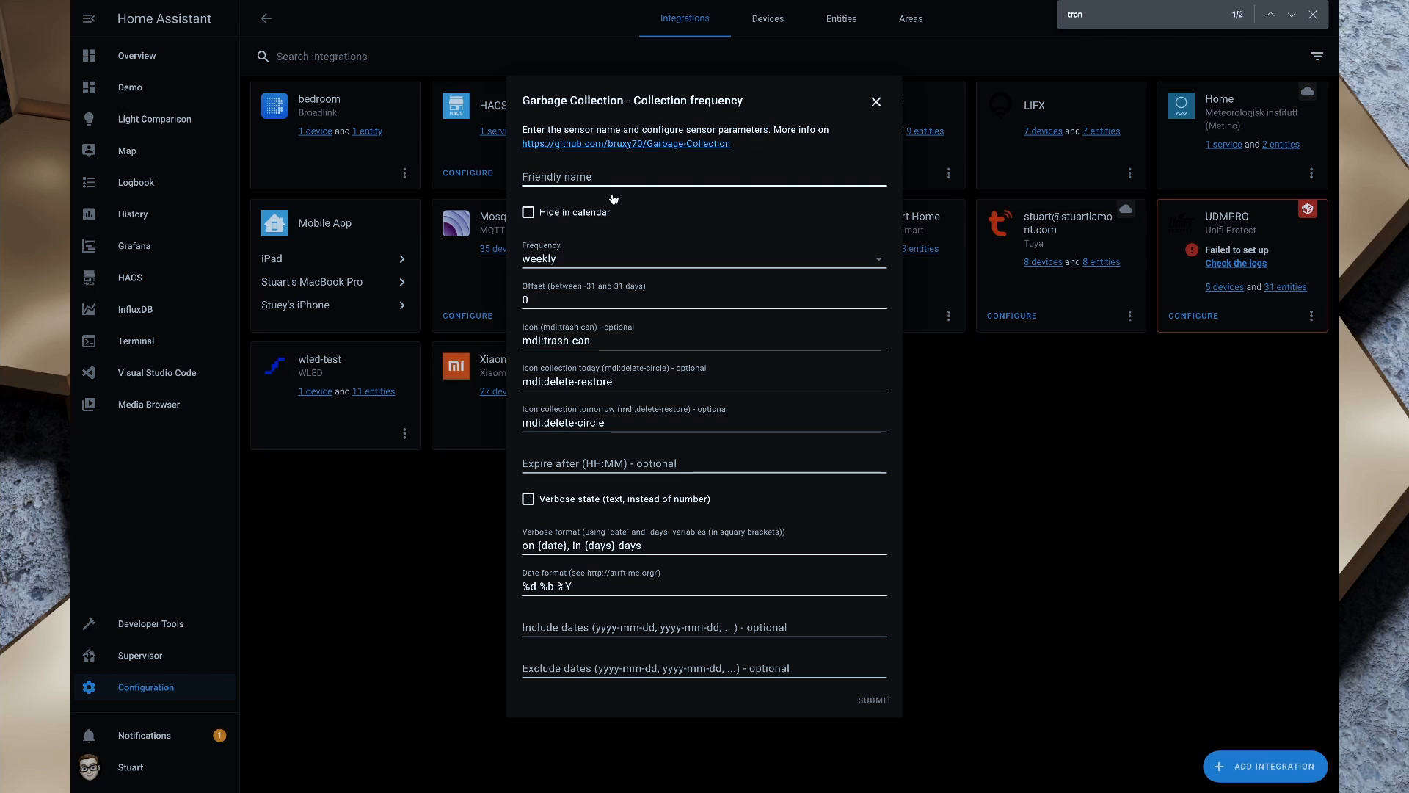
pyautogui.write('Rubbish Bin')
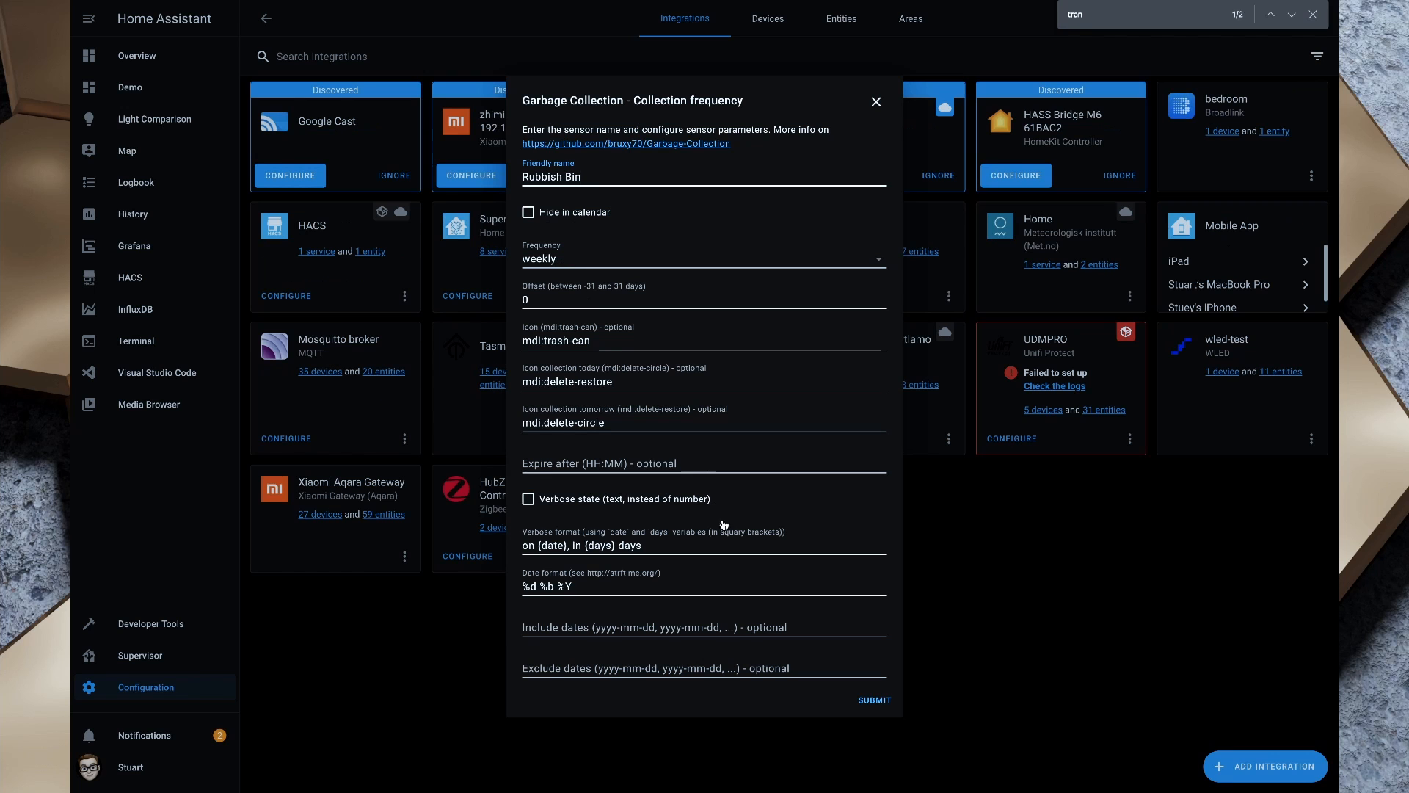
pyautogui.click(868, 702)
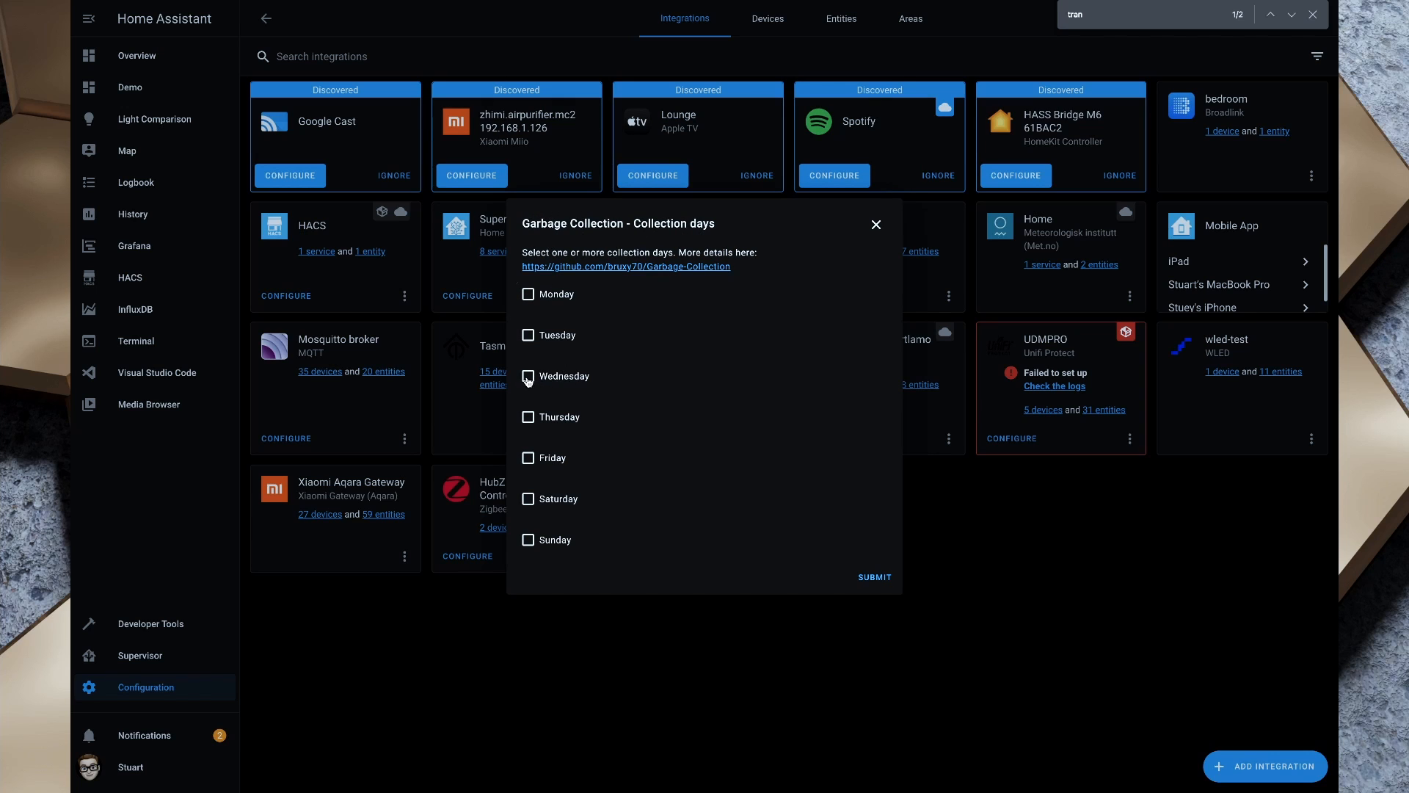
# Step: Set the Rubbish Bin collection day to Thursday, accept the default additional parameters and assign it to the Front Porch area
pyautogui.click(528, 417)
pyautogui.click(878, 578)
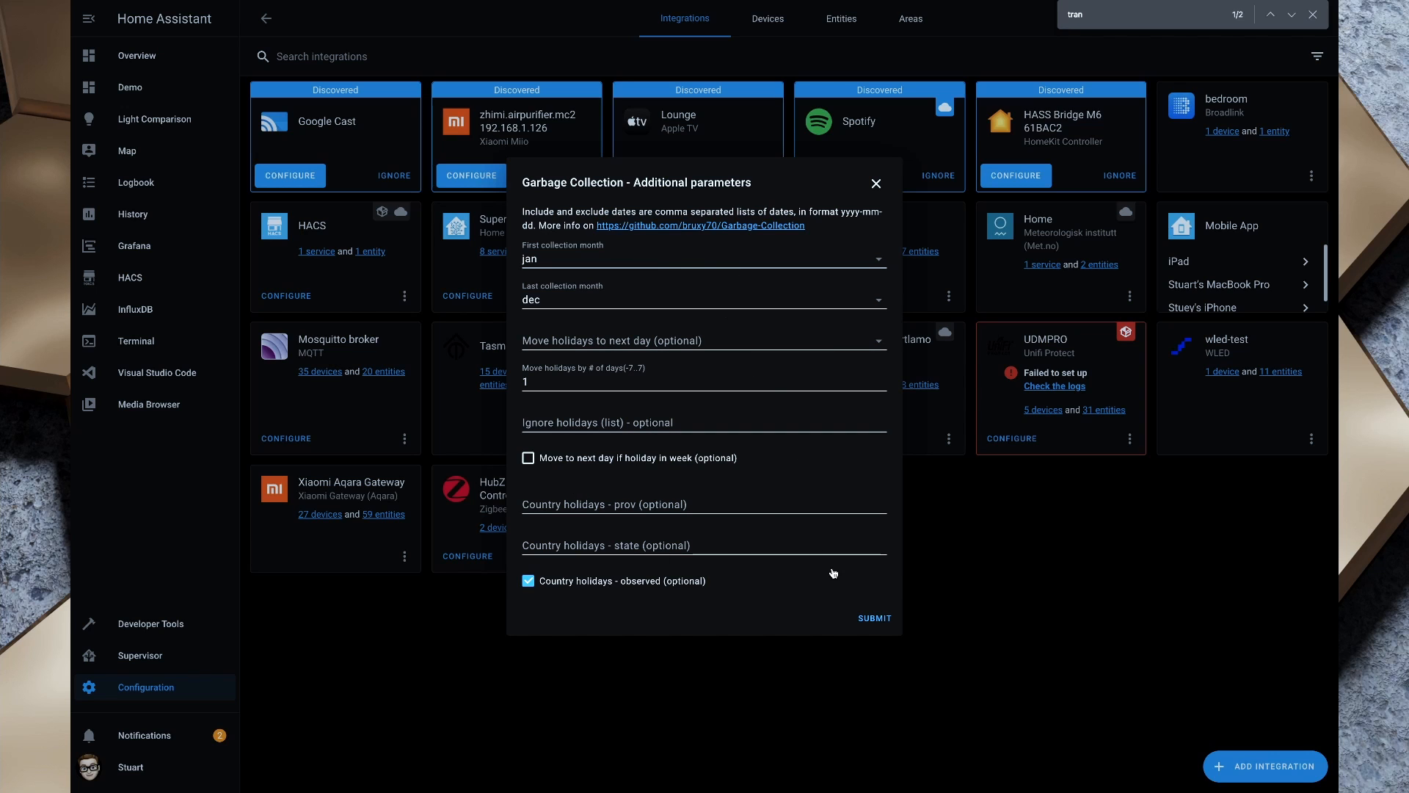
pyautogui.click(871, 620)
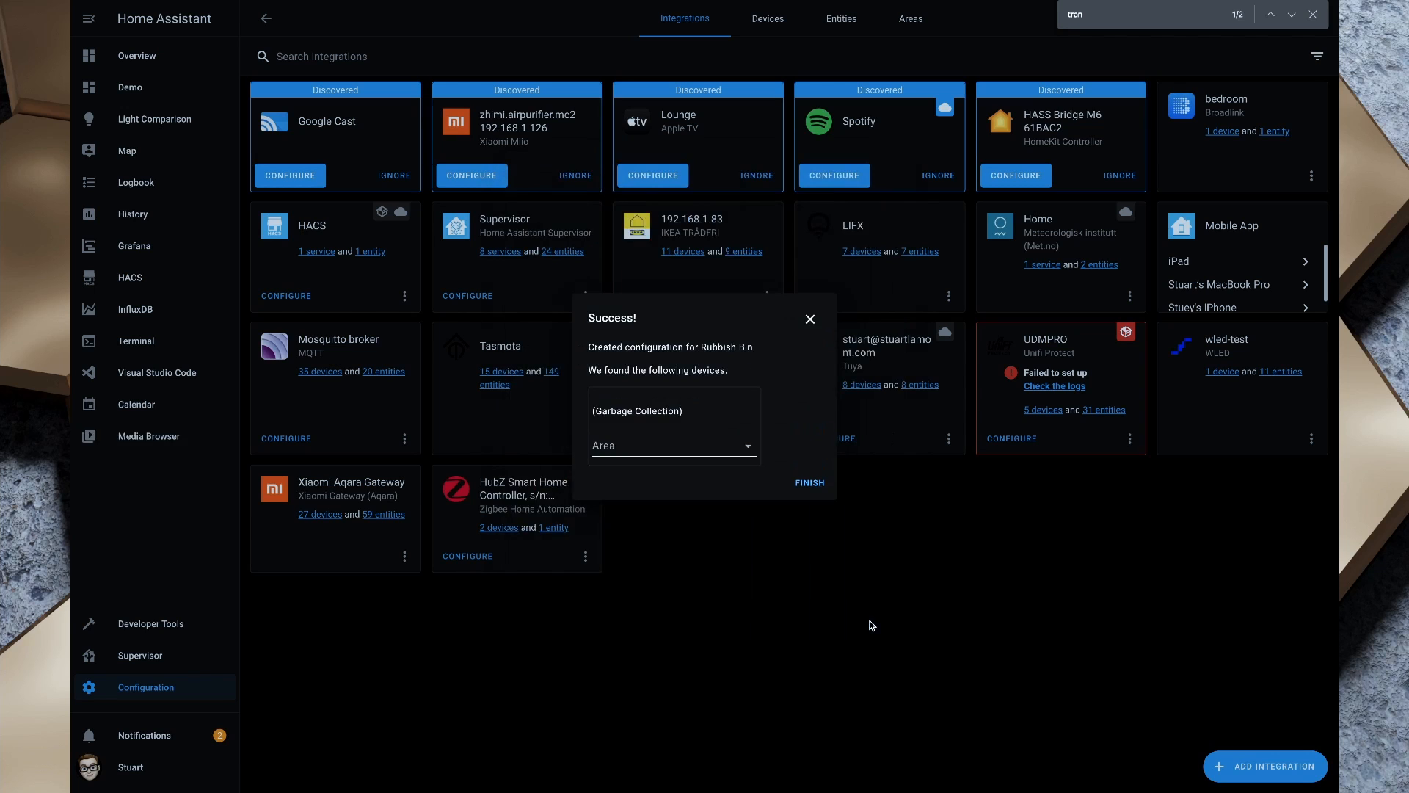
pyautogui.click(746, 449)
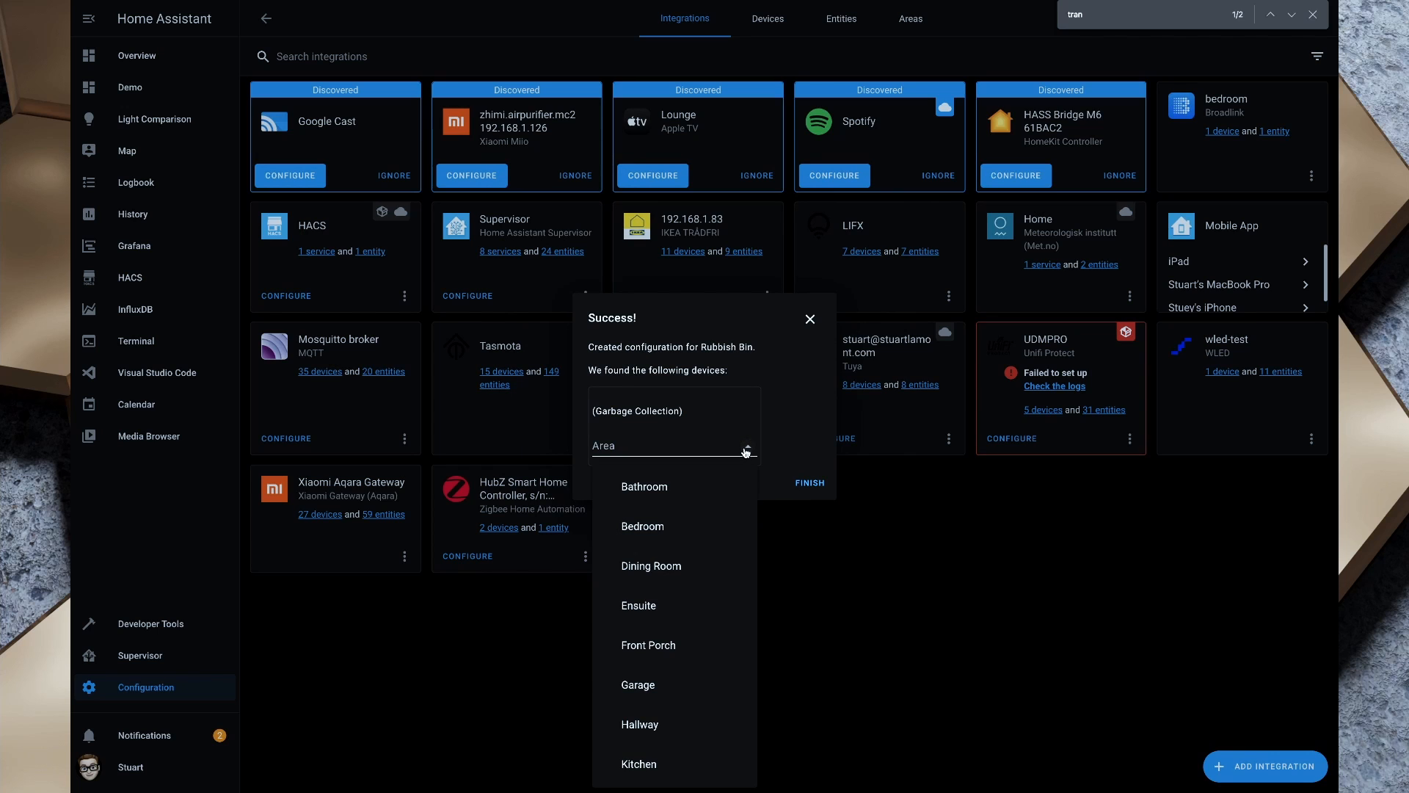
pyautogui.click(671, 647)
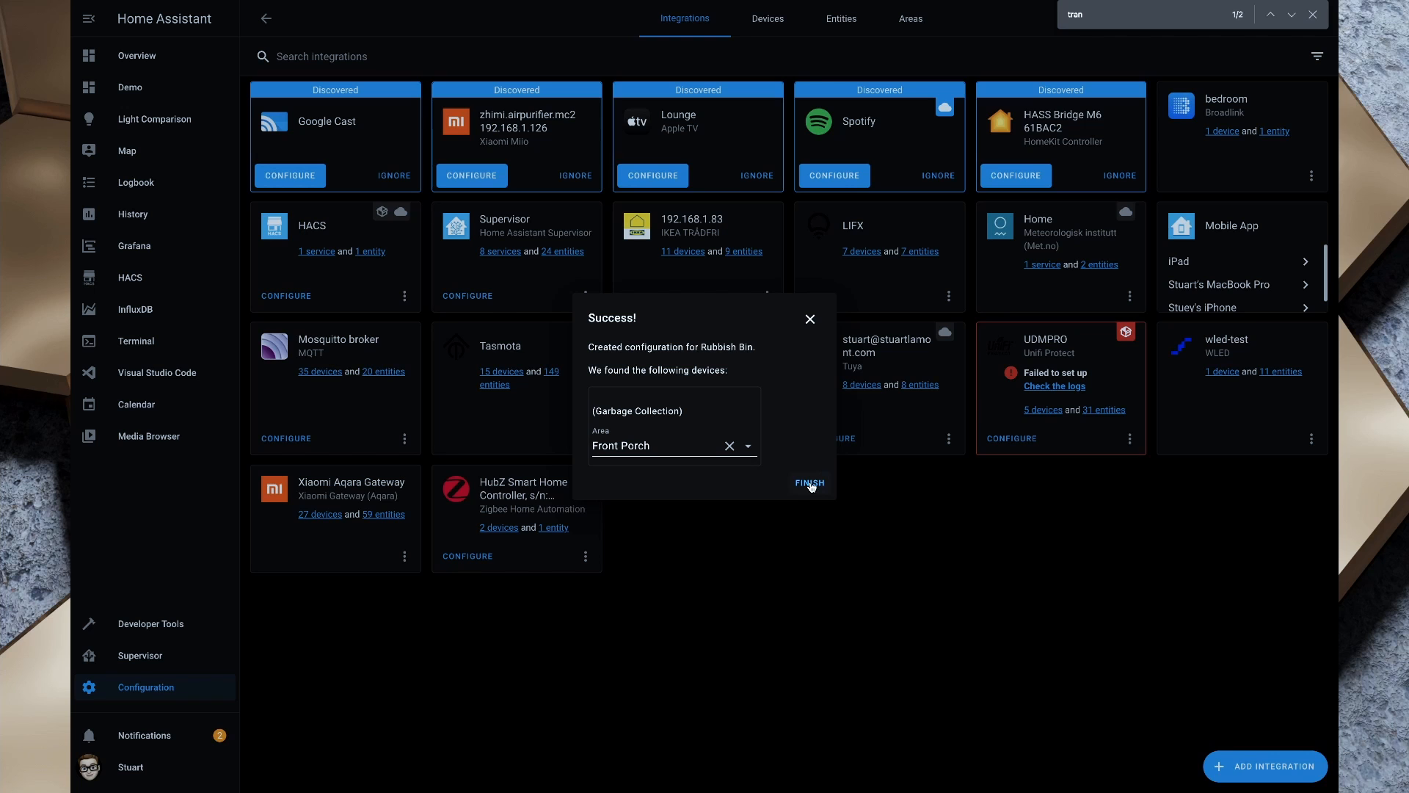
pyautogui.click(810, 483)
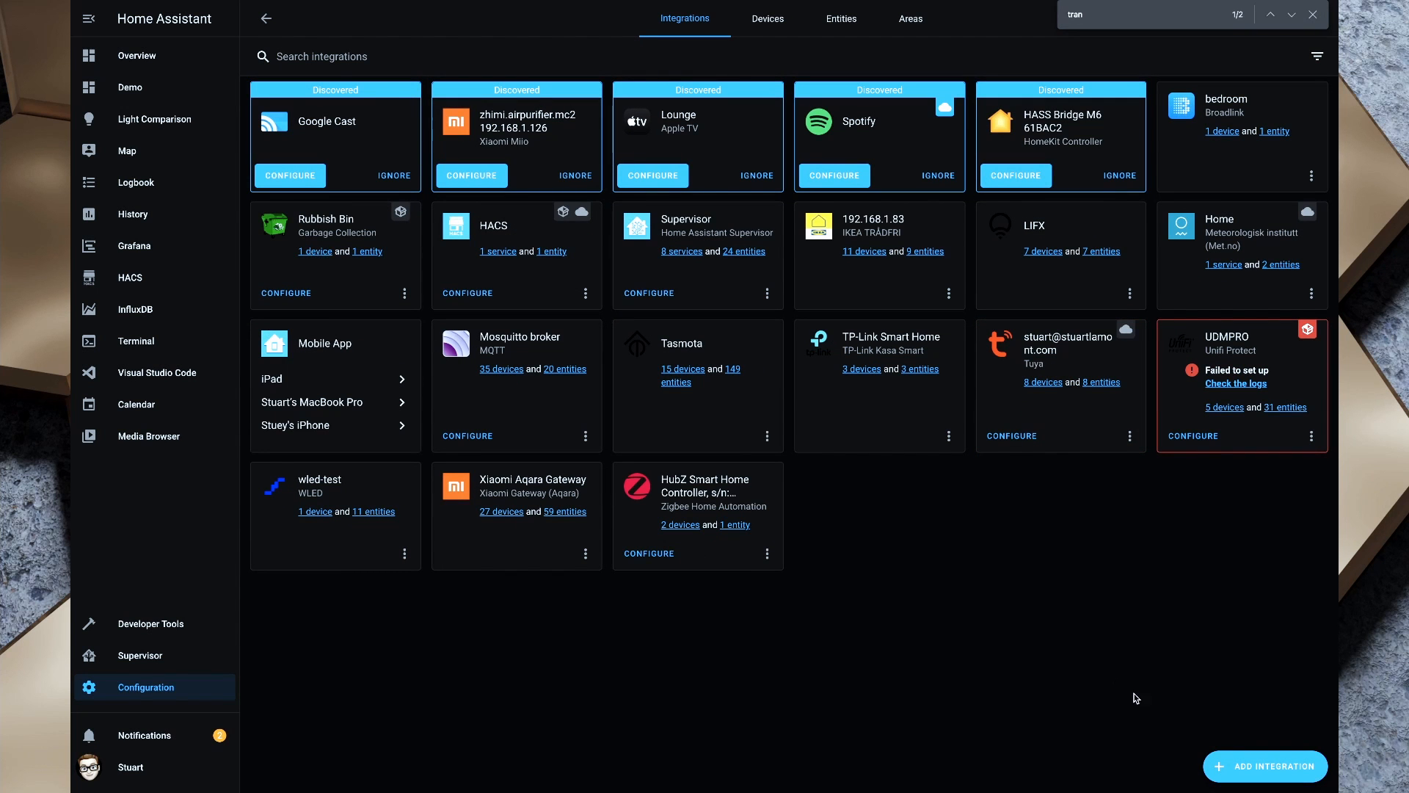
# Step: Add another Garbage Collection integration with the friendly name "Recycling" and the even-weeks frequency
pyautogui.click(1264, 765)
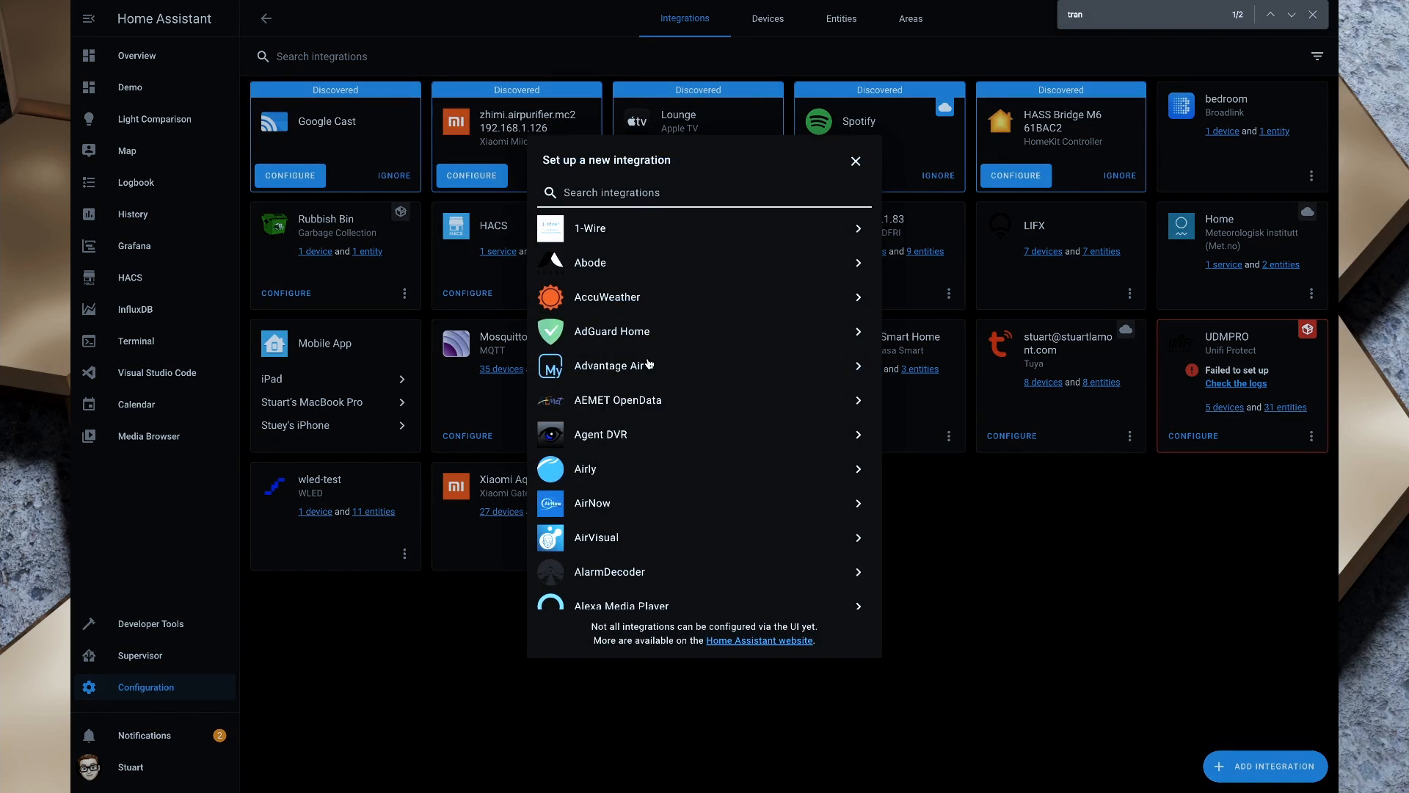
pyautogui.write('Ga')
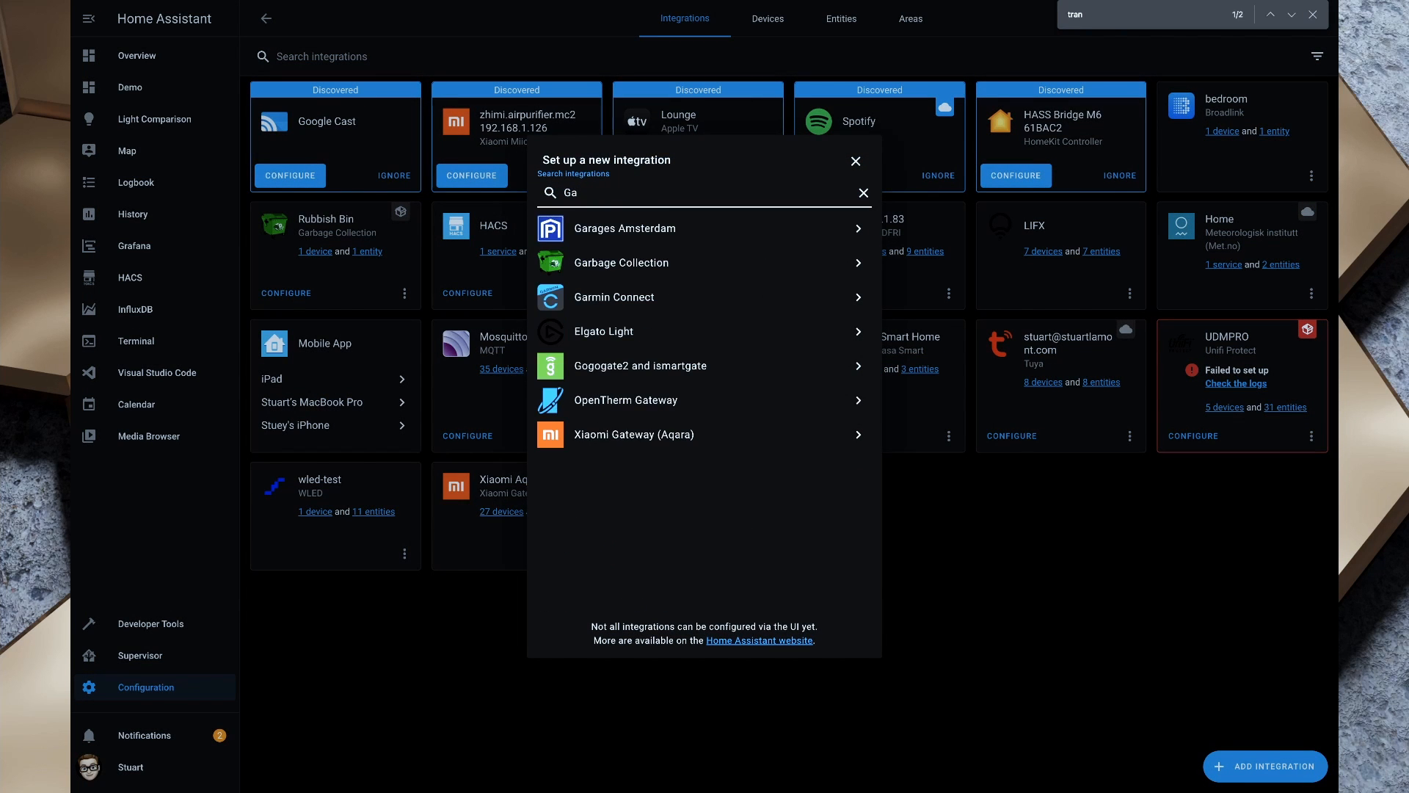
pyautogui.click(596, 263)
pyautogui.write('Recycling')
pyautogui.click(576, 264)
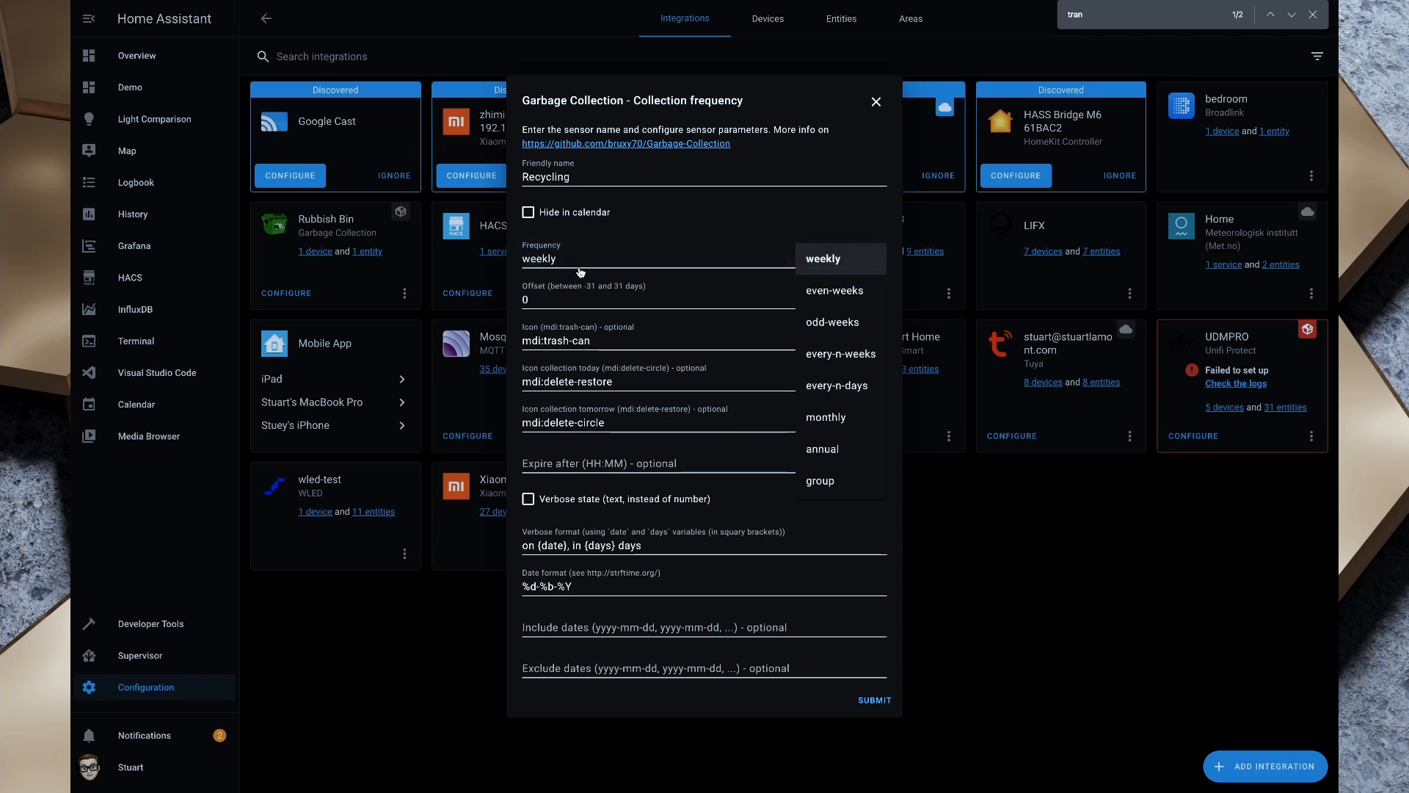
pyautogui.click(839, 290)
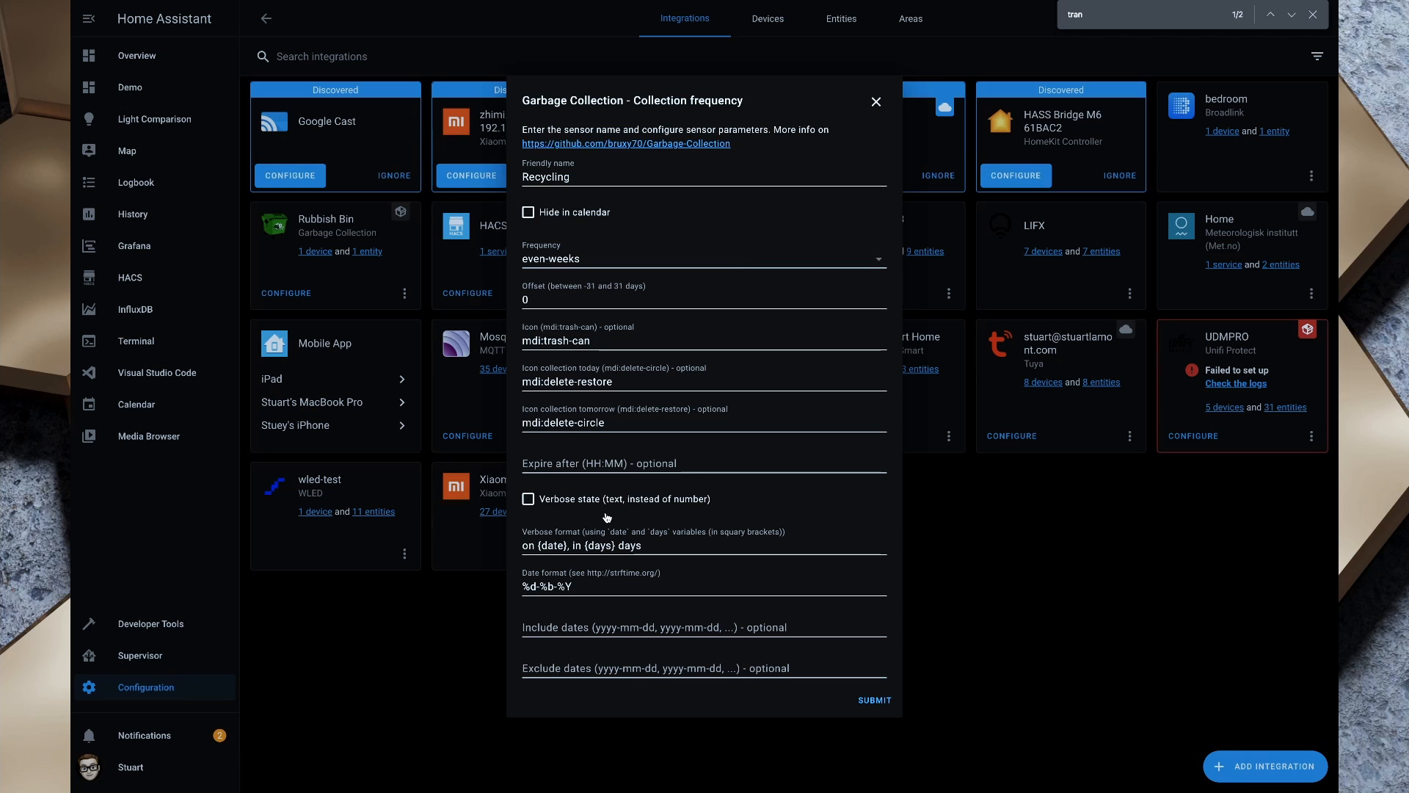
pyautogui.click(879, 699)
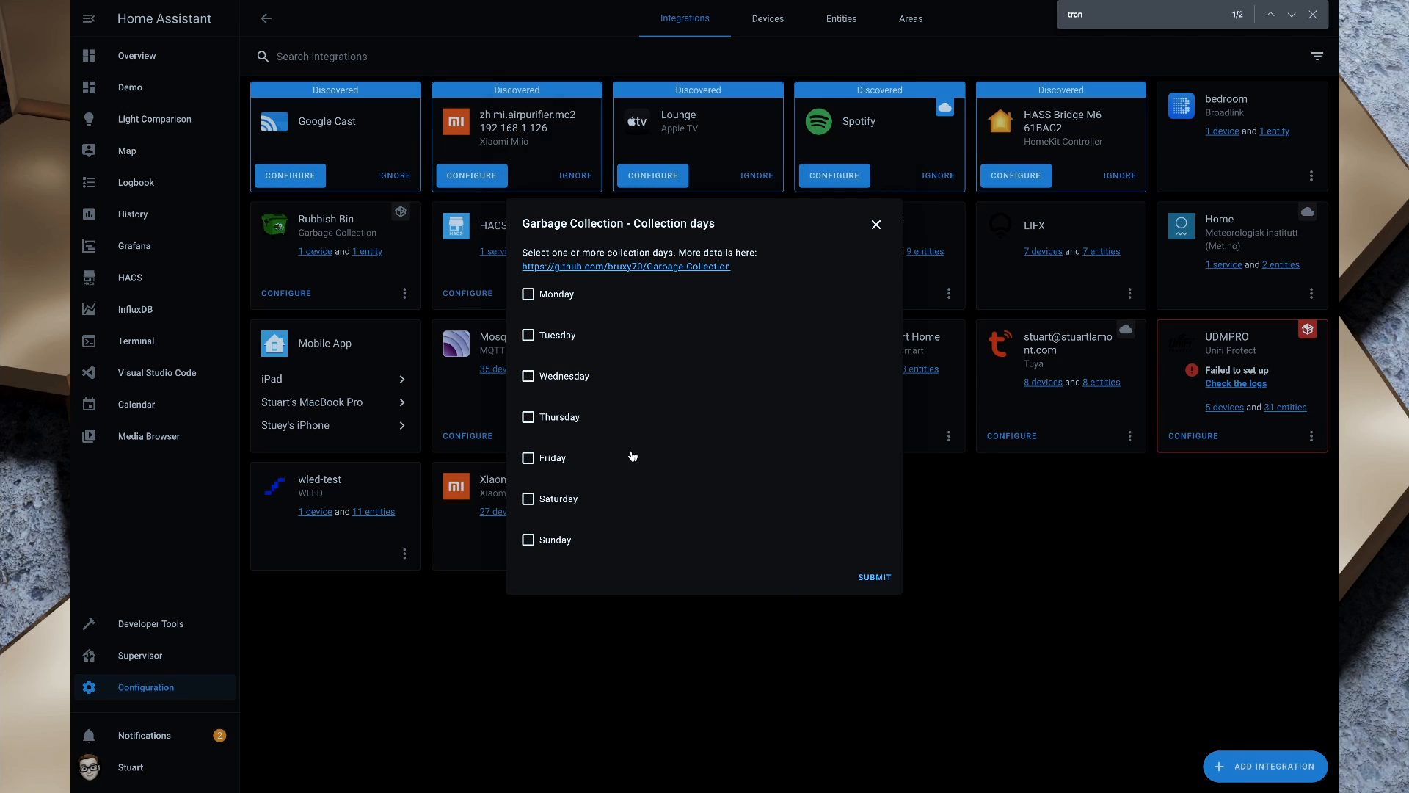
# Step: Set the Recycling collection day to Thursday with default additional parameters and assign it to the Front Porch area
pyautogui.click(528, 418)
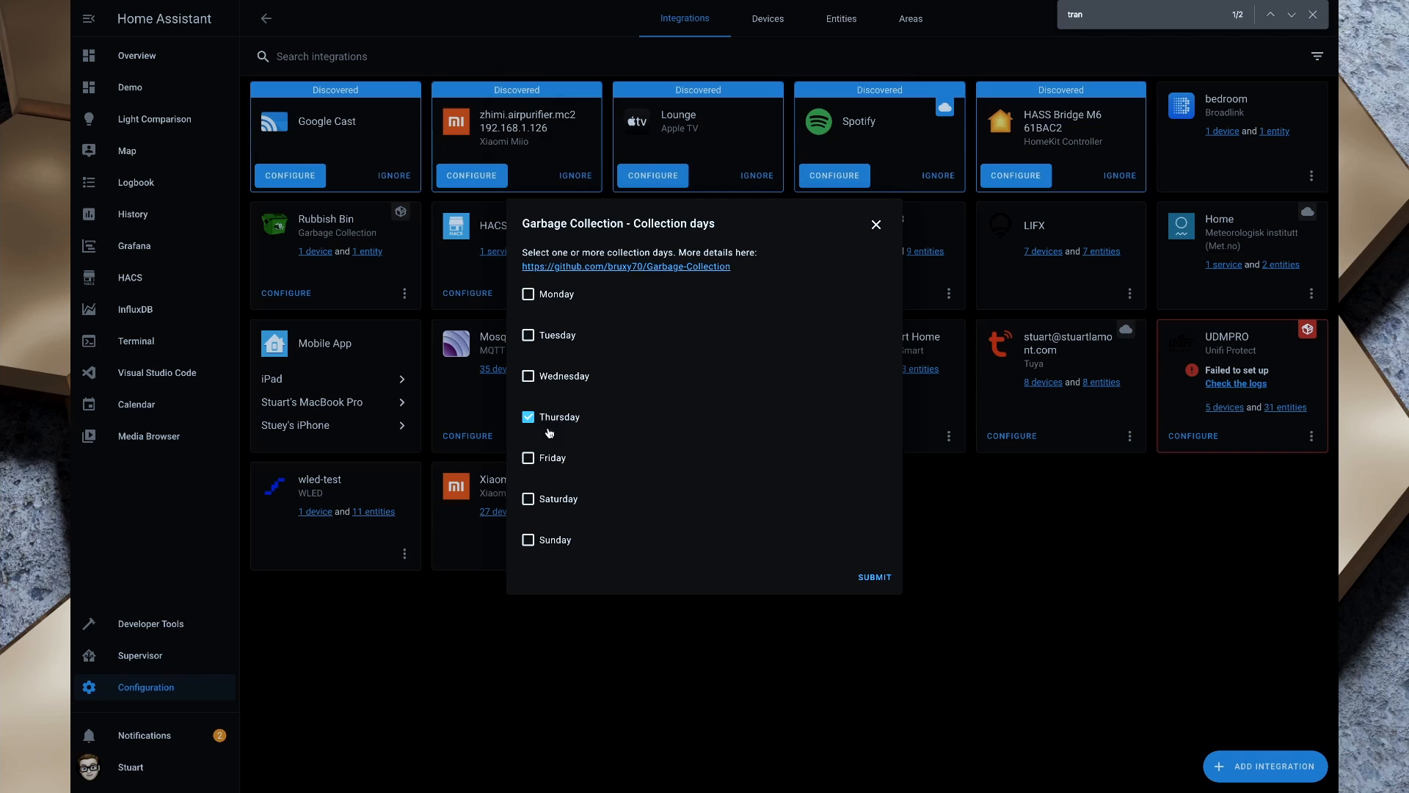
pyautogui.click(876, 580)
pyautogui.click(878, 618)
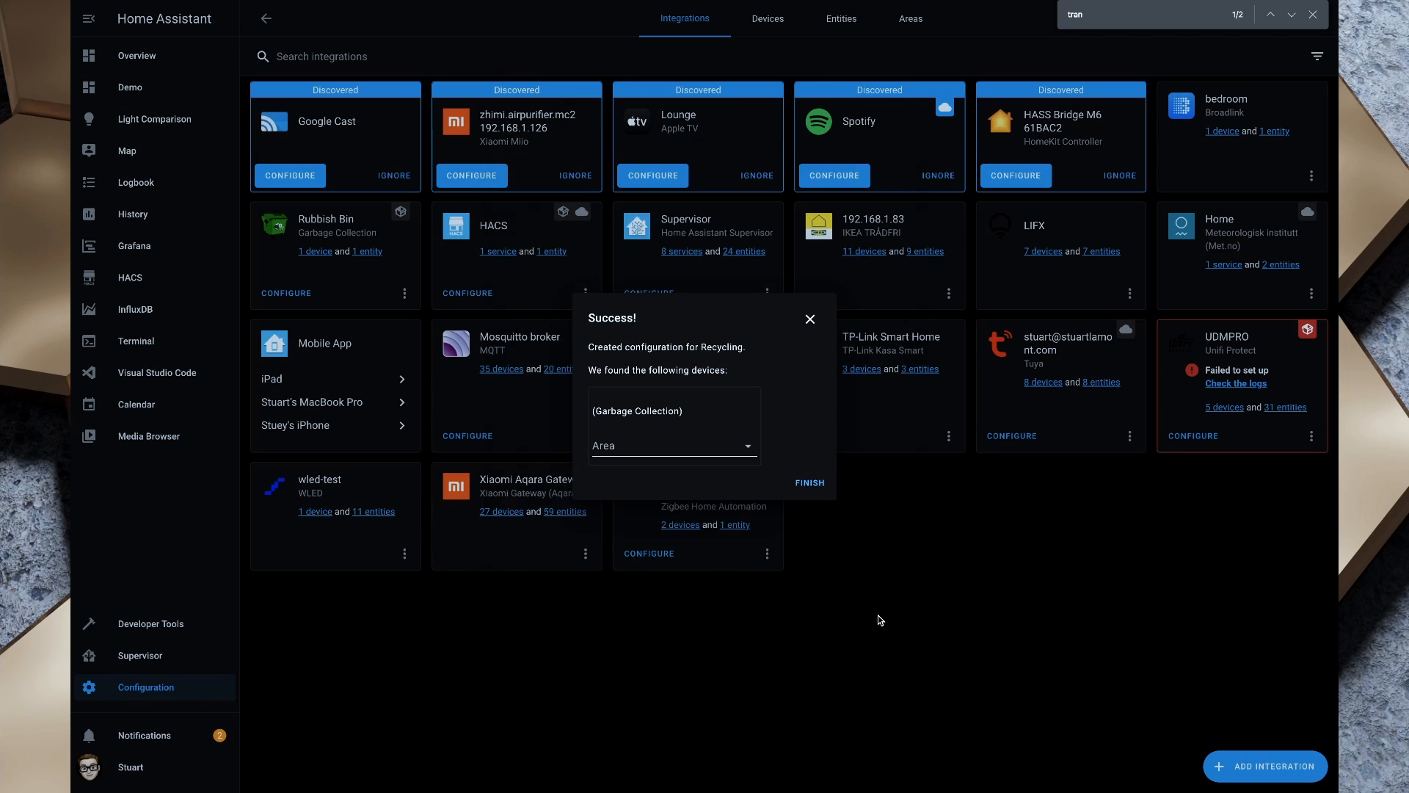
pyautogui.click(723, 441)
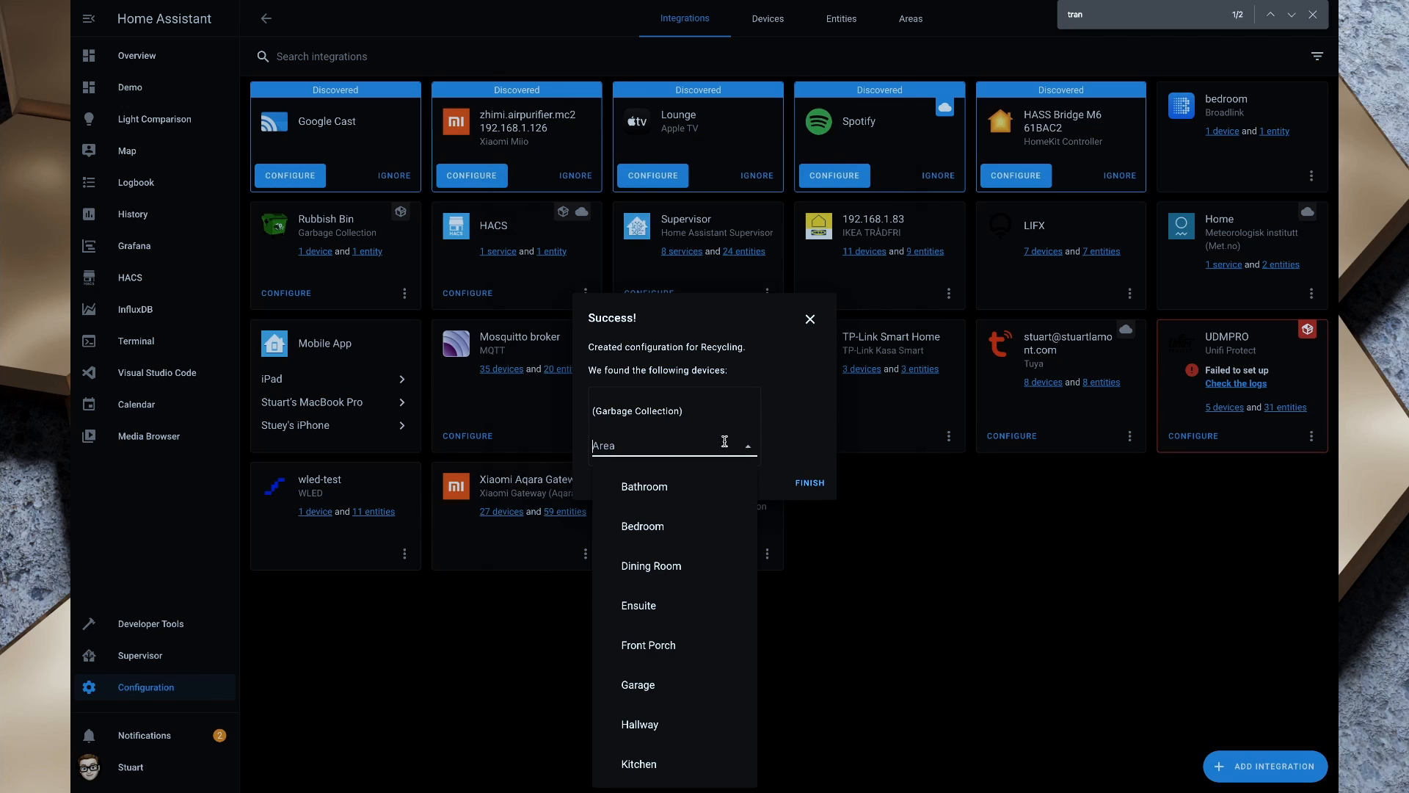
pyautogui.click(663, 650)
pyautogui.click(813, 483)
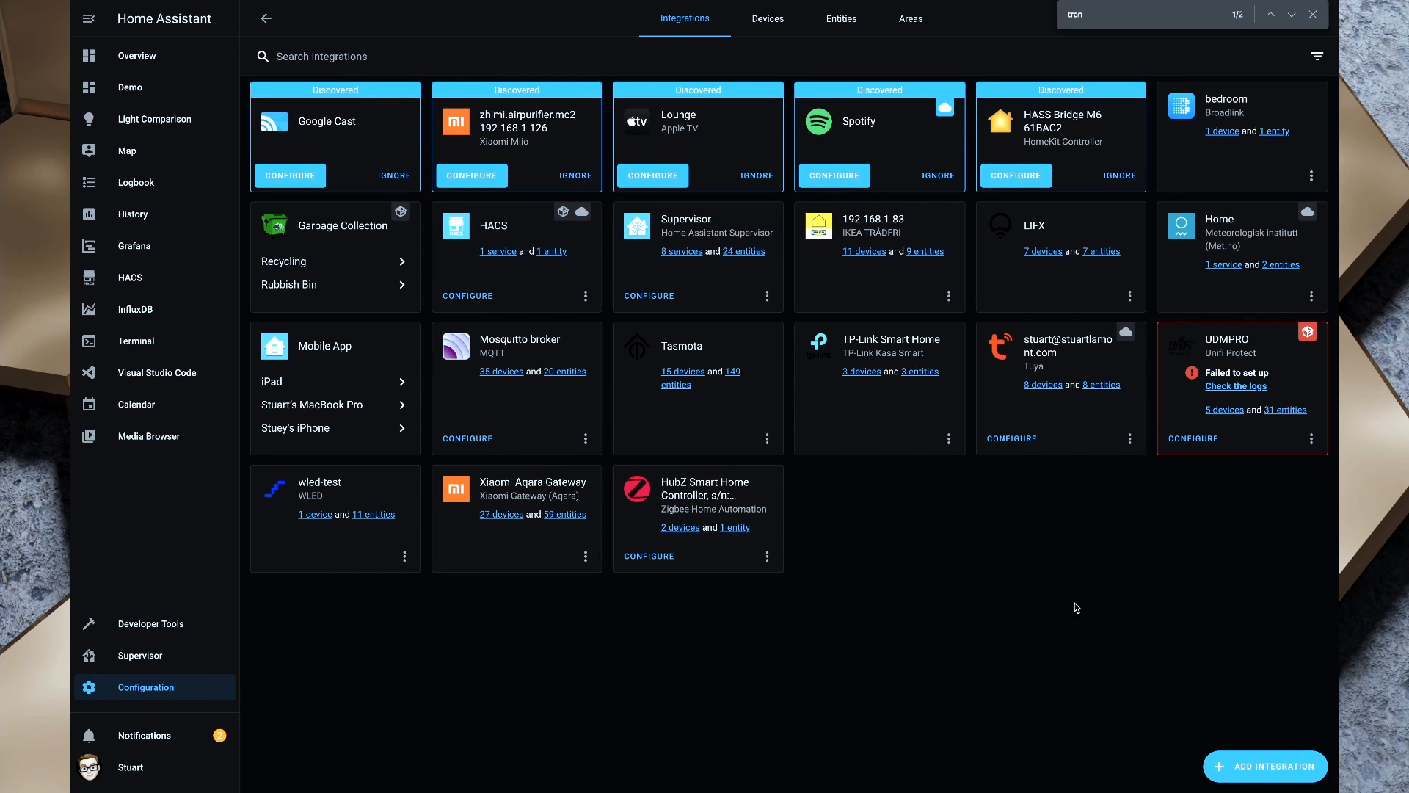
# Step: Add a third Garbage Collection integration with the friendly name "Green Waste" and the odd-weeks frequency
pyautogui.click(1259, 770)
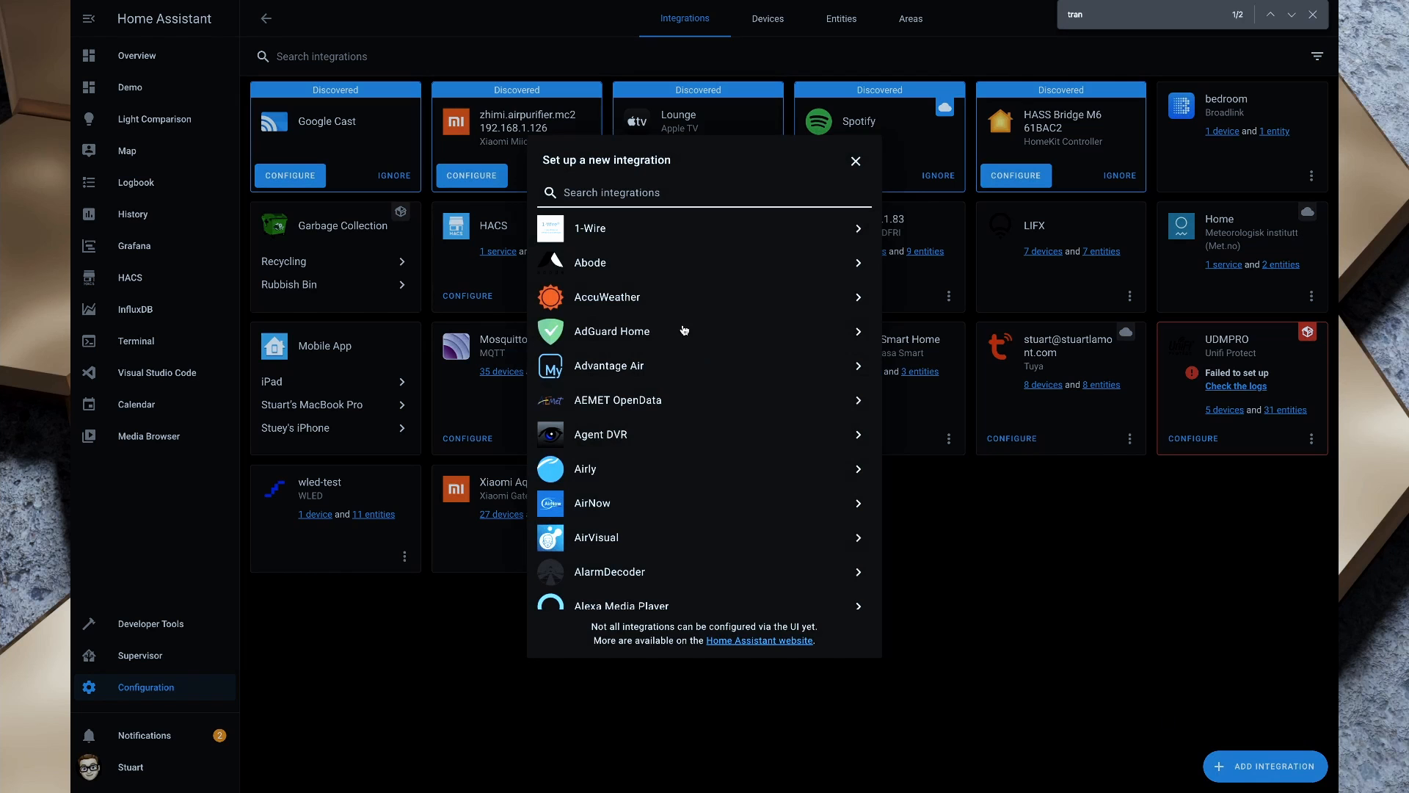
pyautogui.write('Gar')
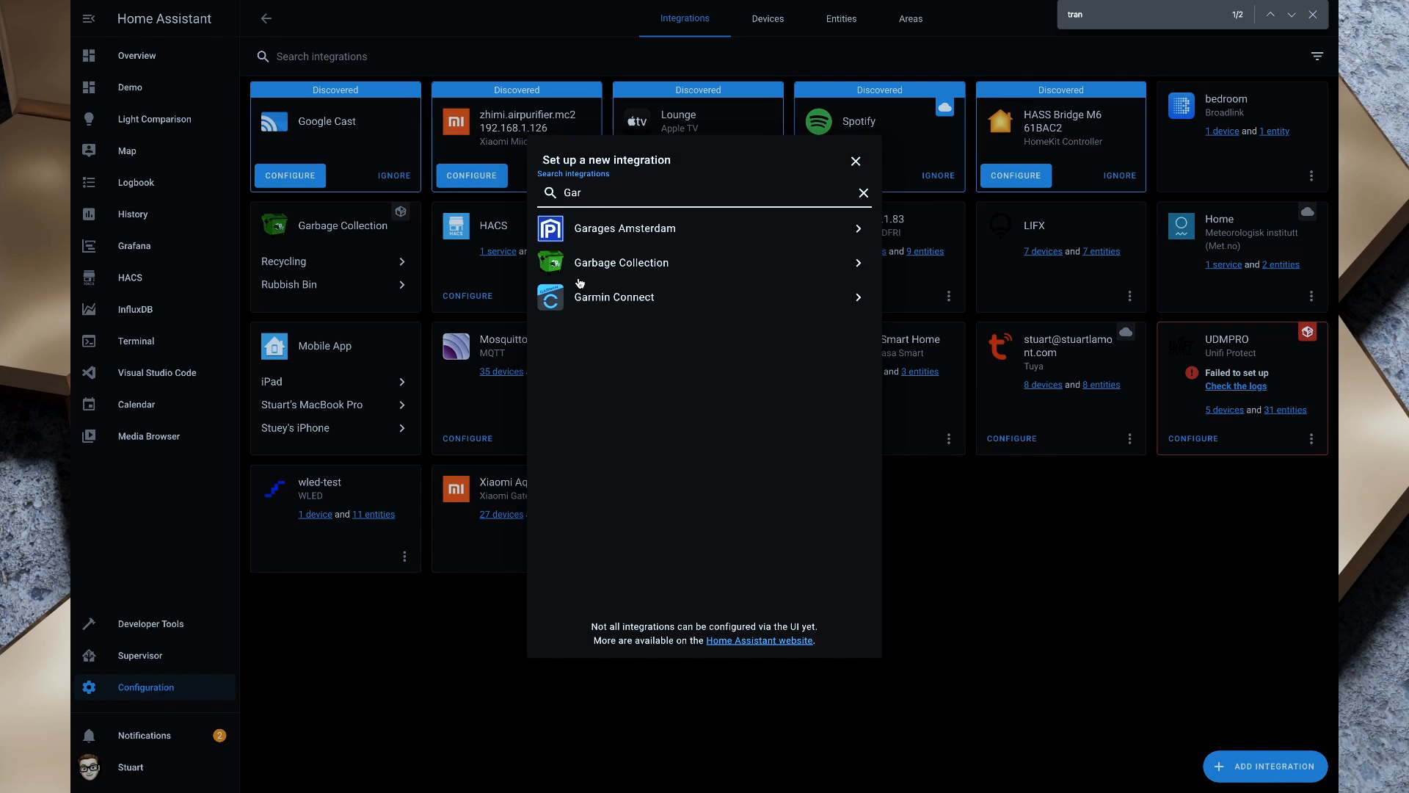
pyautogui.click(605, 266)
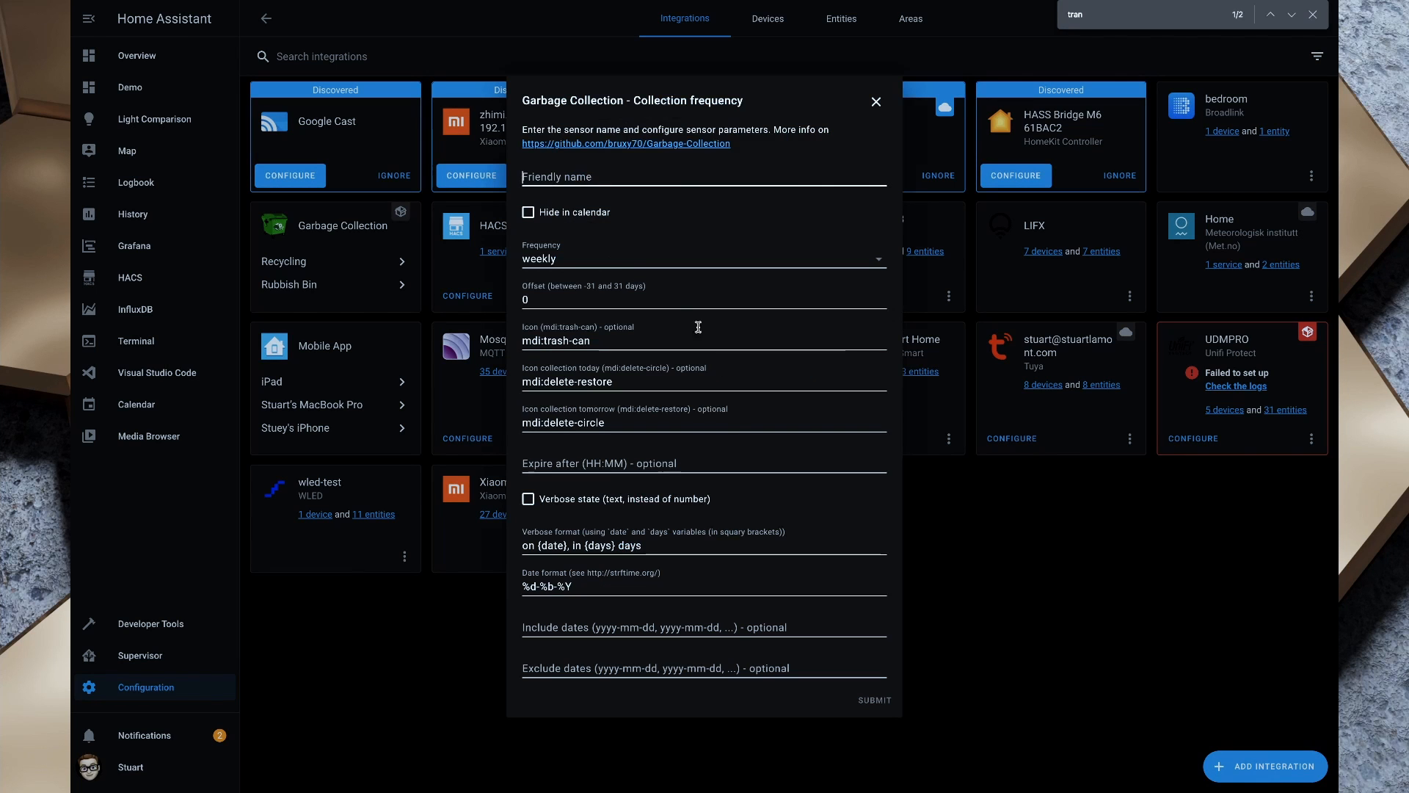
pyautogui.click(561, 170)
pyautogui.write('Greew')
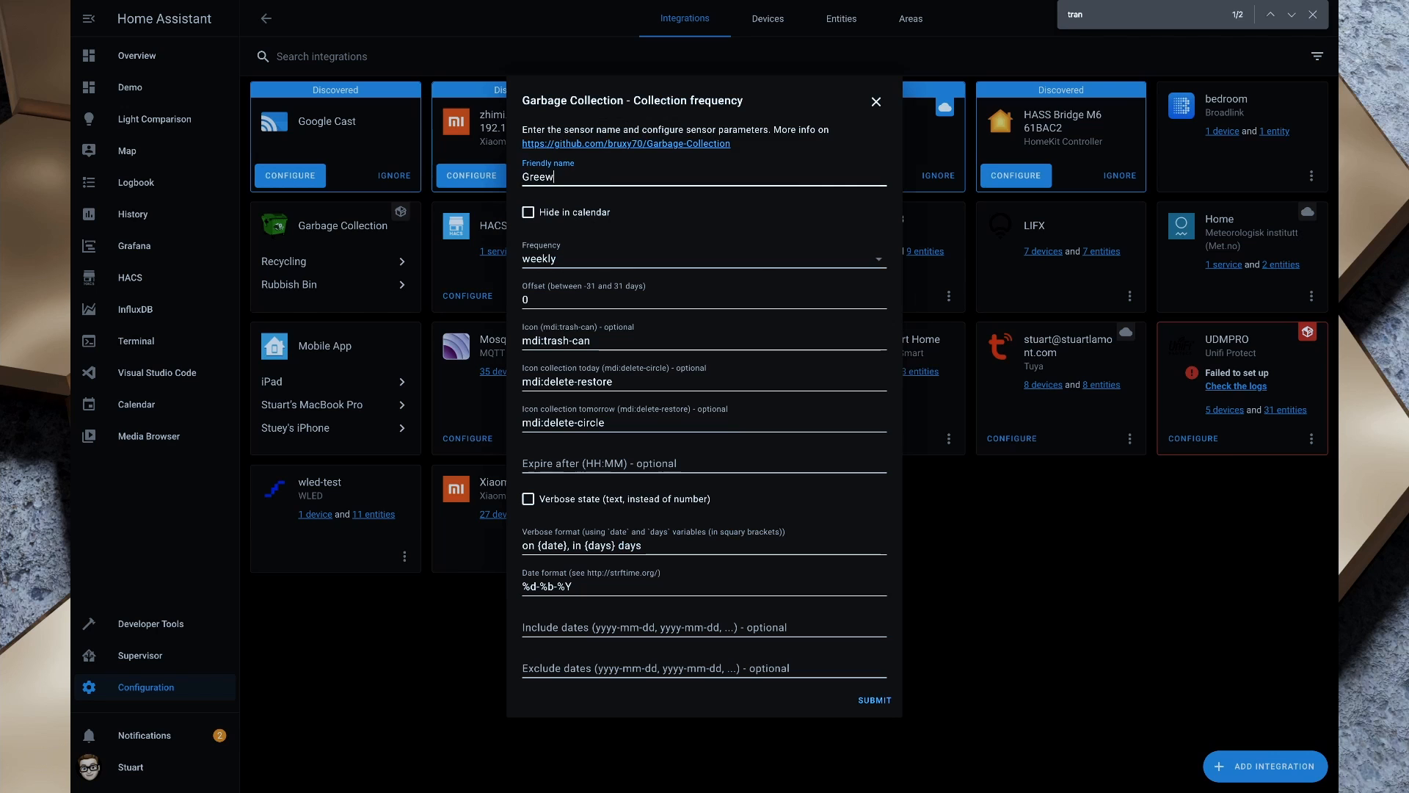
pyautogui.press('BackSpace')
pyautogui.write('n Waste')
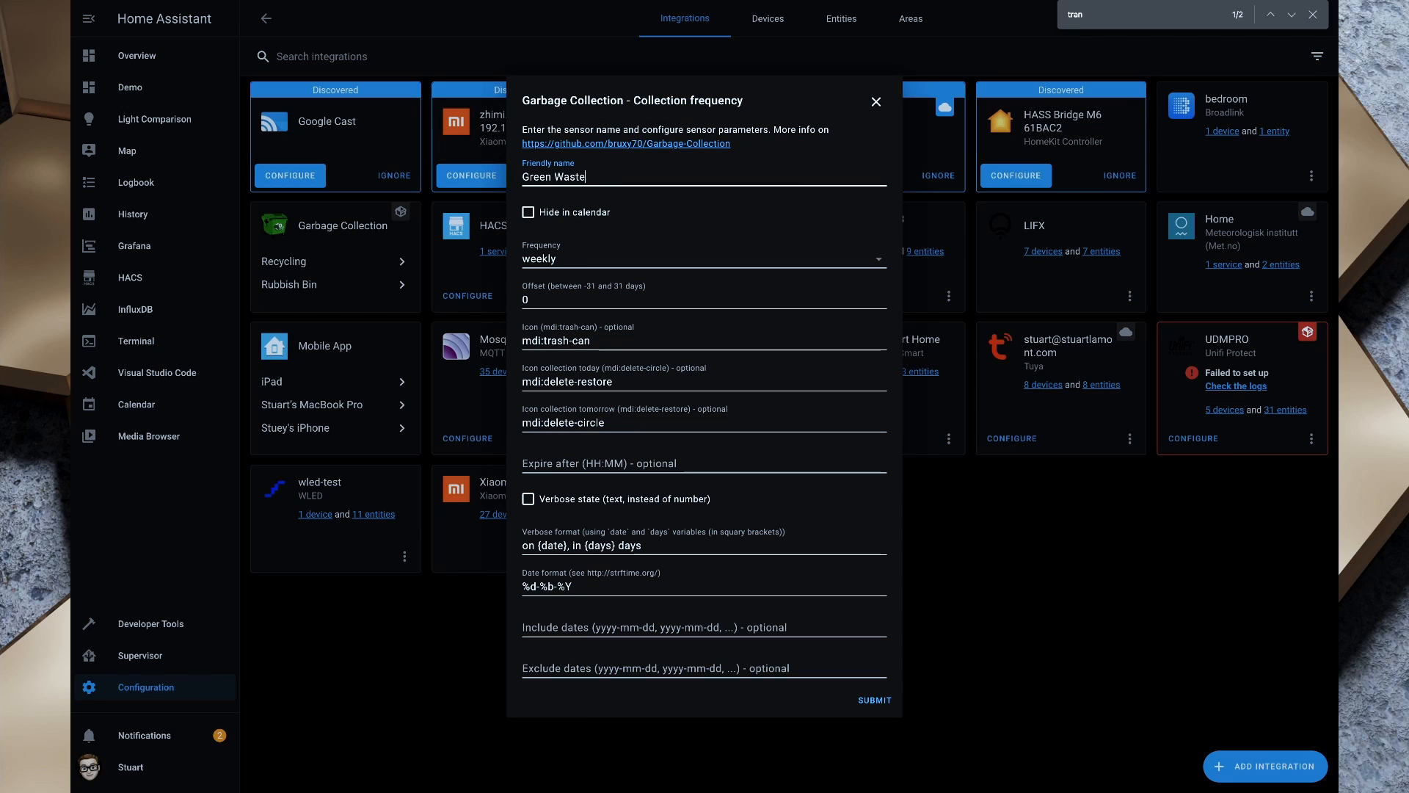
pyautogui.click(576, 260)
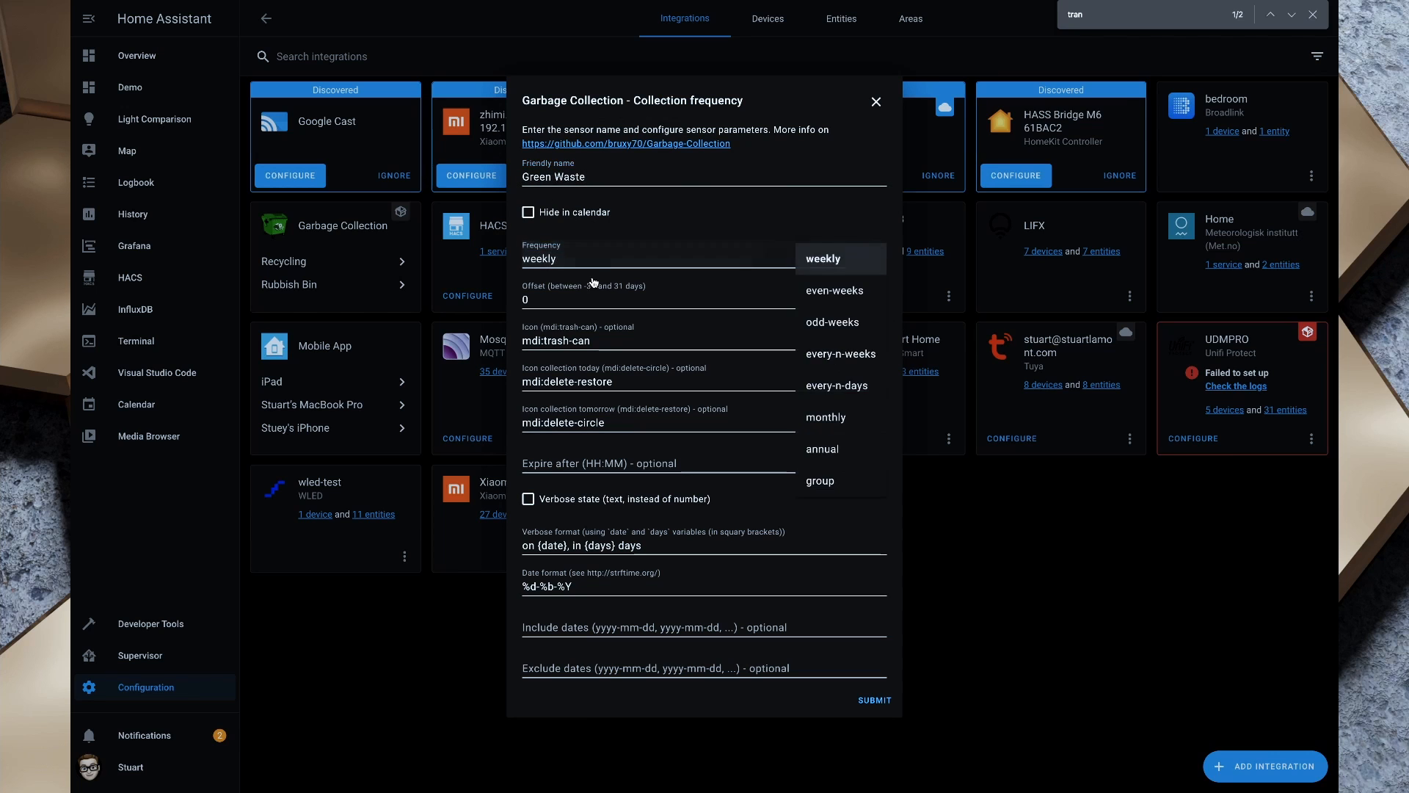
pyautogui.click(828, 322)
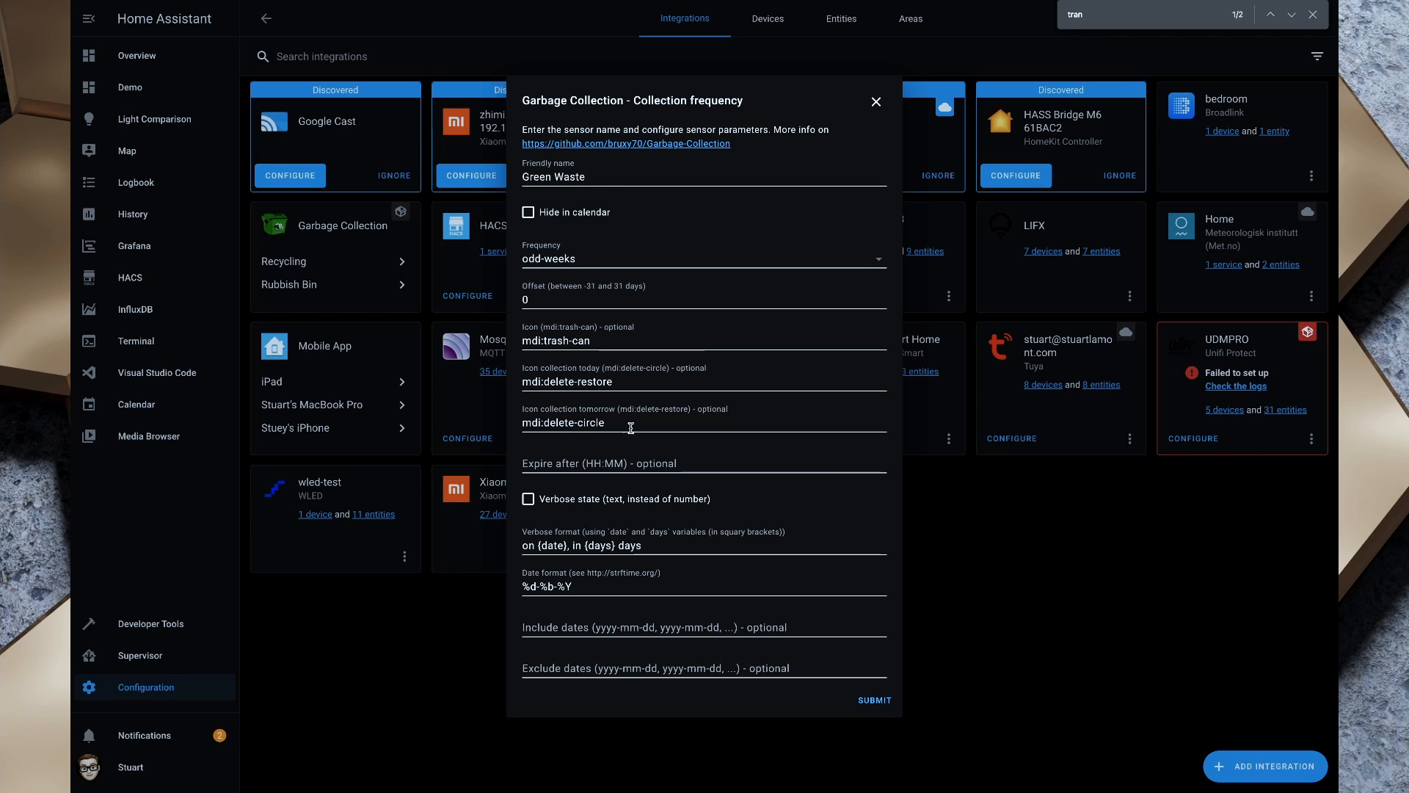
pyautogui.click(873, 699)
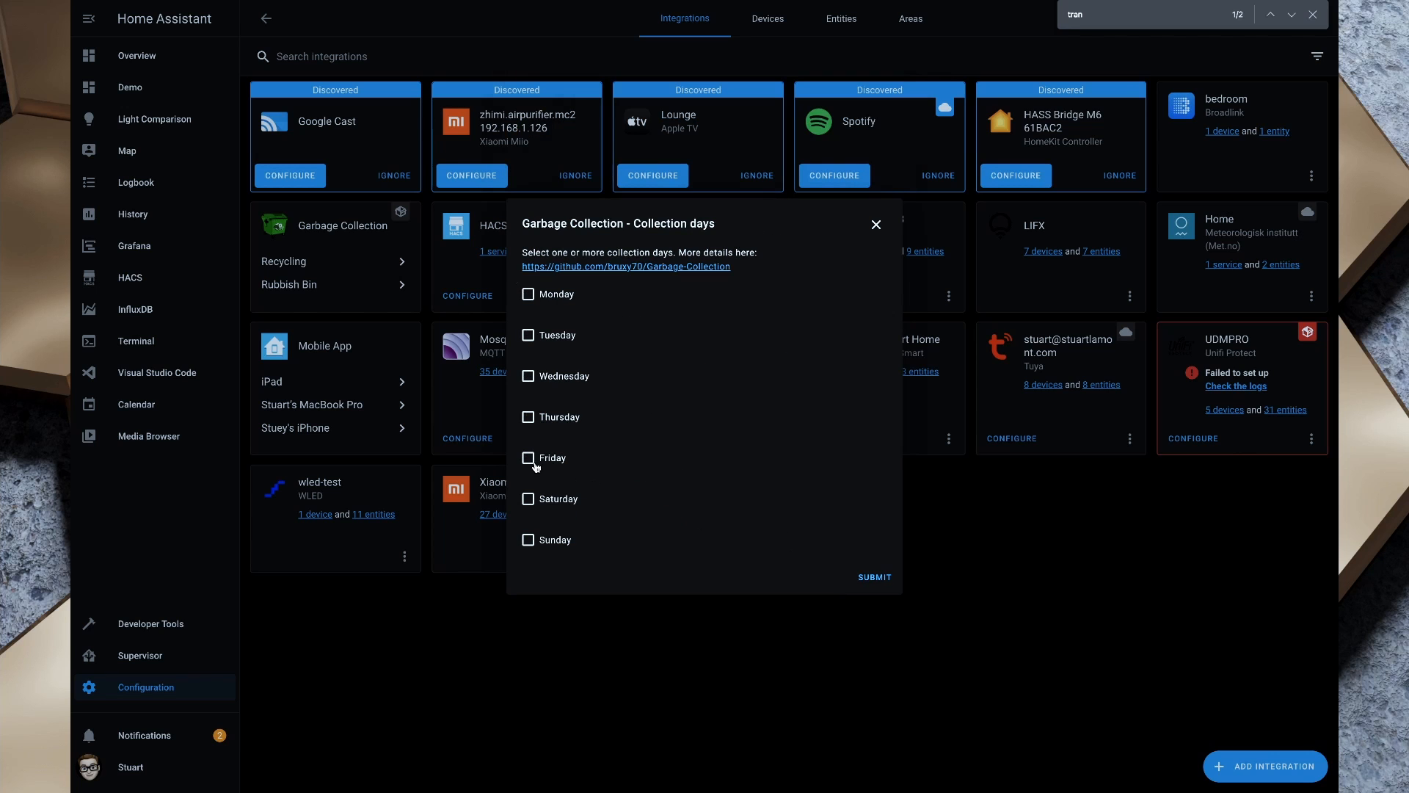
# Step: Set the Green Waste collection day to Thursday and assign it to the Front Porch area, finishing its setup
pyautogui.click(529, 416)
pyautogui.click(874, 577)
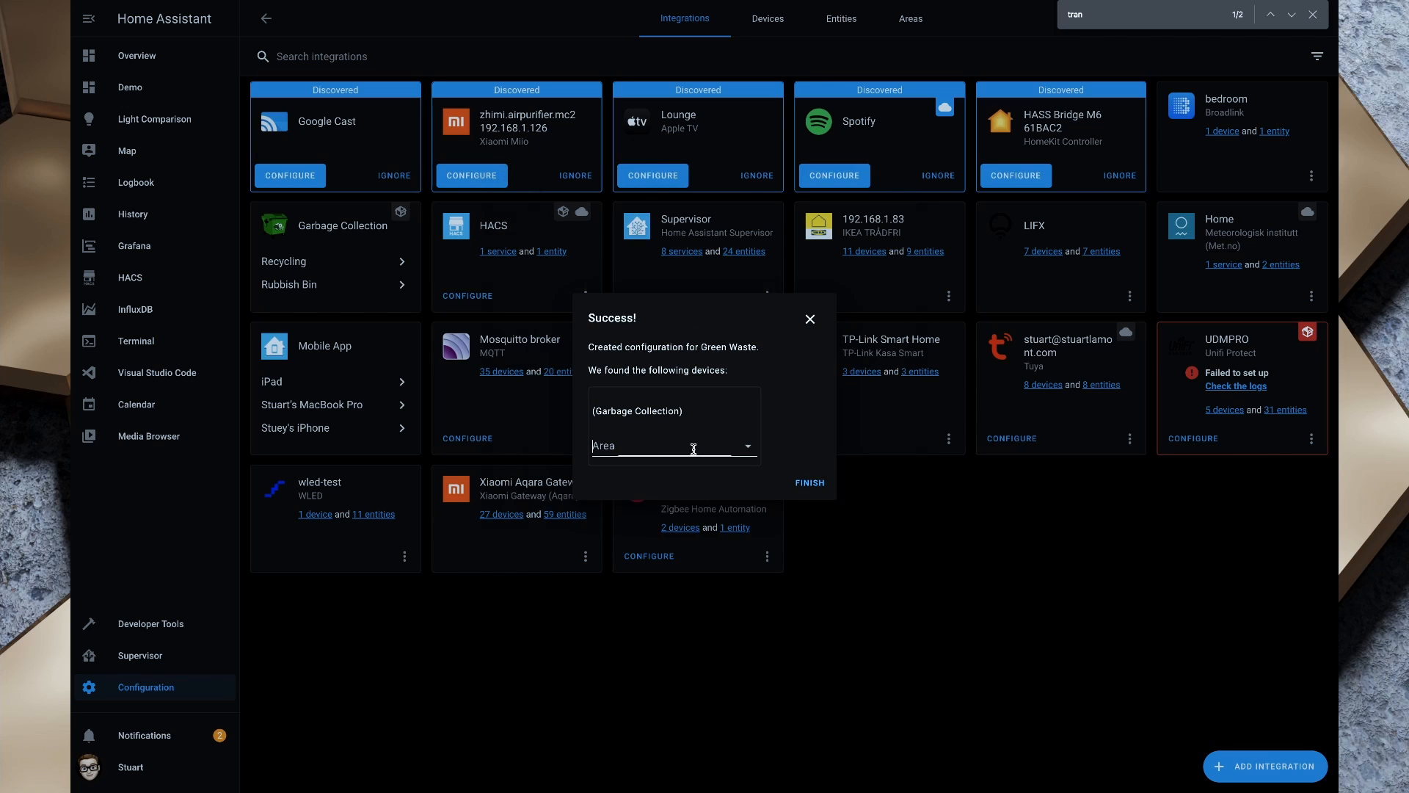
pyautogui.click(693, 446)
pyautogui.click(659, 644)
pyautogui.click(811, 483)
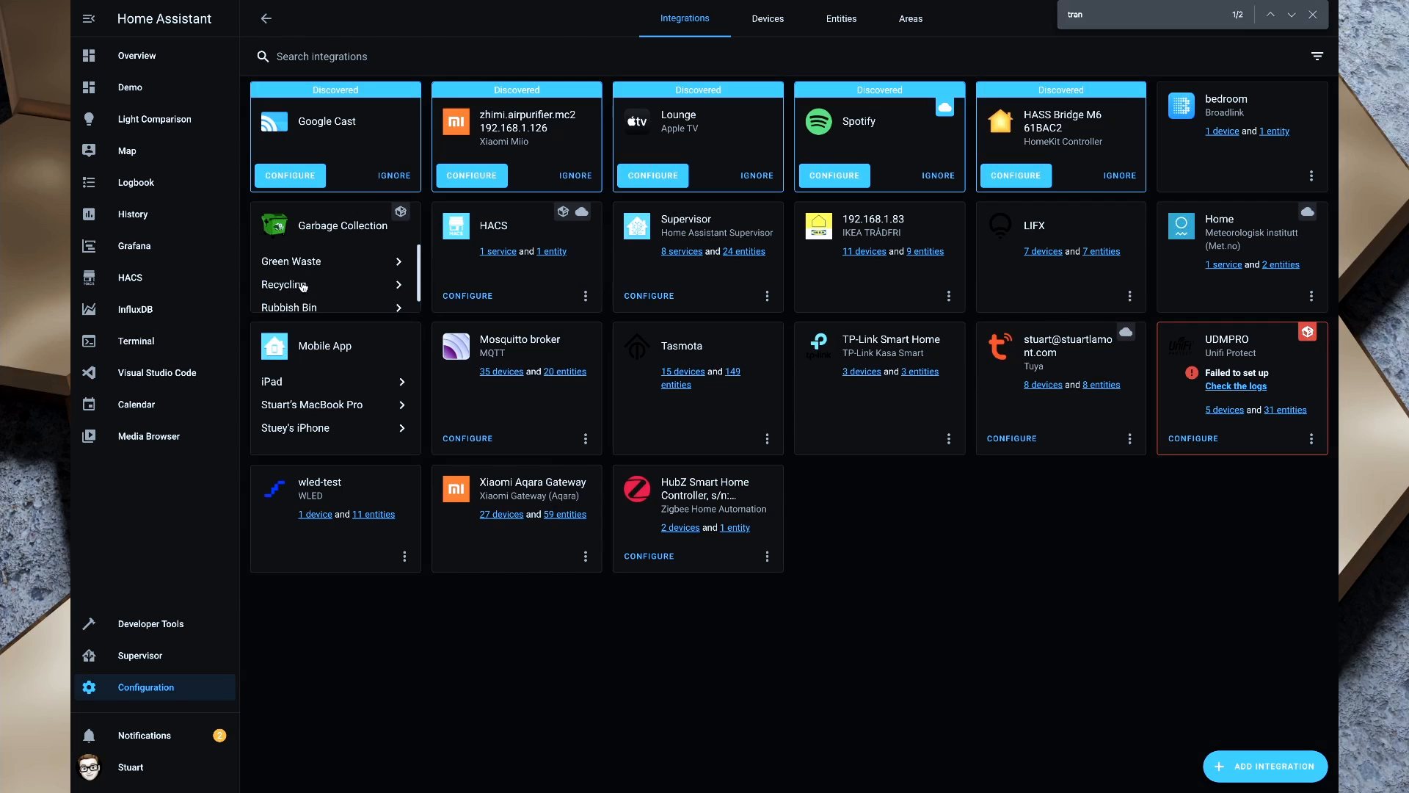
# Step: Review the configured Garbage Collection entries and check their collection dates in the calendar, then return to the overview dashboard
pyautogui.scroll(-1, 308, 277)
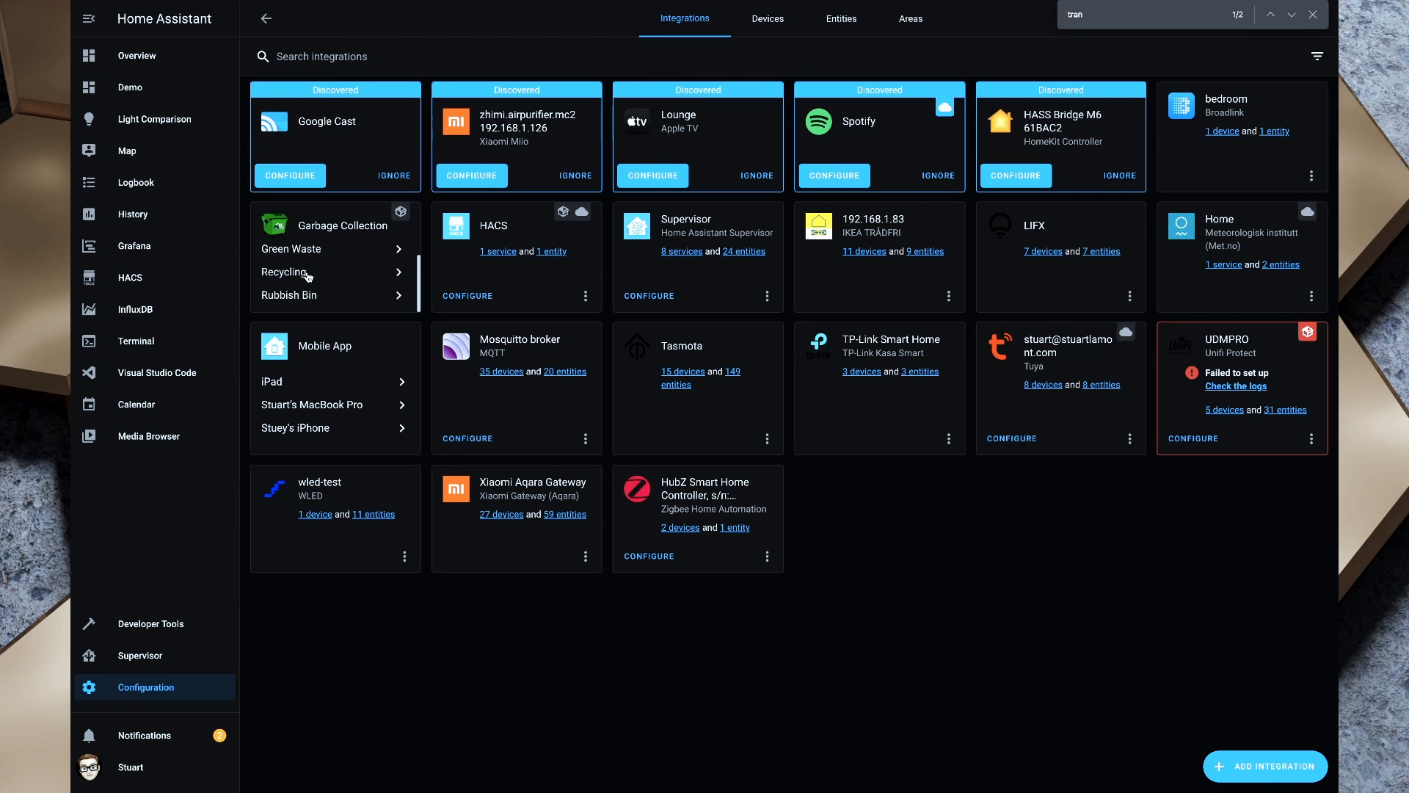
pyautogui.click(139, 408)
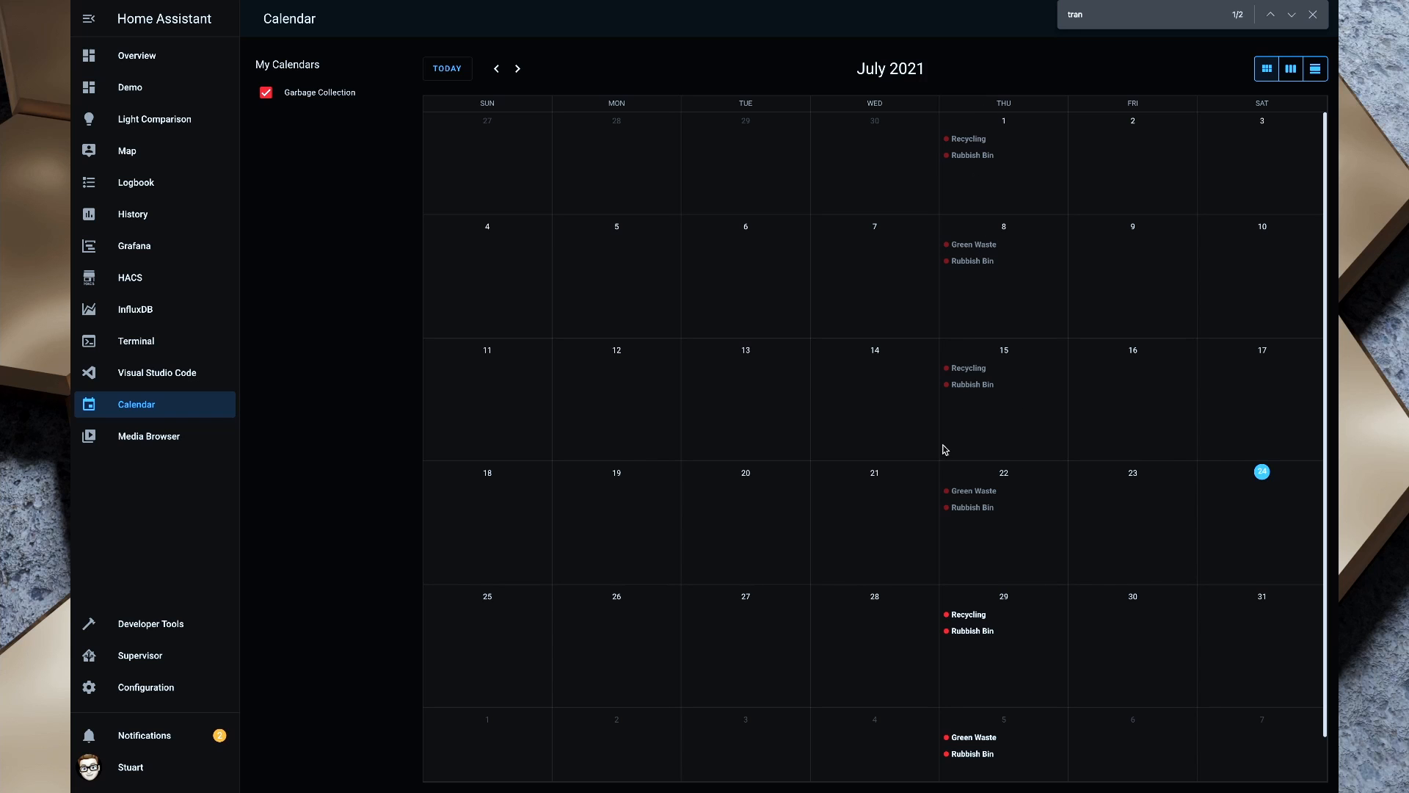
pyautogui.hotkey('alt', 'Left')
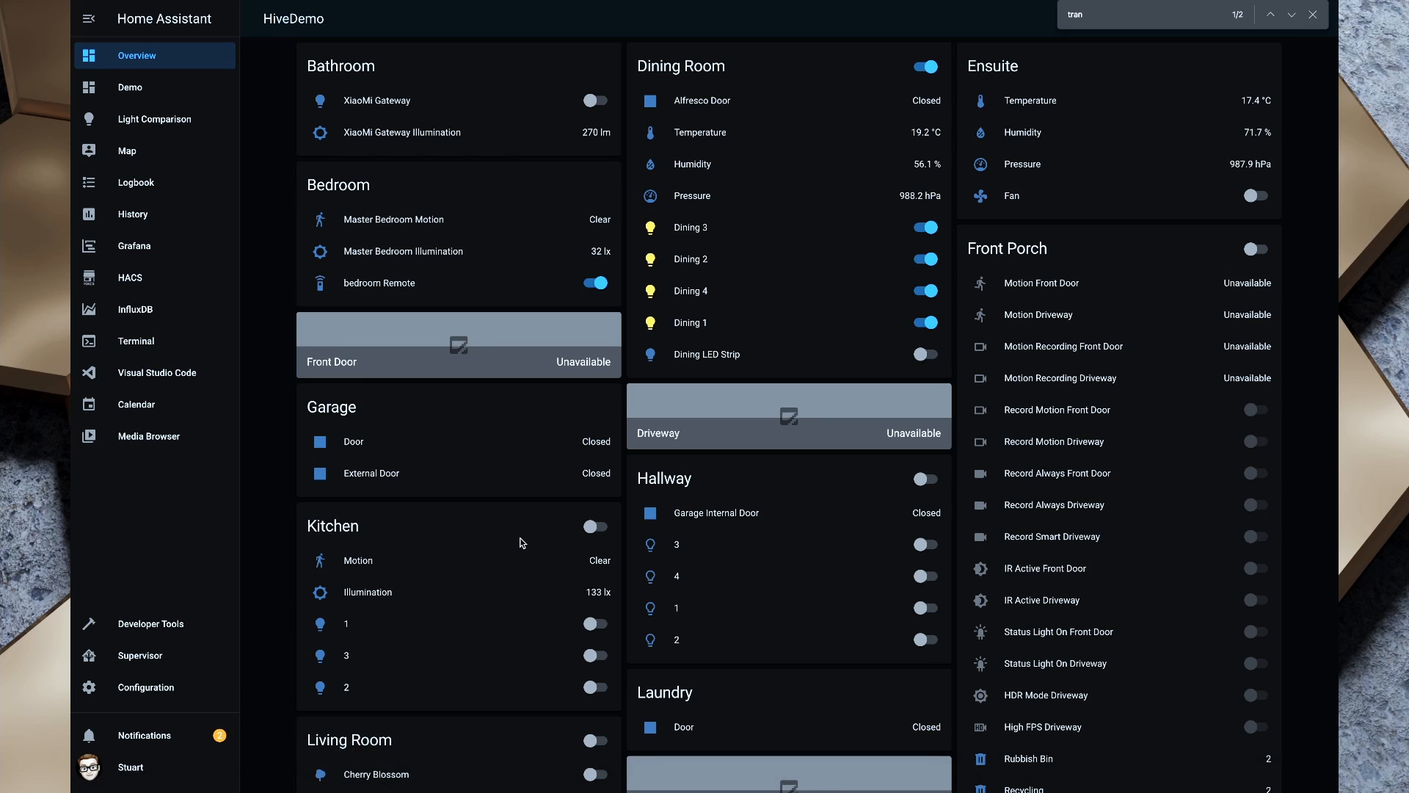
# Step: From the blueprints configuration, search the community Blueprints Exchange for "Garbage" and open the Garbage reminder topic
pyautogui.click(134, 688)
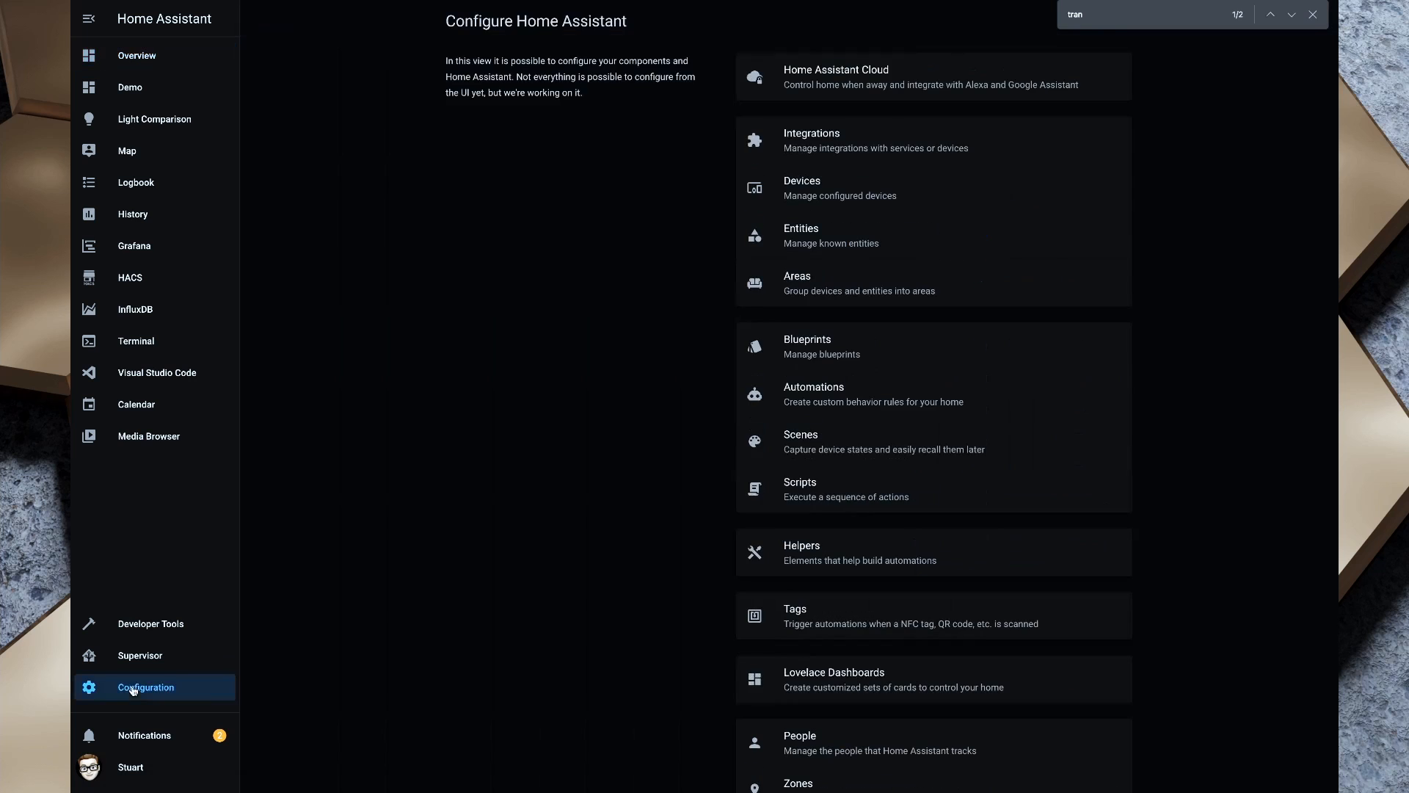
pyautogui.click(813, 356)
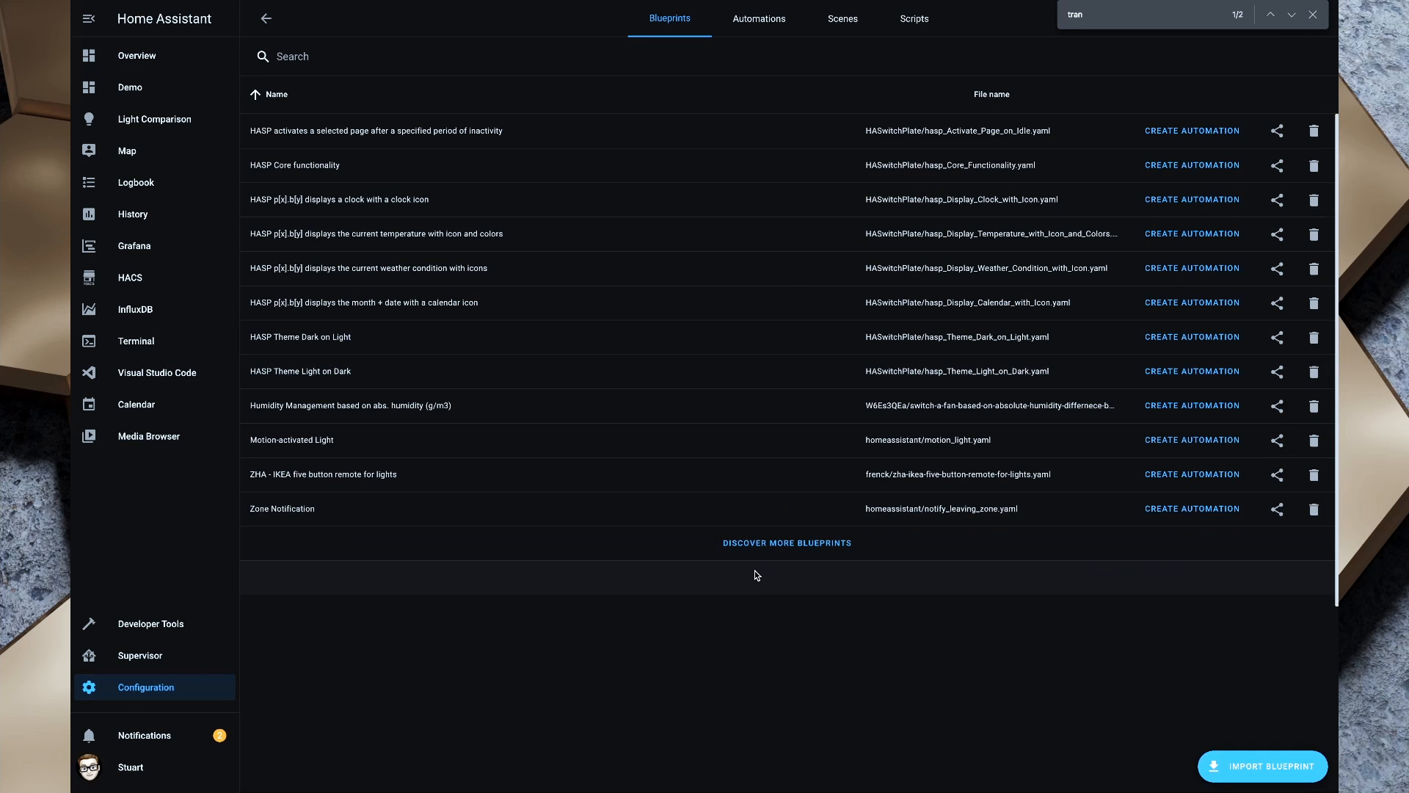
pyautogui.click(756, 547)
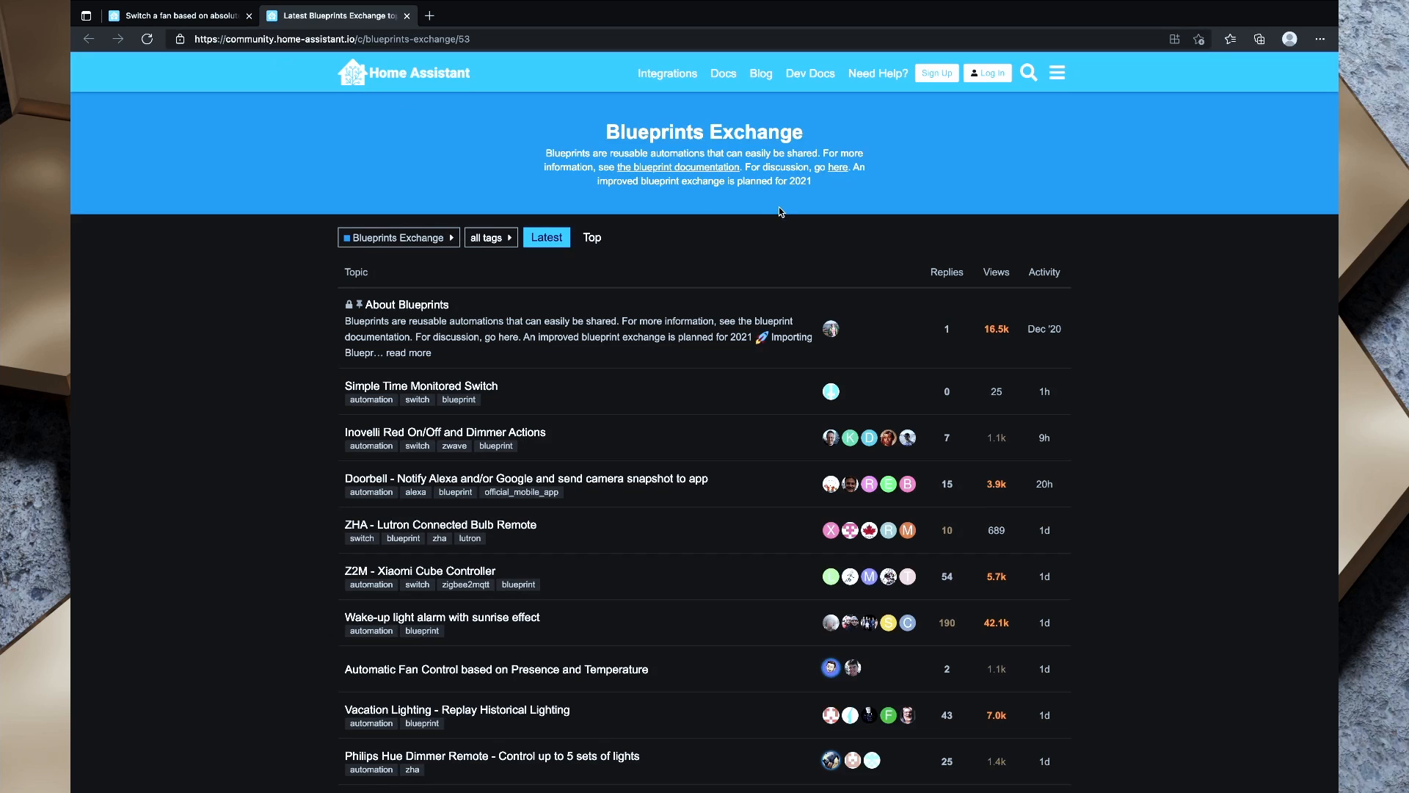
pyautogui.click(1028, 72)
pyautogui.write('Garbage')
pyautogui.press('Return')
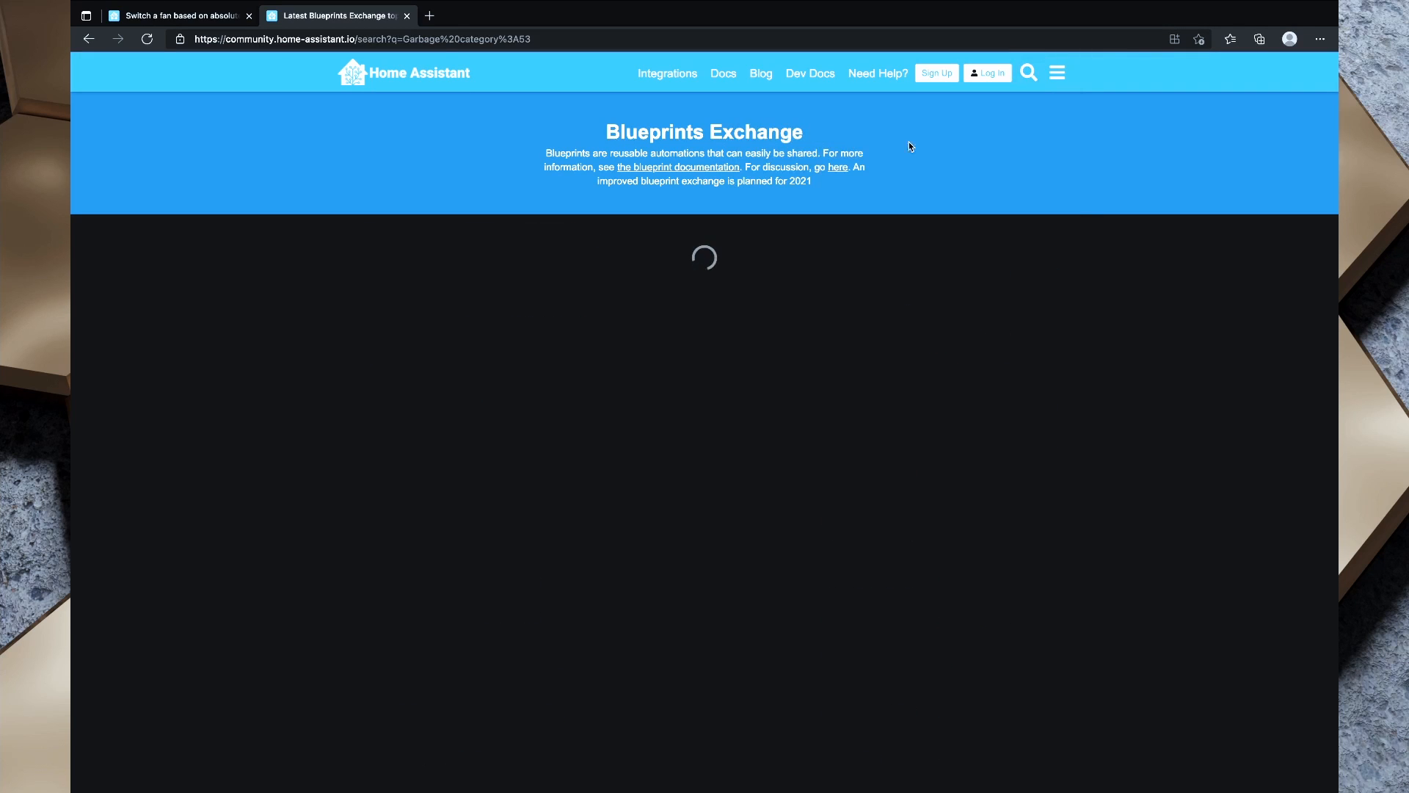
pyautogui.click(411, 204)
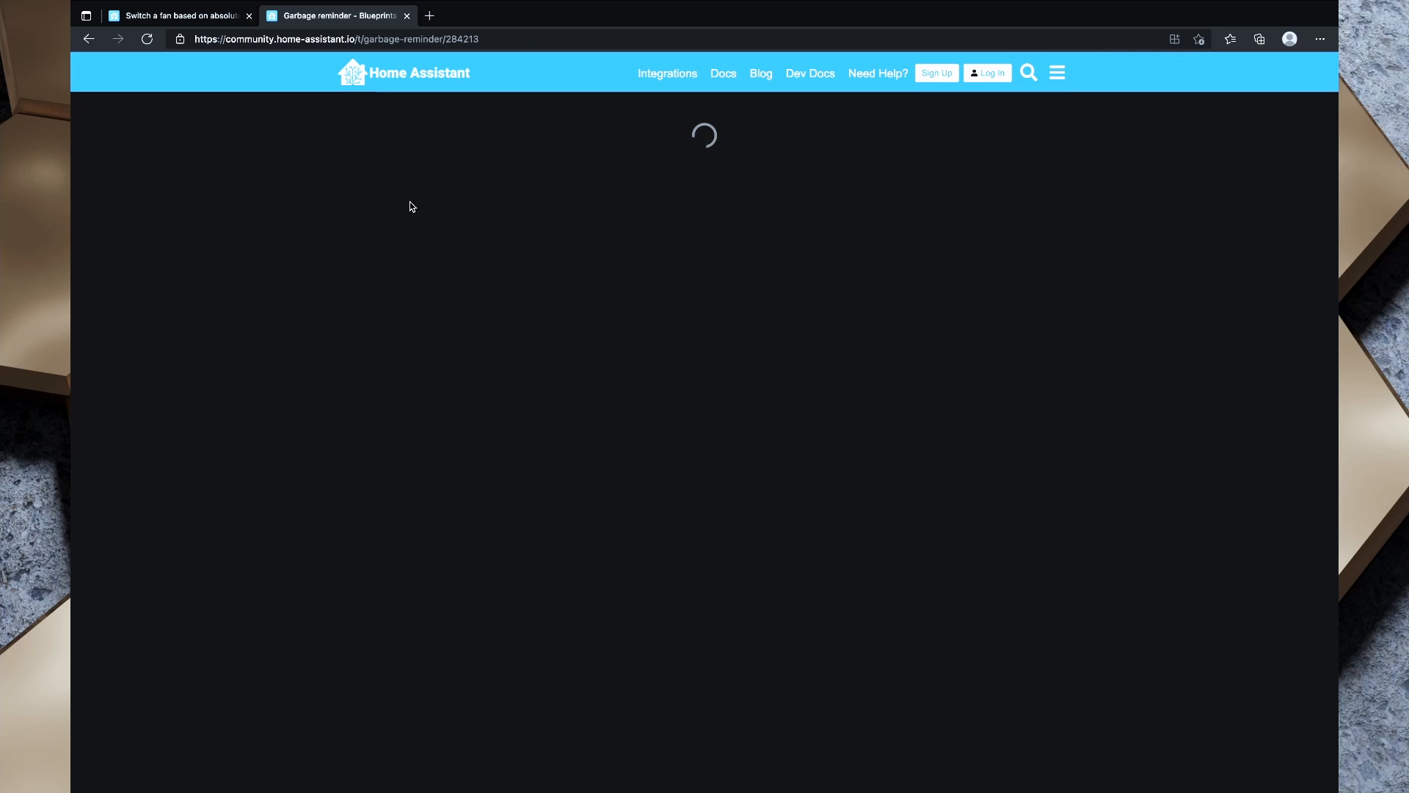
# Step: Copy the Garbage reminder topic's URL and import the blueprint from it under the path westenberg/garbage-reminder
pyautogui.scroll(-1, 613, 379)
pyautogui.scroll(1, 613, 379)
pyautogui.click(482, 37)
pyautogui.hotkey('ctrl', 'c')
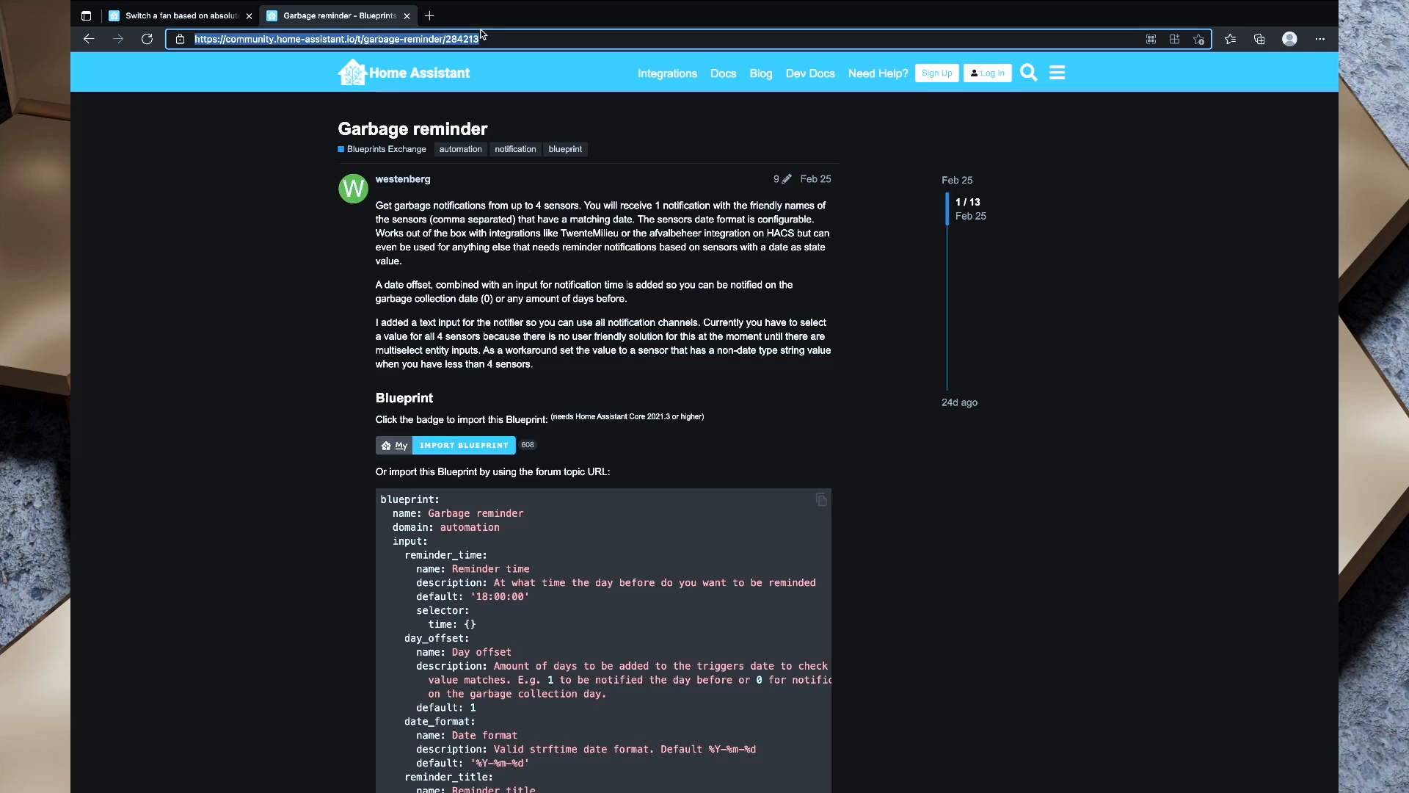
pyautogui.hotkey('alt', 'Tab')
pyautogui.click(1226, 765)
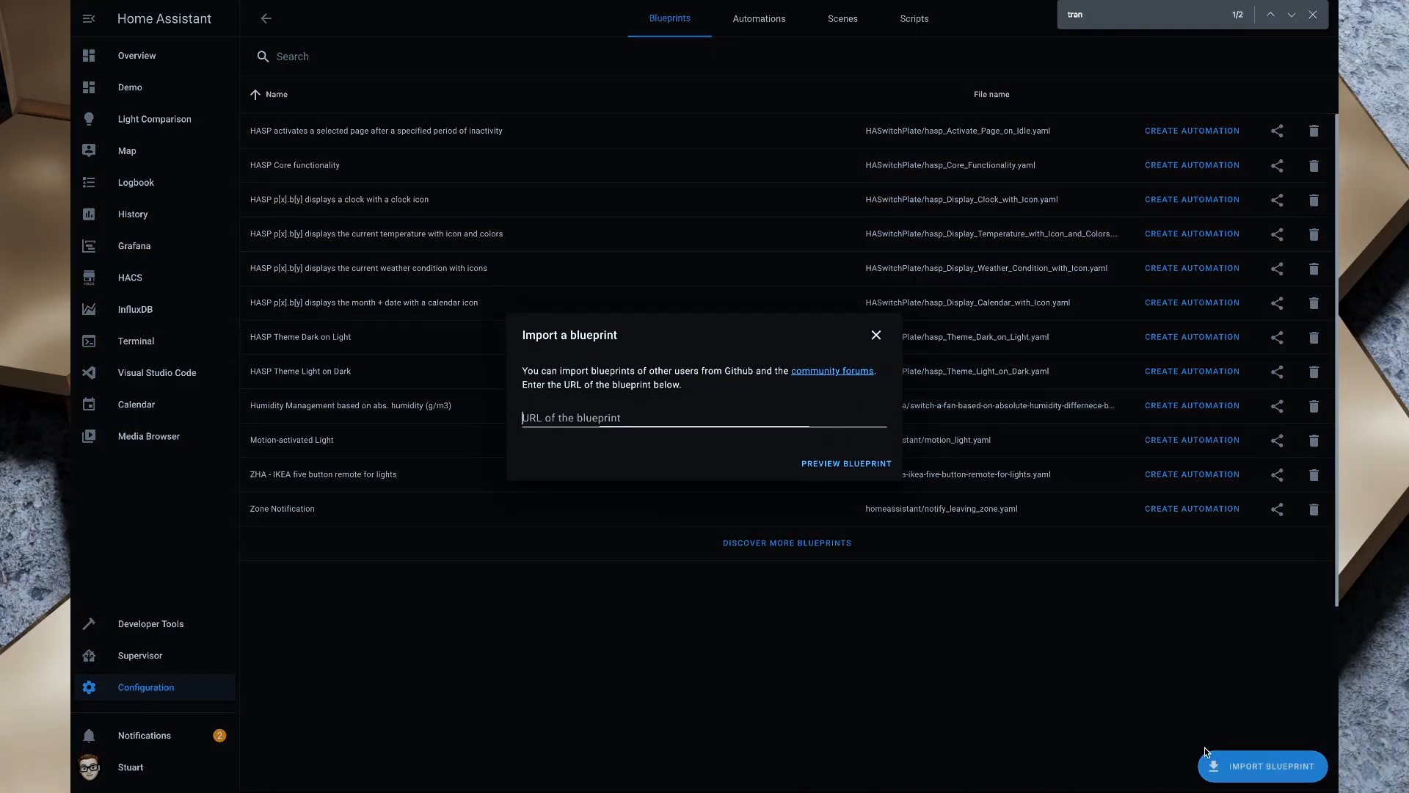
pyautogui.hotkey('ctrl', 'v')
pyautogui.click(839, 465)
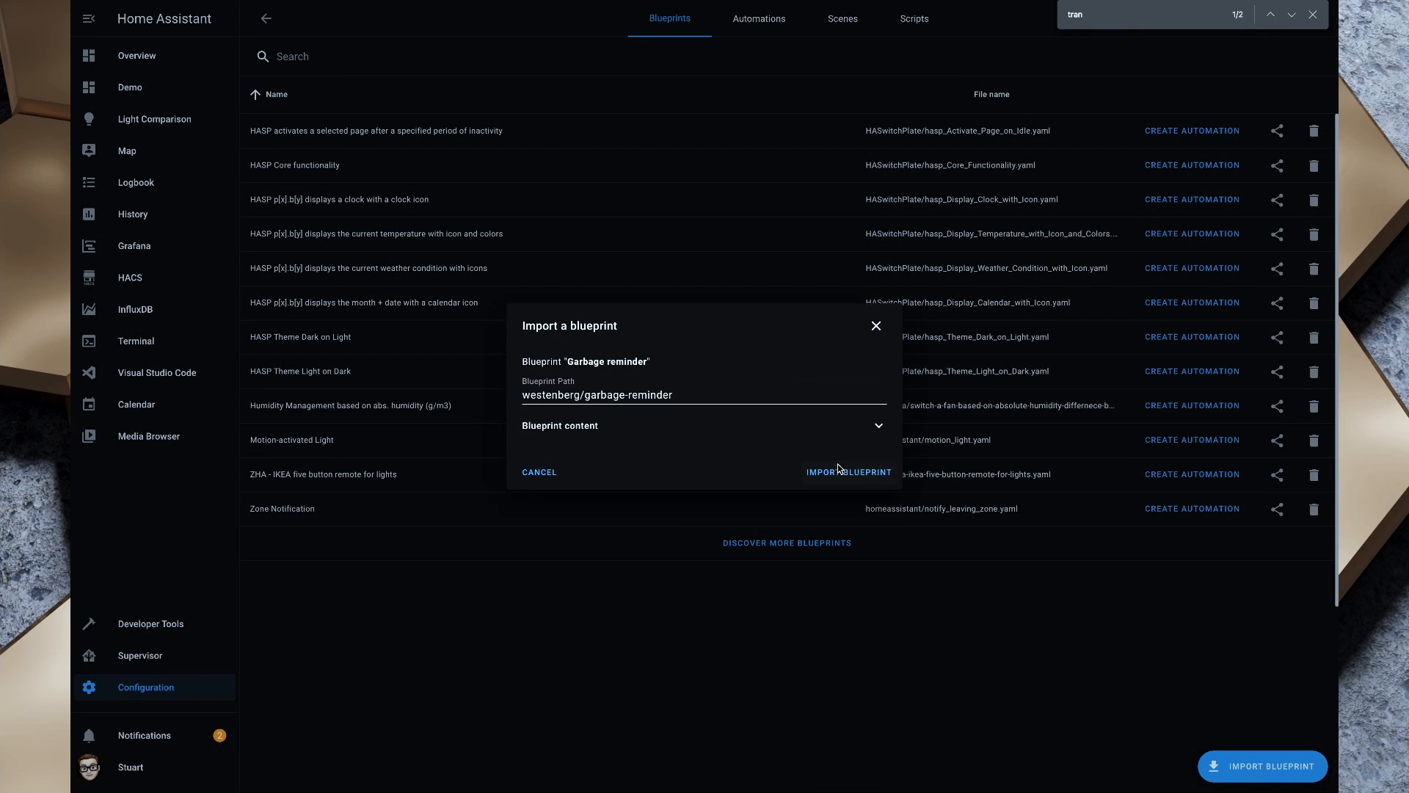
pyautogui.click(839, 470)
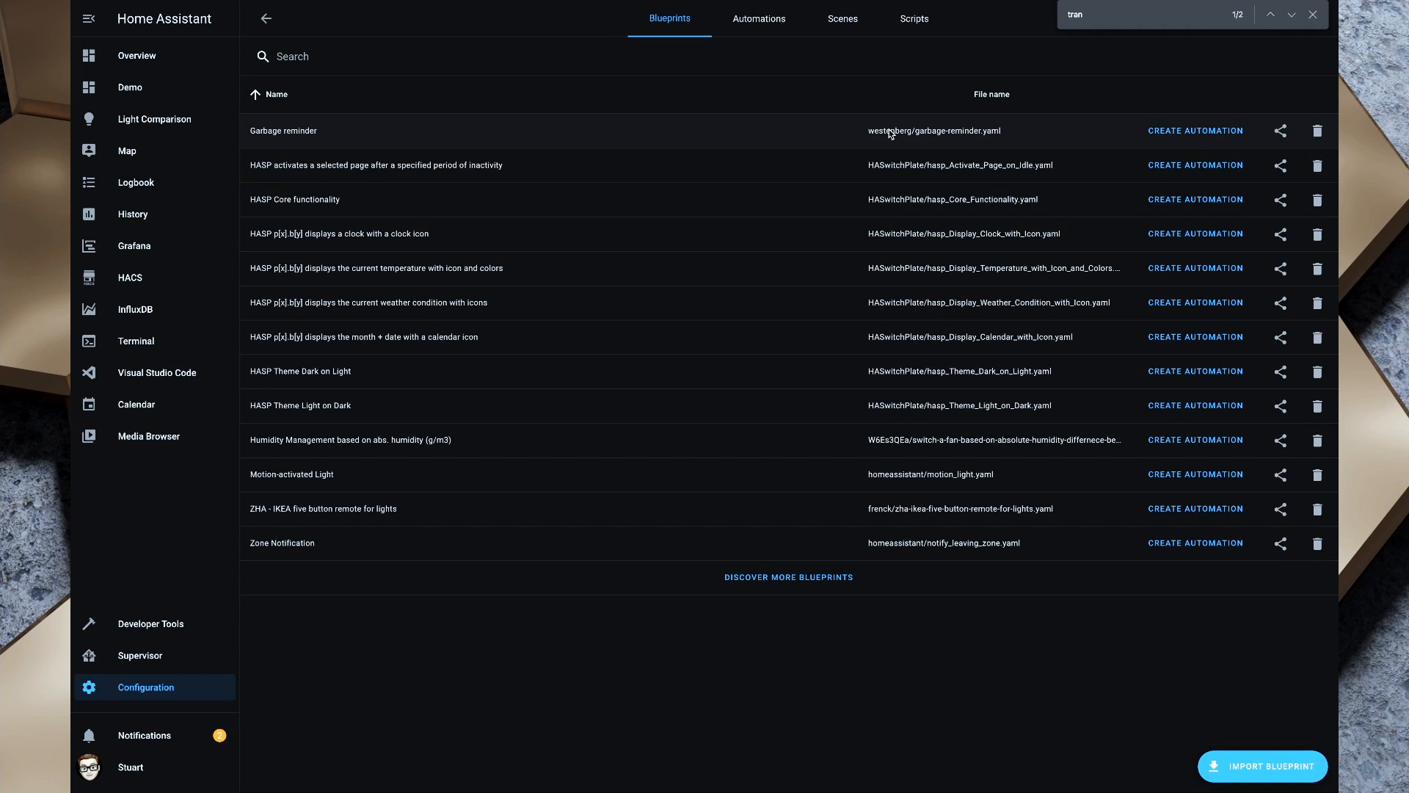
# Step: Create an automation from the Garbage reminder blueprint, set the reminder time to 7:00:00 PM and review the day offset description
pyautogui.click(1195, 130)
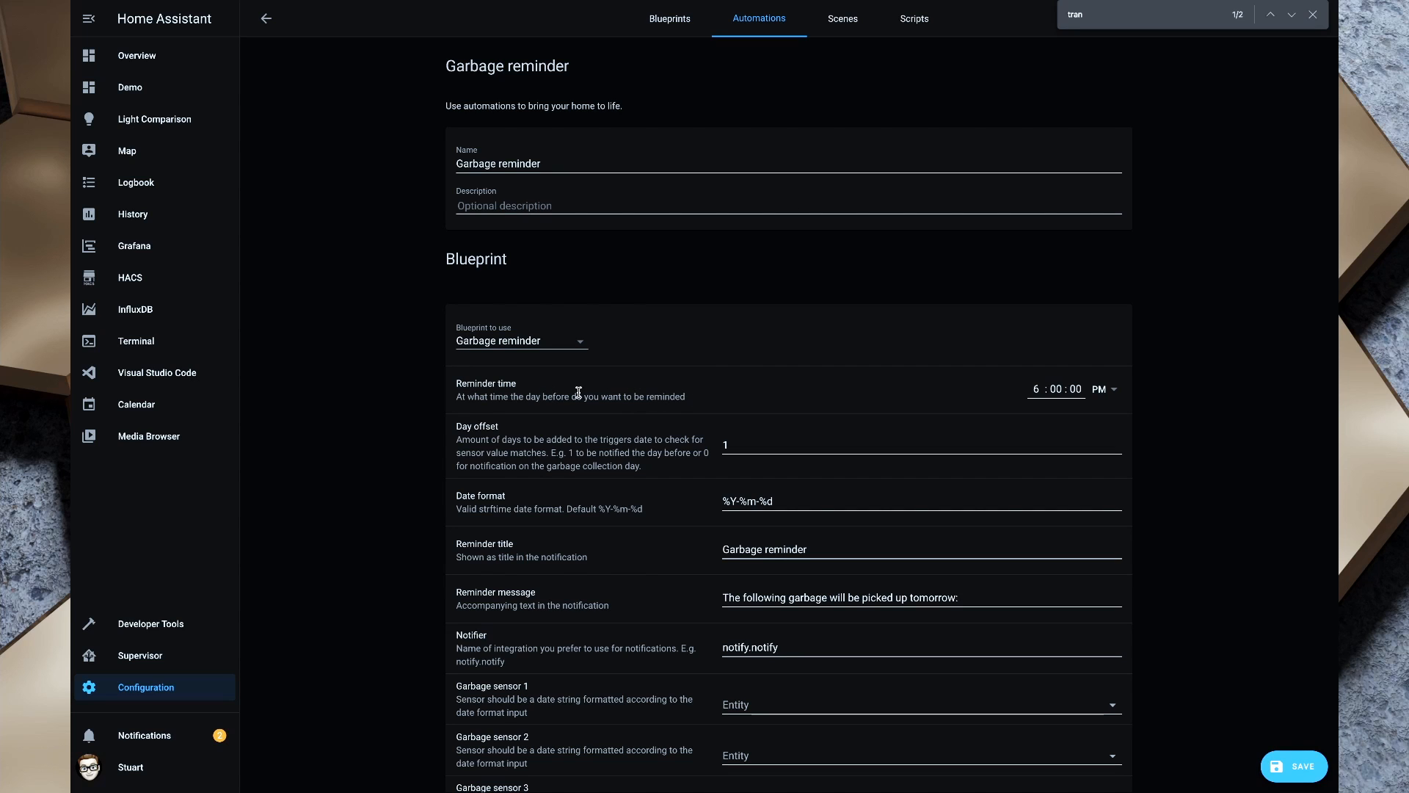
pyautogui.click(1047, 391)
pyautogui.write('7')
pyautogui.moveTo(499, 440); pyautogui.dragTo(613, 465)
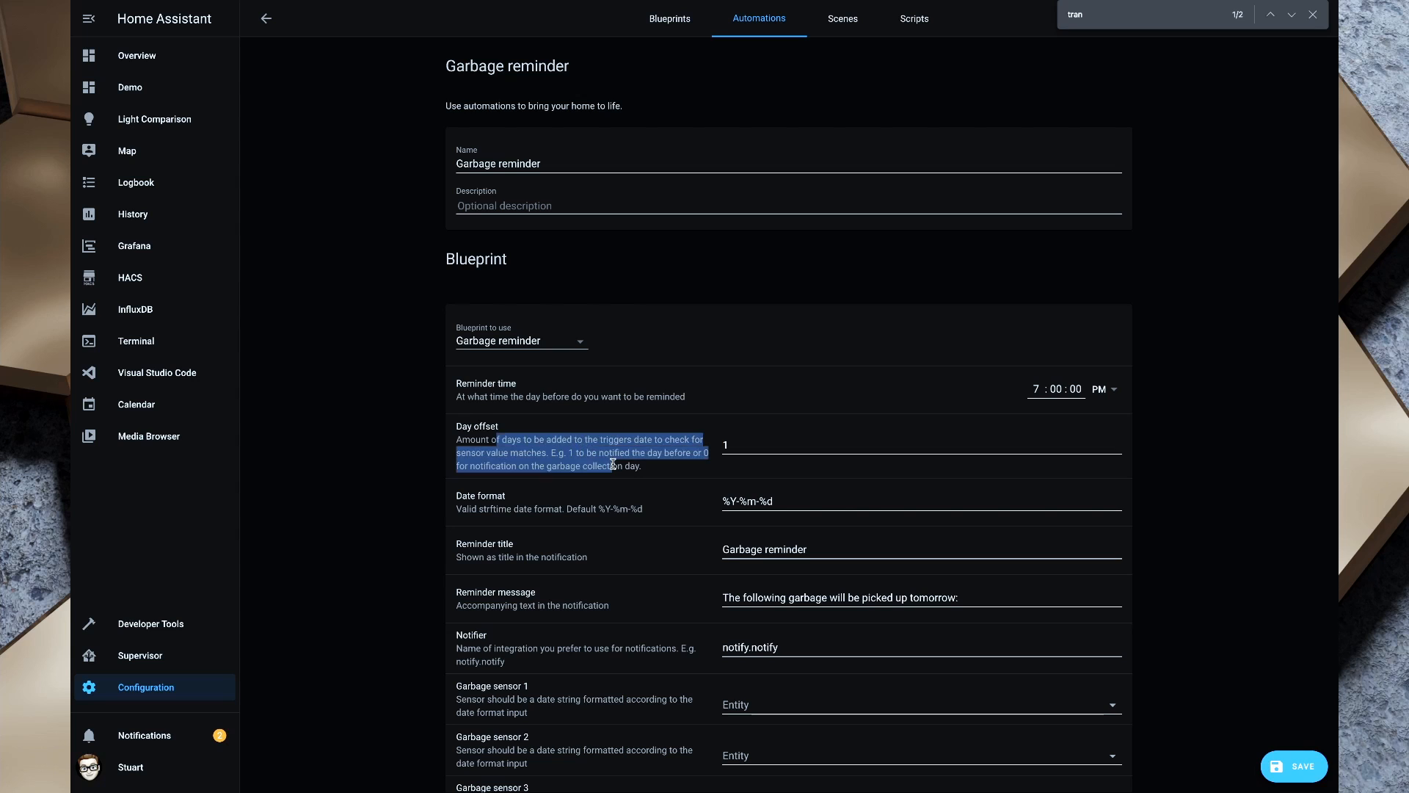
pyautogui.click(651, 472)
pyautogui.moveTo(565, 452); pyautogui.dragTo(684, 449)
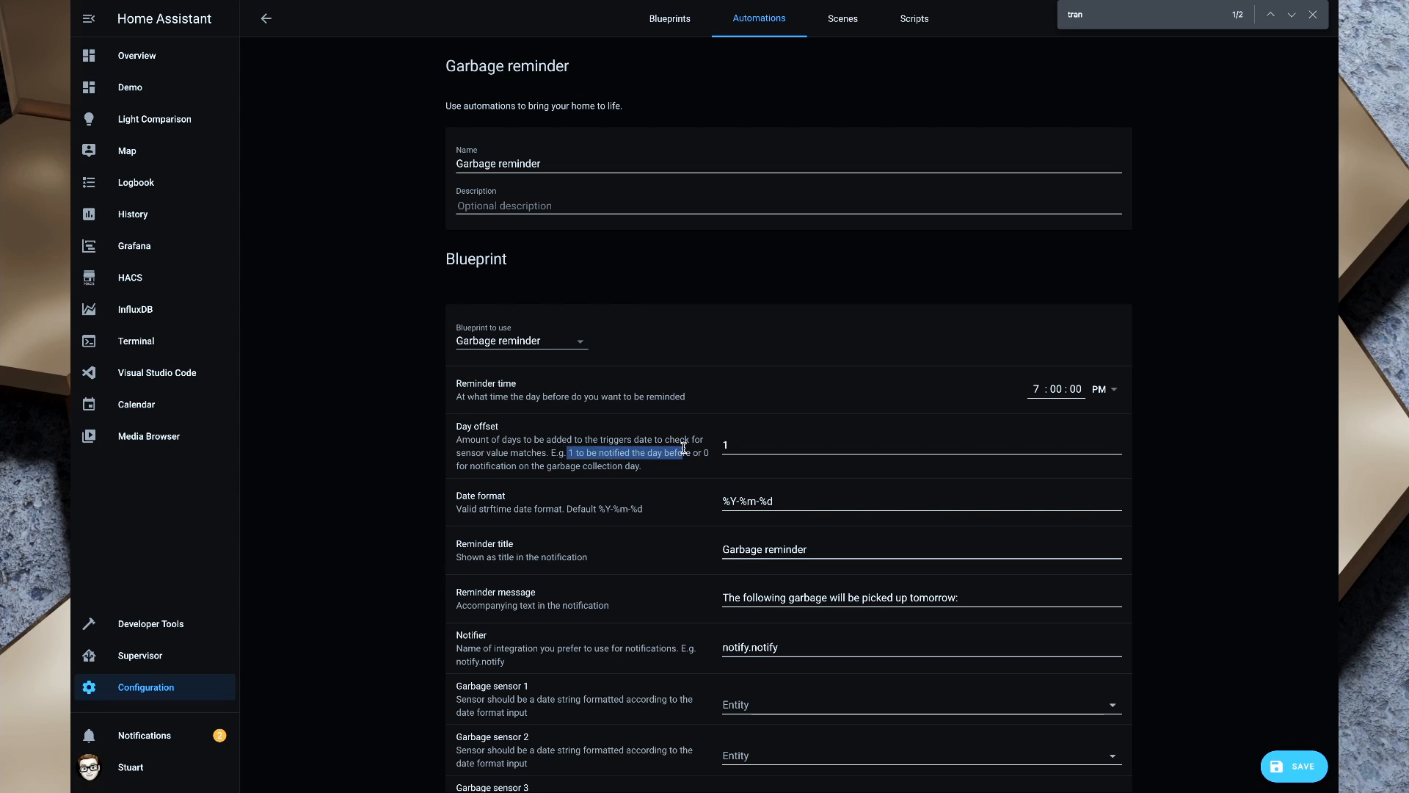
pyautogui.moveTo(490, 465); pyautogui.dragTo(587, 466)
pyautogui.scroll(-1, 644, 465)
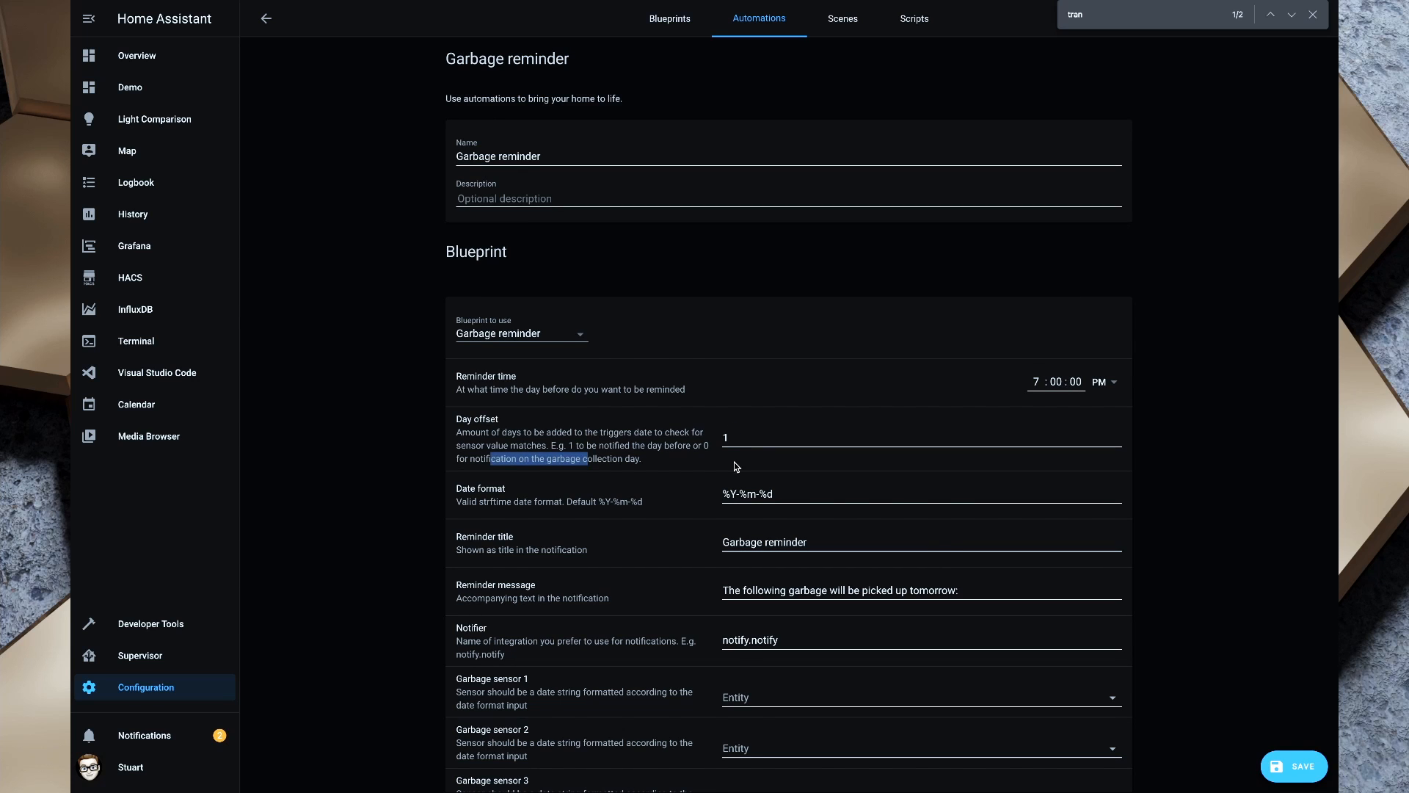
pyautogui.scroll(-1, 735, 463)
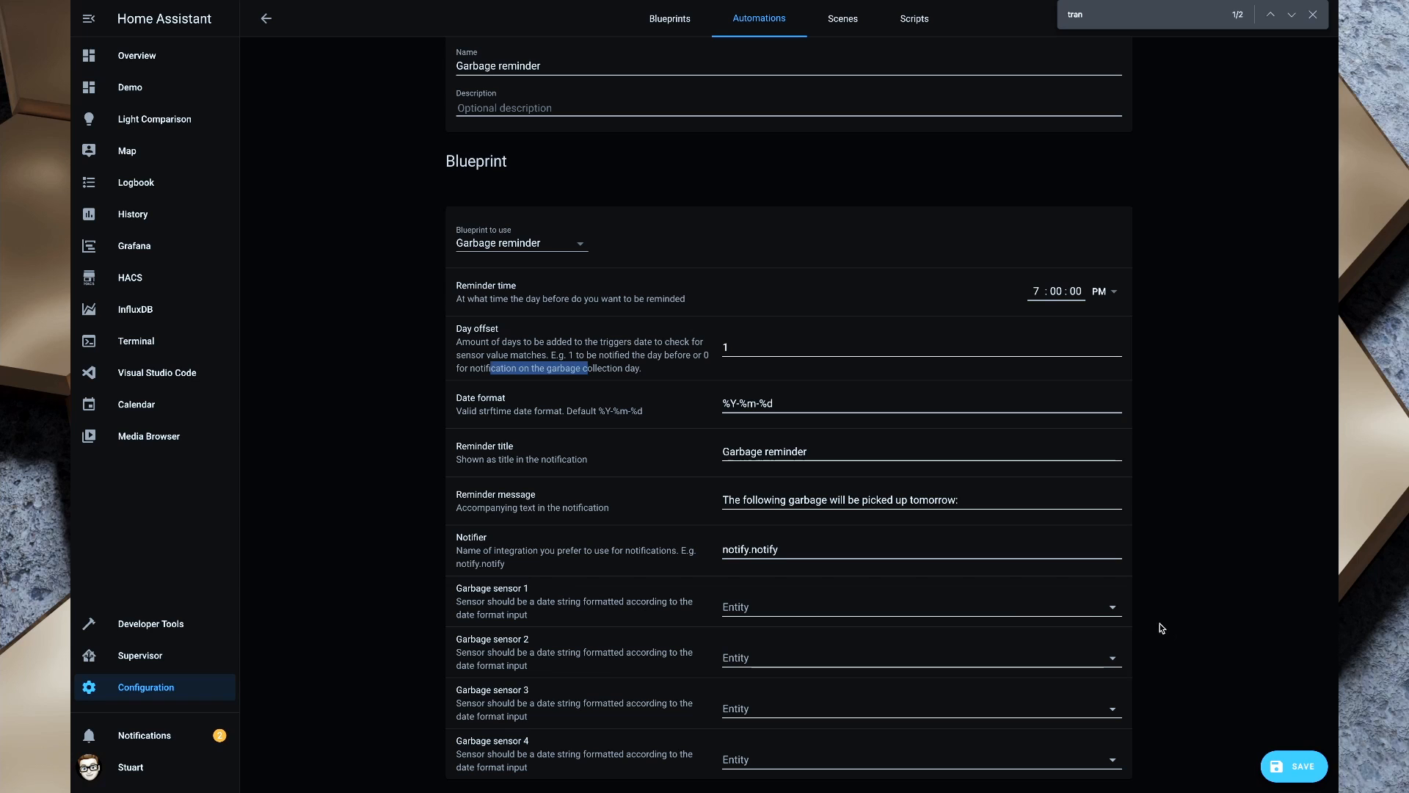
# Step: Assign the Rubbish Bin entity (sensor.rubbish_bin) to Garbage sensor 1
pyautogui.click(1113, 609)
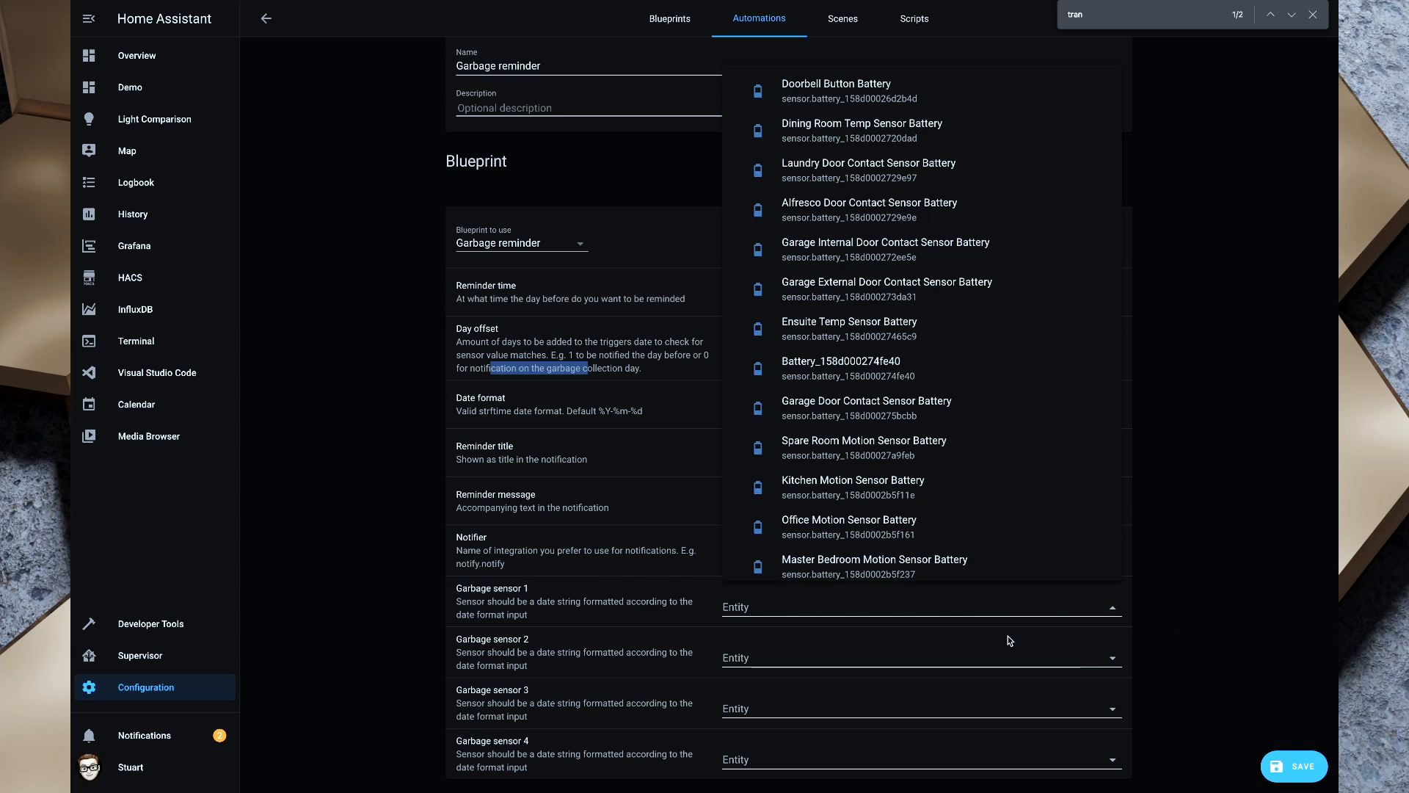
pyautogui.click(962, 599)
pyautogui.write('garb')
pyautogui.press('BackSpace')
pyautogui.press('BackSpace')
pyautogui.press('BackSpace')
pyautogui.press('BackSpace')
pyautogui.write('rubb')
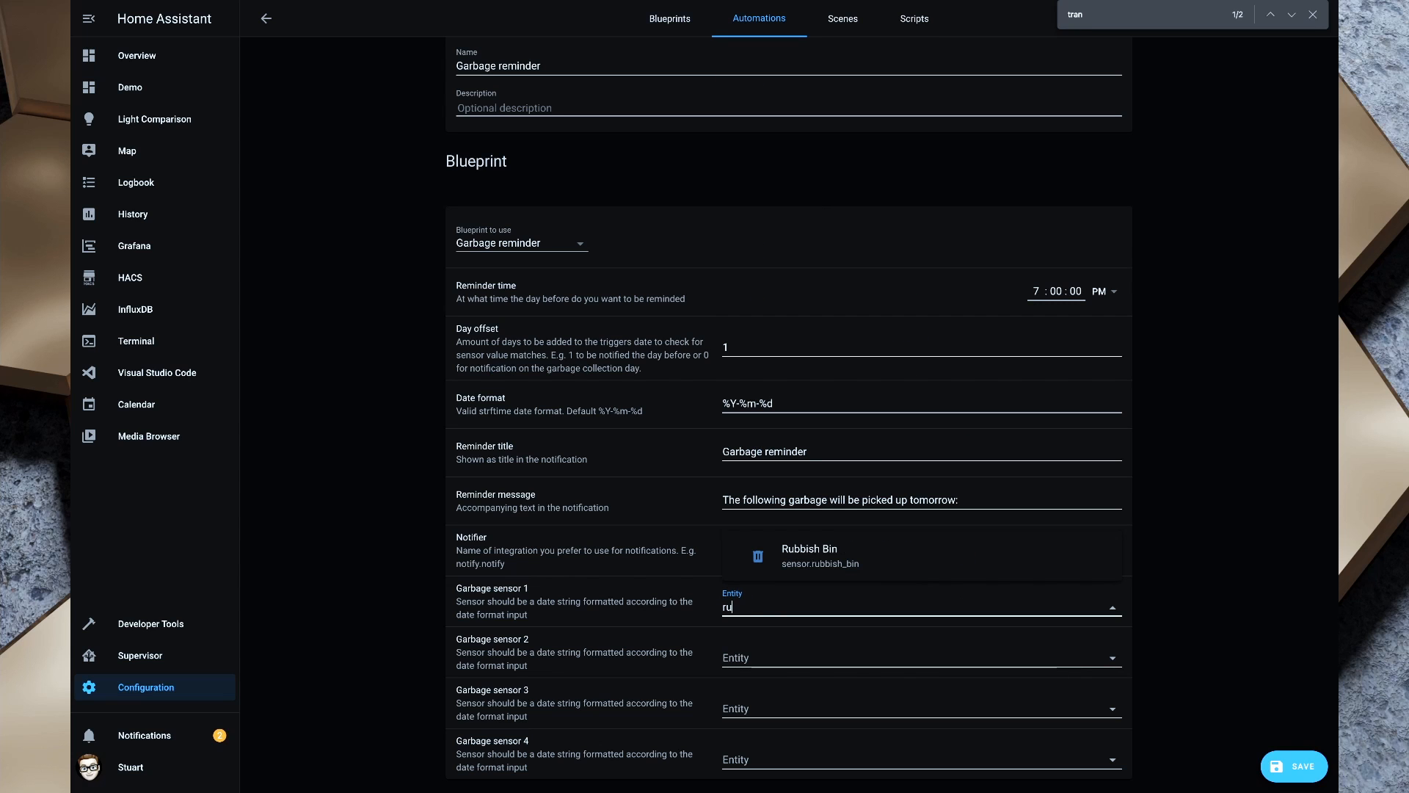
pyautogui.click(888, 558)
# Step: Assign sensor.recycling to Garbage sensor 2 and sensor.green_waste to Garbage sensor 3
pyautogui.click(806, 655)
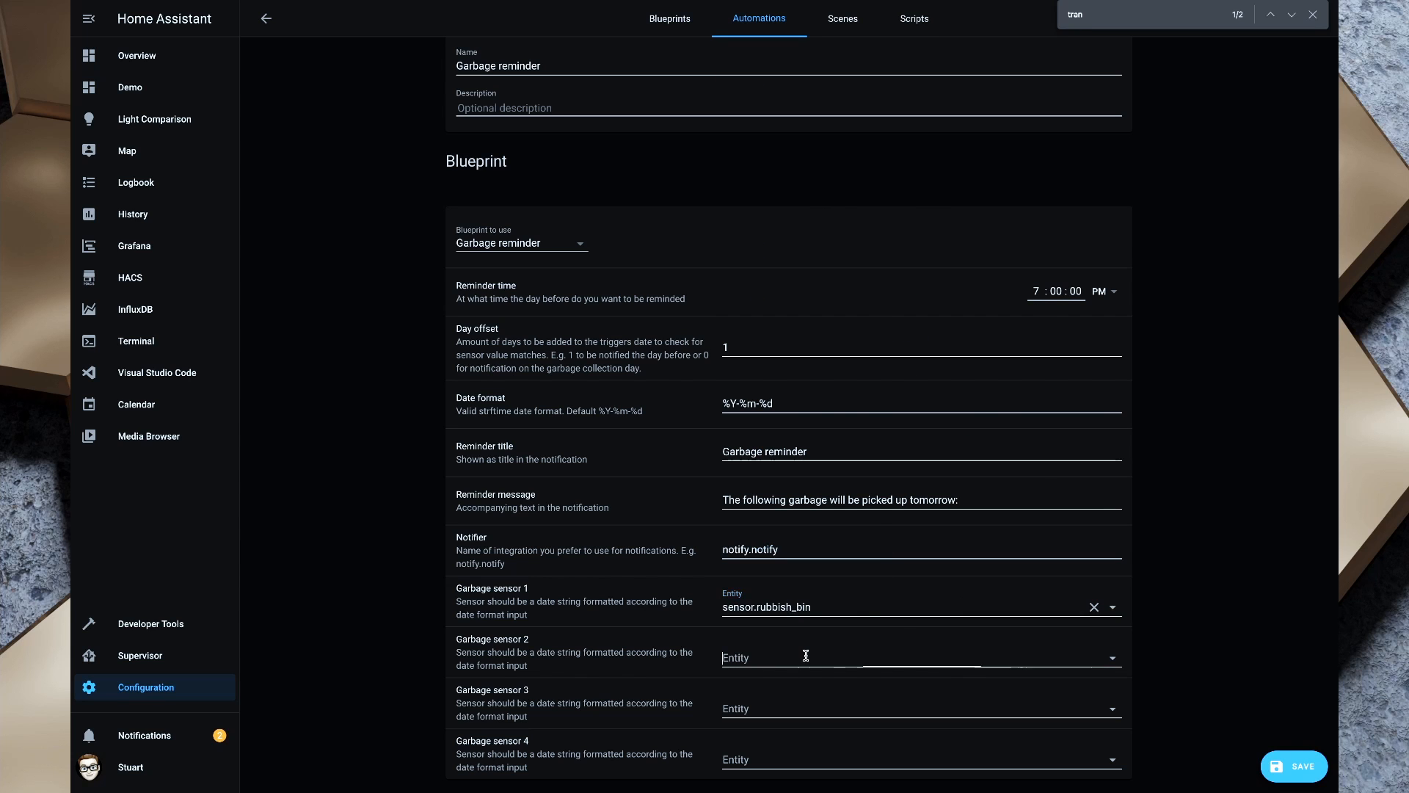
pyautogui.write('re')
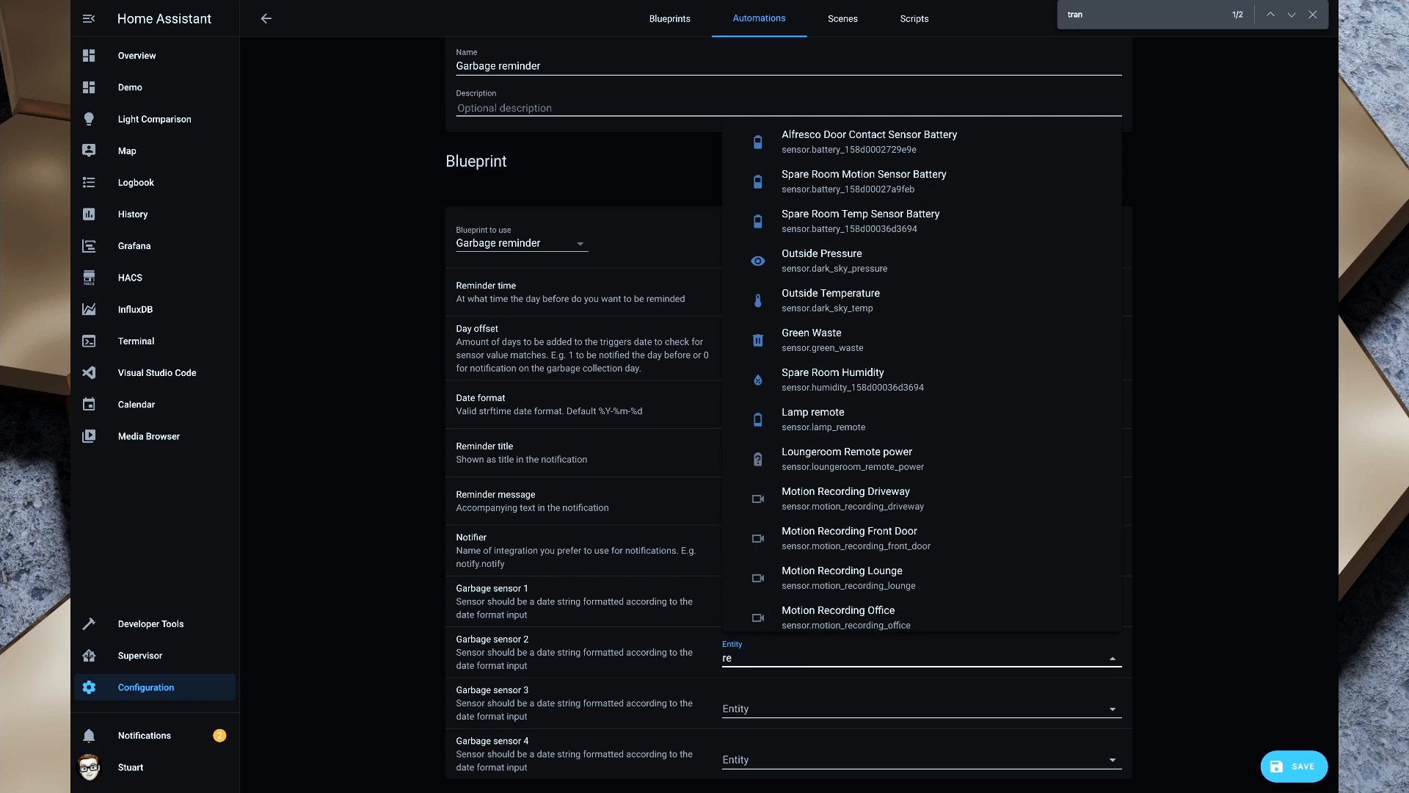
pyautogui.write('cy')
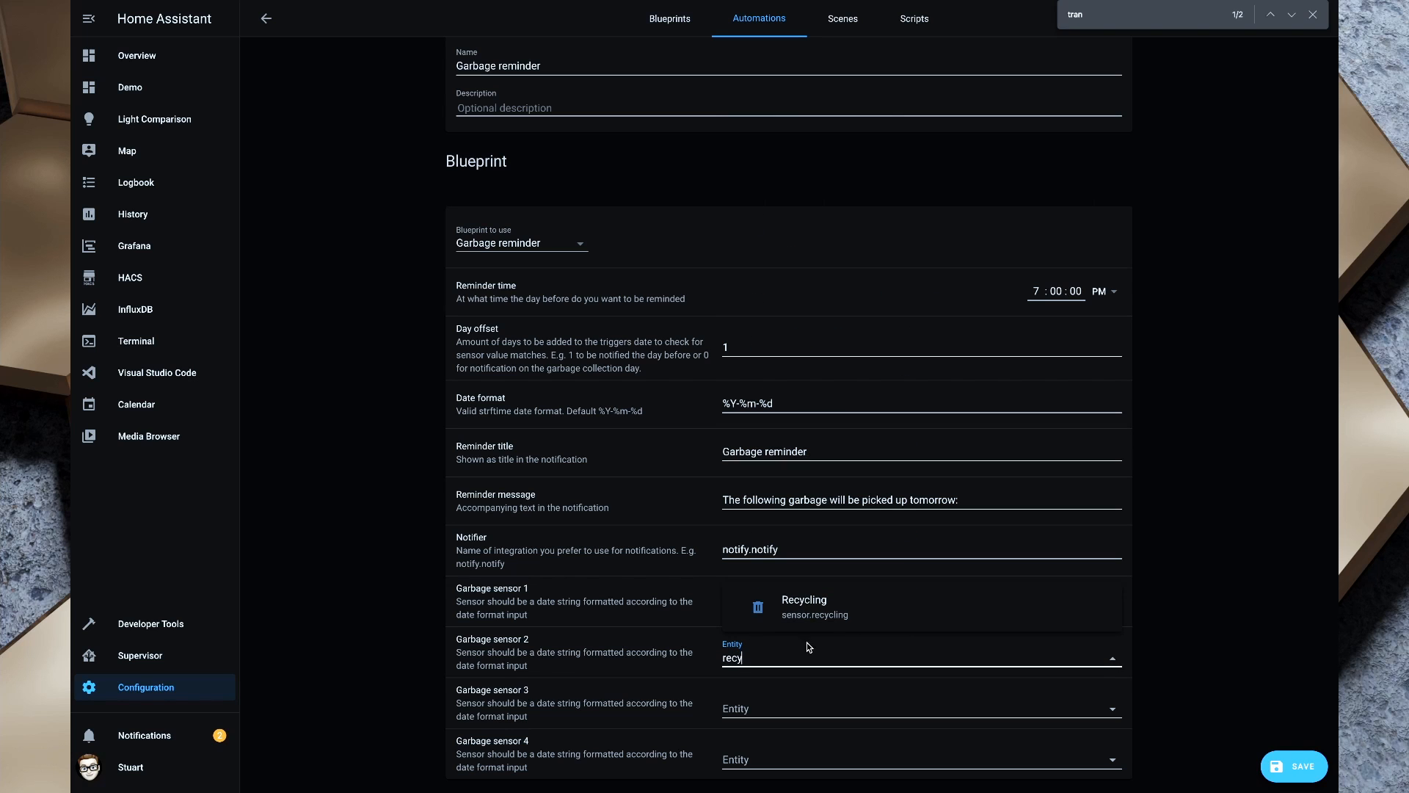
pyautogui.click(826, 606)
pyautogui.click(760, 710)
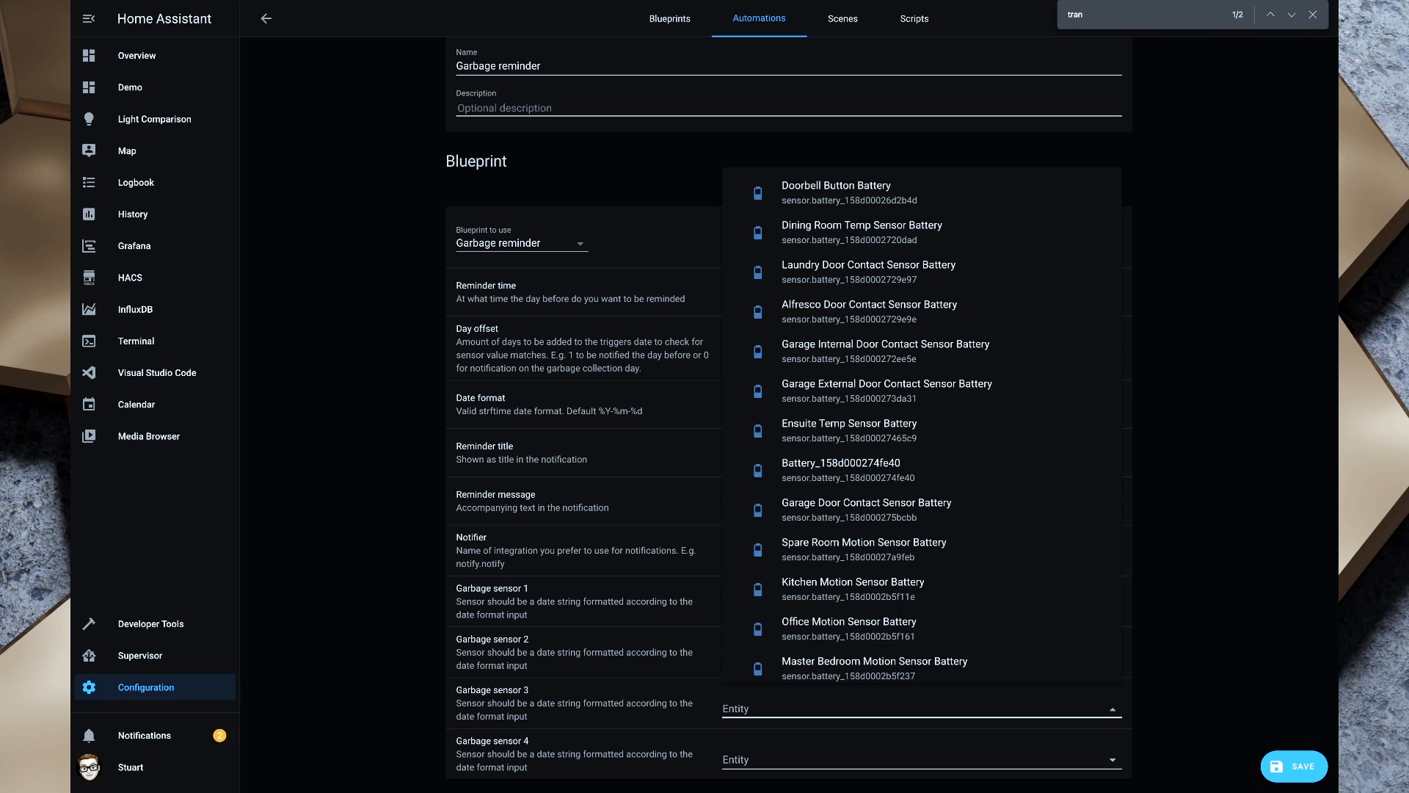
pyautogui.write('gree')
pyautogui.click(779, 674)
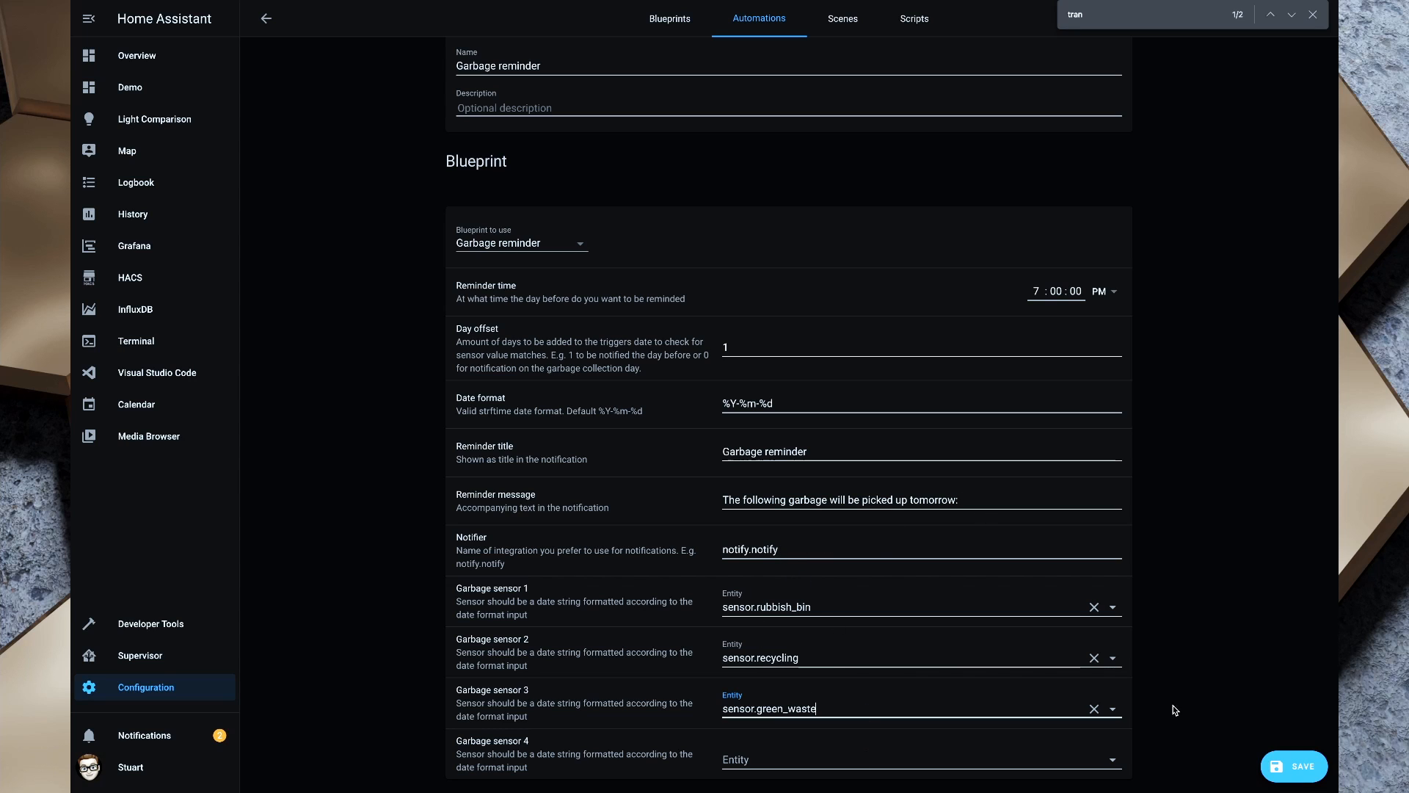
# Step: Save the Garbage reminder automation, run its actions as a test and check its settings
pyautogui.click(1293, 768)
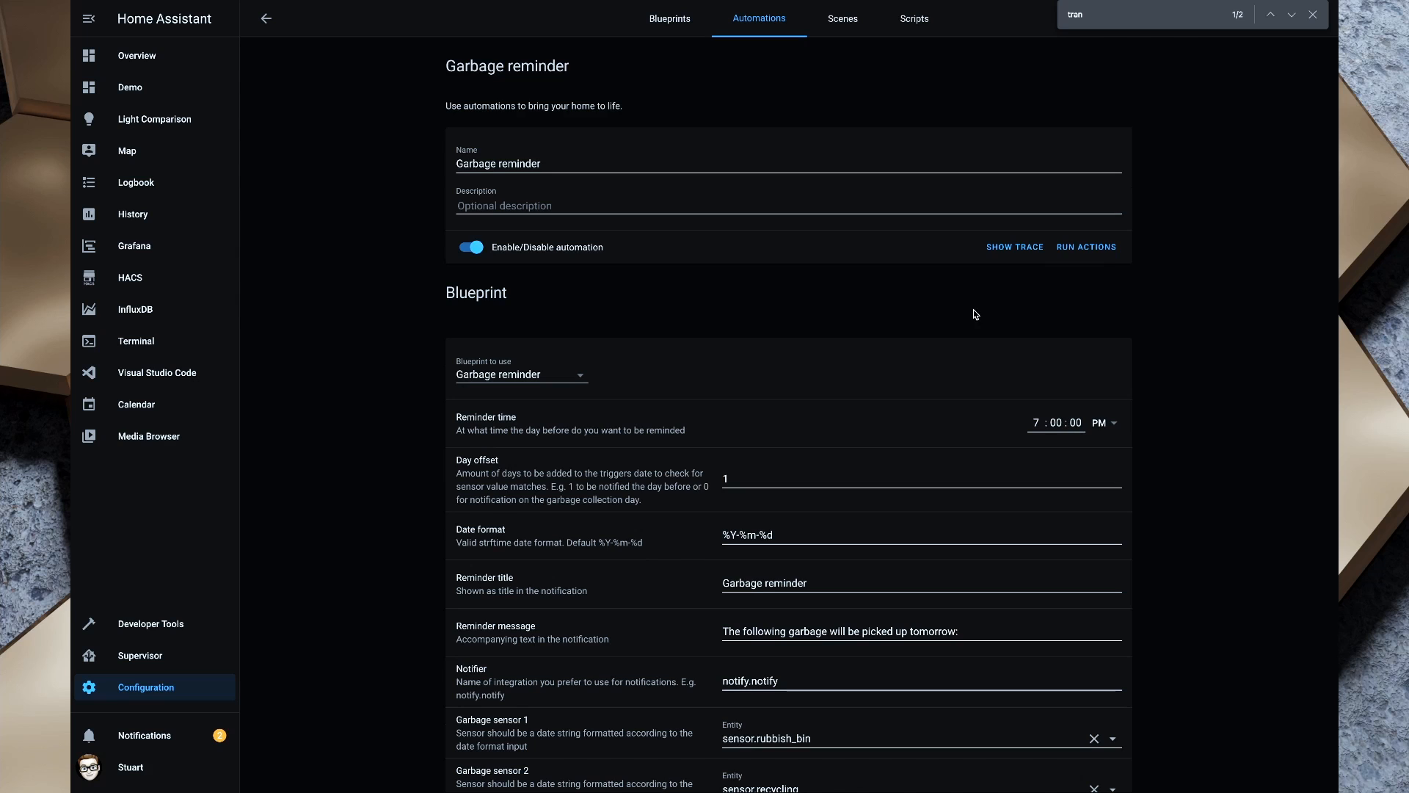
pyautogui.click(1092, 251)
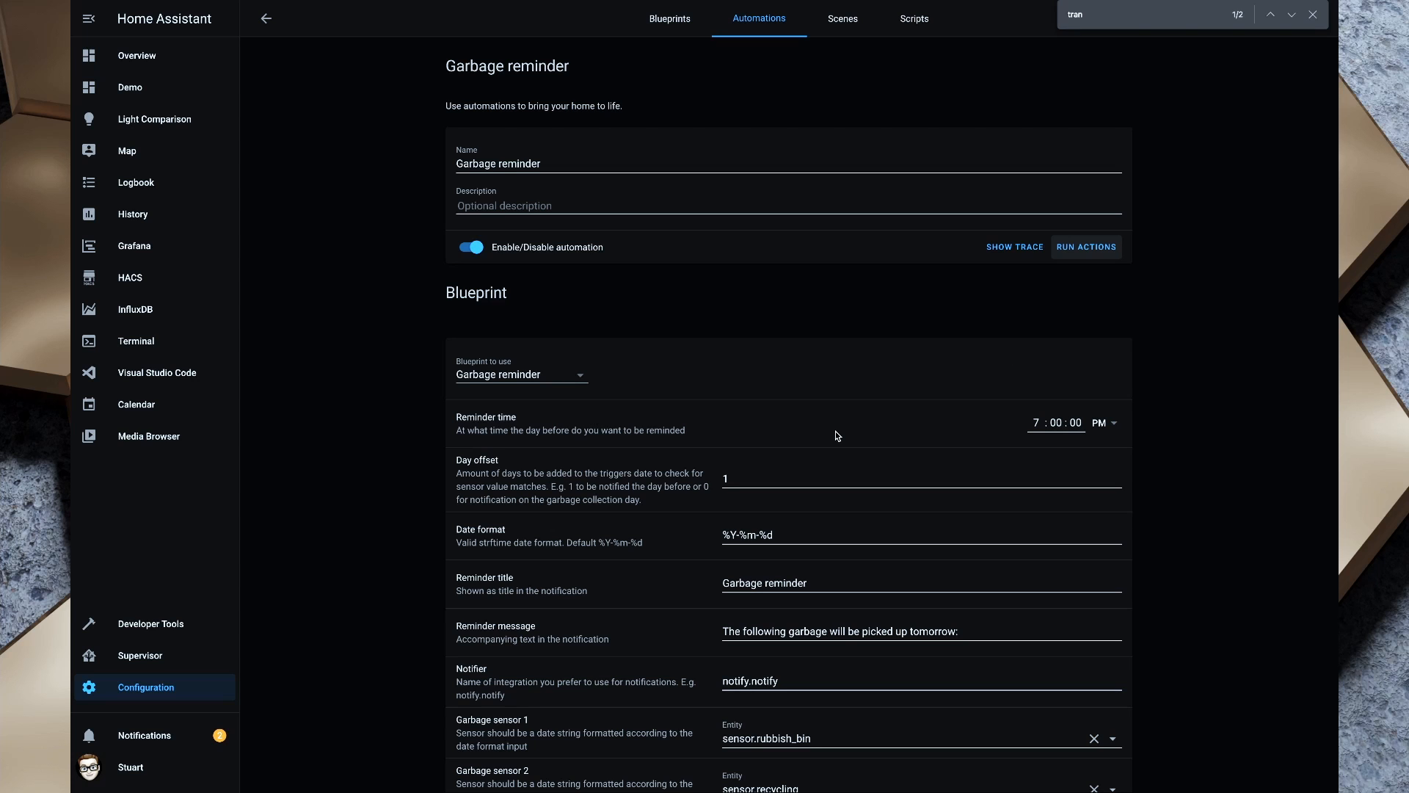
pyautogui.scroll(-2, 749, 481)
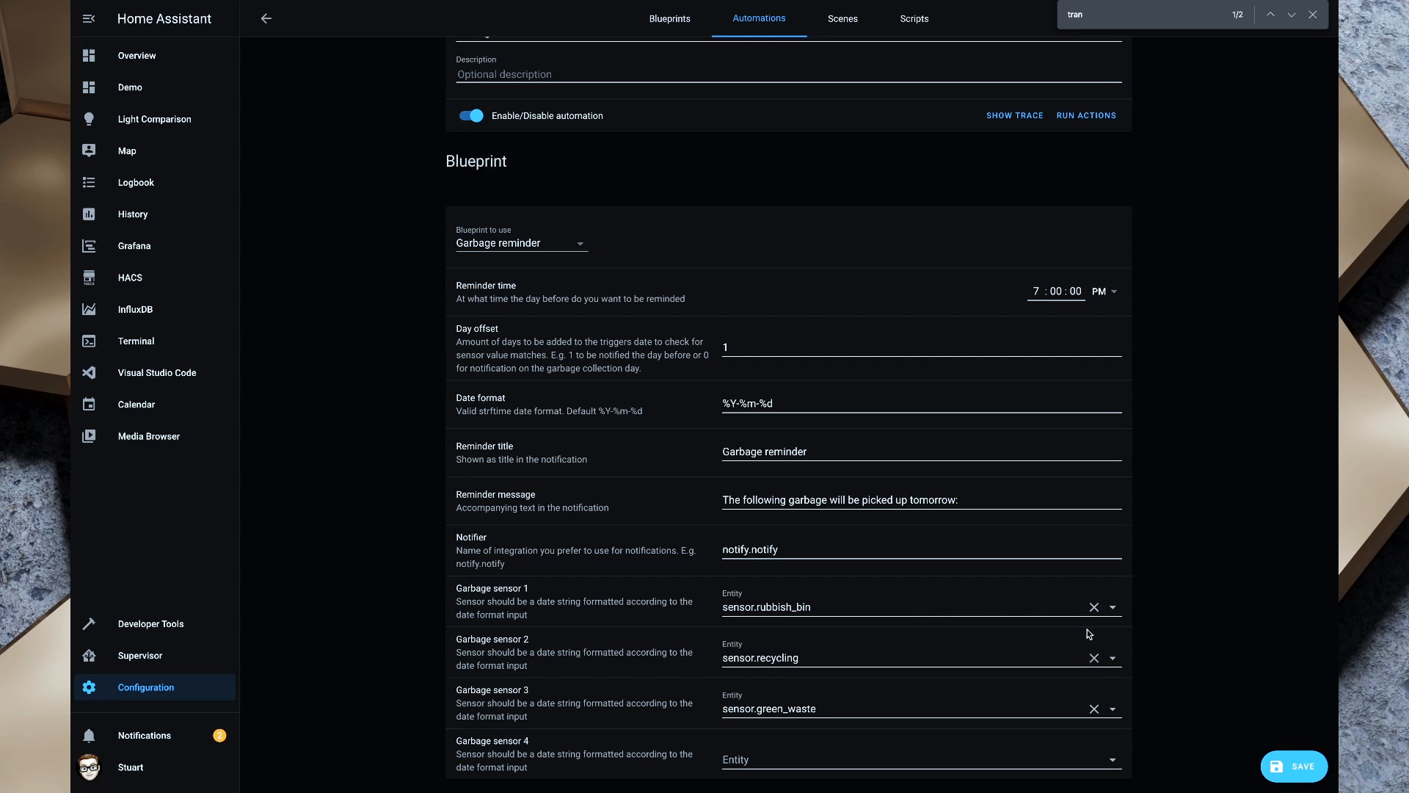
pyautogui.scroll(2, 1066, 532)
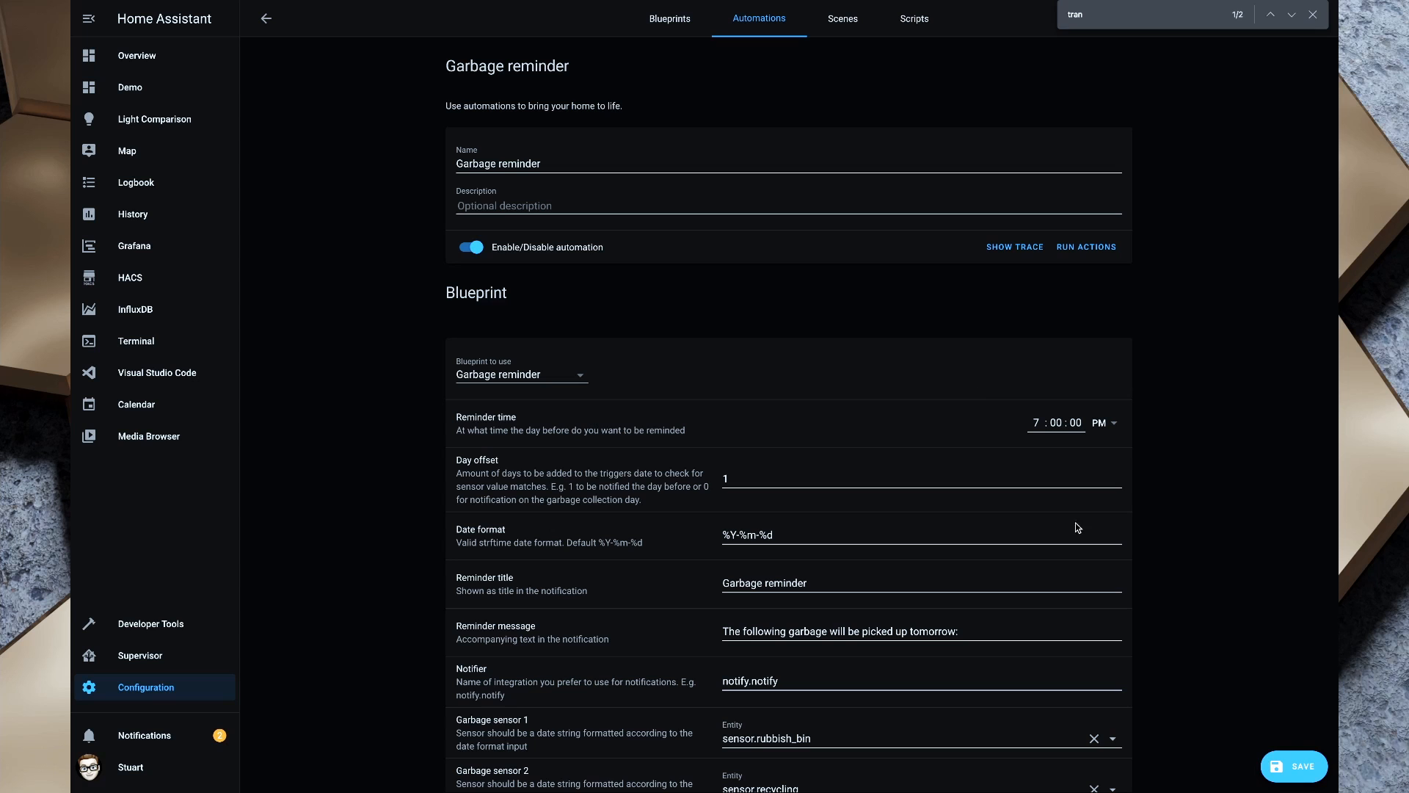
pyautogui.click(1286, 767)
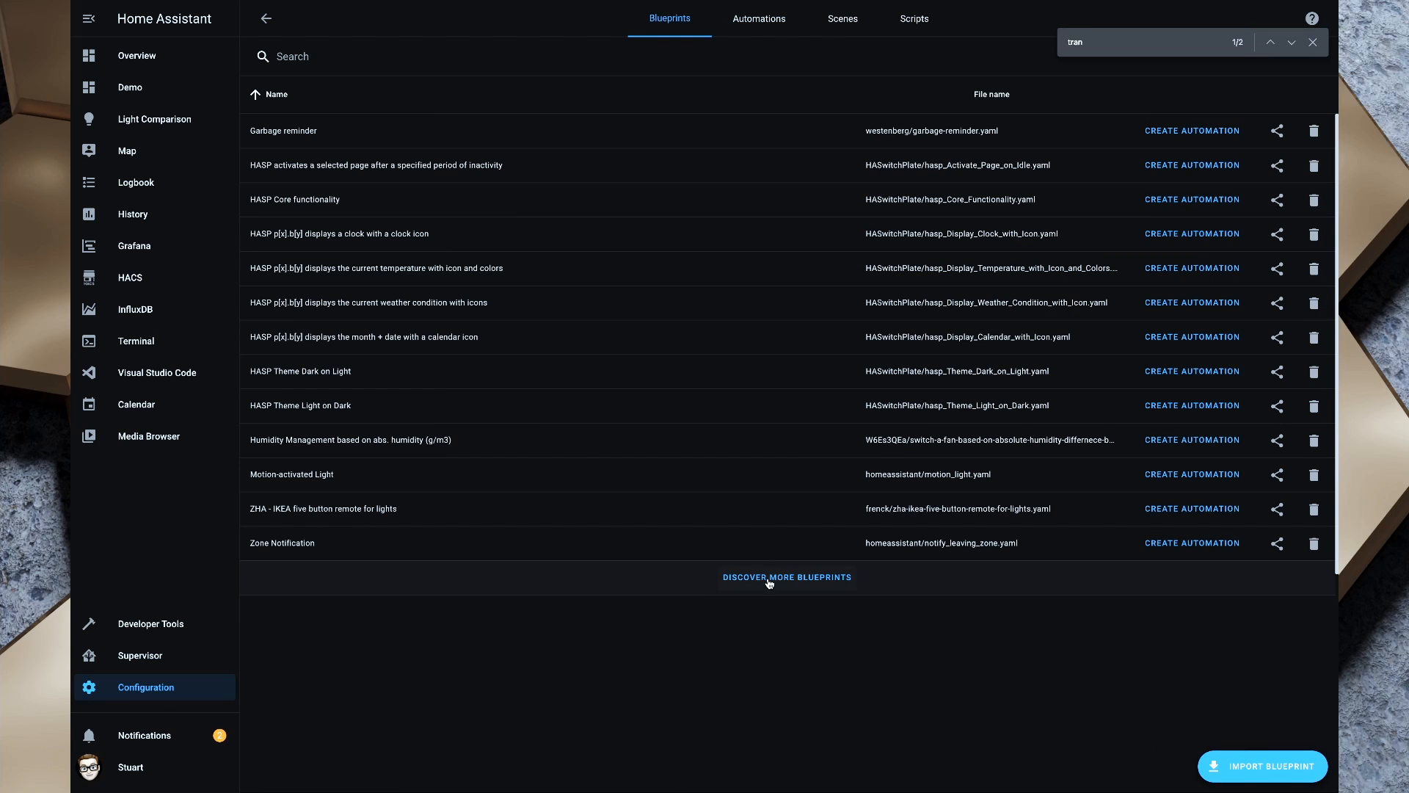
# Step: Search the Blueprints Exchange for "restart" and open the Home Assistant restart notification topic
pyautogui.click(769, 582)
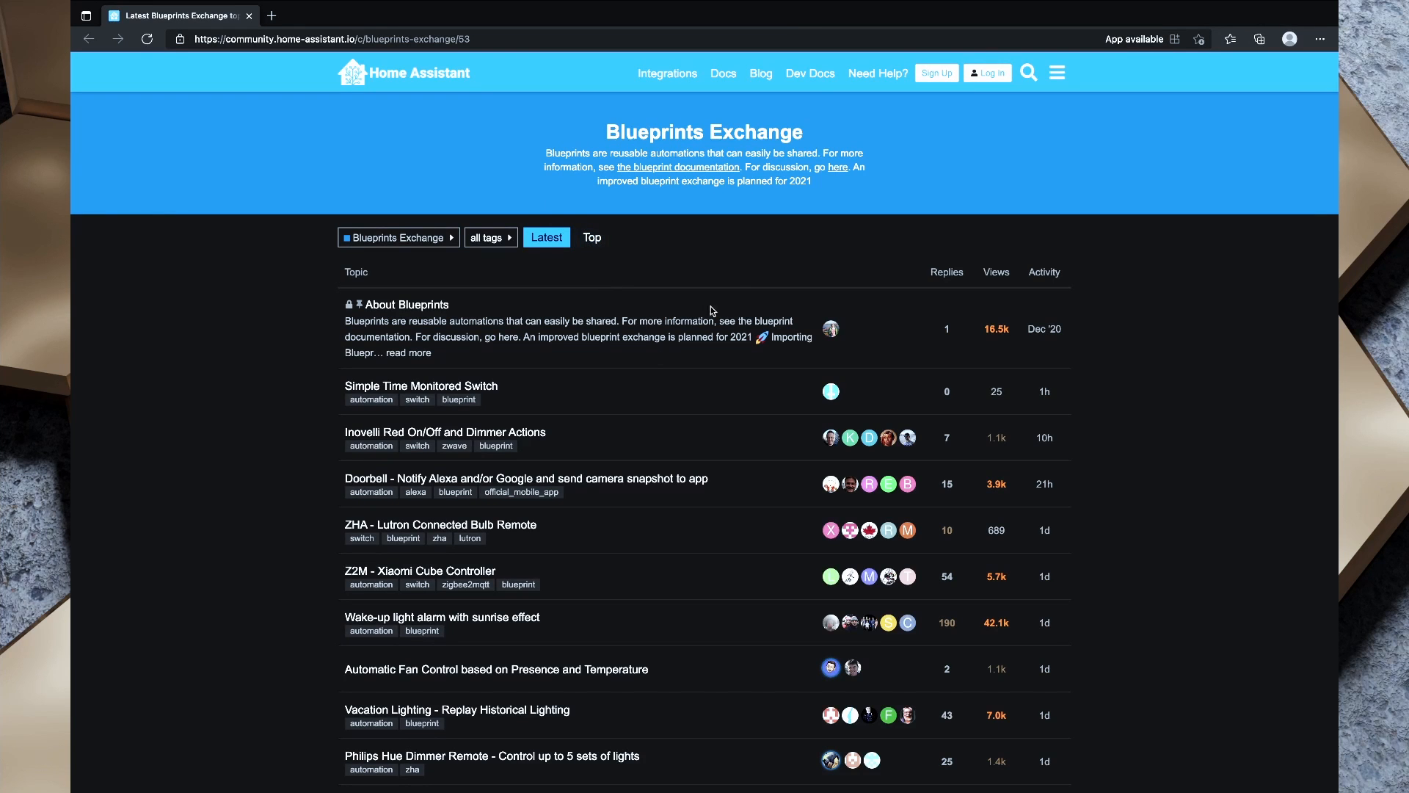
pyautogui.click(1029, 73)
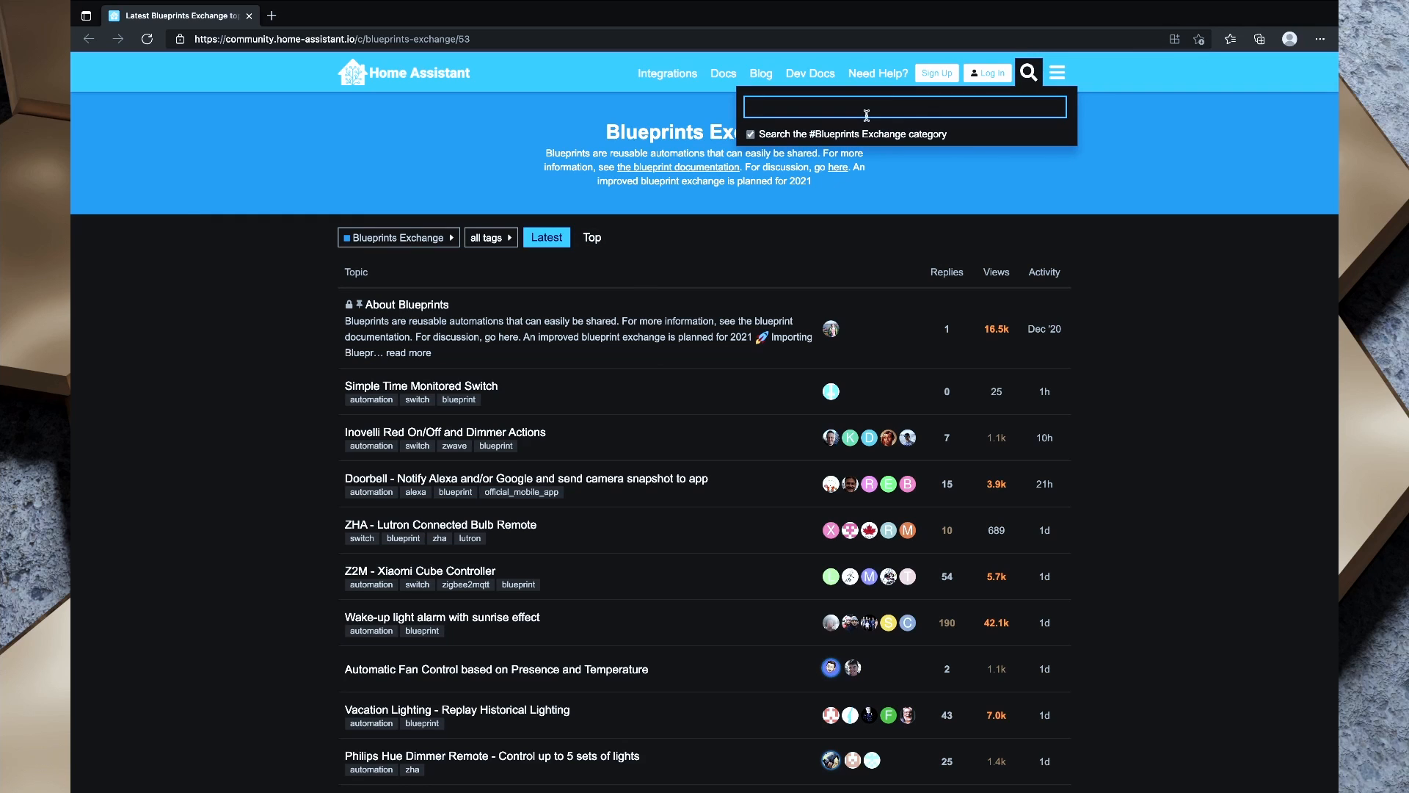
pyautogui.write('restart')
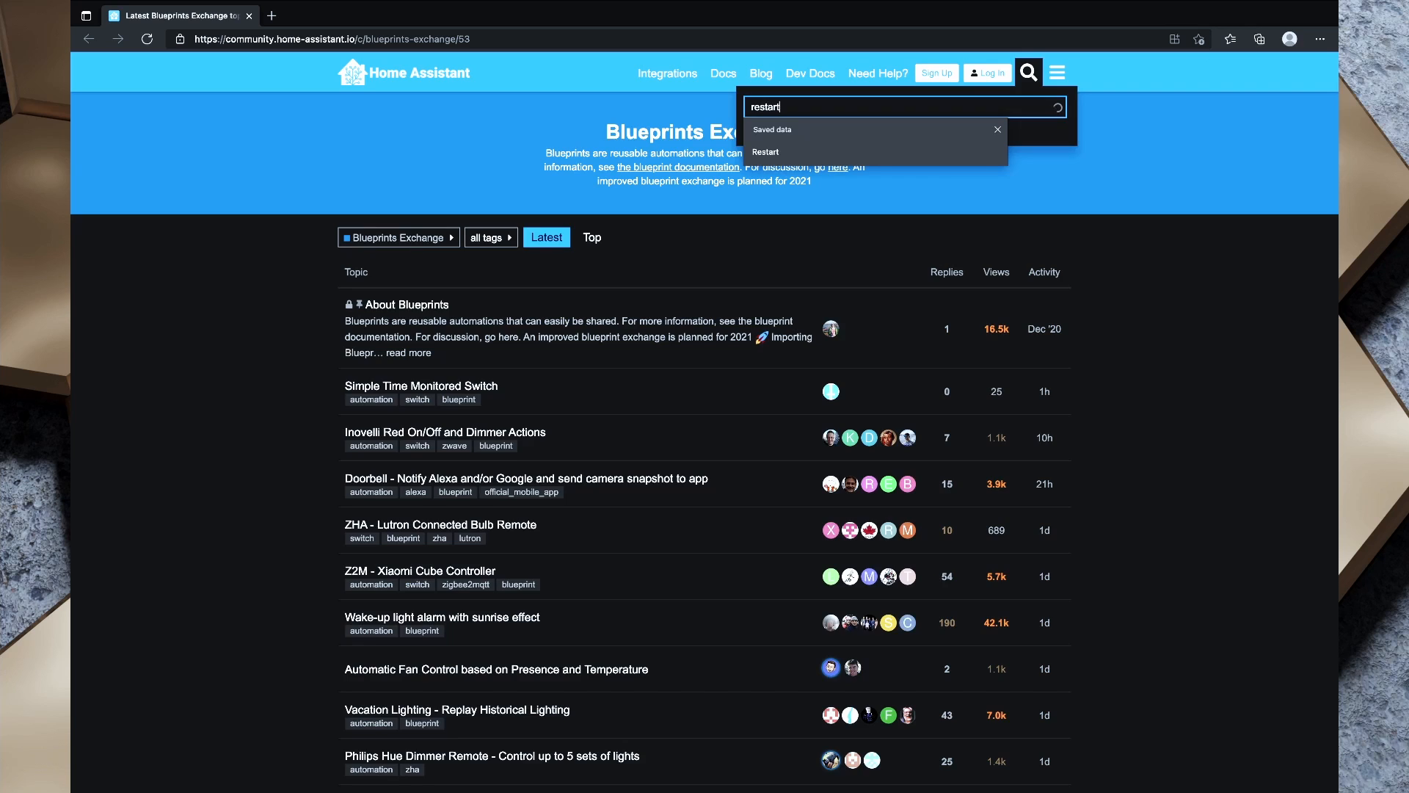
pyautogui.press('Return')
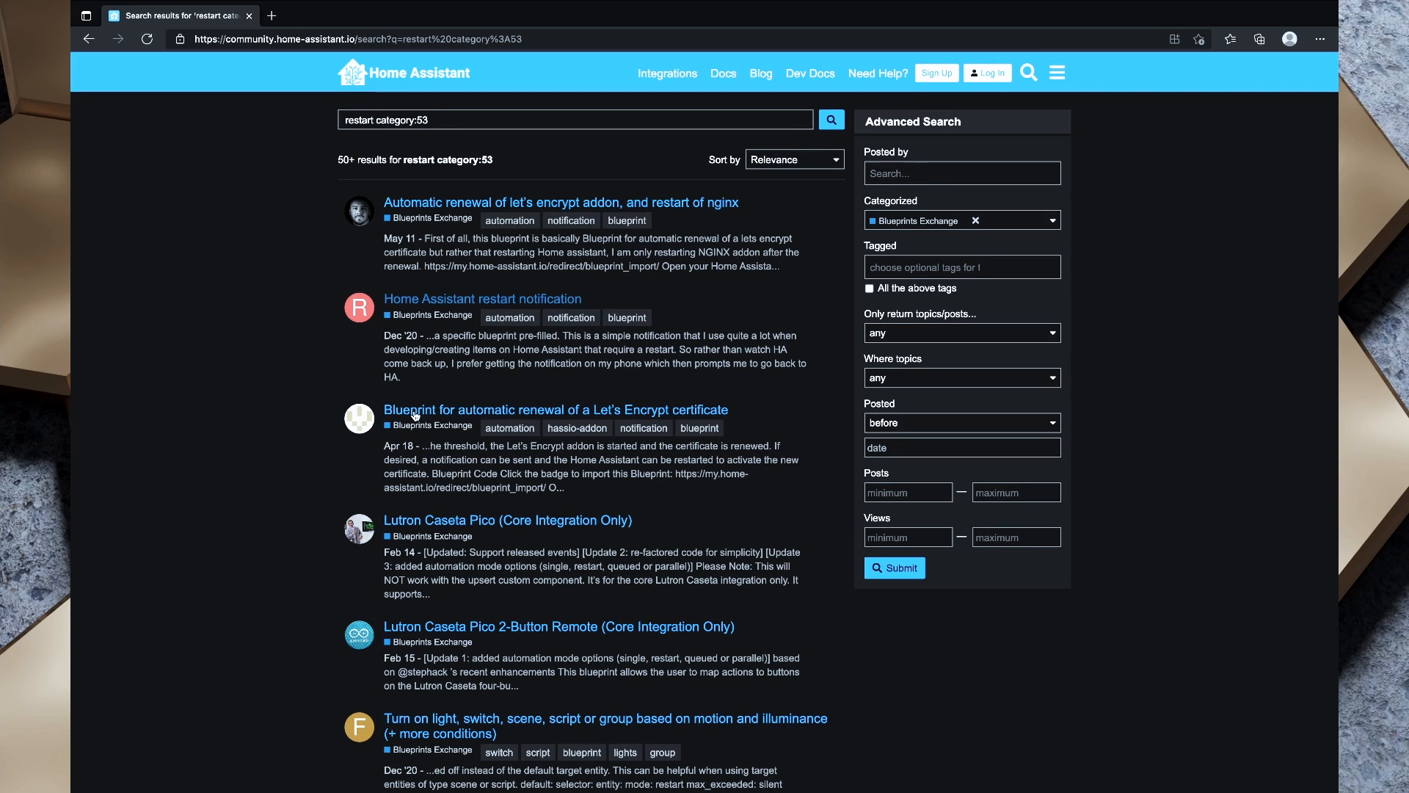
pyautogui.click(529, 280)
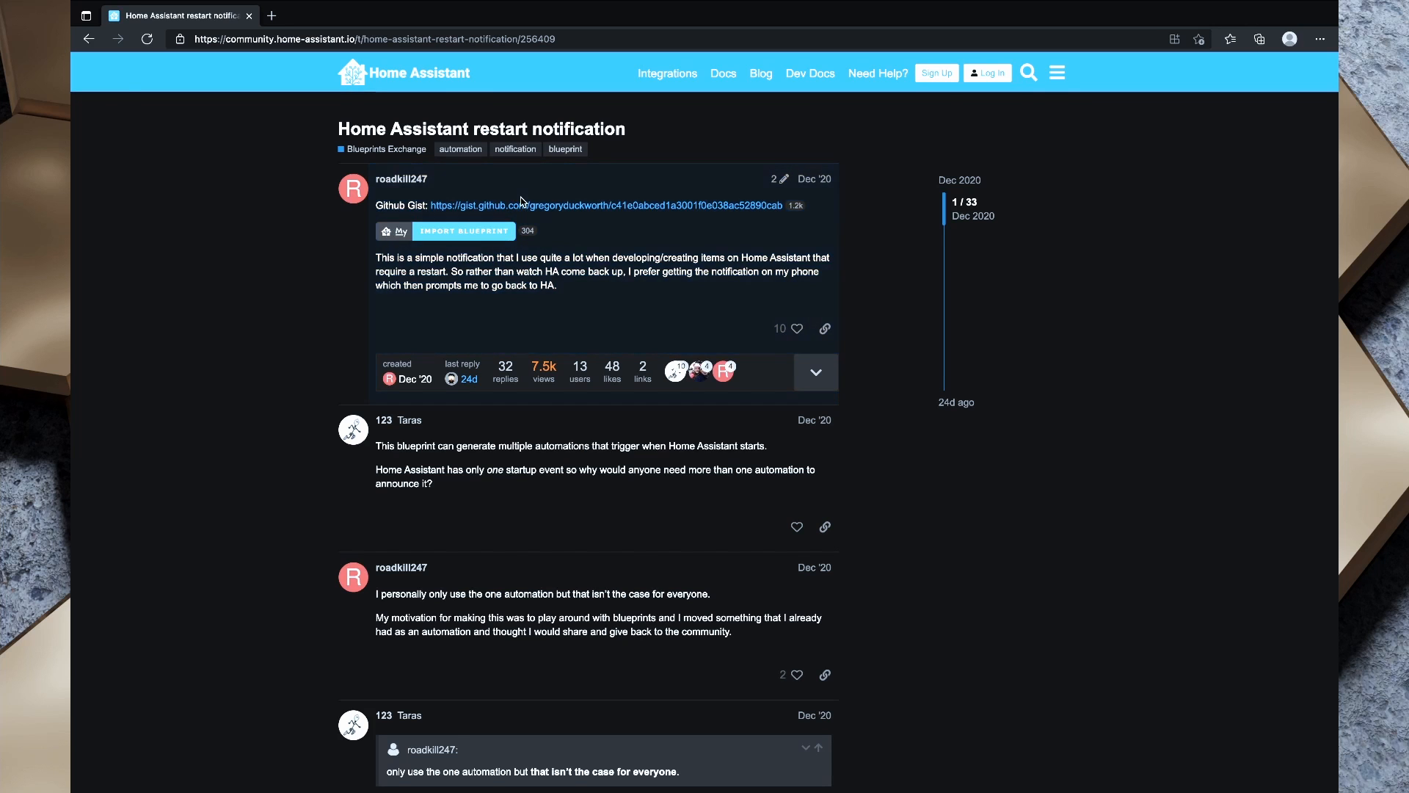
# Step: Open the restart notification's GitHub Gist, copy its URL and return to the Home Assistant blueprints list
pyautogui.click(522, 204)
pyautogui.click(421, 40)
pyautogui.hotkey('ctrl', 'c')
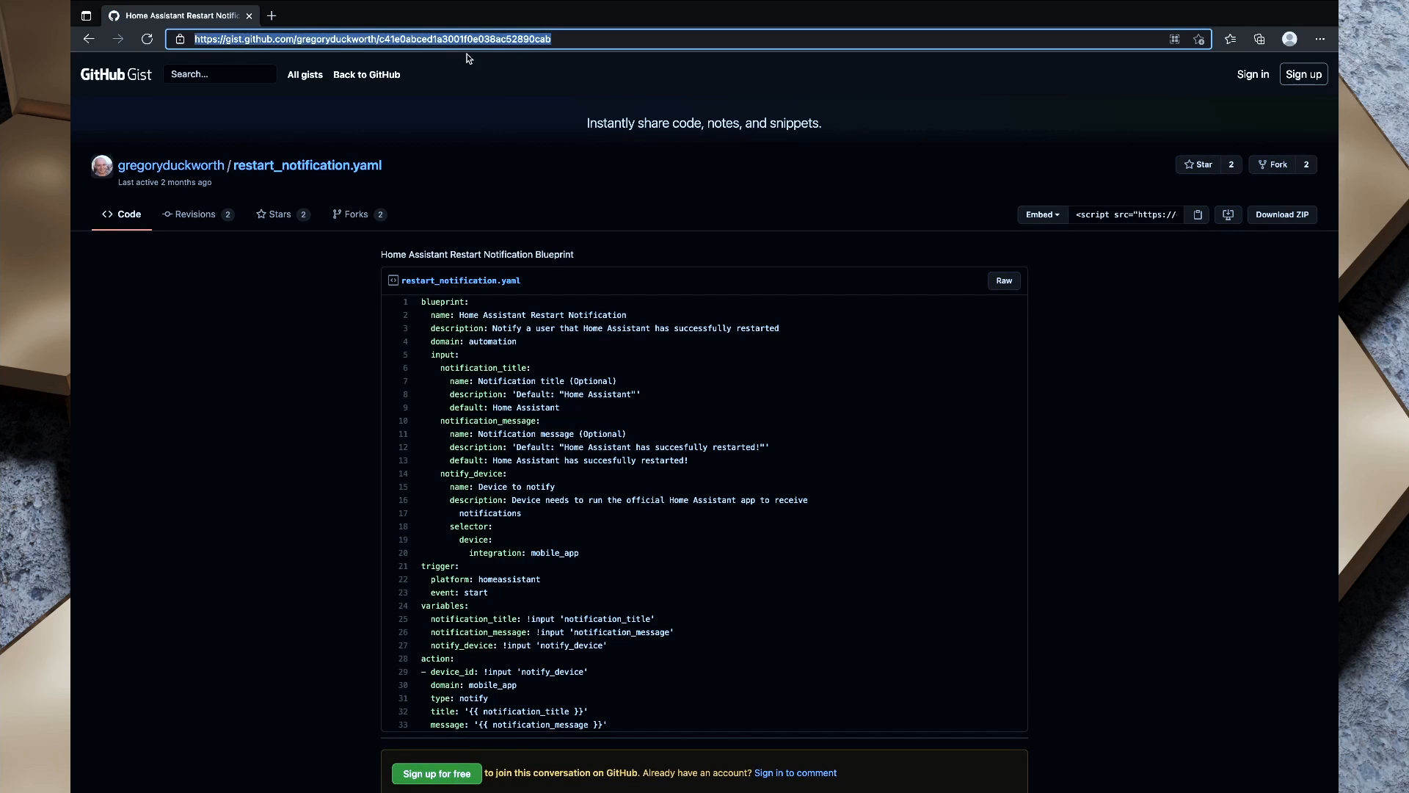
pyautogui.click(88, 38)
pyautogui.click(513, 39)
pyautogui.hotkey('ctrl', 'Left')
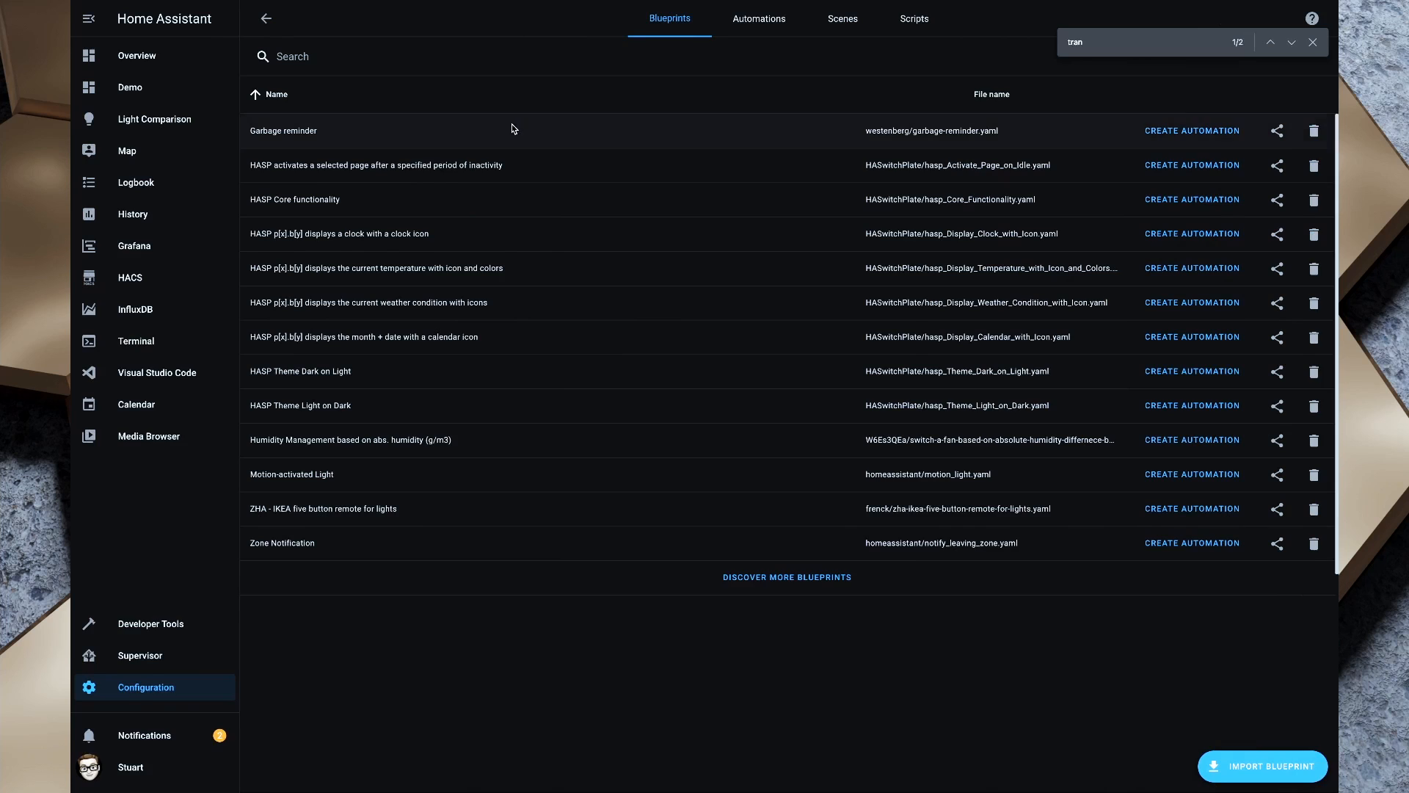
# Step: Import the Home Assistant Restart Notification blueprint from the copied Gist URL, viewing its blueprint content before importing
pyautogui.click(1263, 767)
pyautogui.click(775, 407)
pyautogui.hotkey('ctrl', 'v')
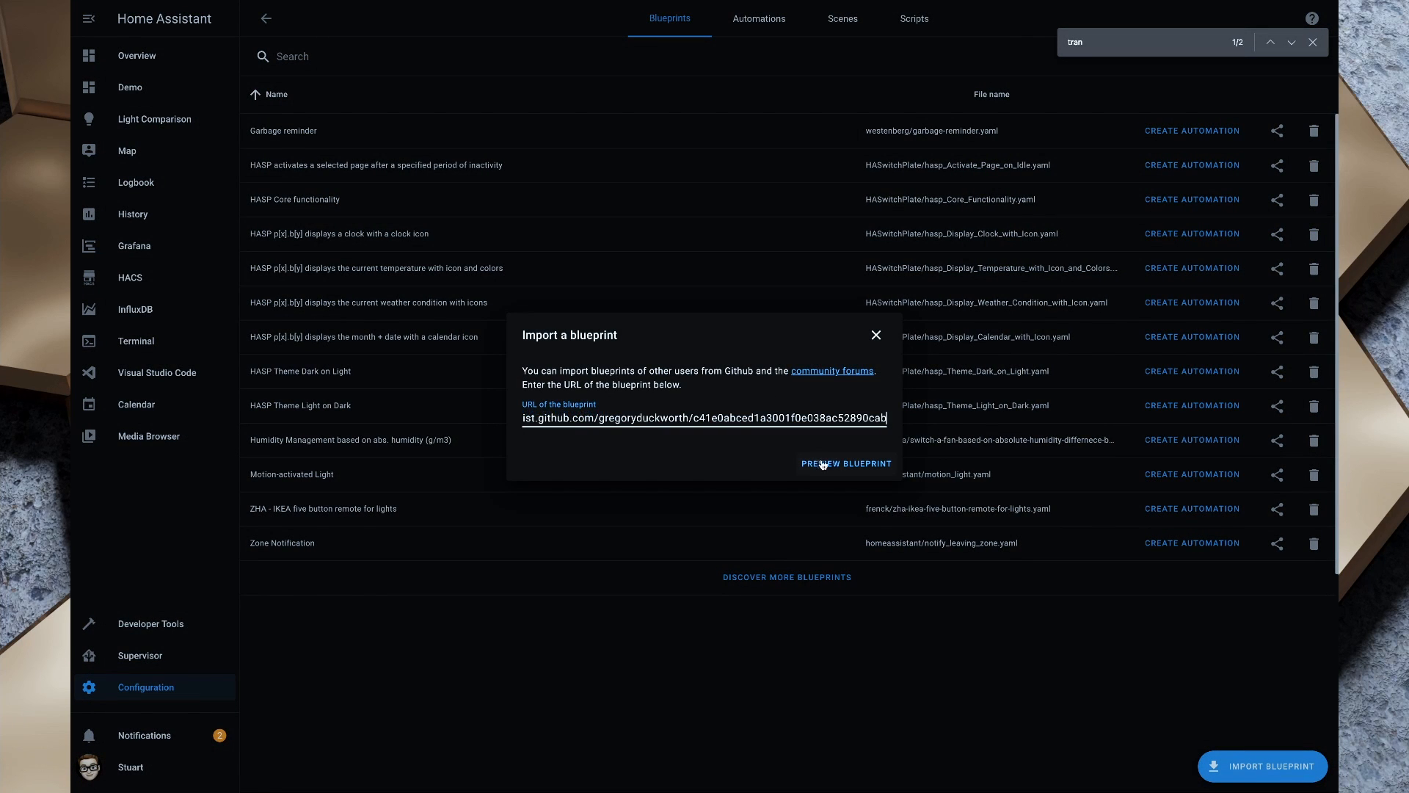
pyautogui.click(839, 465)
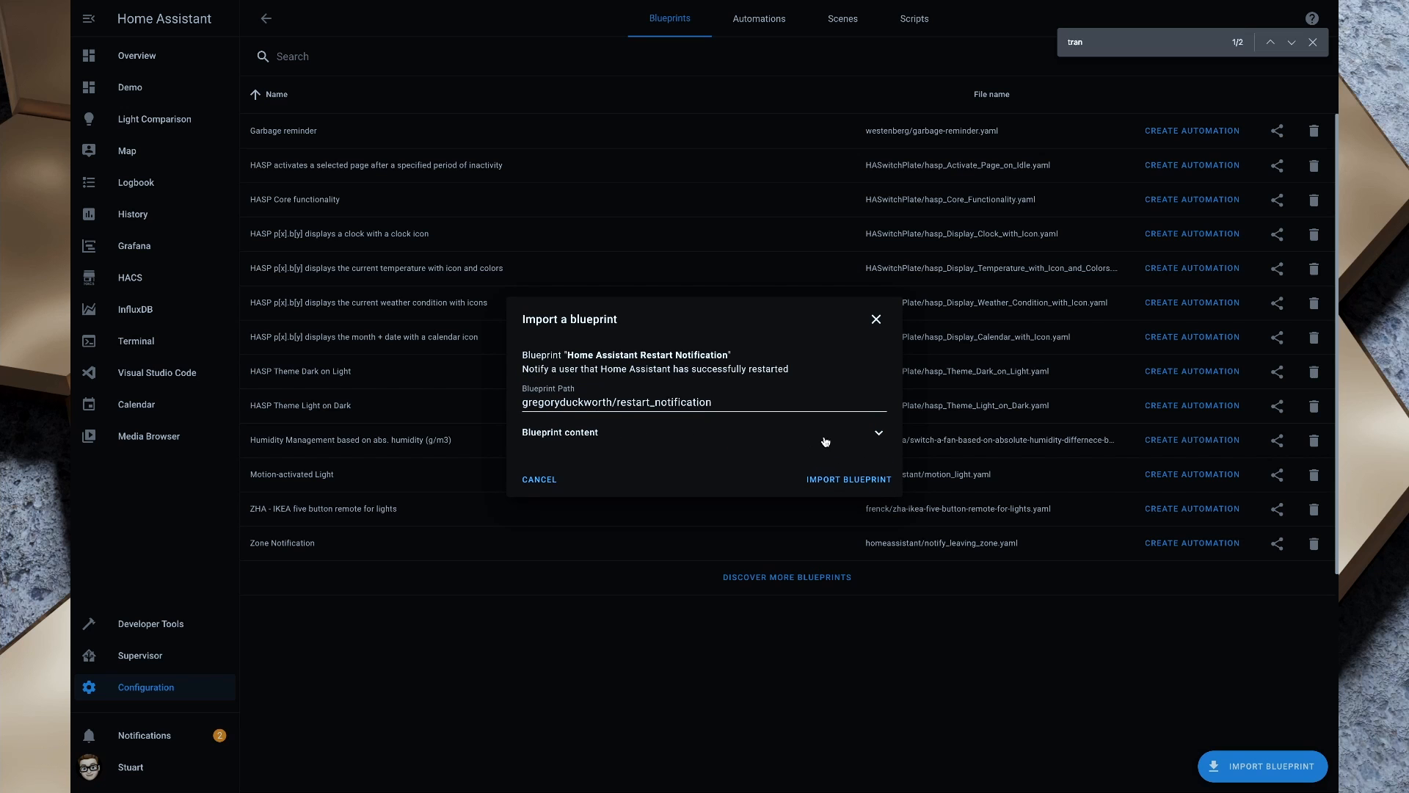
pyautogui.click(878, 435)
pyautogui.click(848, 717)
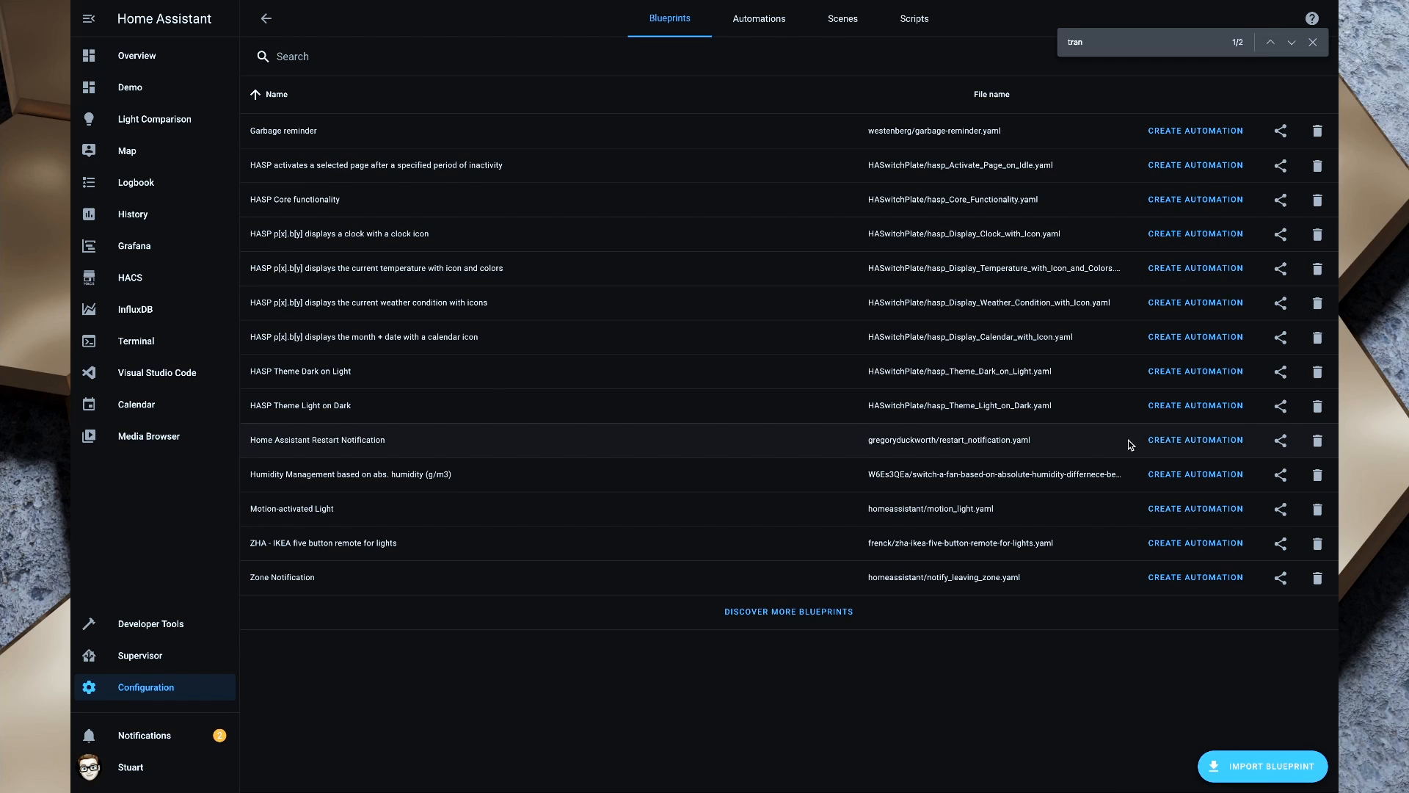
# Step: Create an automation from the Home Assistant Restart Notification blueprint with iPad as the device to notify, save it and run its actions
pyautogui.click(1165, 441)
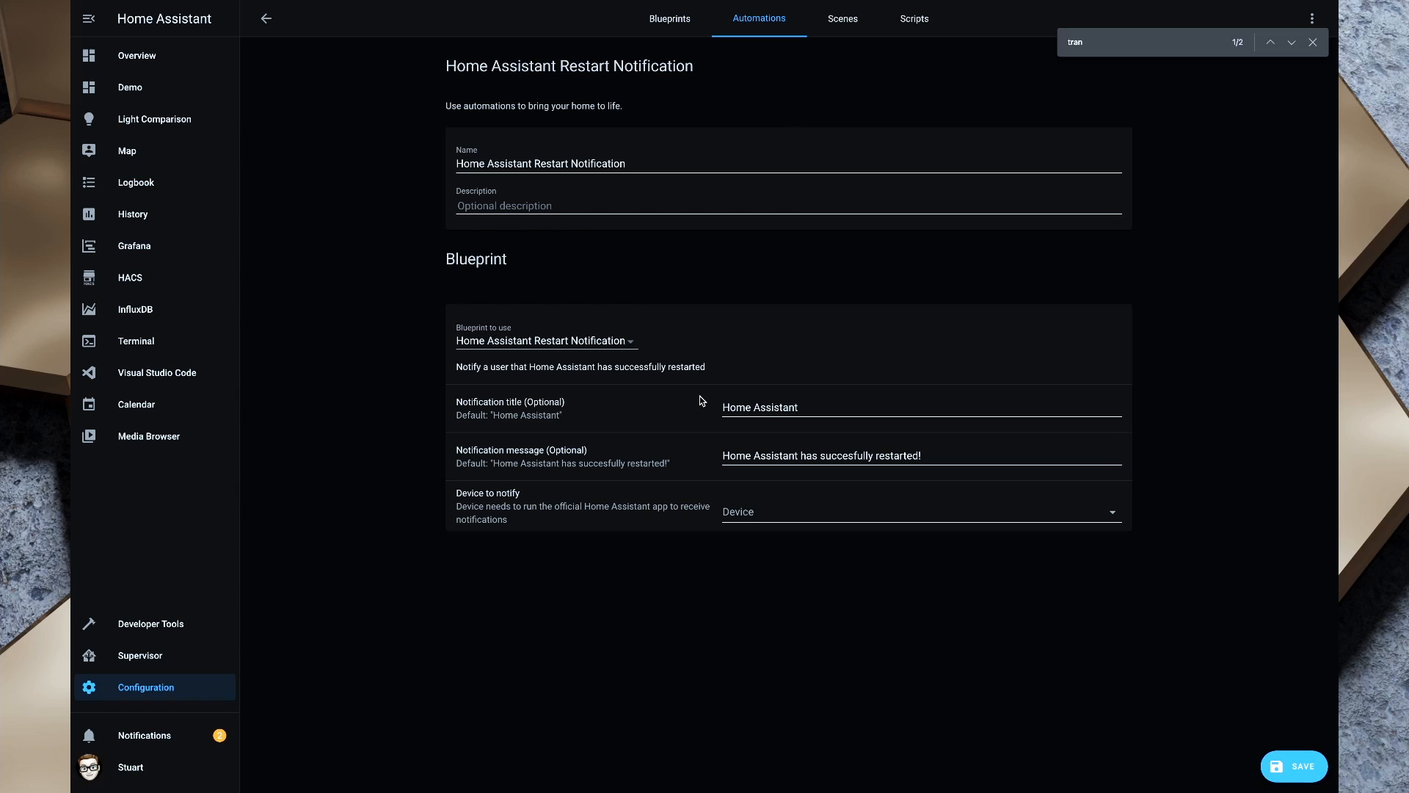
pyautogui.click(826, 408)
pyautogui.click(770, 515)
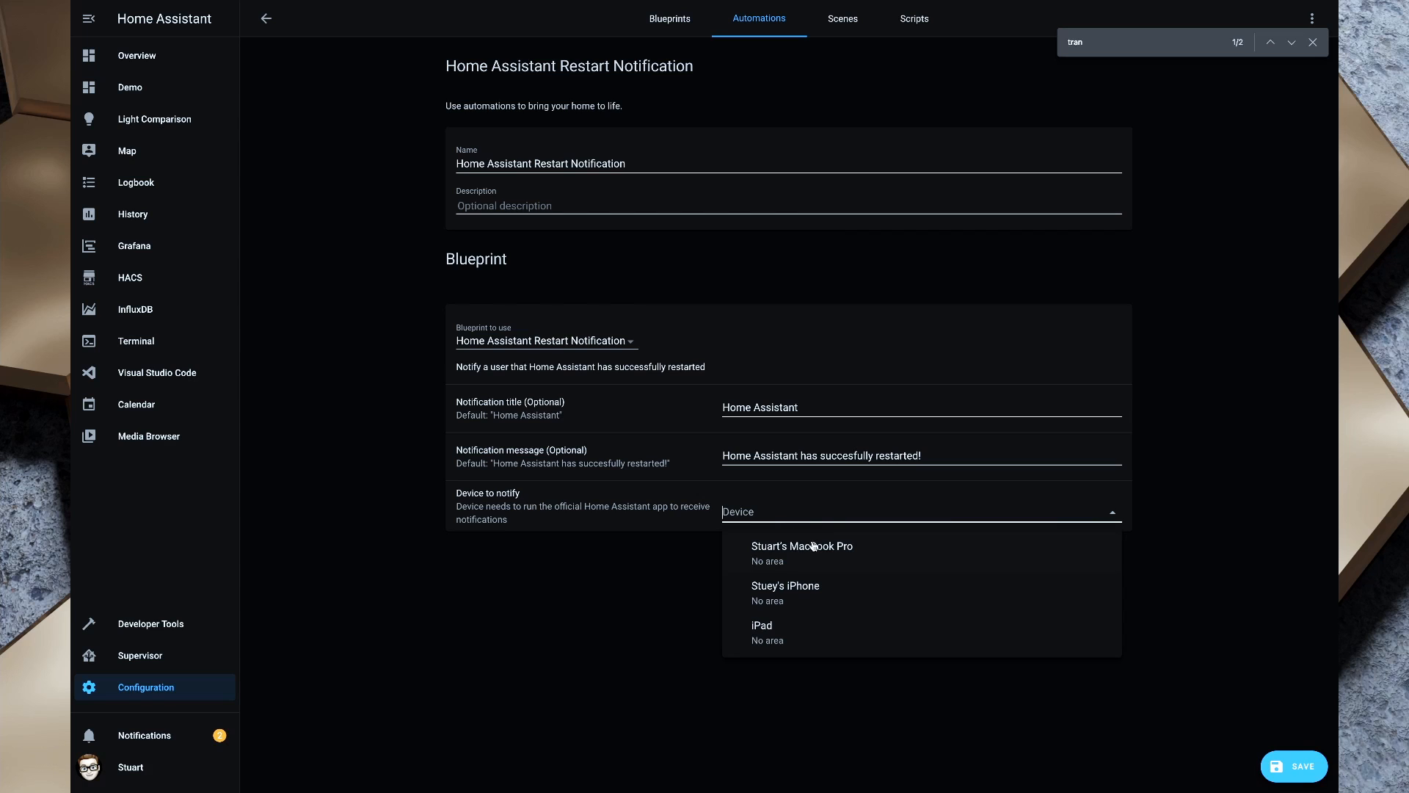
pyautogui.click(781, 625)
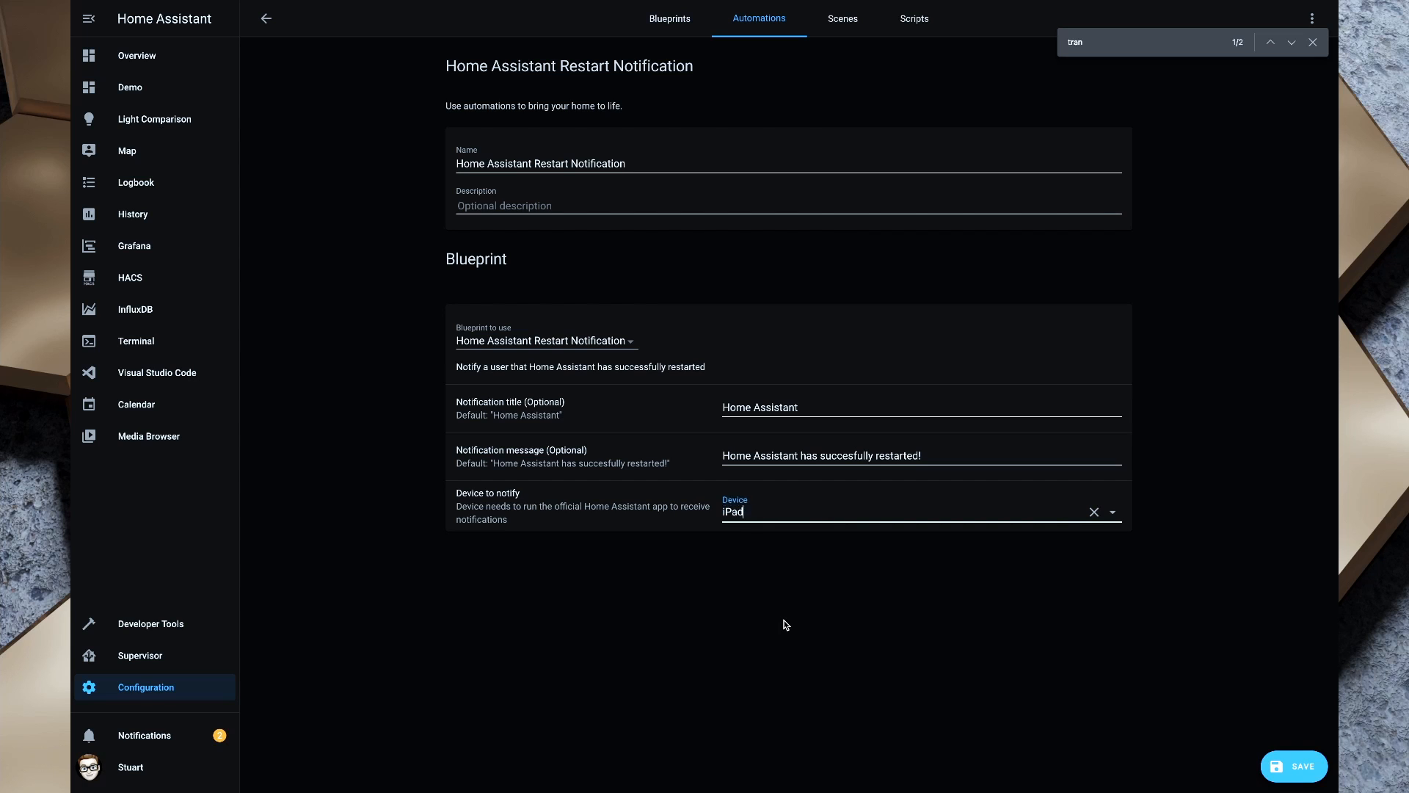
pyautogui.click(1294, 764)
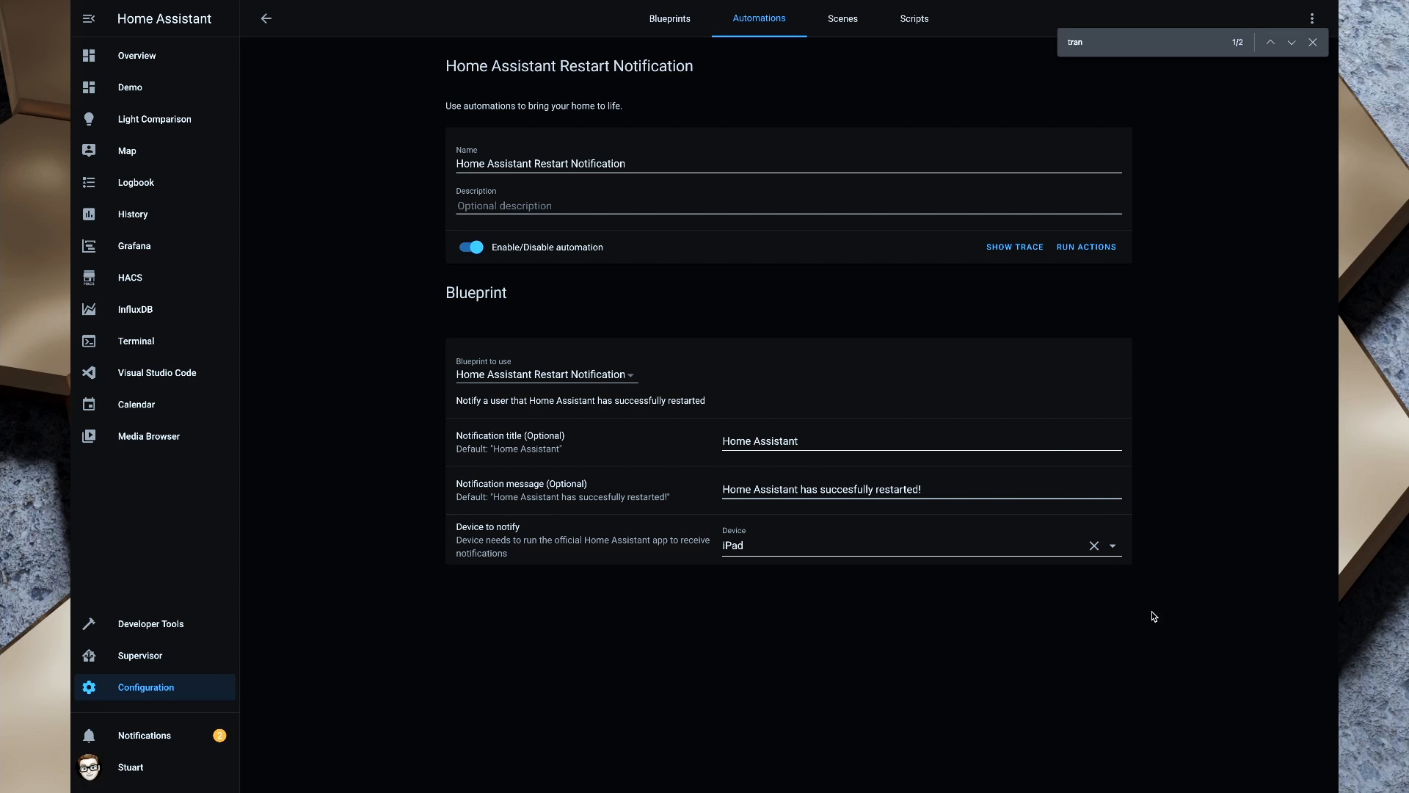
pyautogui.click(1089, 249)
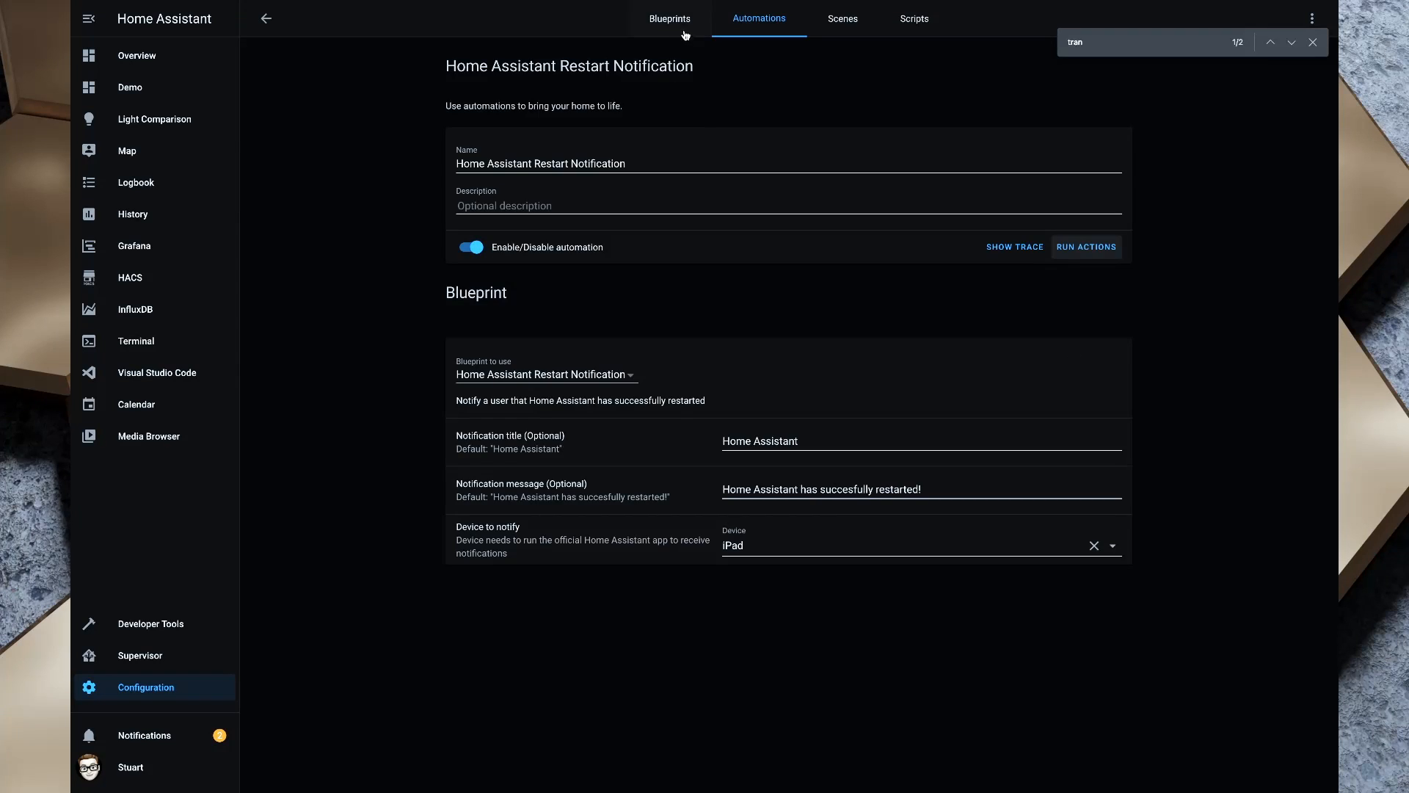
# Step: Search the Blueprints Exchange for "sunset" and open the Activating Lights At Sunset topic
pyautogui.click(683, 30)
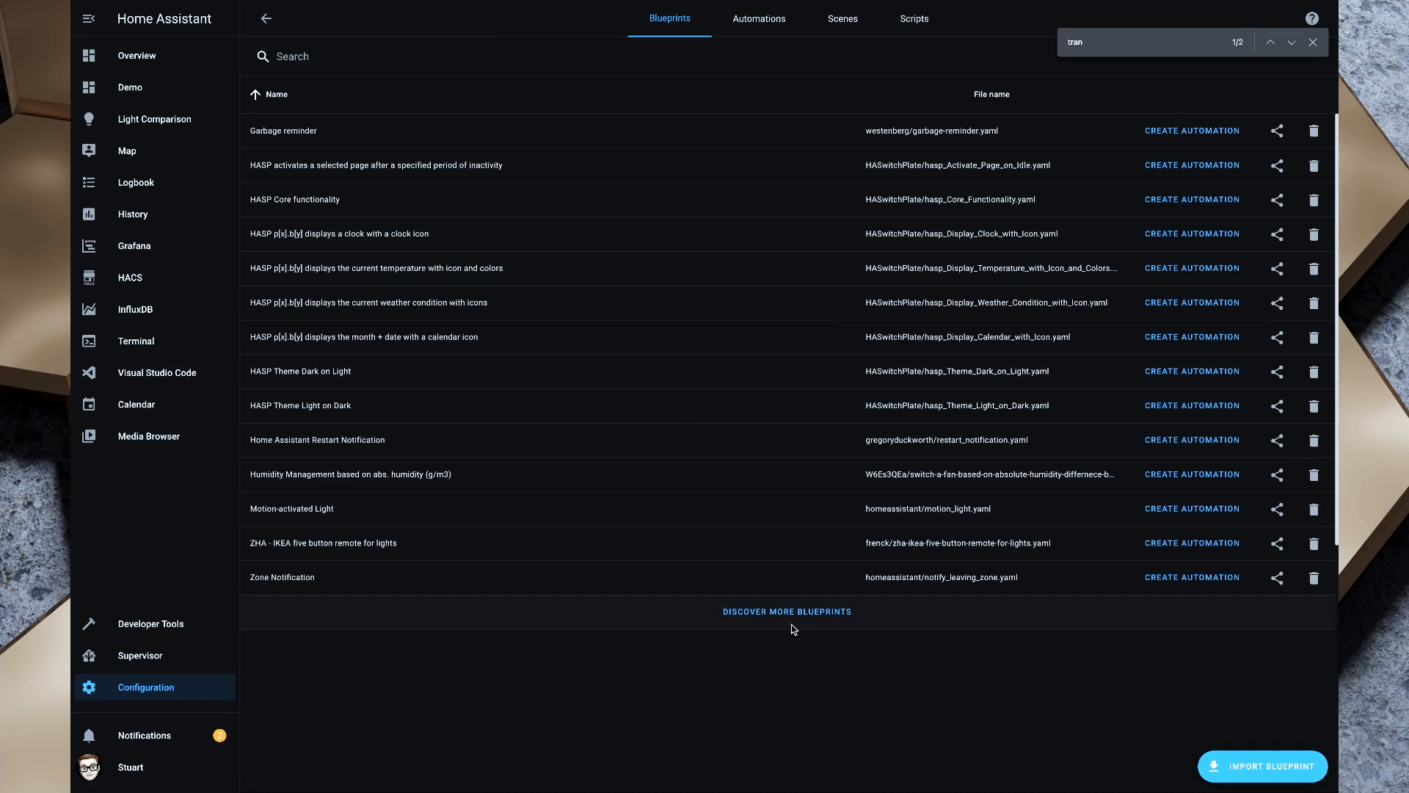
pyautogui.click(792, 610)
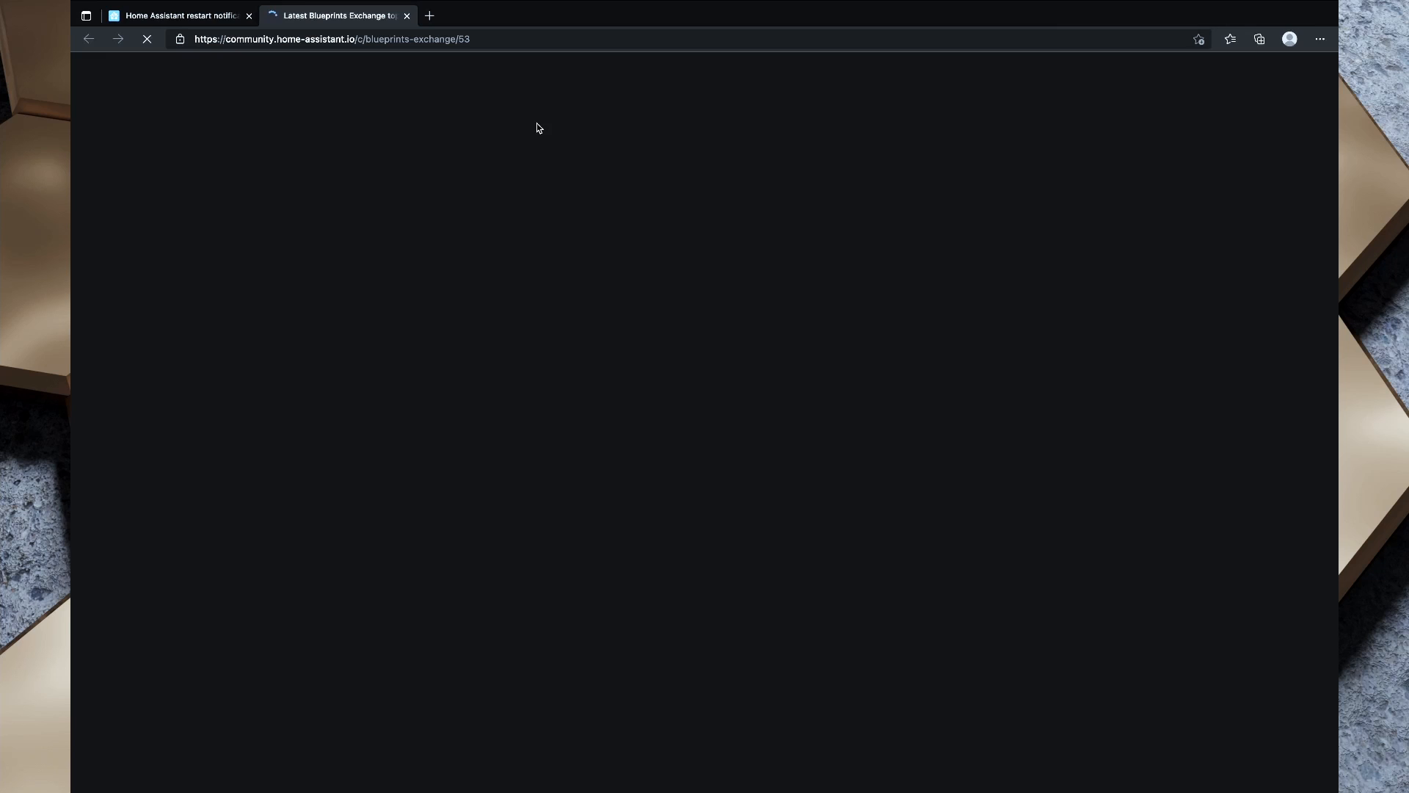
pyautogui.click(1028, 71)
pyautogui.write('senset')
pyautogui.press('Return')
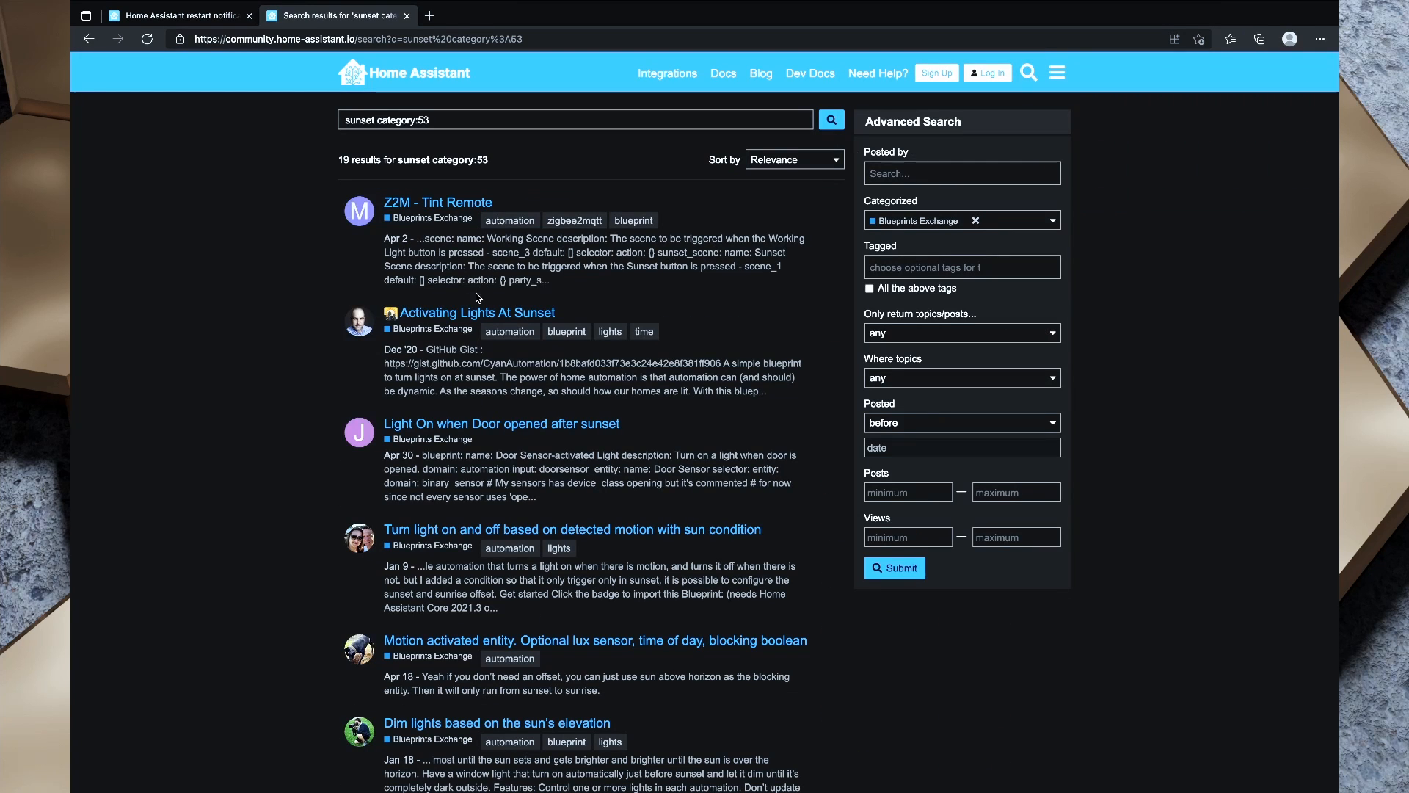
pyautogui.click(444, 313)
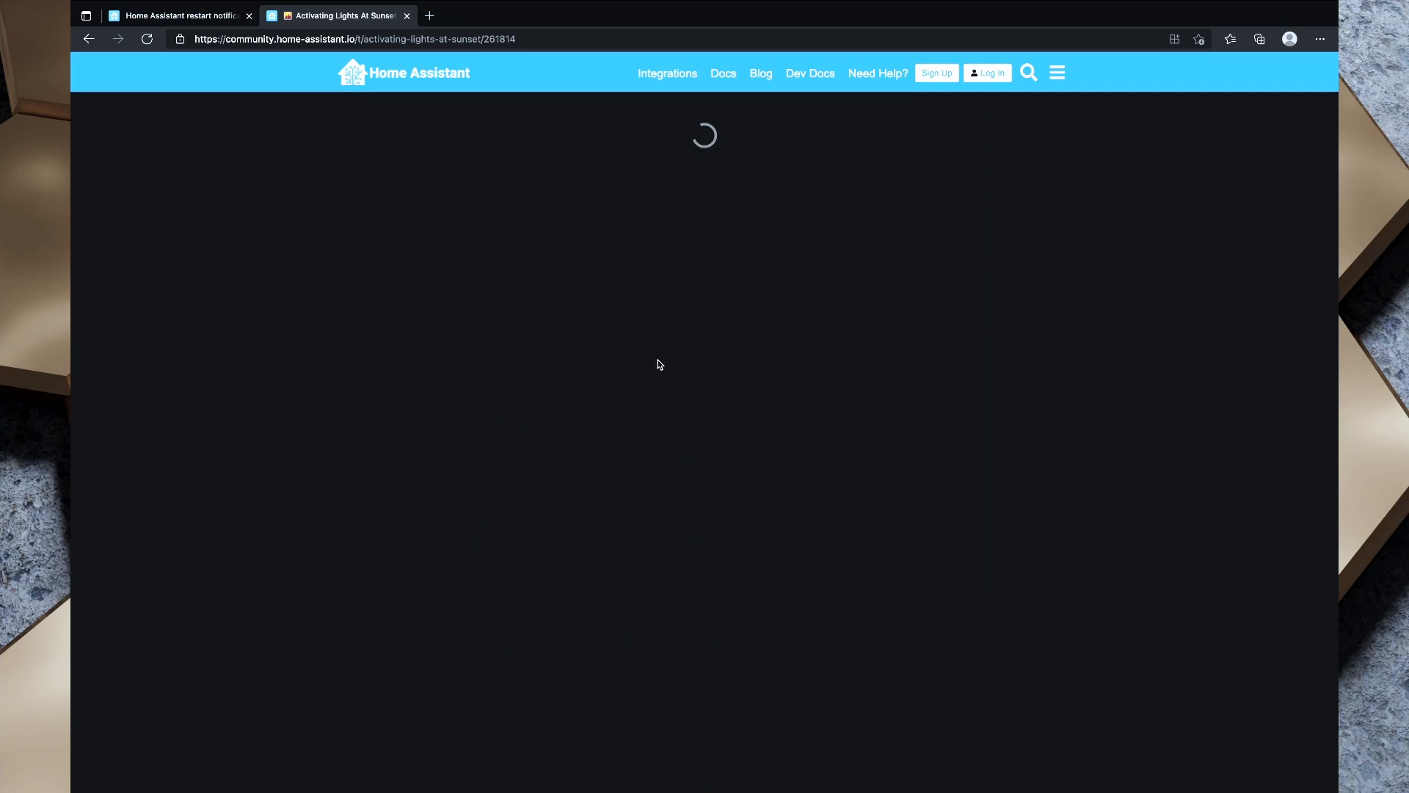
# Step: Copy the URL of the topic's GitHub Gist and import the Lights On At Sunset blueprint from it
pyautogui.click(525, 213)
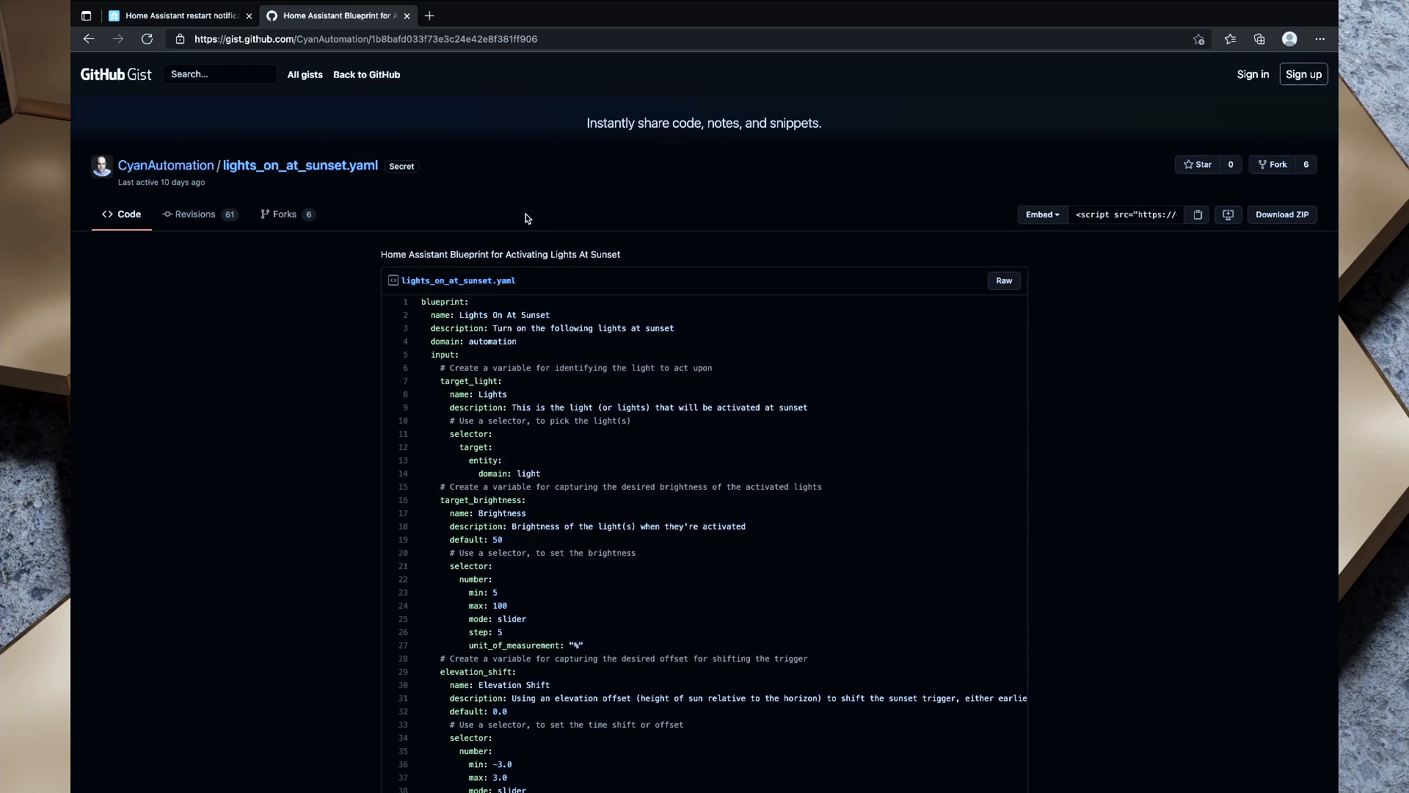
pyautogui.click(371, 36)
pyautogui.hotkey('ctrl', 'c')
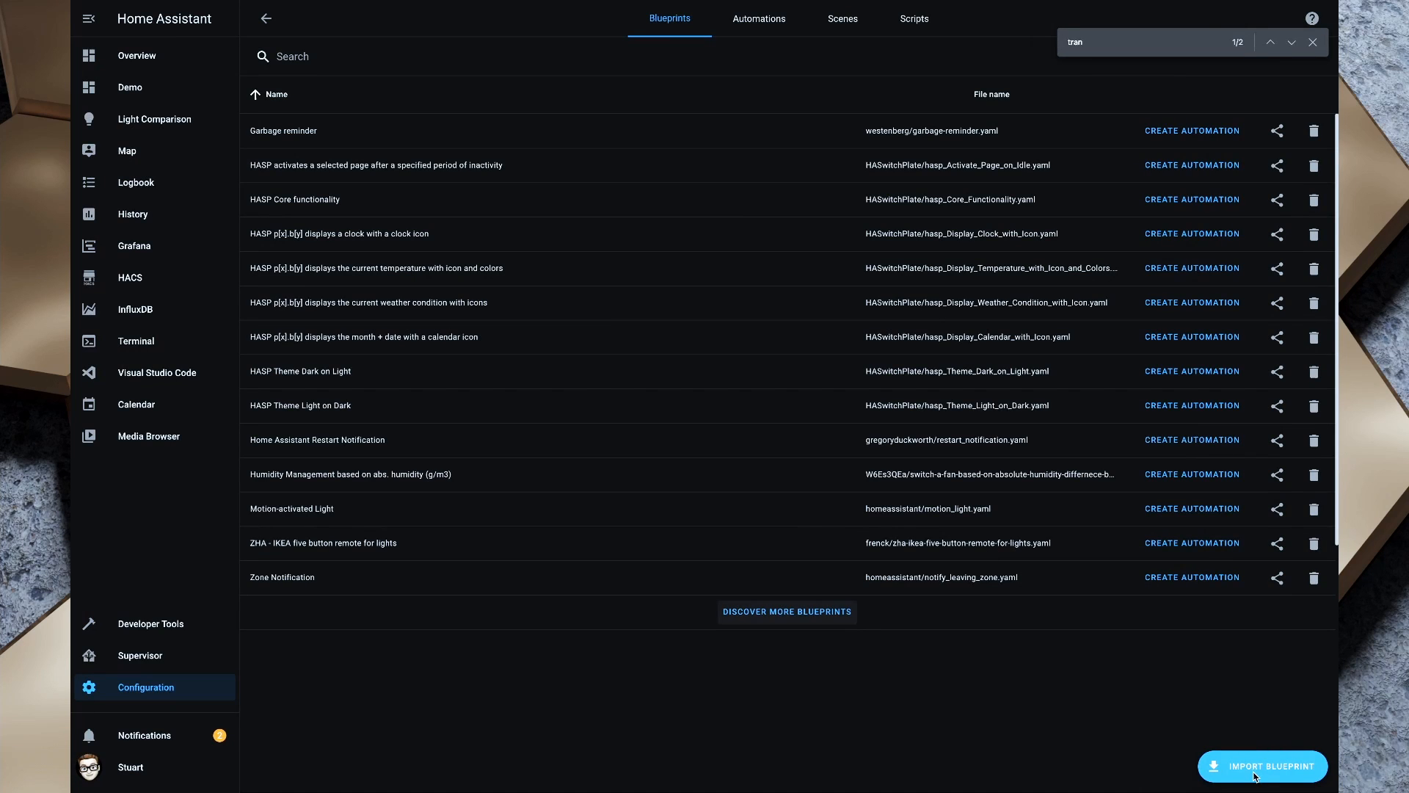
pyautogui.click(1277, 766)
pyautogui.hotkey('ctrl', 'v')
pyautogui.click(849, 463)
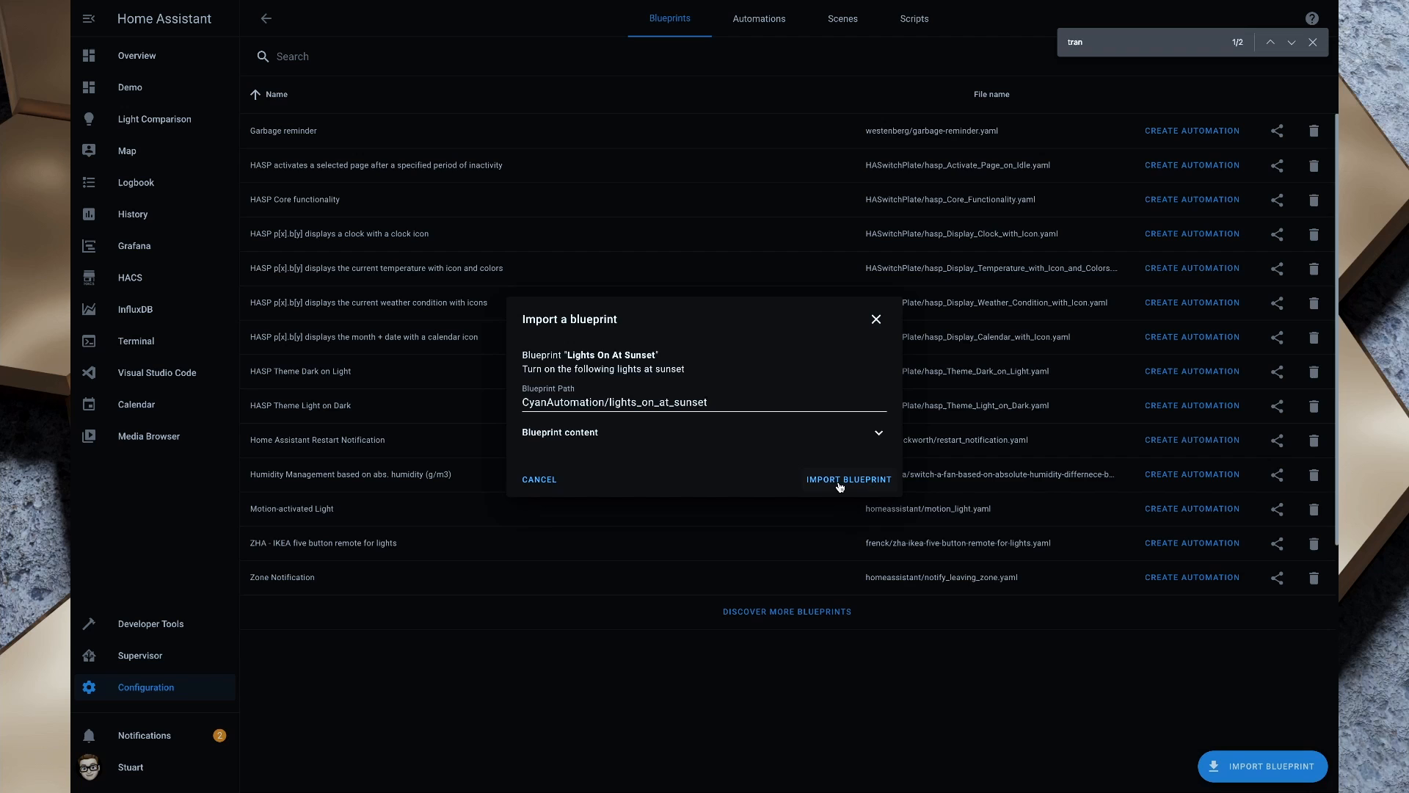
pyautogui.click(840, 480)
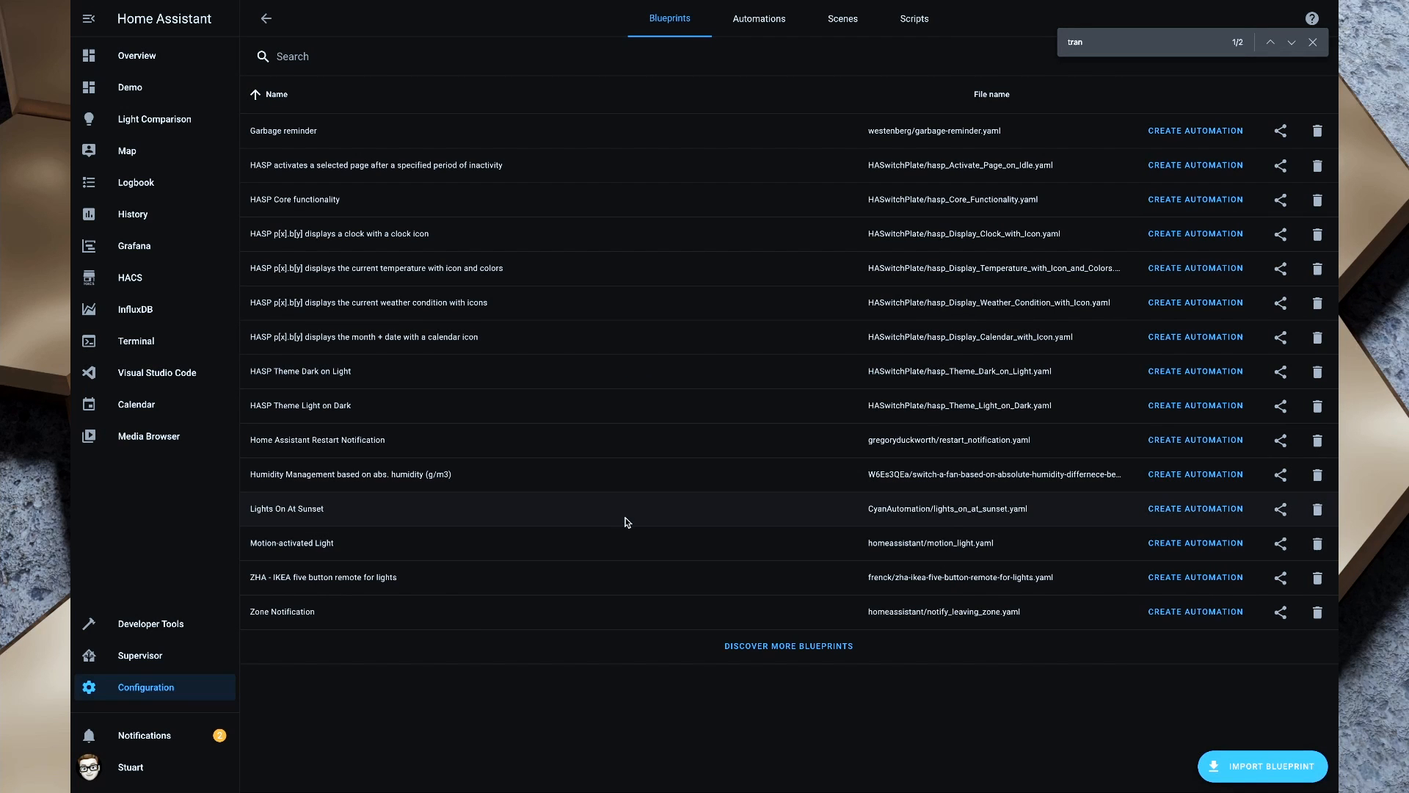
# Step: Create an automation from the Lights On At Sunset blueprint and choose the Porch Light entity as its light
pyautogui.click(1232, 507)
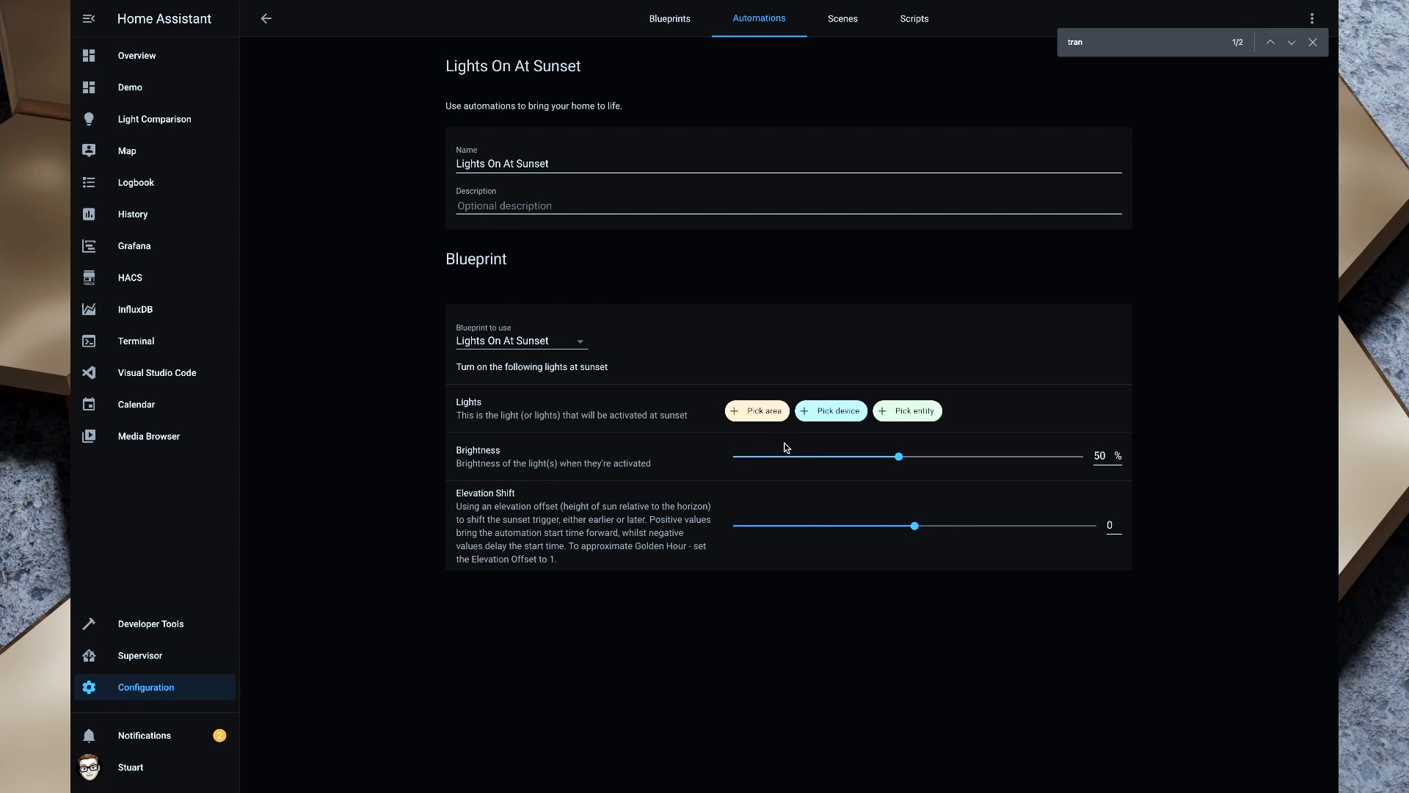
pyautogui.click(908, 415)
pyautogui.scroll(-3, 833, 550)
pyautogui.scroll(-10, 833, 550)
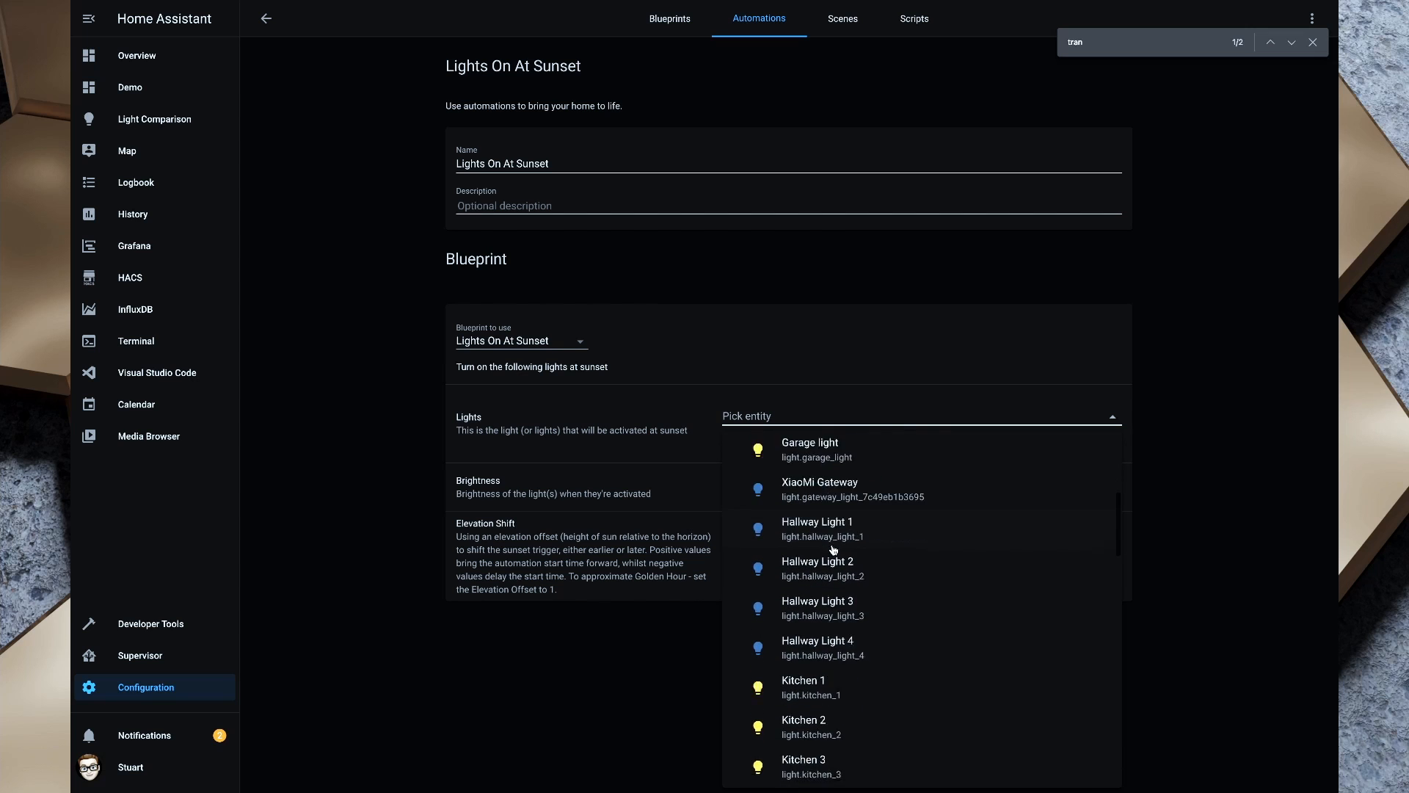
pyautogui.click(794, 621)
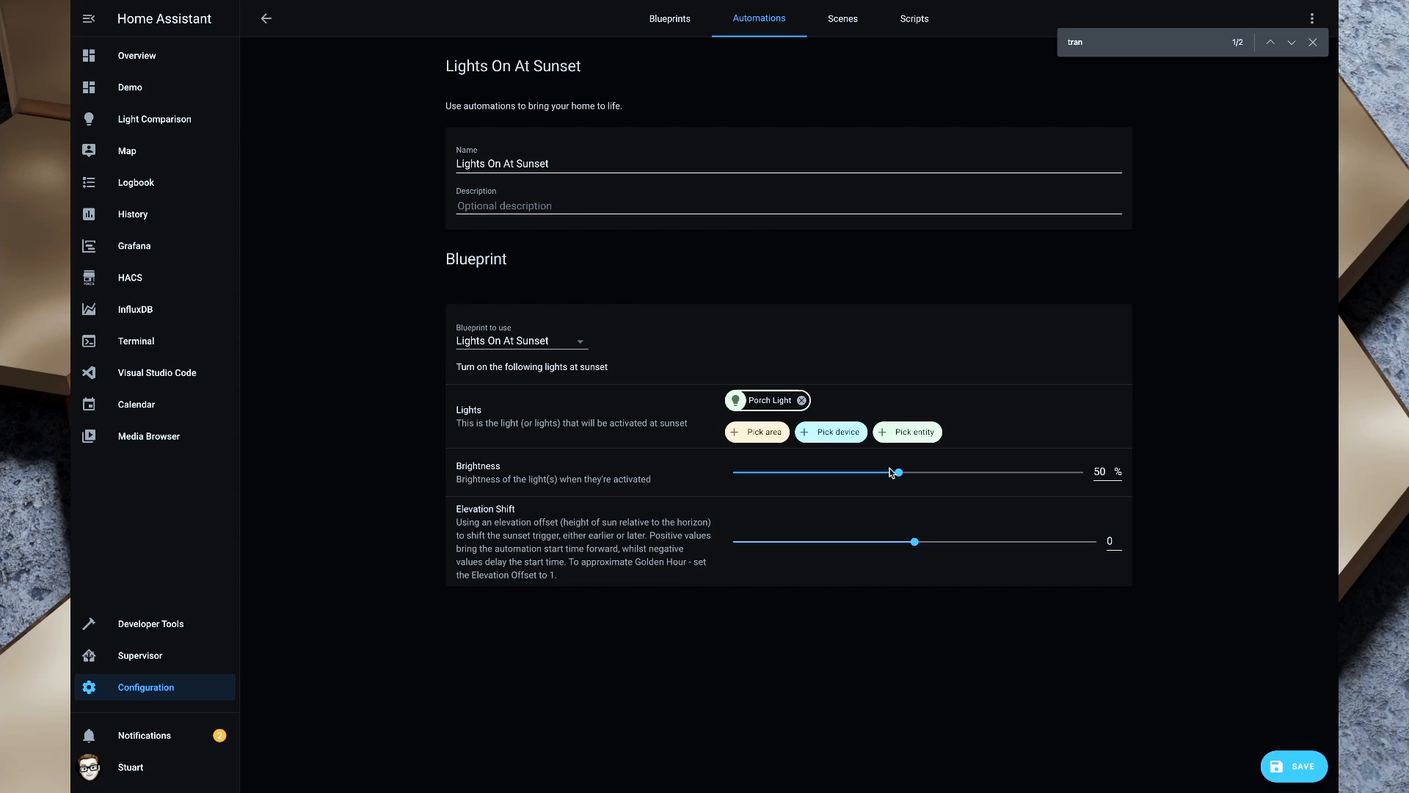
# Step: Raise the sunset automation's brightness, try different elevation shift values and save the automation
pyautogui.moveTo(896, 473); pyautogui.dragTo(993, 487)
pyautogui.moveTo(457, 522); pyautogui.dragTo(581, 522)
pyautogui.click(582, 523)
pyautogui.click(916, 544)
pyautogui.moveTo(883, 544); pyautogui.dragTo(879, 543)
pyautogui.moveTo(854, 543); pyautogui.dragTo(975, 543)
pyautogui.moveTo(976, 541); pyautogui.dragTo(916, 544)
pyautogui.click(1302, 769)
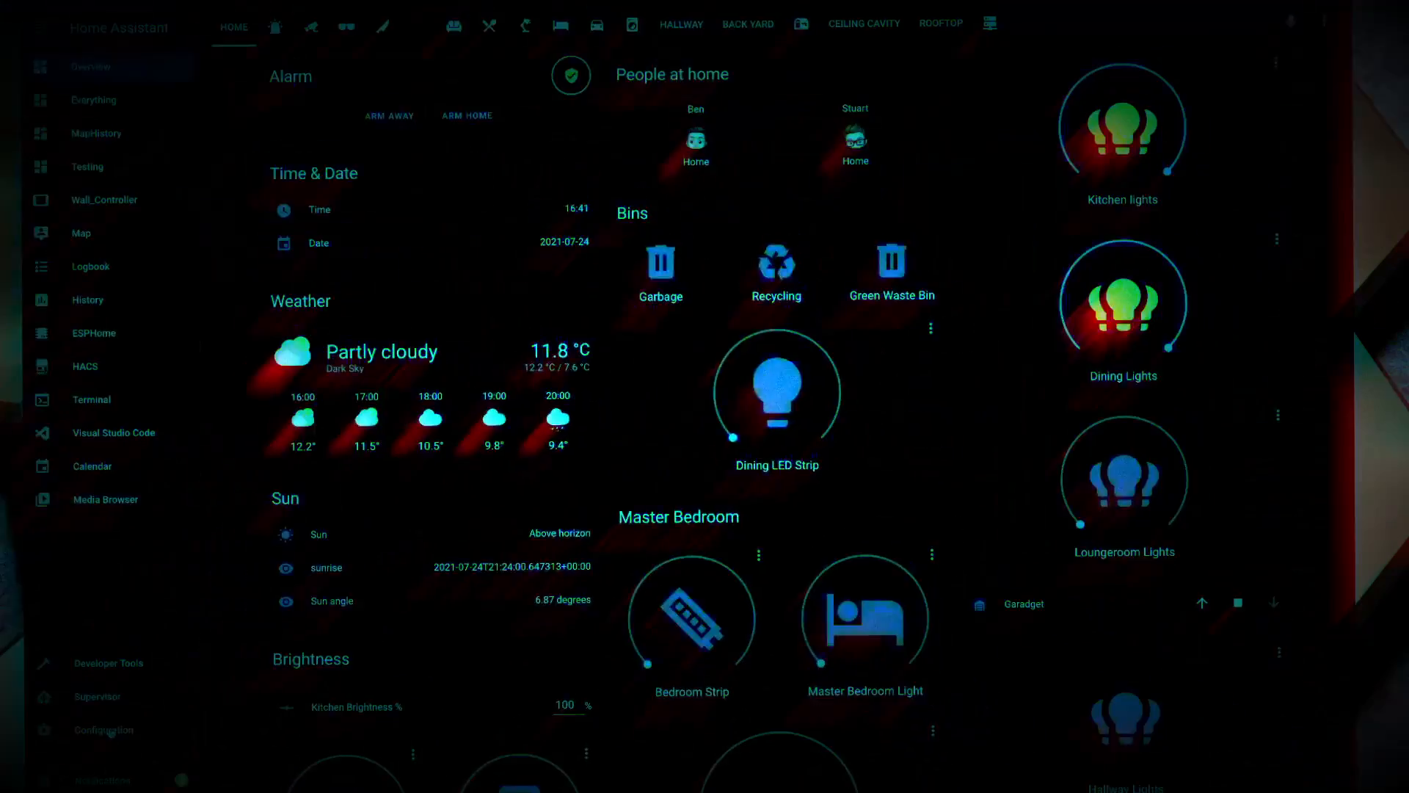
# Step: Create an empty automation named "ALERT If Garage Door Open for 30 minutes"
pyautogui.click(153, 688)
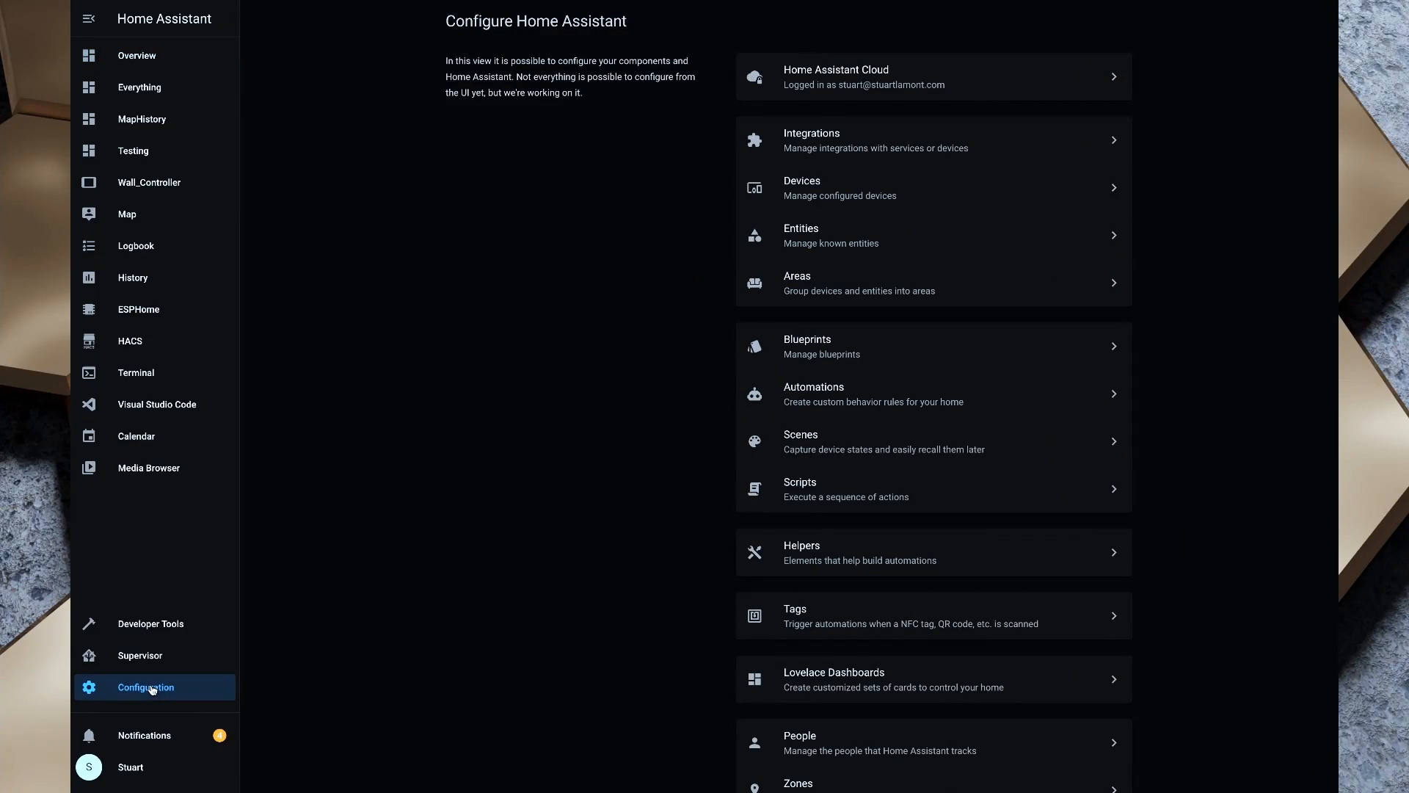
pyautogui.click(796, 404)
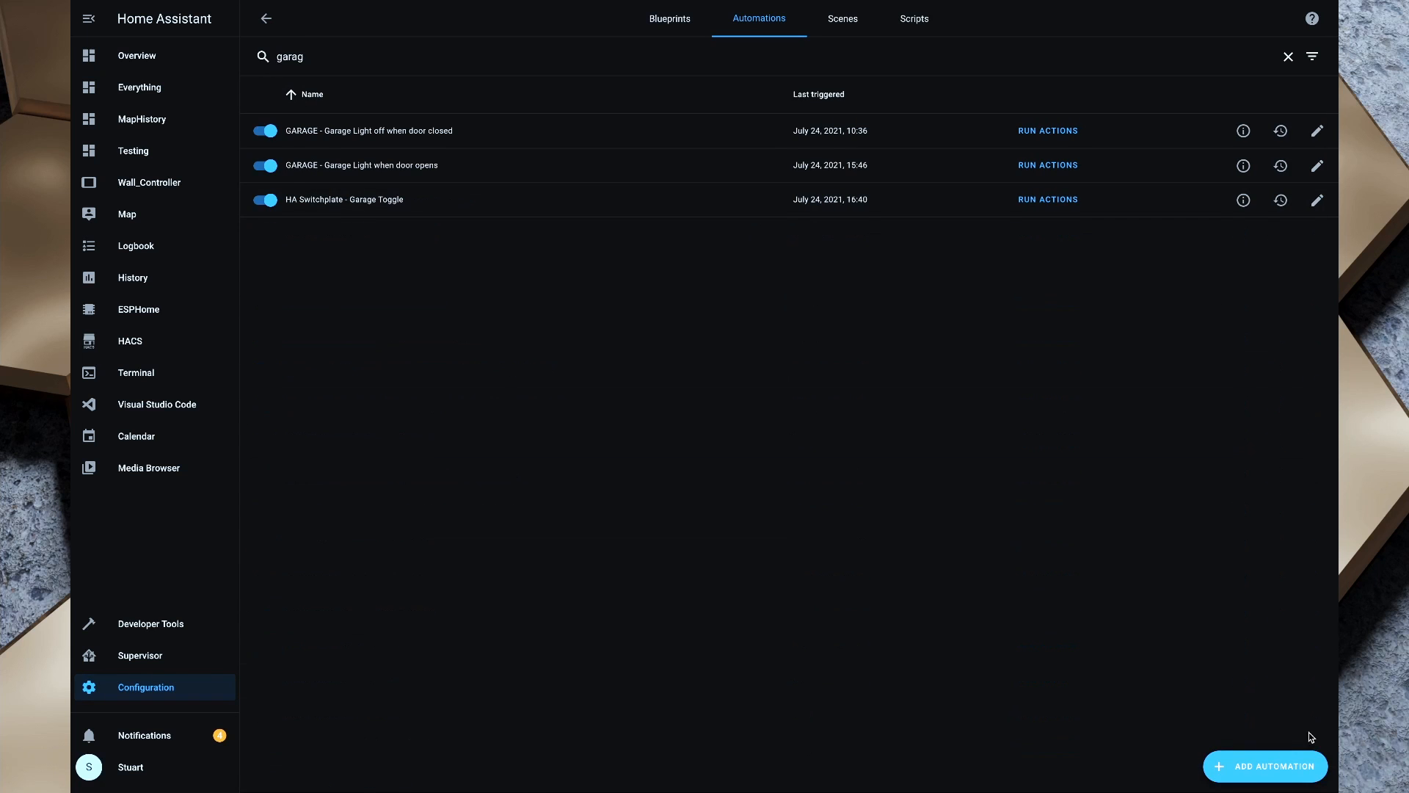
pyautogui.click(1274, 774)
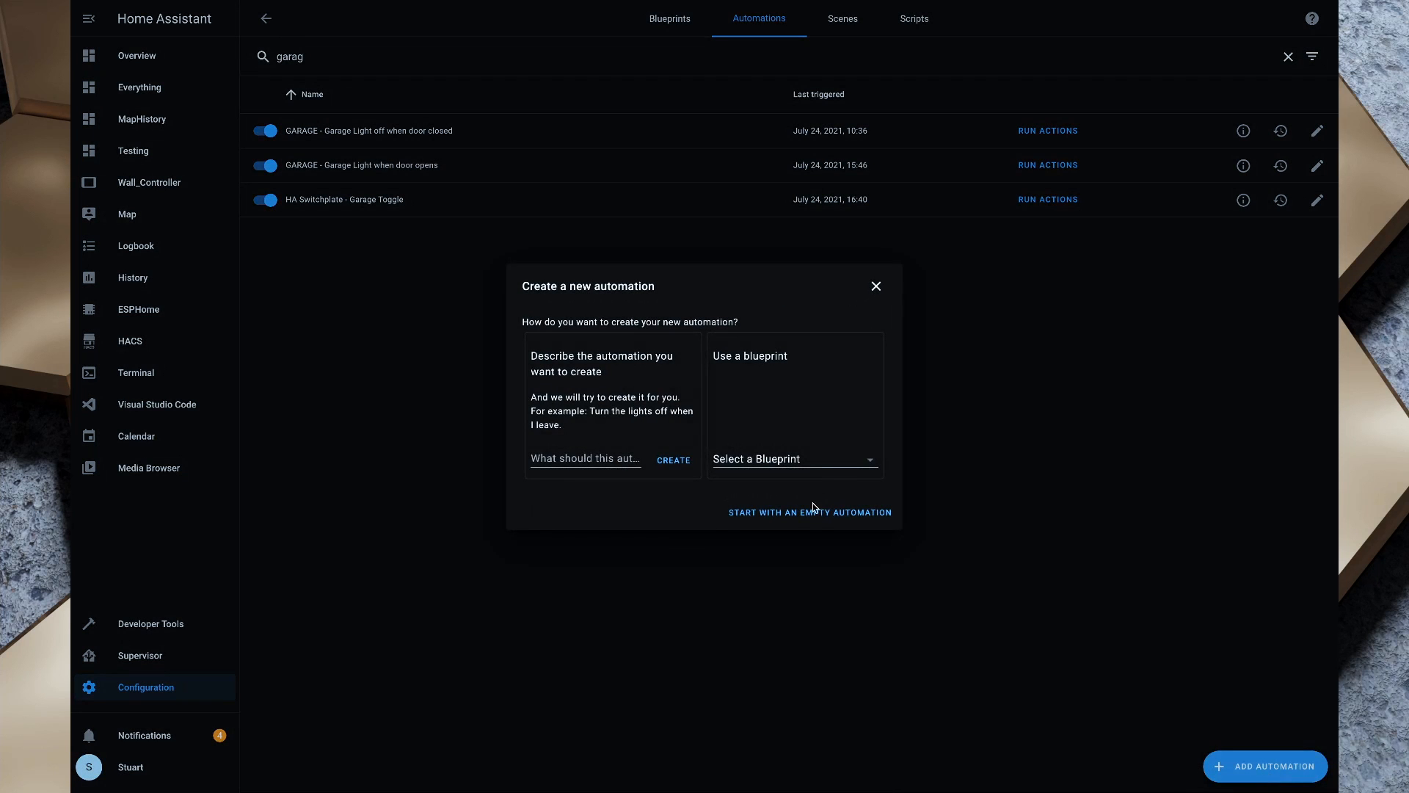
pyautogui.click(783, 515)
pyautogui.click(557, 162)
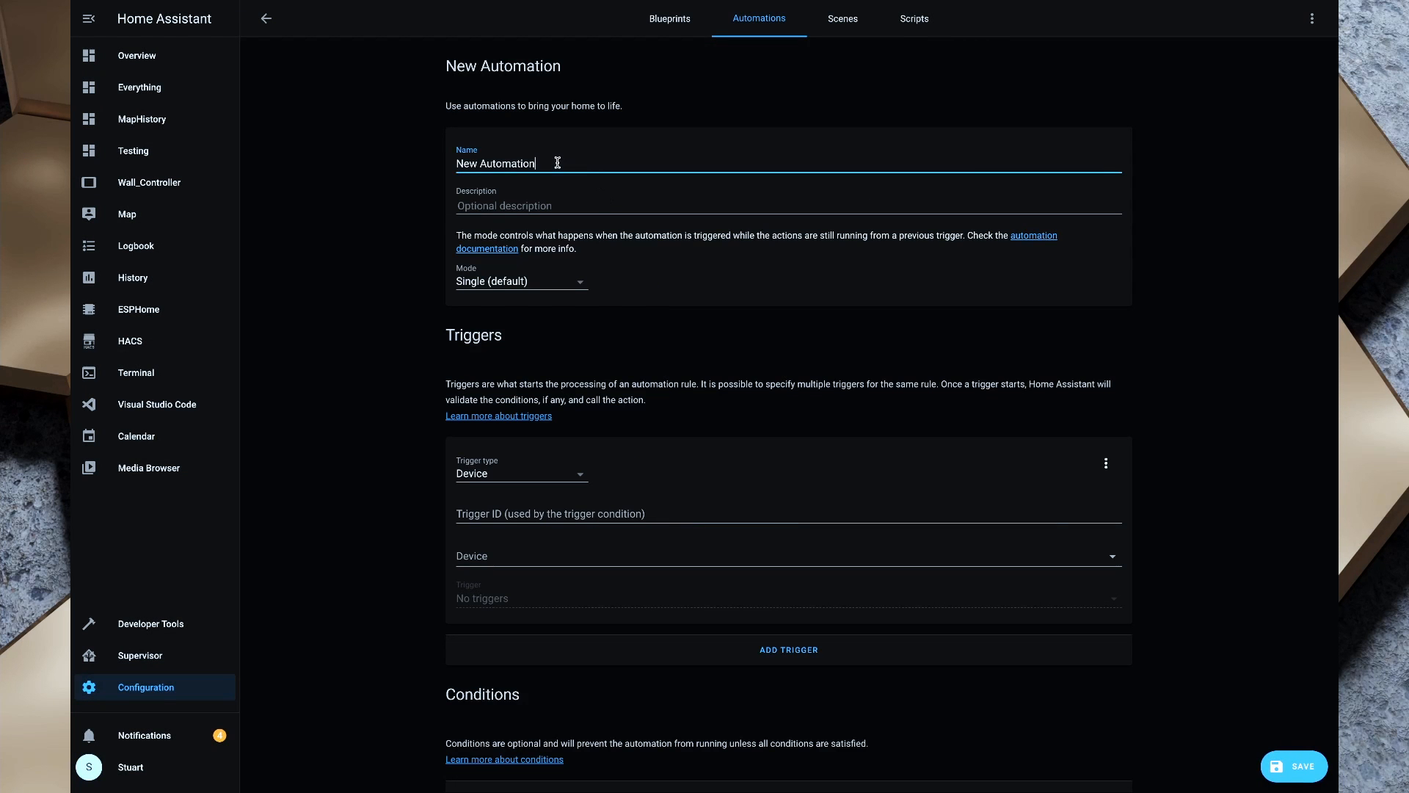
pyautogui.hotkey('ctrl', 'a')
pyautogui.write('ALERT If Garage Door Open for 30')
pyautogui.press('BackSpace')
pyautogui.write('0 minutes')
# Step: Set a State trigger for binary_sensor.garagedoor changing to open for 00:30:00
pyautogui.click(554, 470)
pyautogui.click(518, 537)
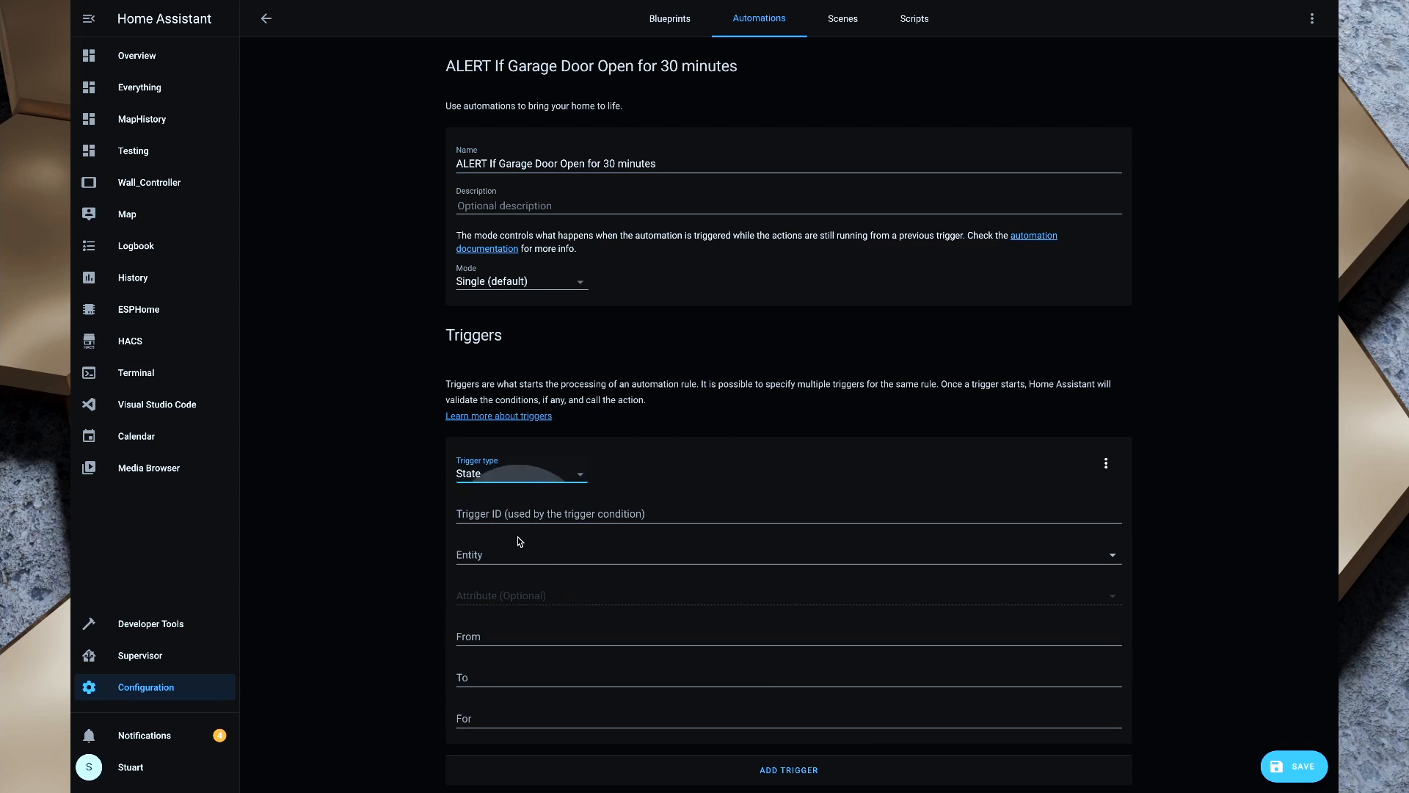
pyautogui.click(483, 556)
pyautogui.write('garag')
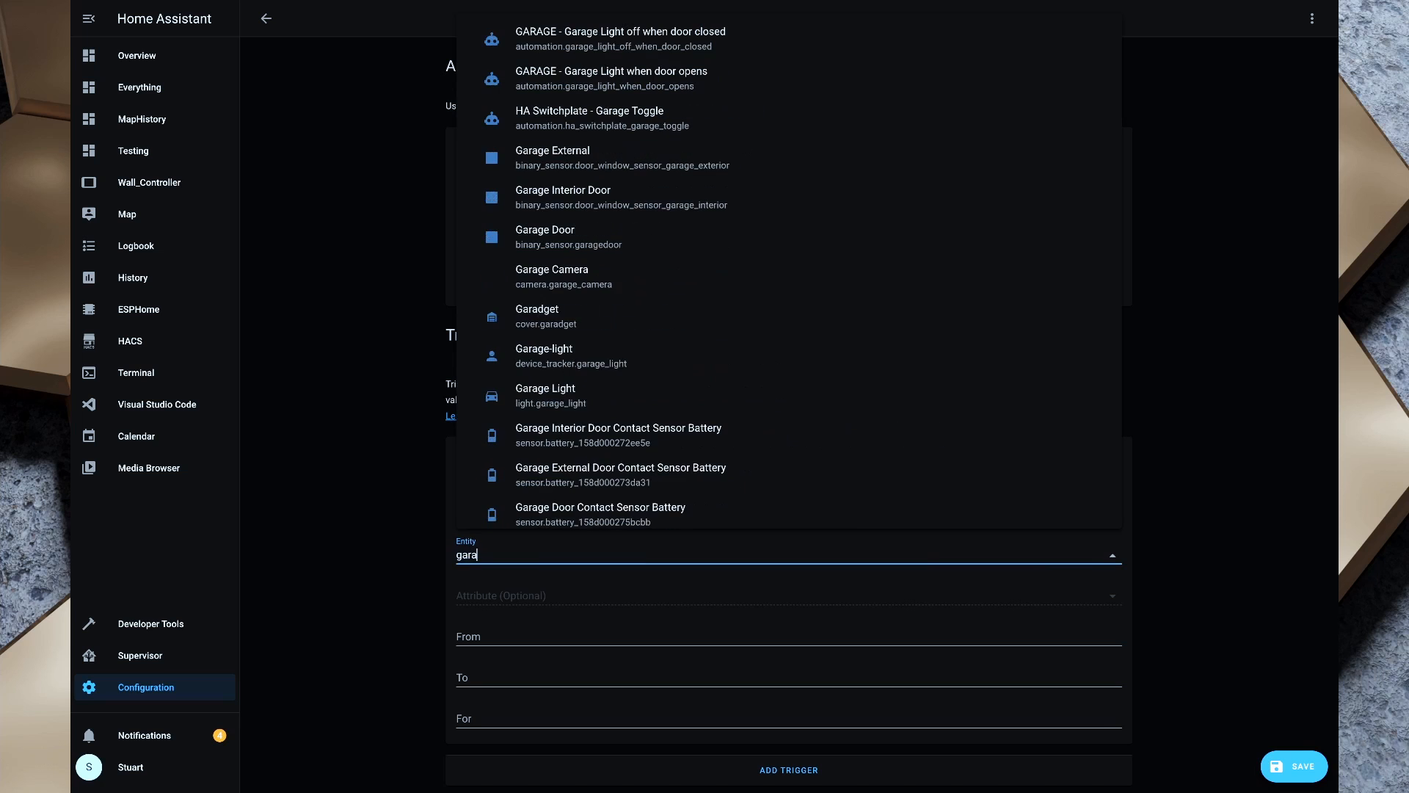
pyautogui.click(571, 244)
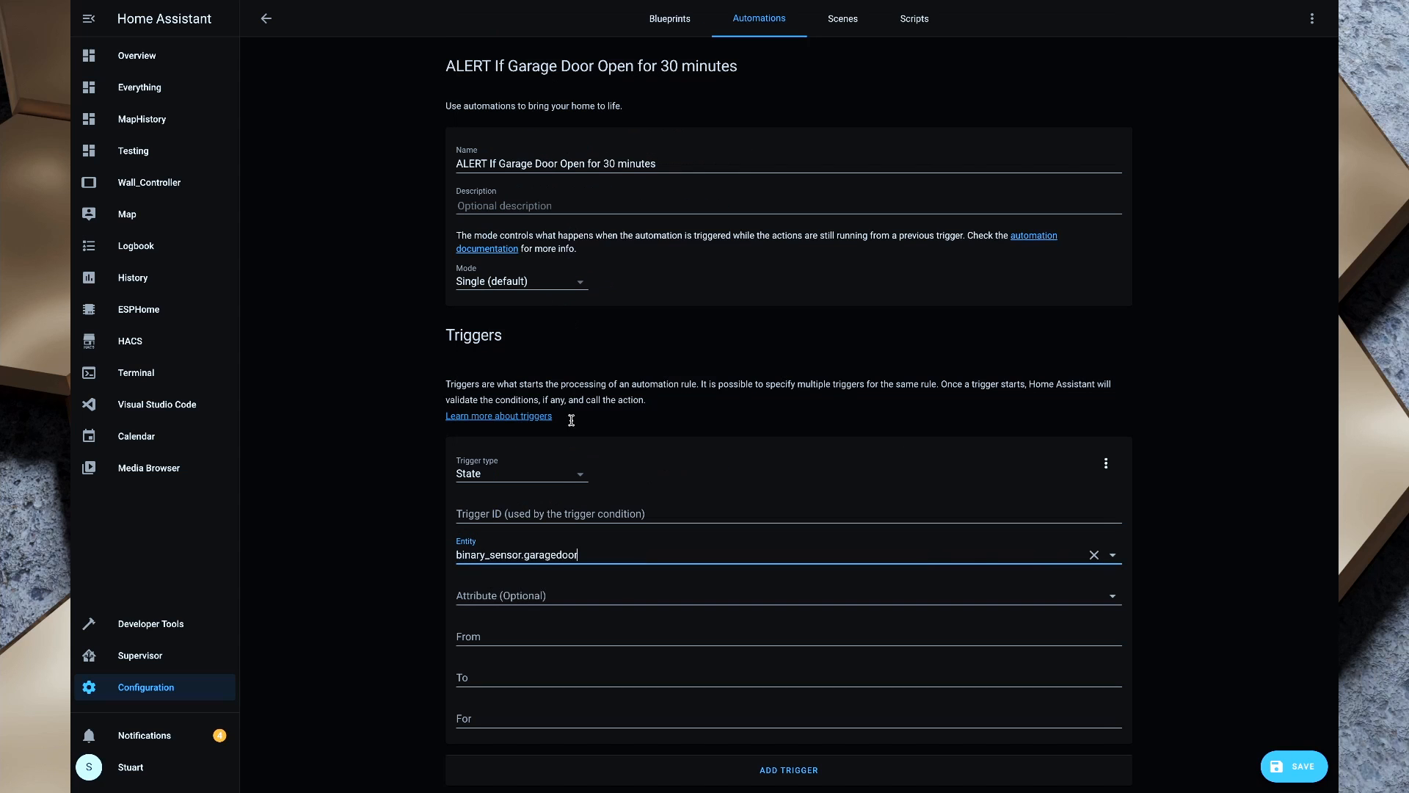
pyautogui.click(474, 669)
pyautogui.write('ope')
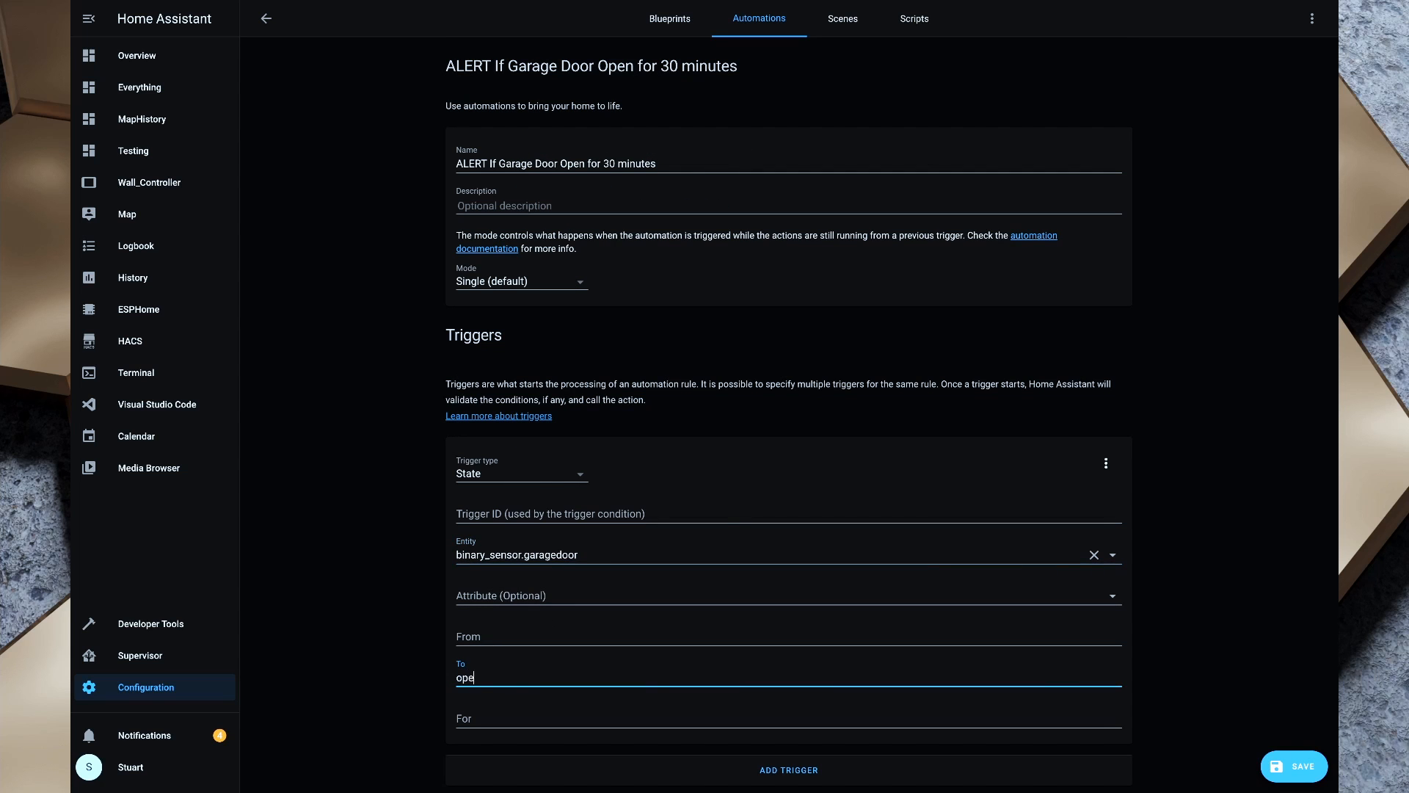
pyautogui.press('Tab')
pyautogui.write('00:30')
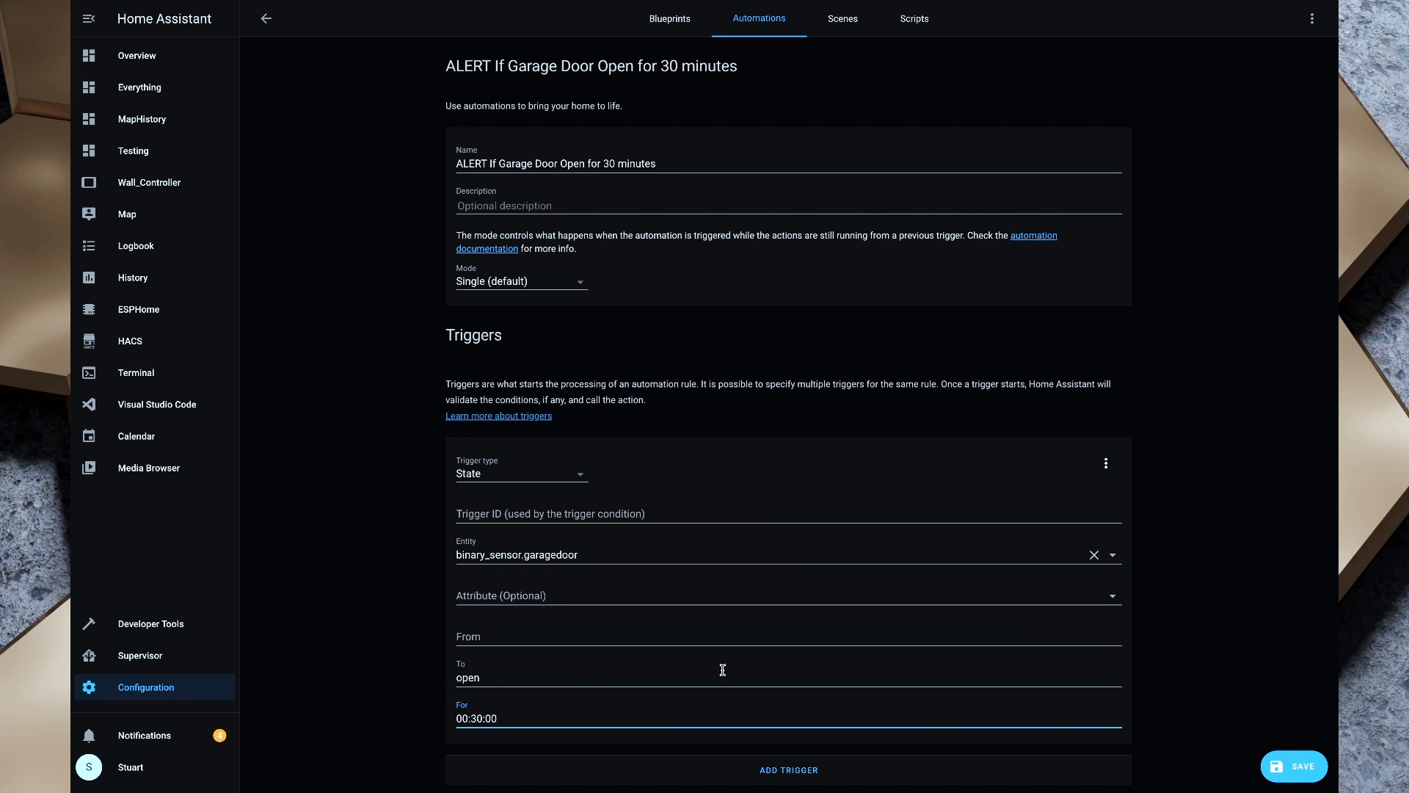
# Step: Change the action to Call service using the notify.alexa_media notification service
pyautogui.scroll(-3, 720, 667)
pyautogui.scroll(-2, 627, 567)
pyautogui.scroll(-2, 627, 572)
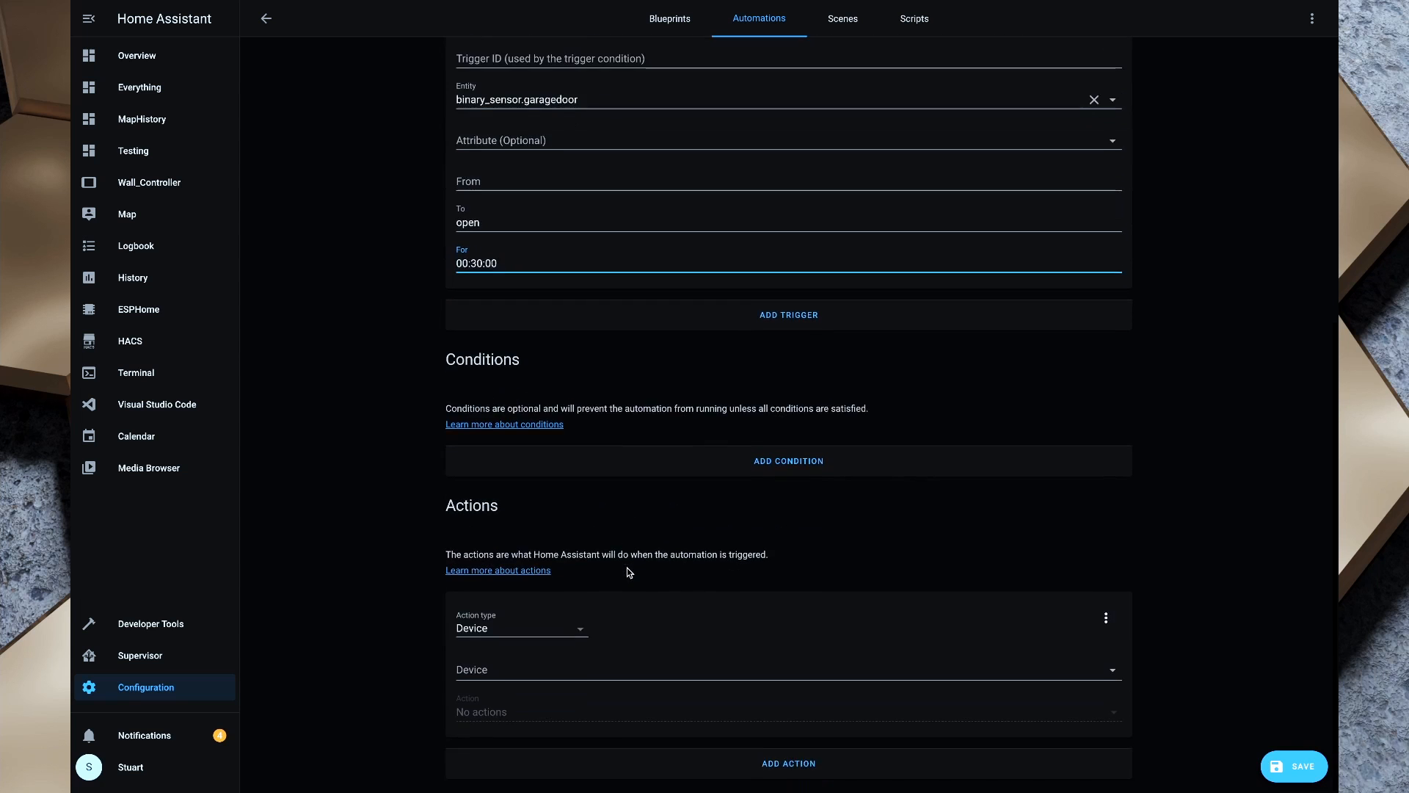
pyautogui.click(582, 629)
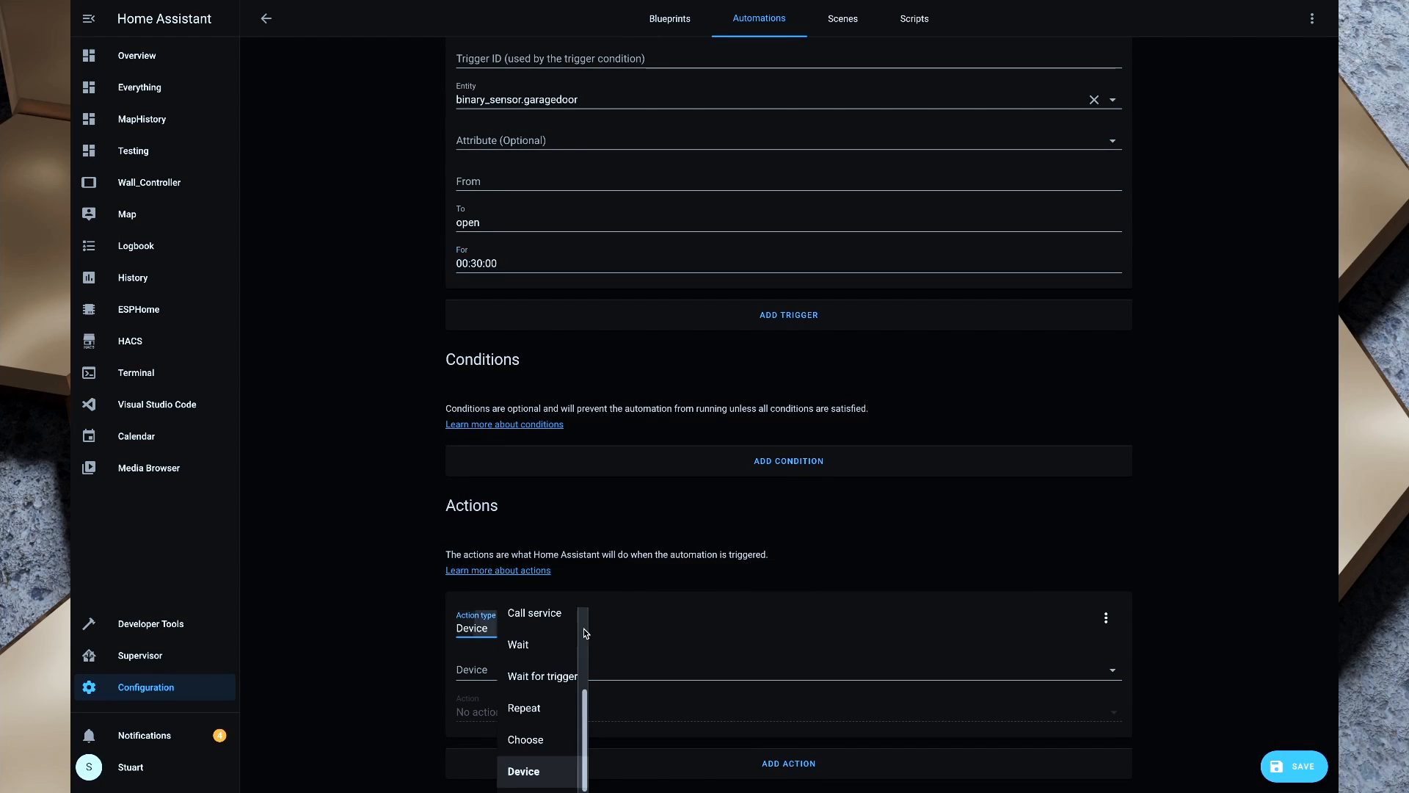
pyautogui.click(513, 619)
pyautogui.click(527, 685)
pyautogui.write('noti')
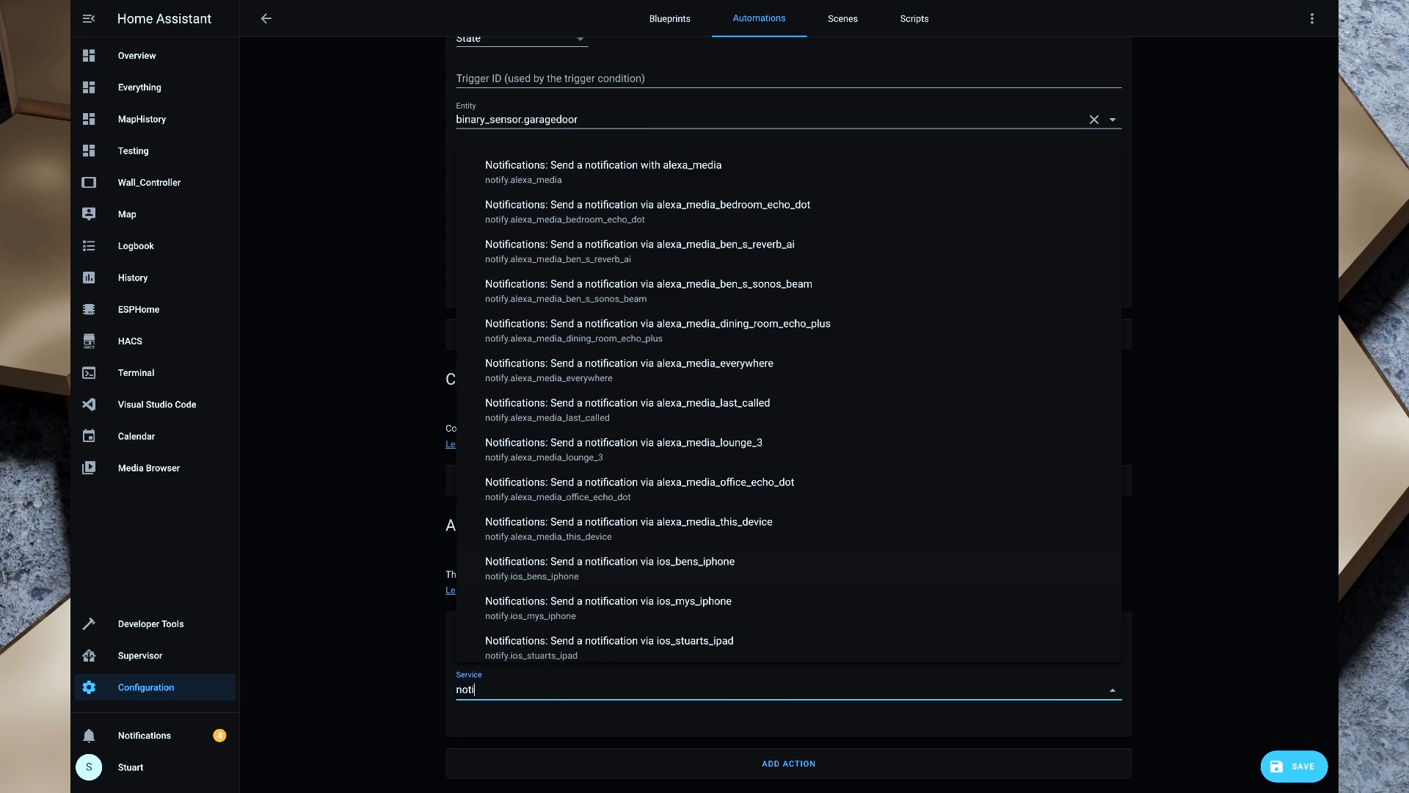
pyautogui.write('fy.alex')
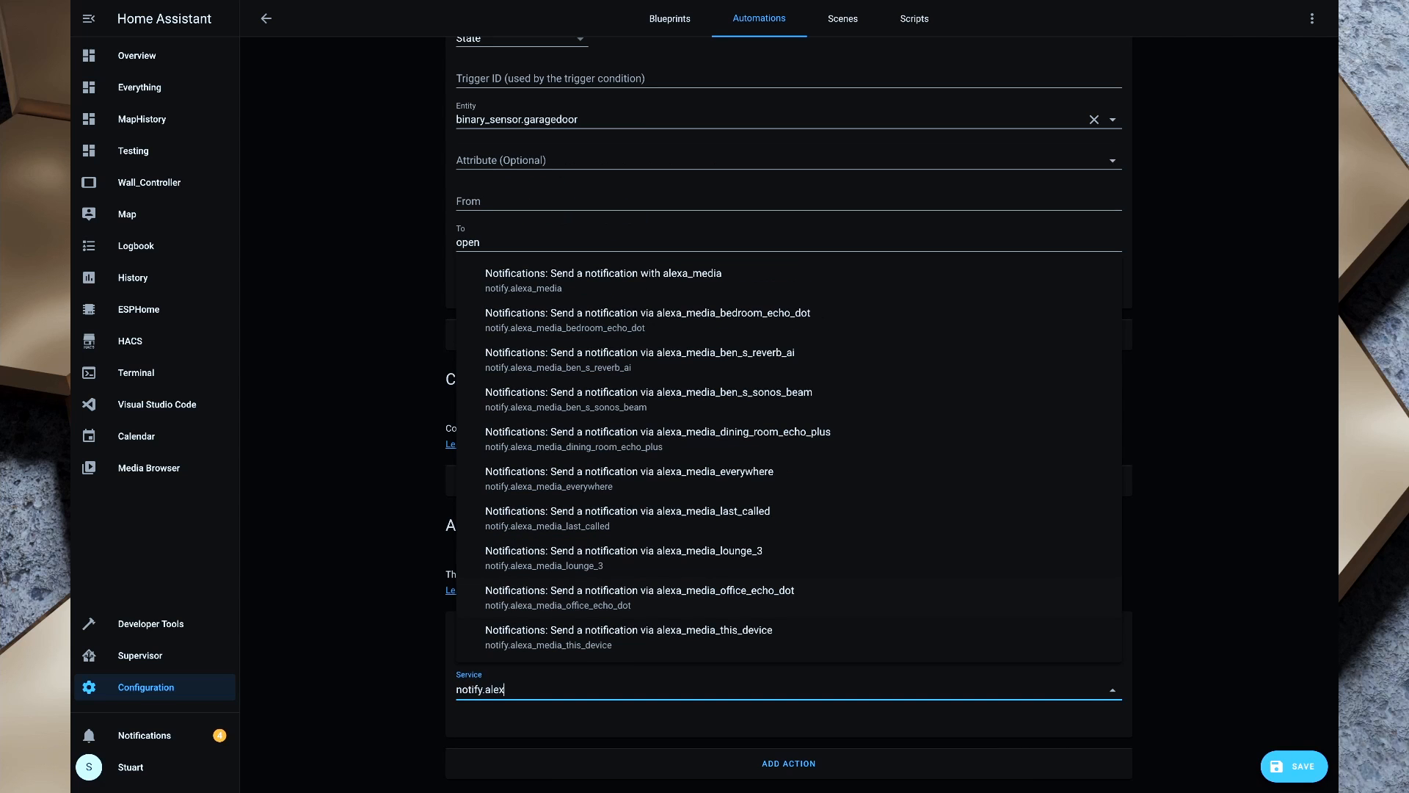
pyautogui.click(541, 277)
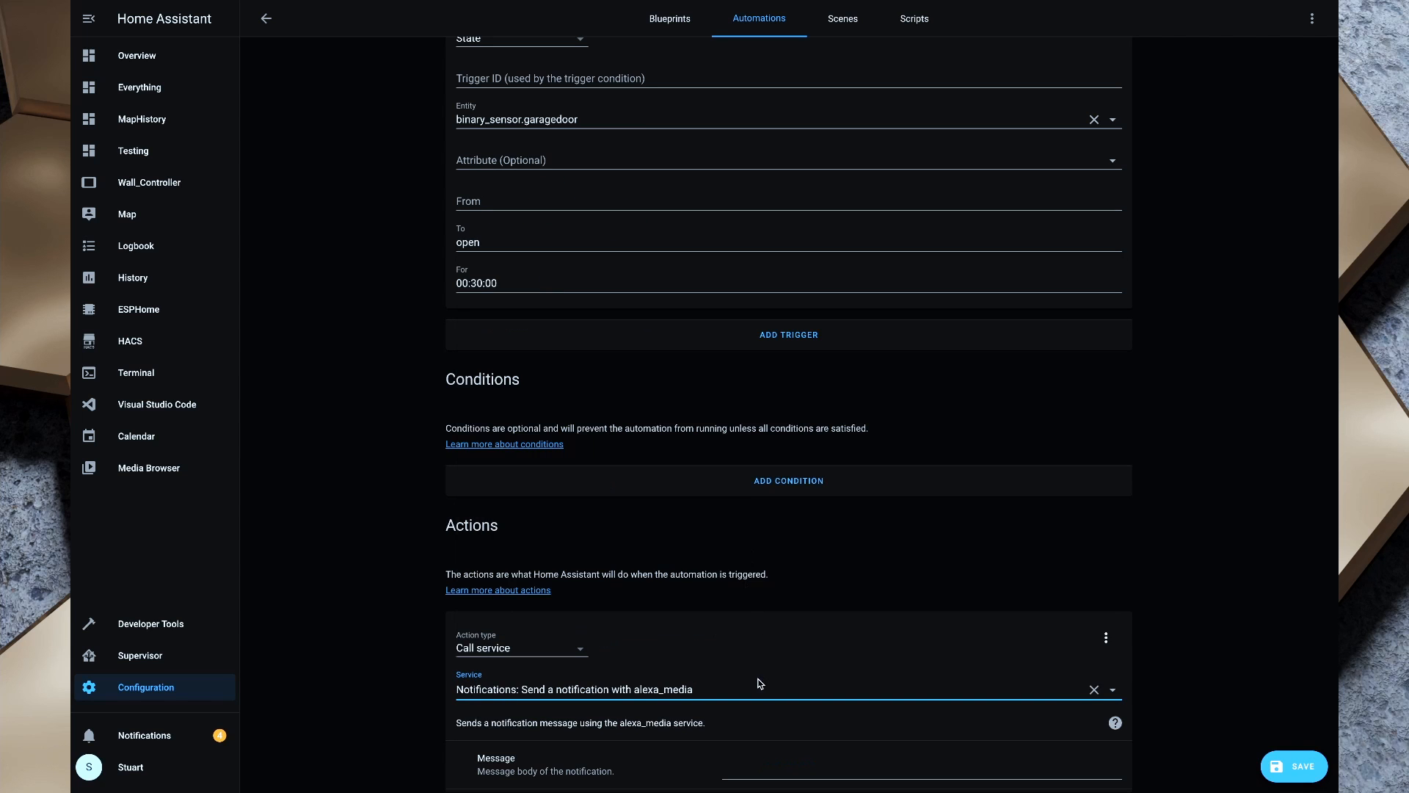
# Step: Set the alexa_media notification's message to "The Garage Door is open"
pyautogui.scroll(-3, 759, 683)
pyautogui.click(755, 557)
pyautogui.write('The Gara')
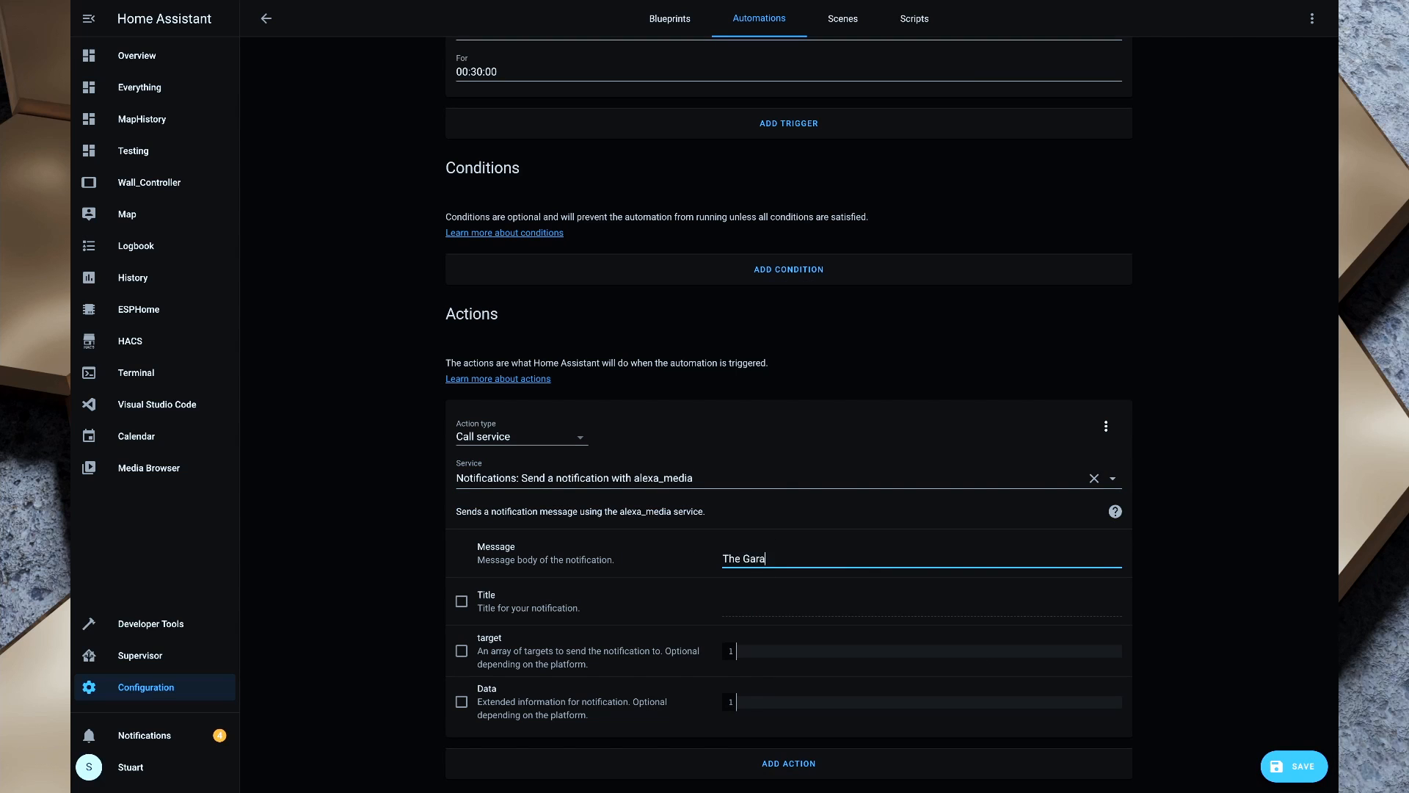
pyautogui.write('ge Door is open')
# Step: Enable the notification's target and list media_player.dining_room_echo_plus, media_player.office_echo_dot and media_player.bedroom_echo_dot
pyautogui.click(461, 650)
pyautogui.click(759, 651)
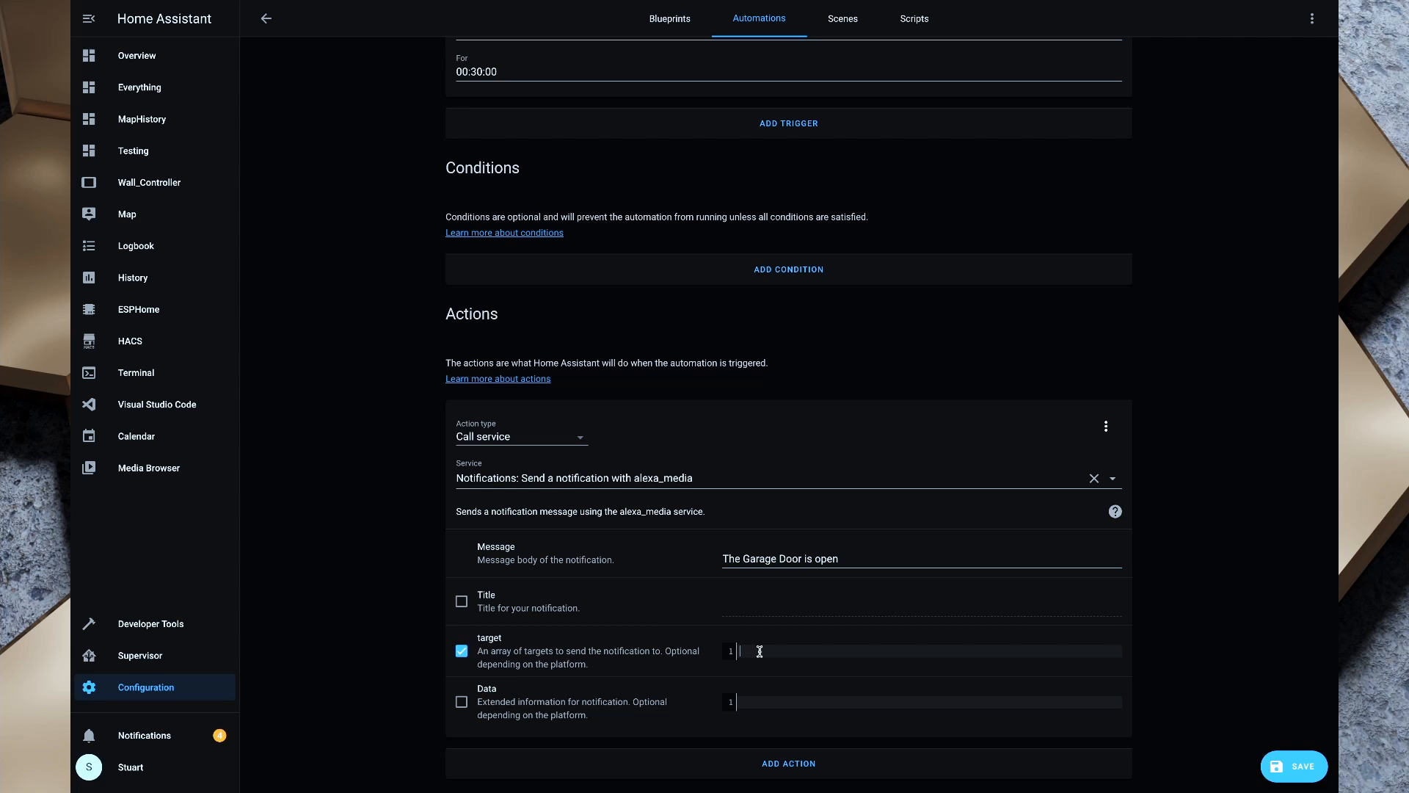
pyautogui.write('- media_player.dining_room_echo_plus - media_player.office_echo_dot - media_player.bedroom_echo_dot')
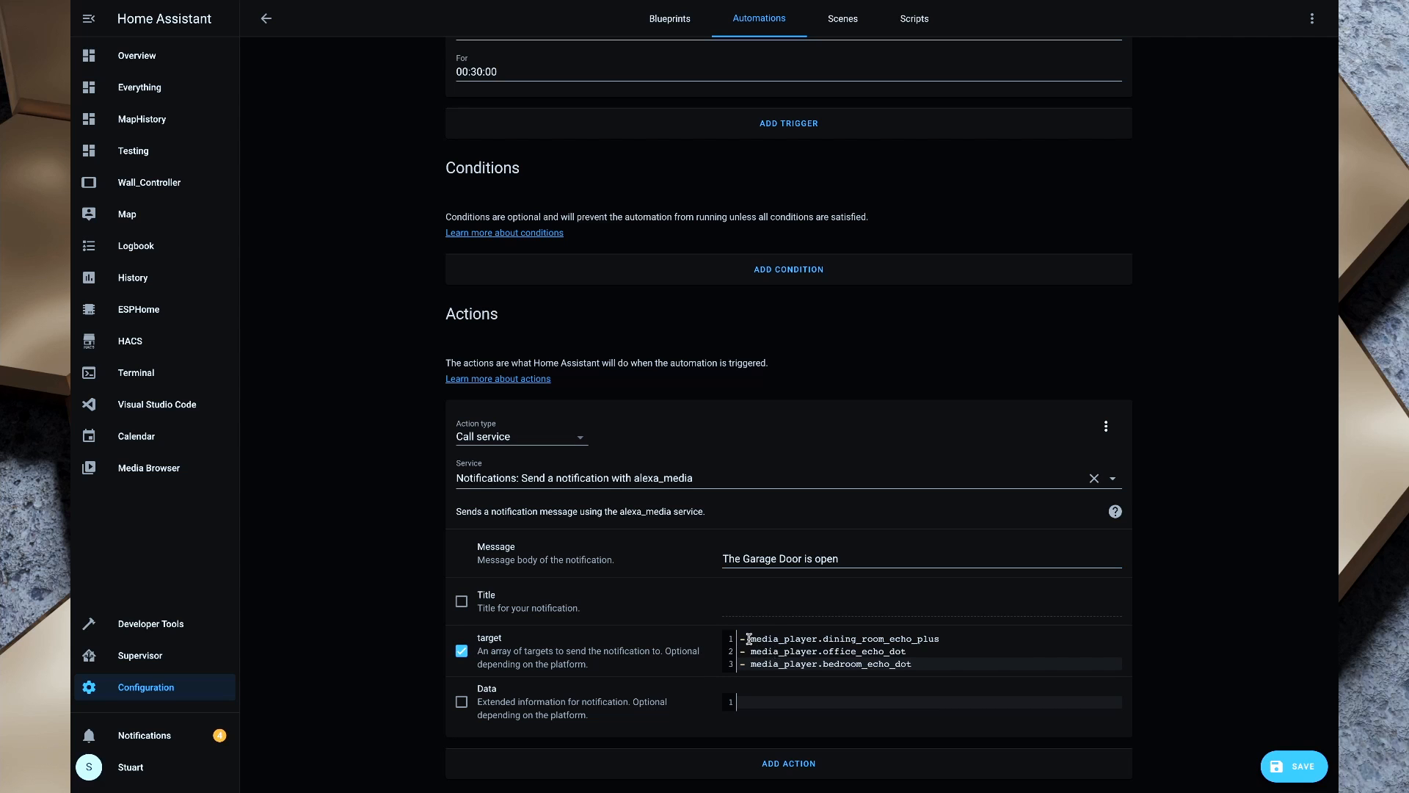
pyautogui.moveTo(745, 637)
pyautogui.mouseDown()
pyautogui.moveTo(988, 646)
pyautogui.moveTo(742, 650)
pyautogui.mouseUp()
pyautogui.click(988, 647)
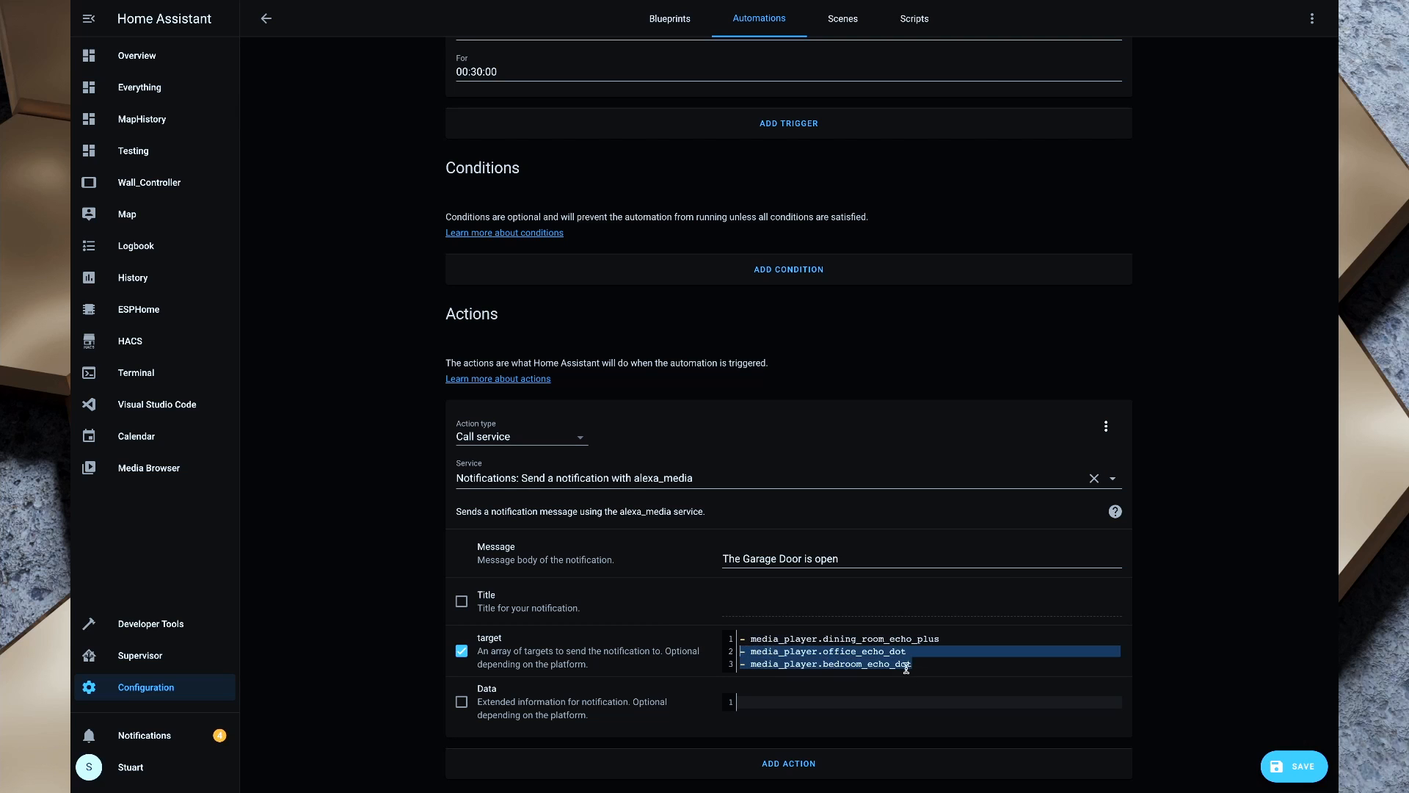
# Step: Enable the notification's data with "type: announce" and save the garage door automation
pyautogui.click(461, 702)
pyautogui.click(1277, 765)
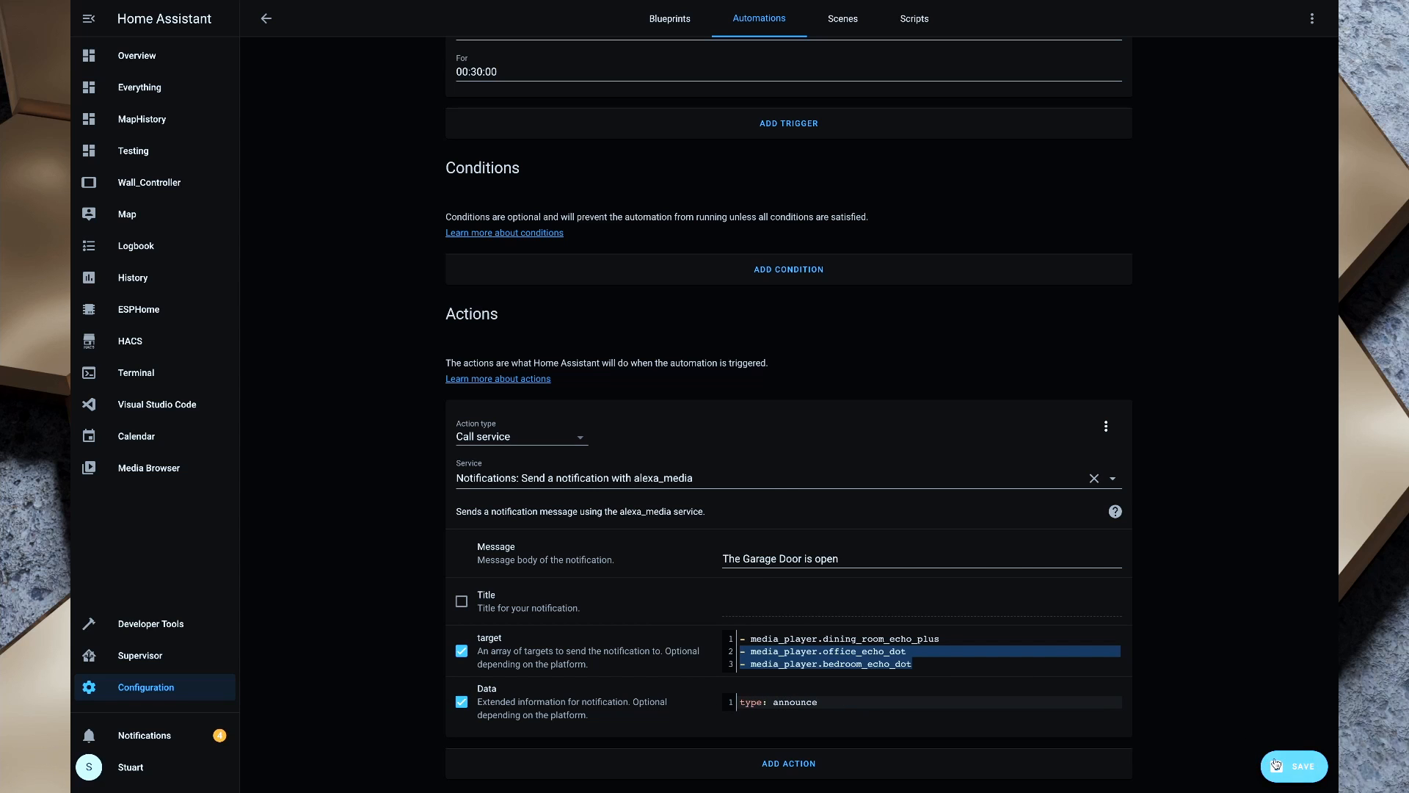
# Step: Run the garage door automation's actions as a test and review the Echo devices listed as targets
pyautogui.scroll(9, 1092, 513)
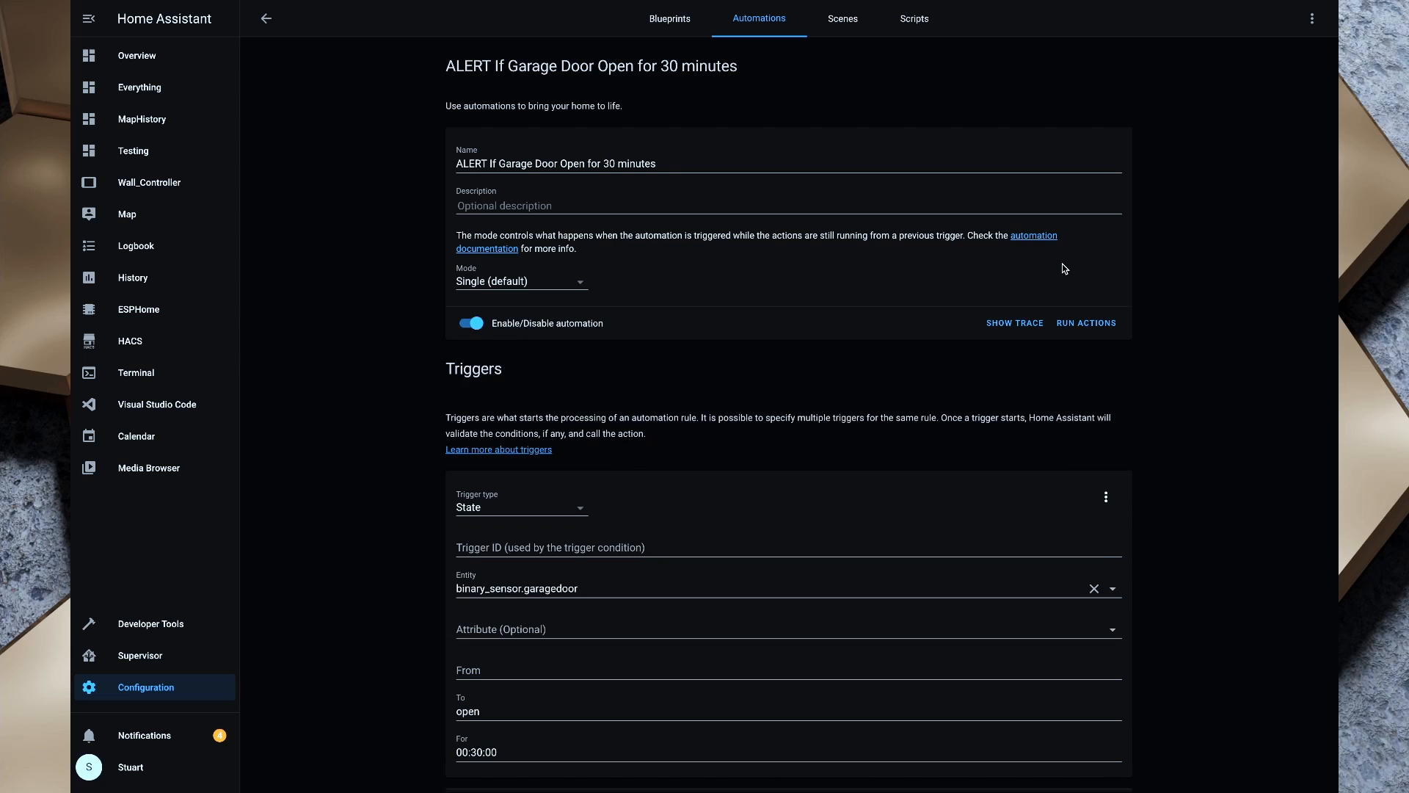
pyautogui.click(1069, 330)
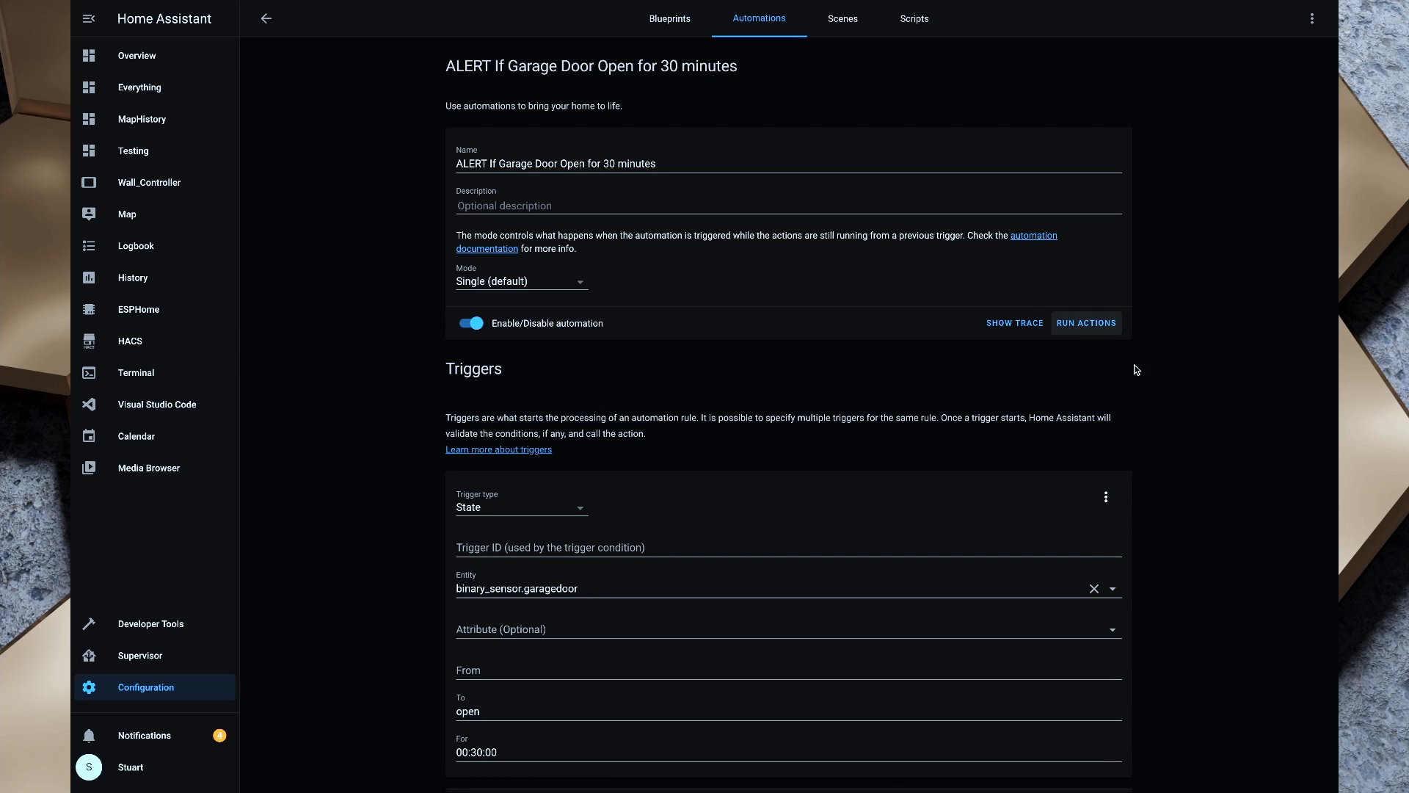
pyautogui.scroll(-2, 1136, 369)
pyautogui.scroll(-5, 1136, 369)
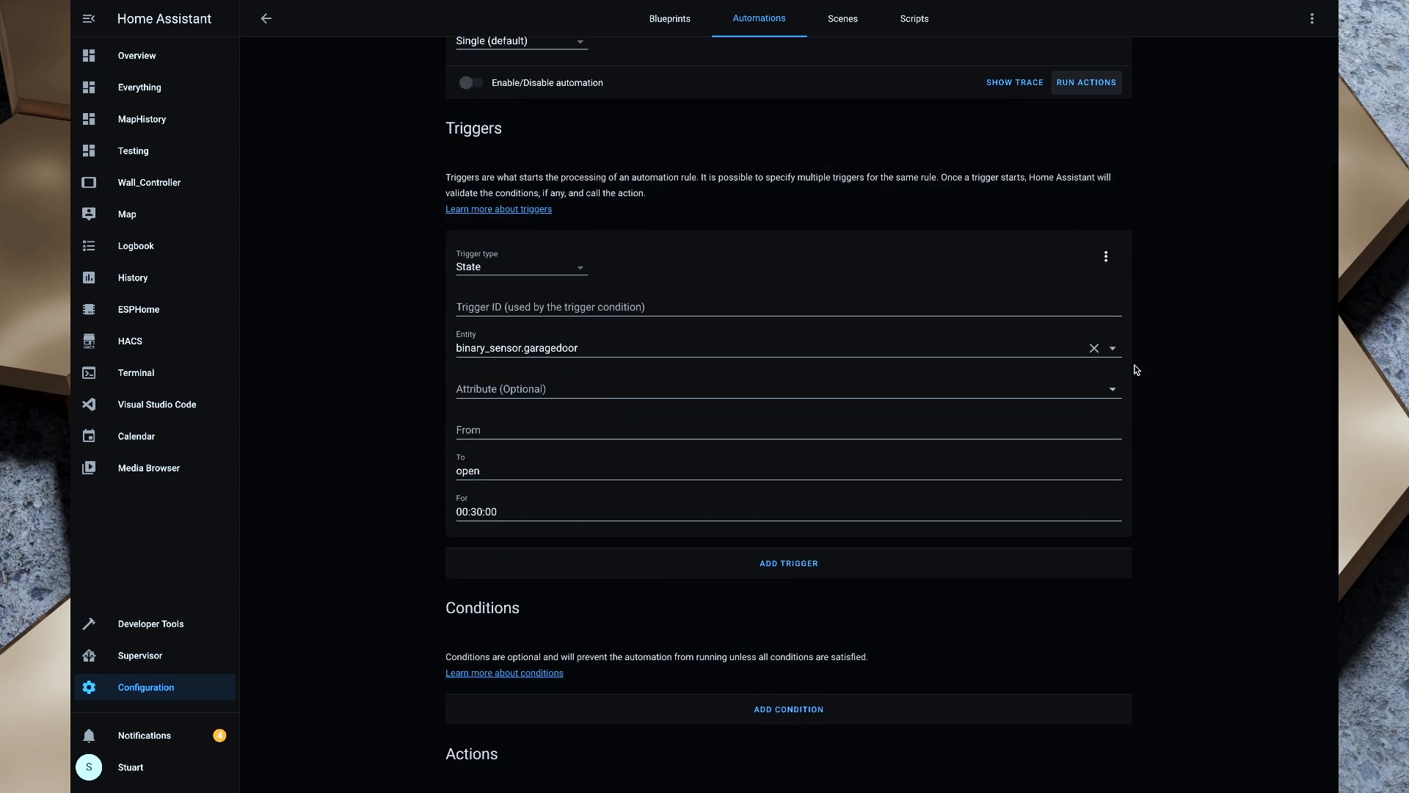
pyautogui.scroll(-3, 1136, 369)
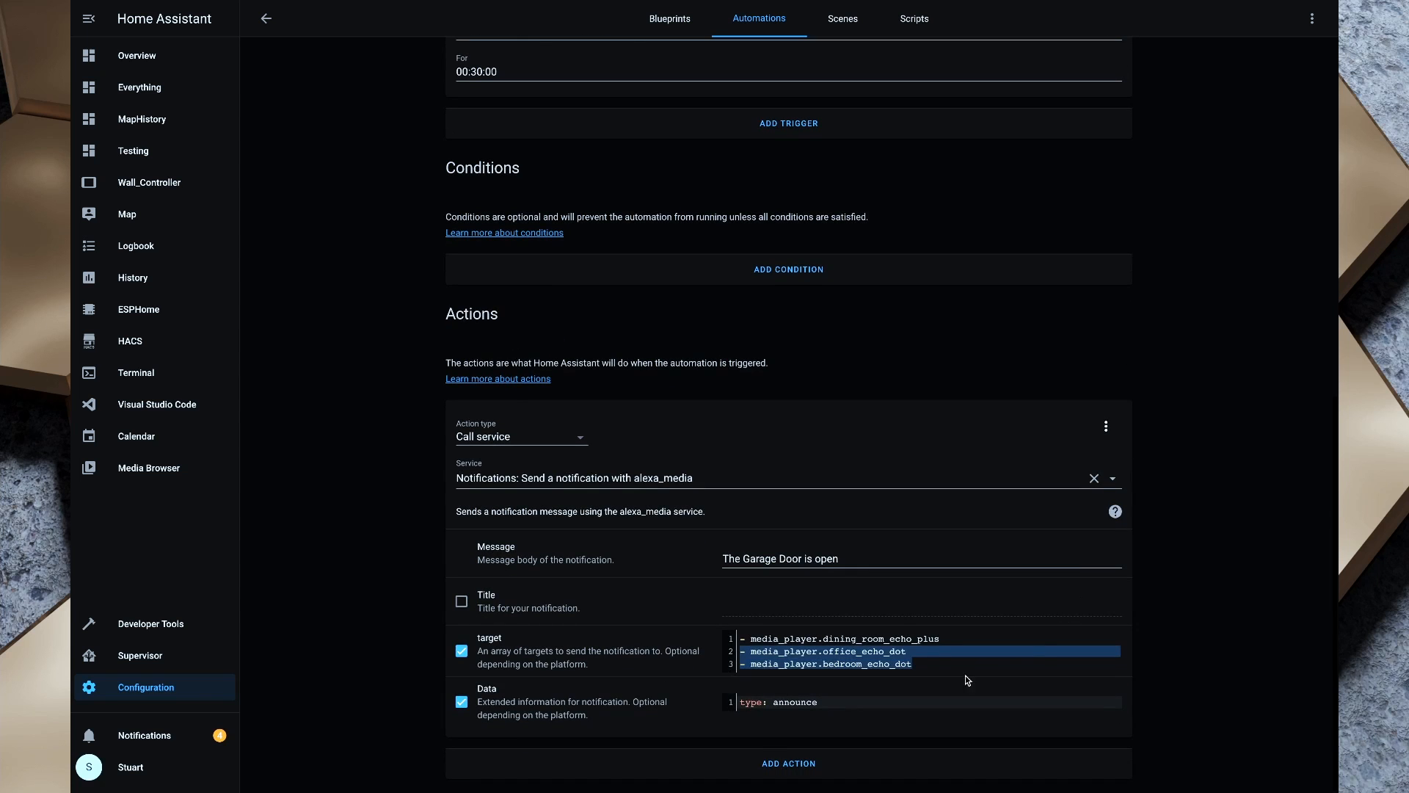
pyautogui.click(929, 662)
pyautogui.moveTo(928, 661); pyautogui.dragTo(696, 663)
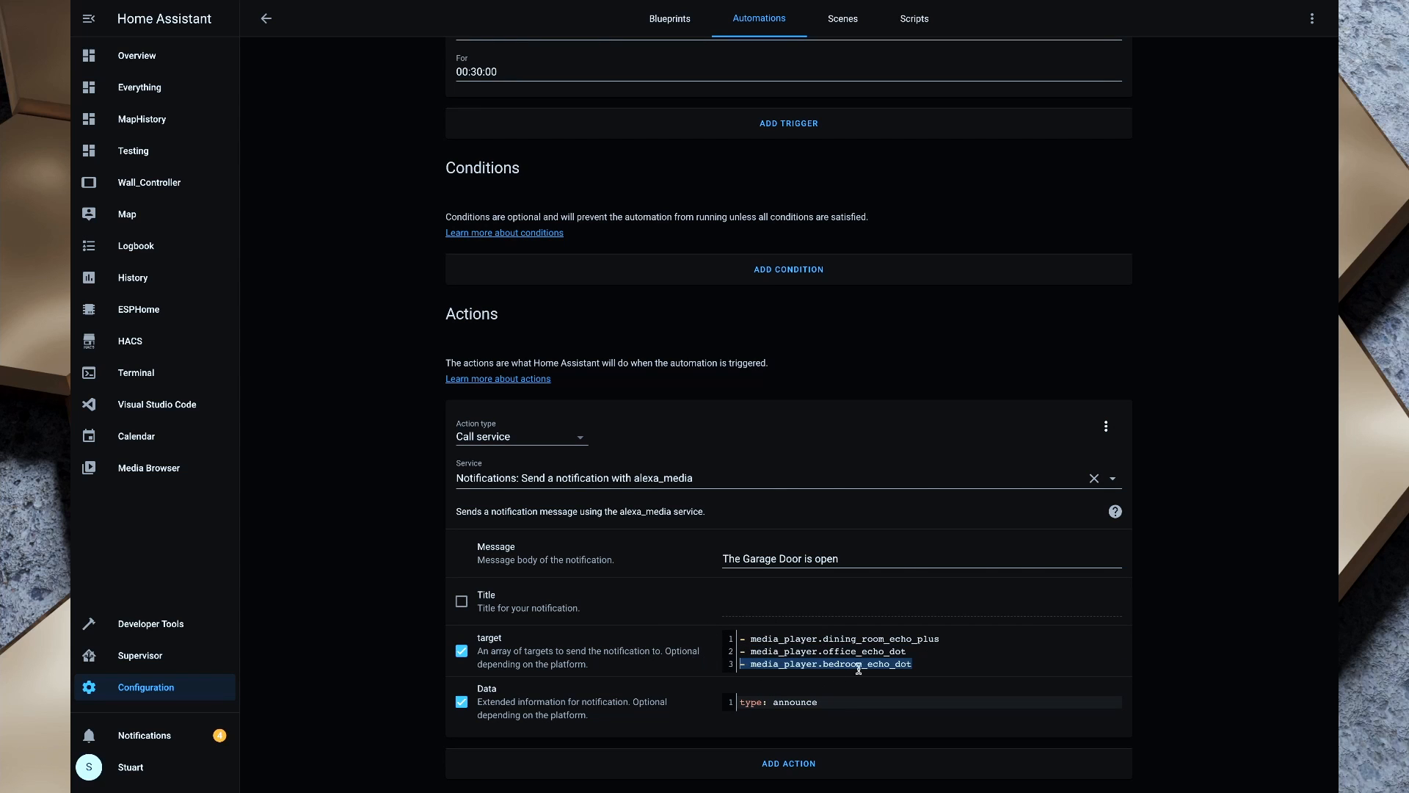
pyautogui.click(951, 666)
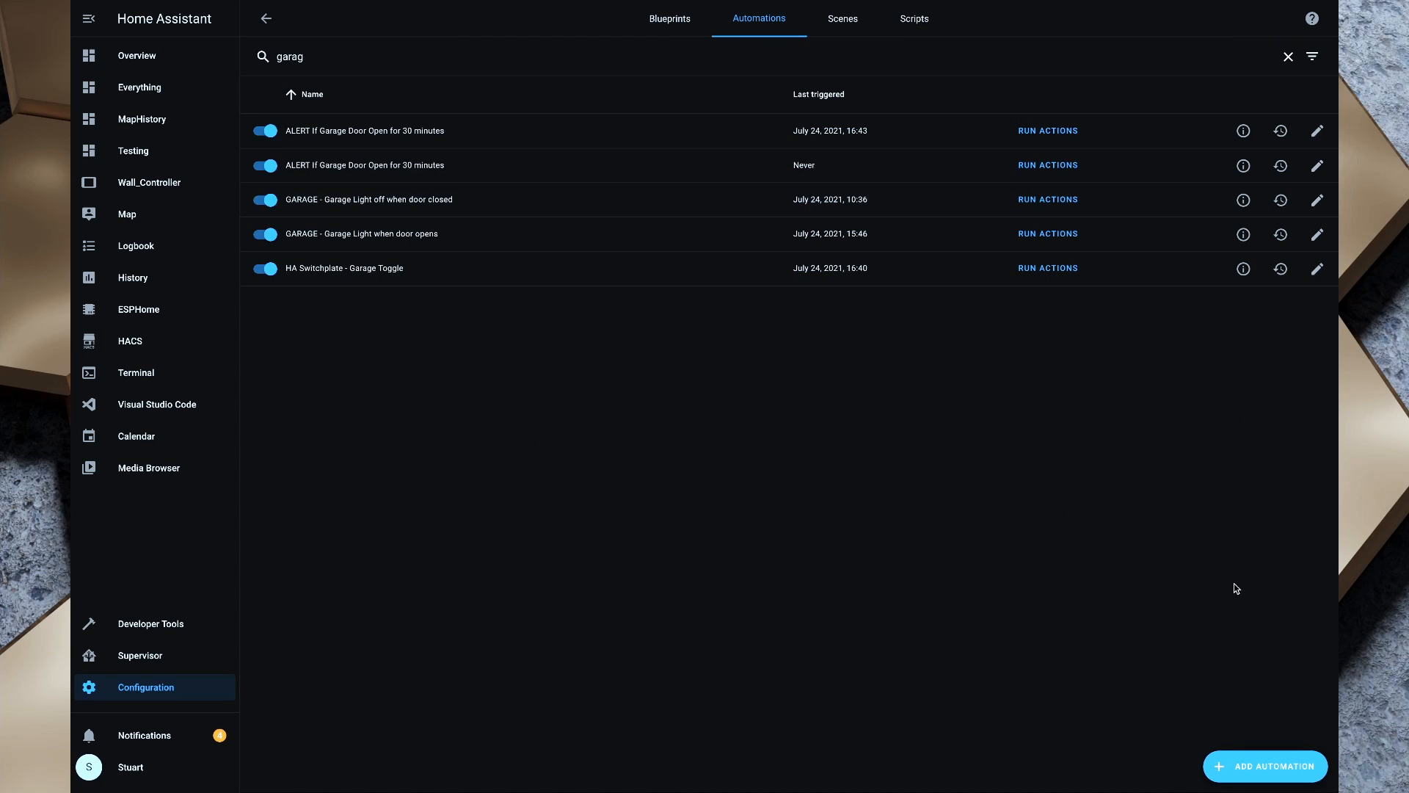
# Step: Create another empty automation with a Time trigger at the fixed time 07:00:00
pyautogui.click(1249, 760)
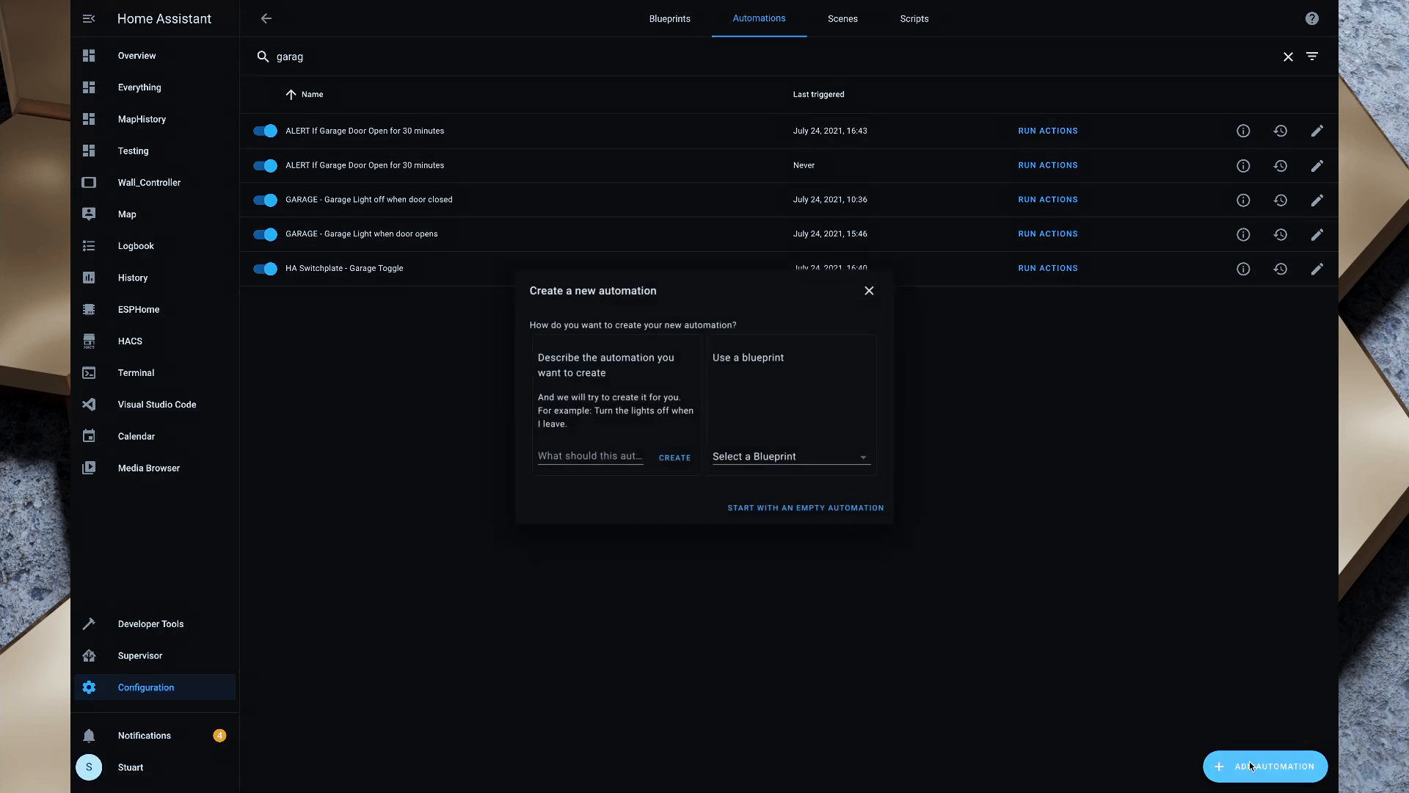
pyautogui.click(805, 517)
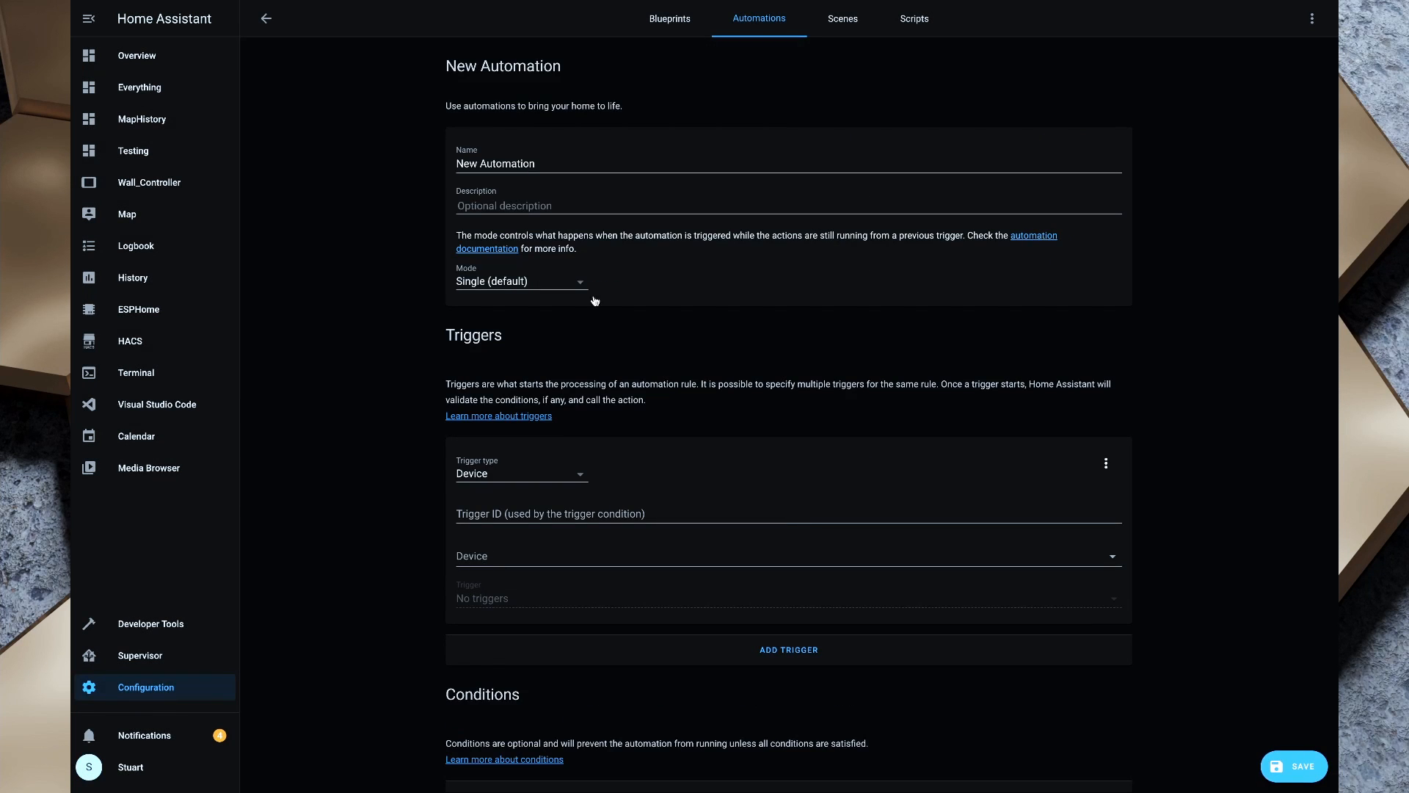
pyautogui.click(577, 475)
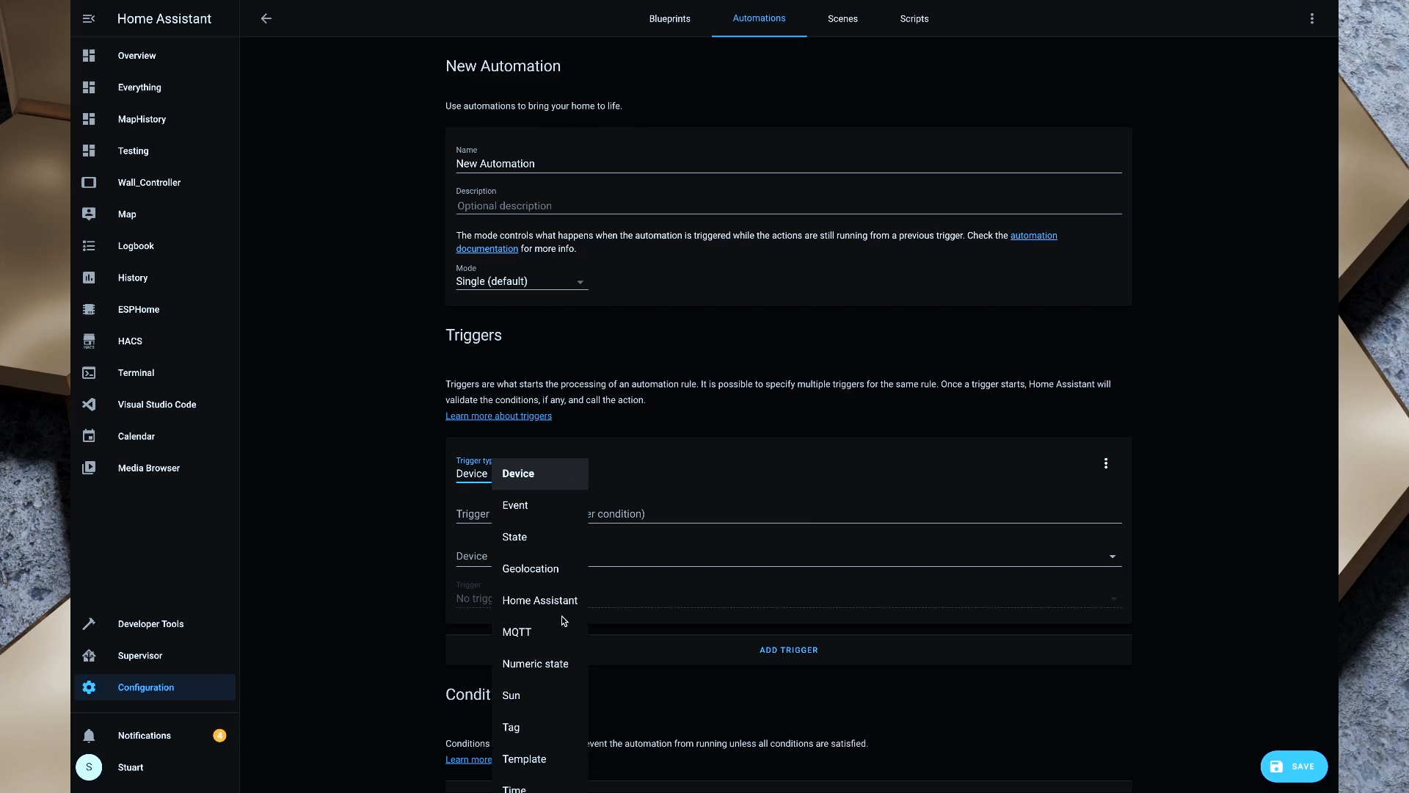
pyautogui.scroll(-3, 517, 712)
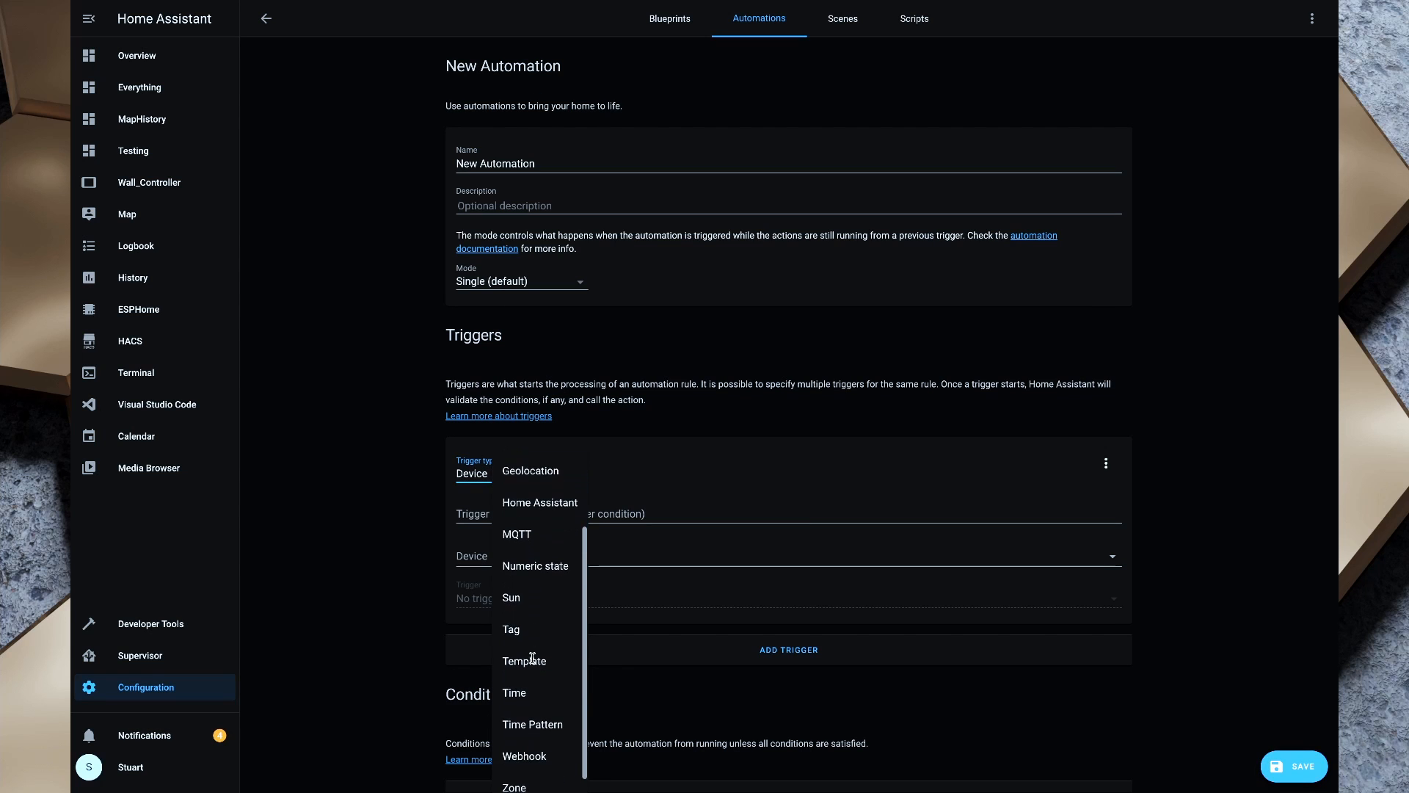
pyautogui.click(515, 691)
pyautogui.click(492, 587)
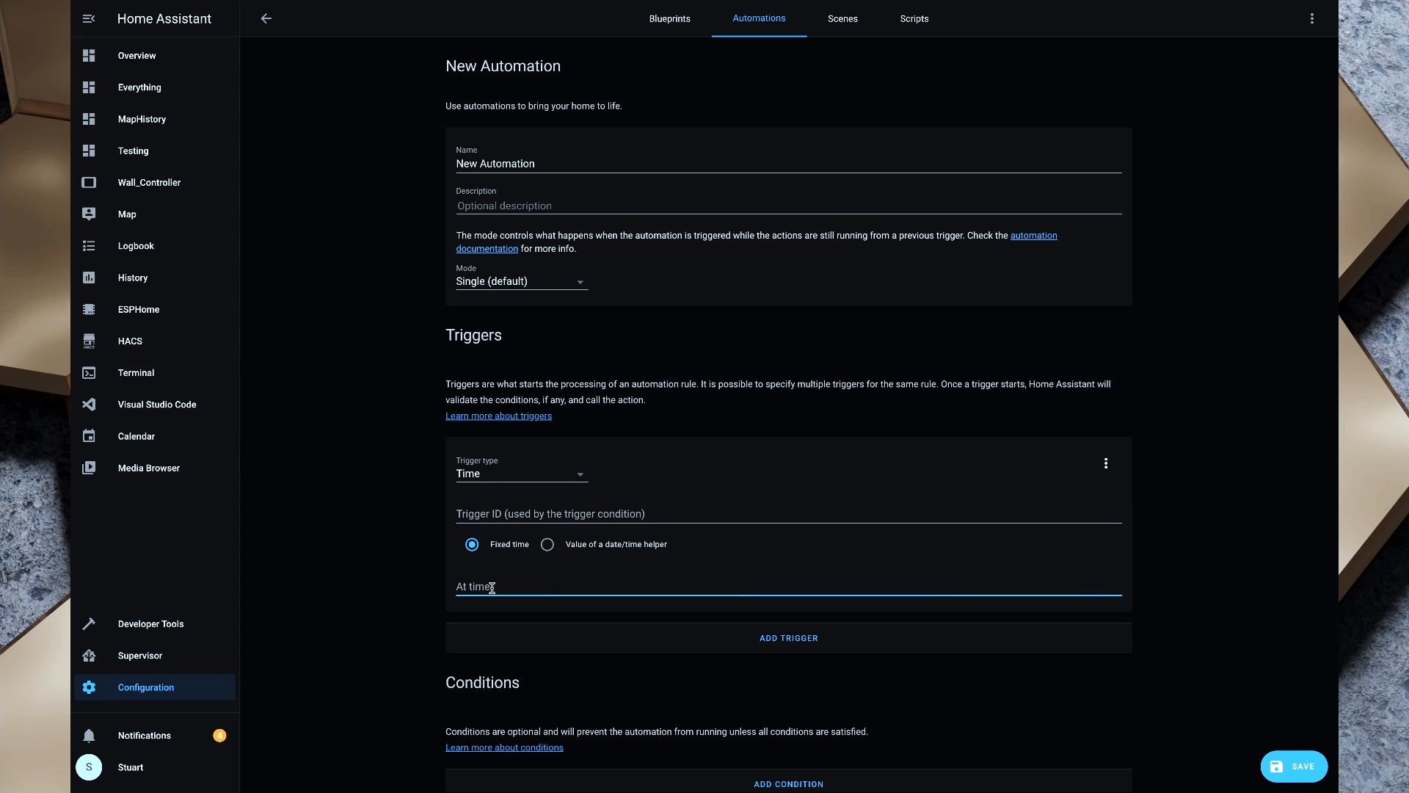
pyautogui.write('07:00:00')
# Step: Change the new automation's action to Call service using Media player: Set volume
pyautogui.scroll(-4, 504, 678)
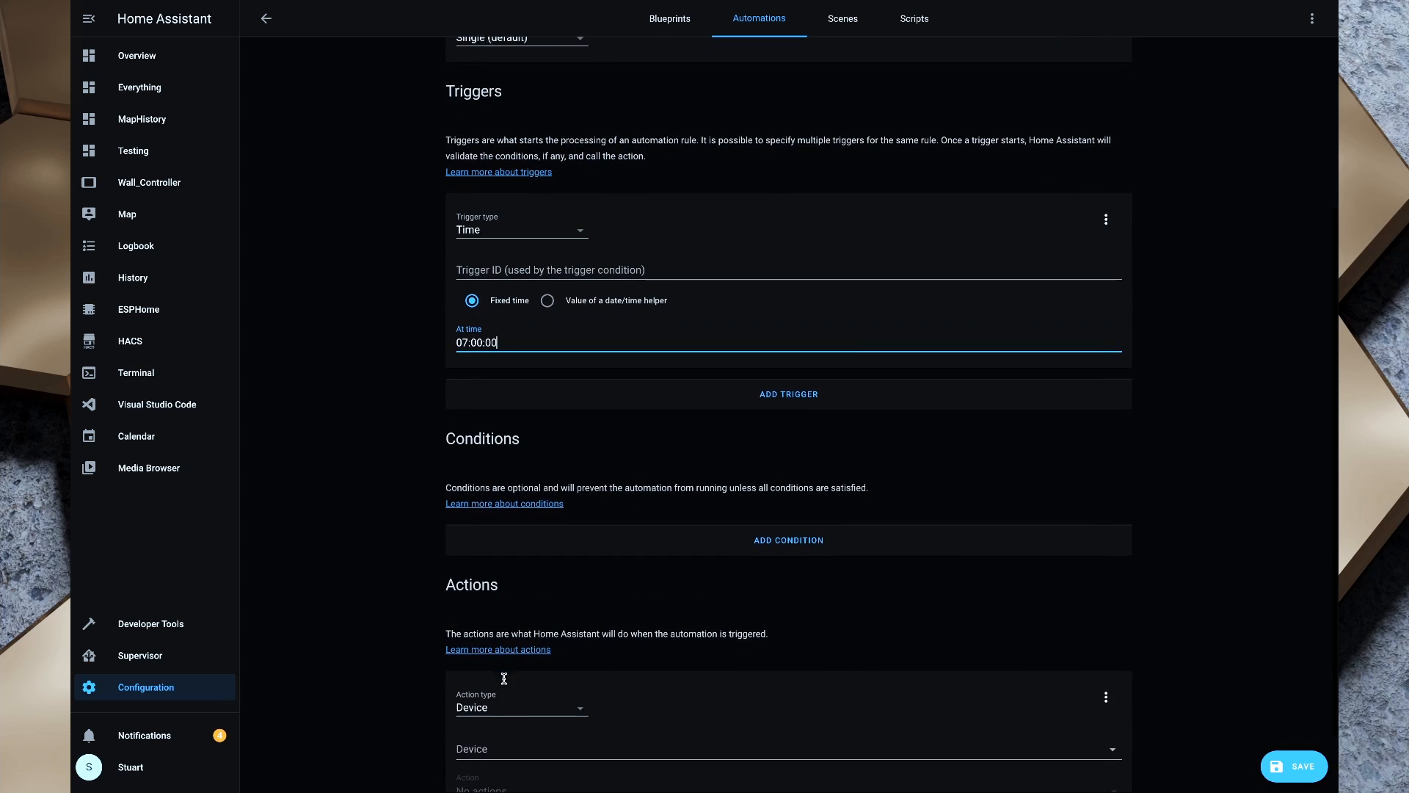
pyautogui.click(497, 688)
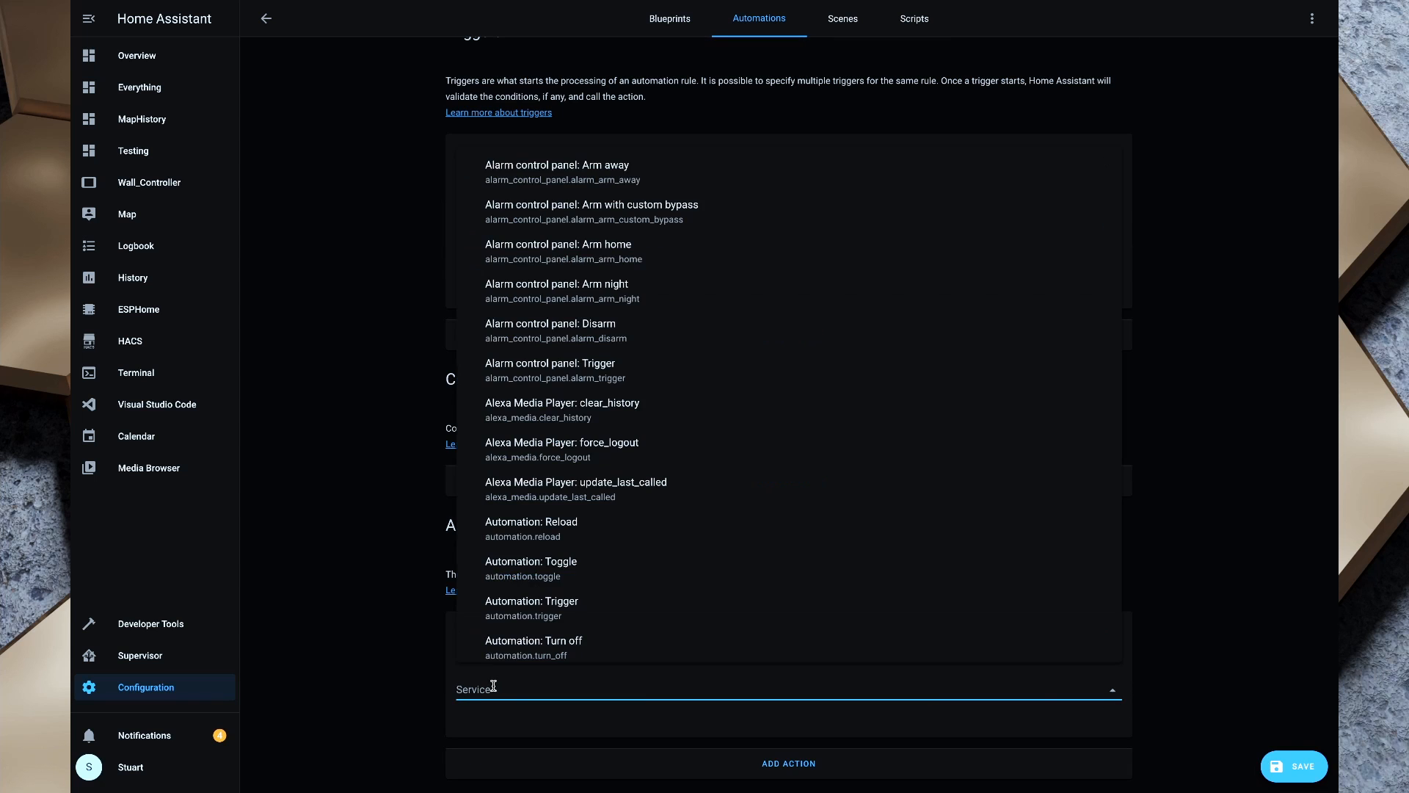
pyautogui.write('vol')
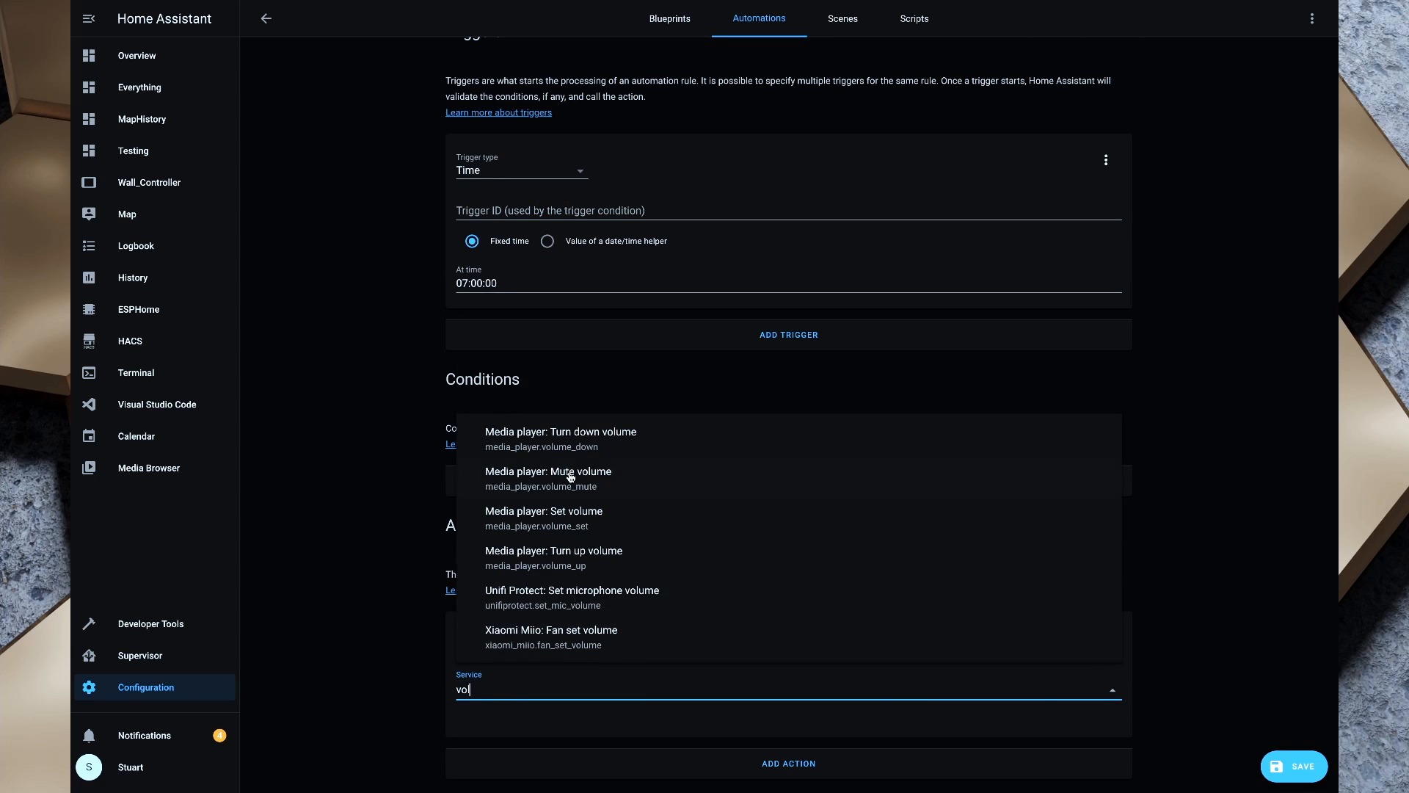
pyautogui.click(553, 519)
pyautogui.scroll(-2, 828, 528)
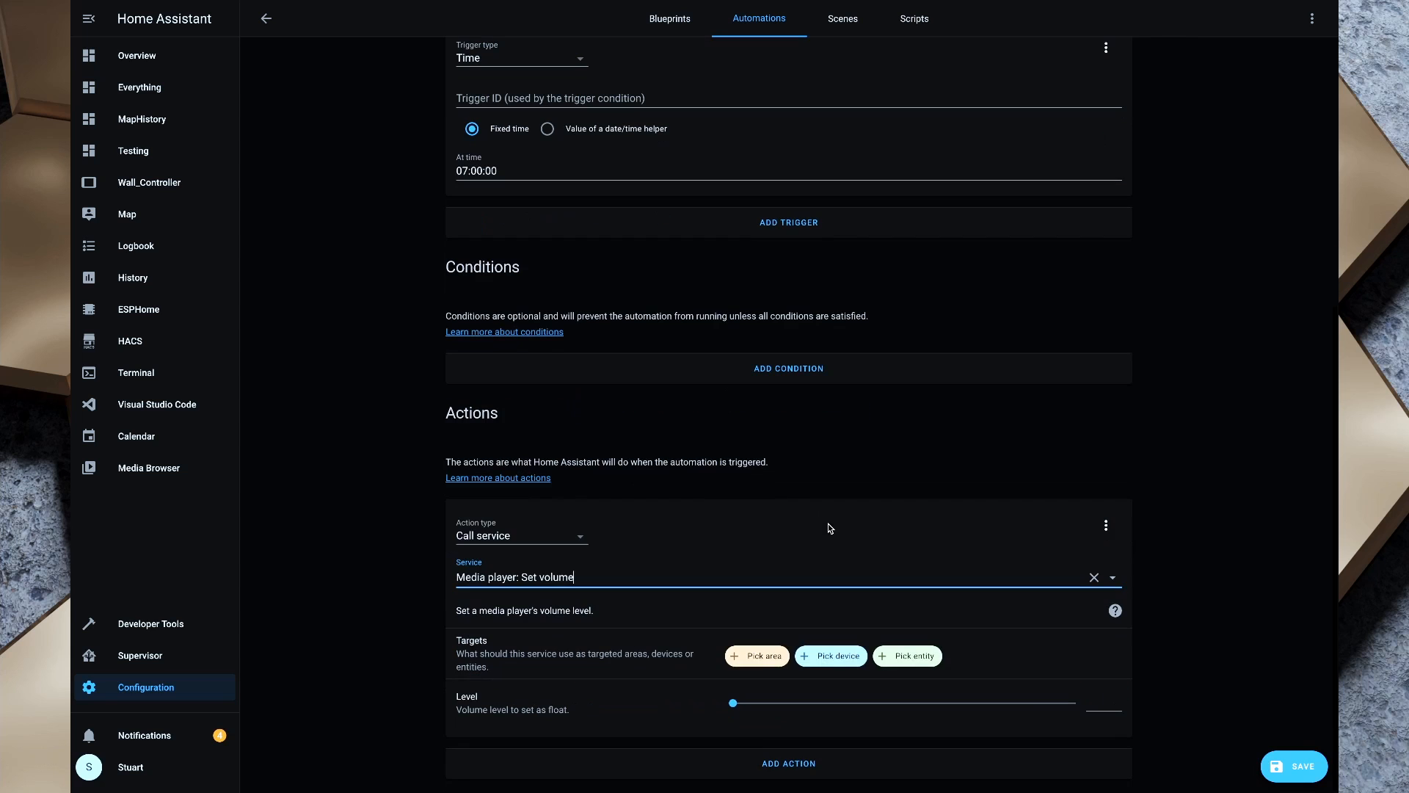
# Step: Target the Office Echo Dot entity with a volume level of 0.5 and save the automation
pyautogui.click(919, 657)
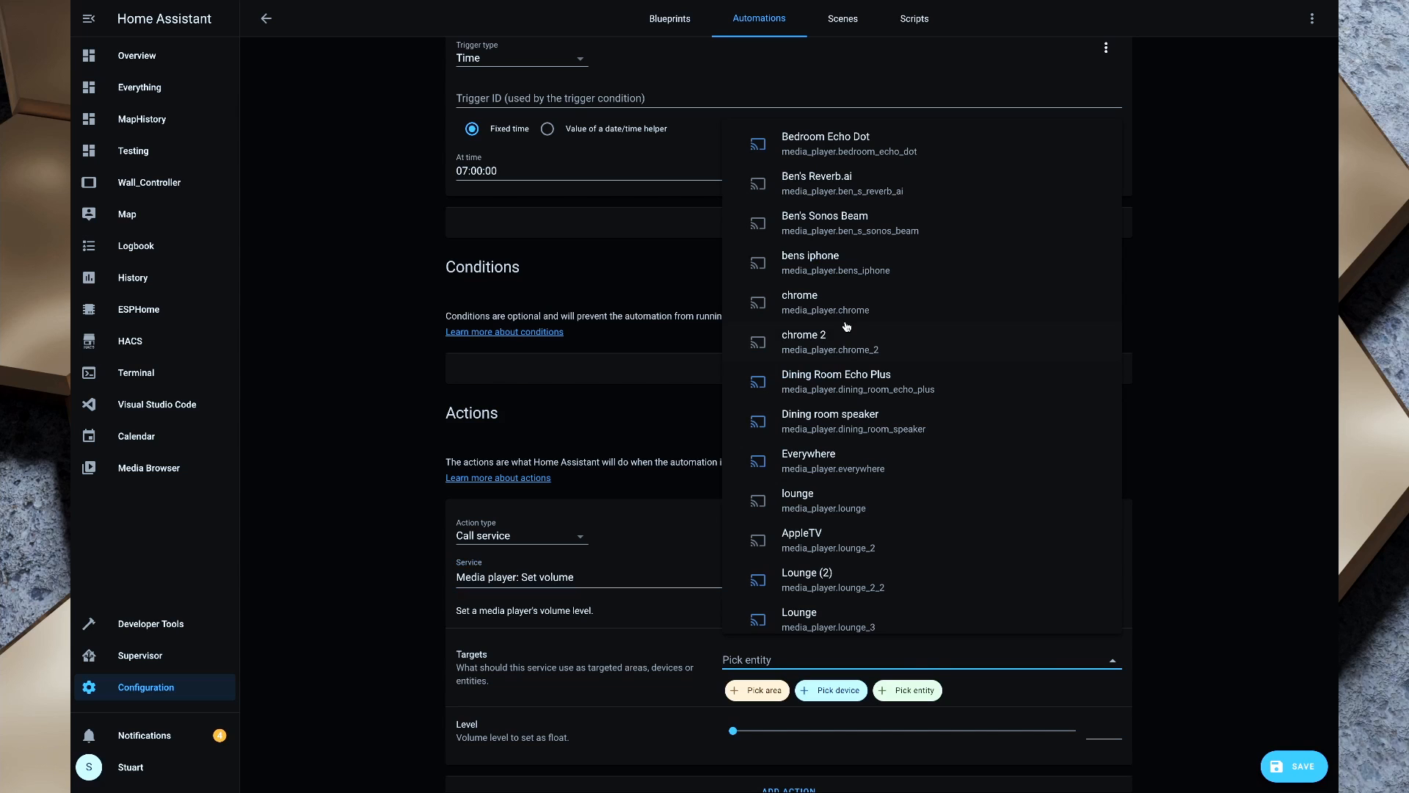
pyautogui.write('echo')
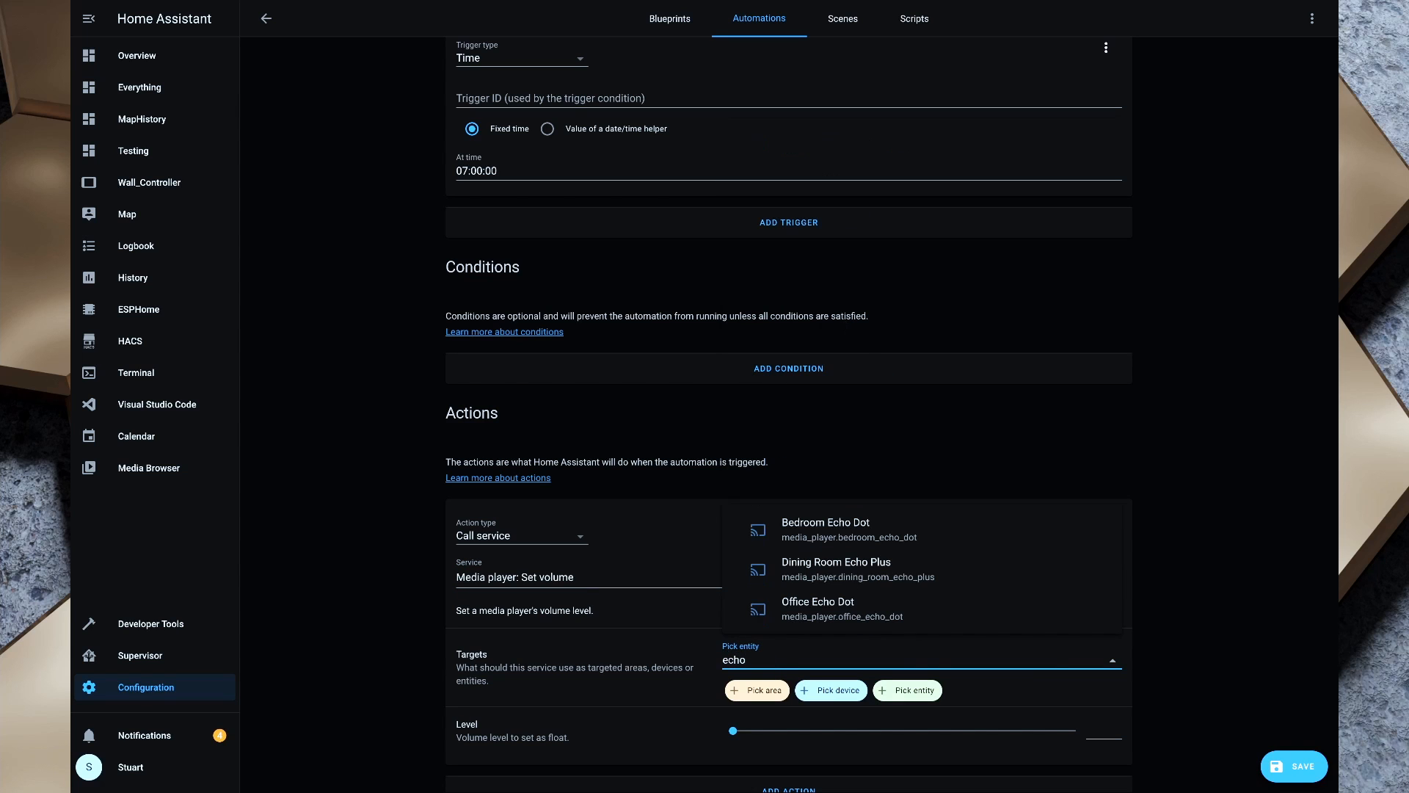
pyautogui.click(813, 617)
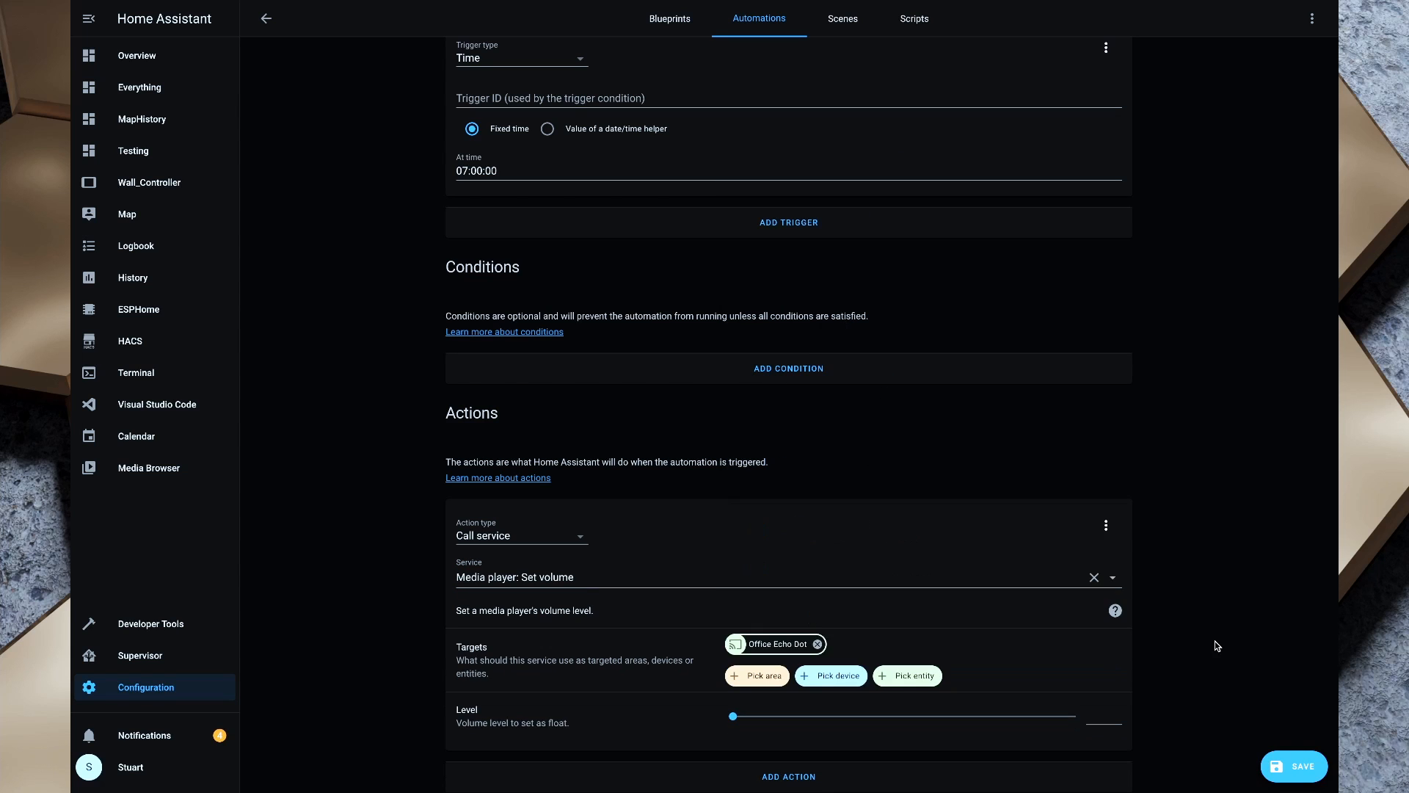
pyautogui.scroll(-1, 1218, 646)
pyautogui.click(1097, 701)
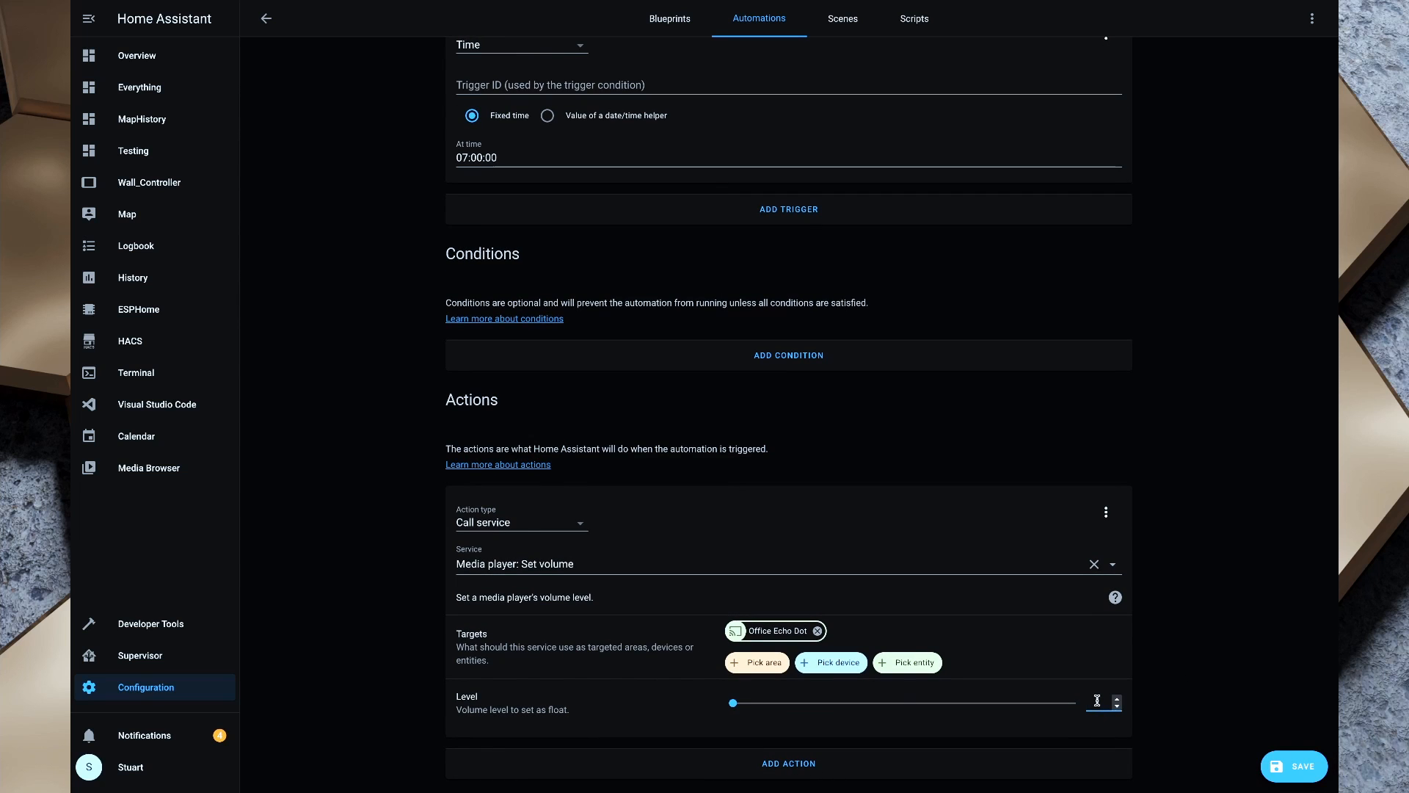
pyautogui.write('0.5')
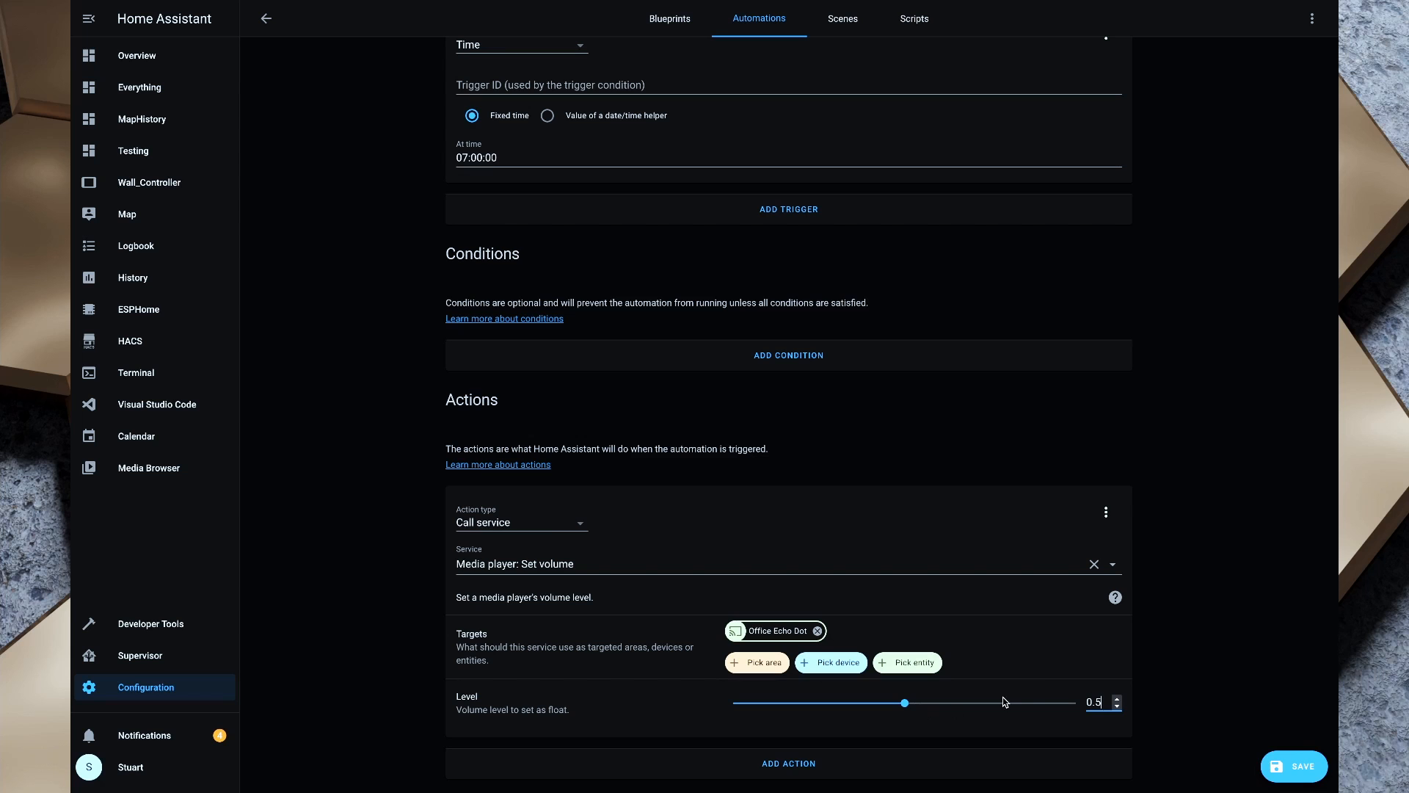
pyautogui.scroll(2, 603, 401)
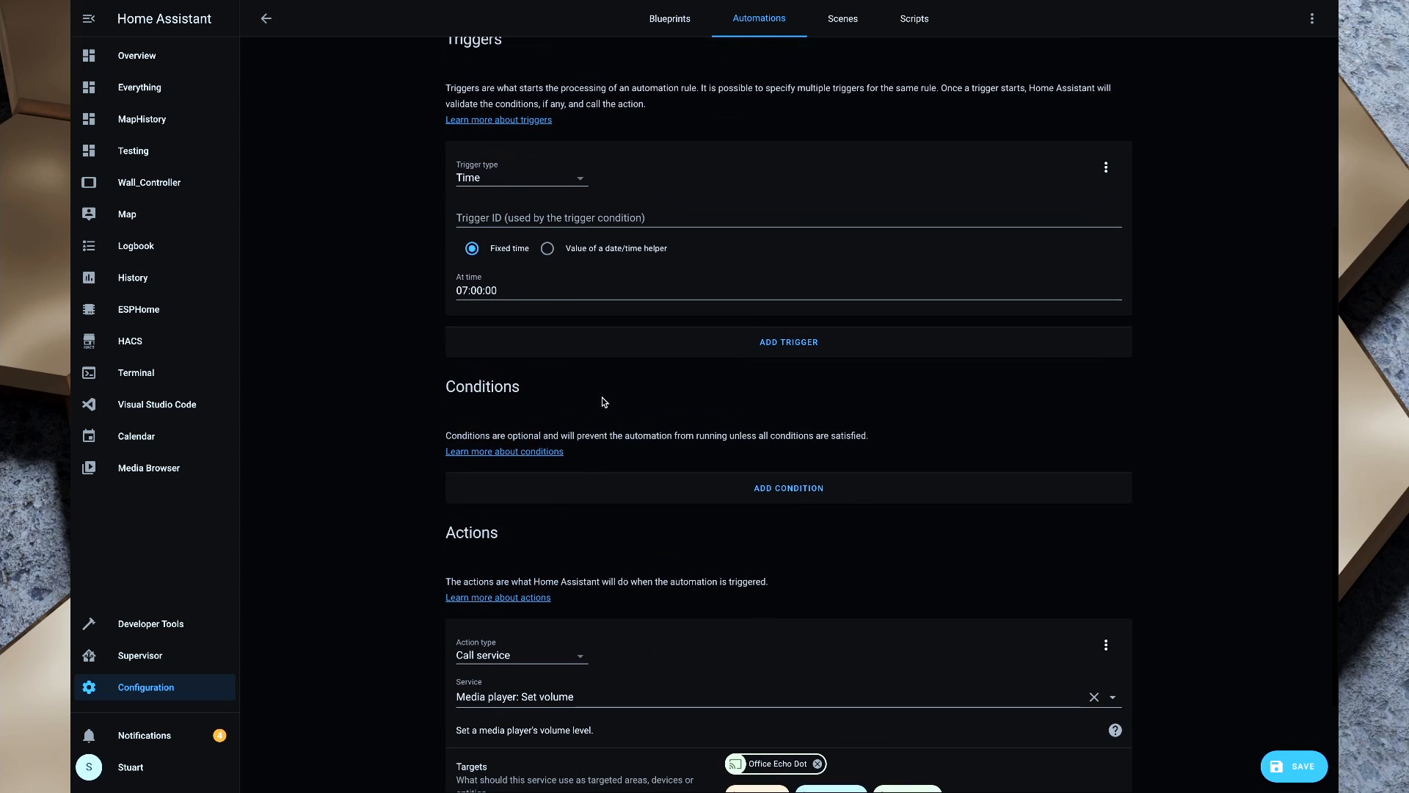
pyautogui.scroll(-2, 616, 271)
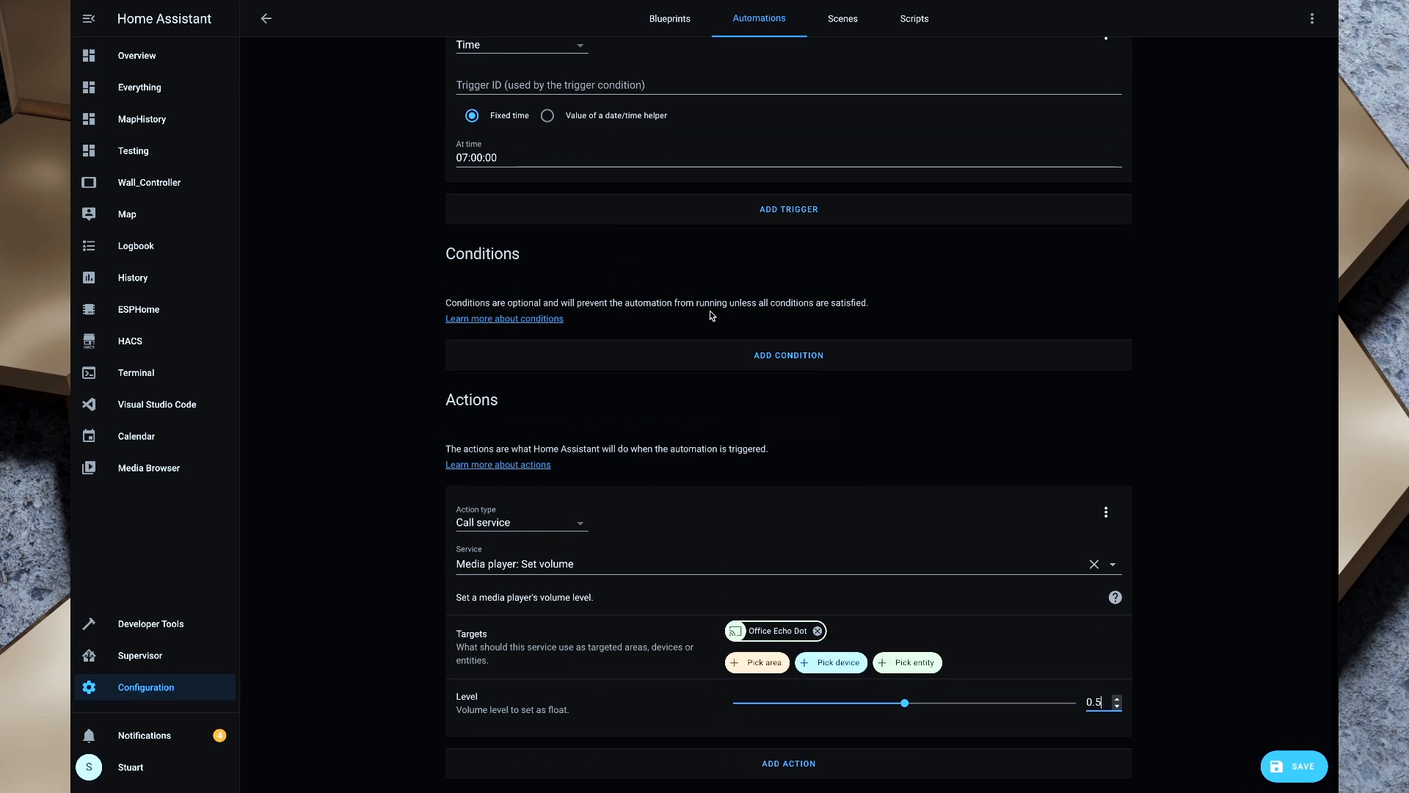
pyautogui.click(1290, 768)
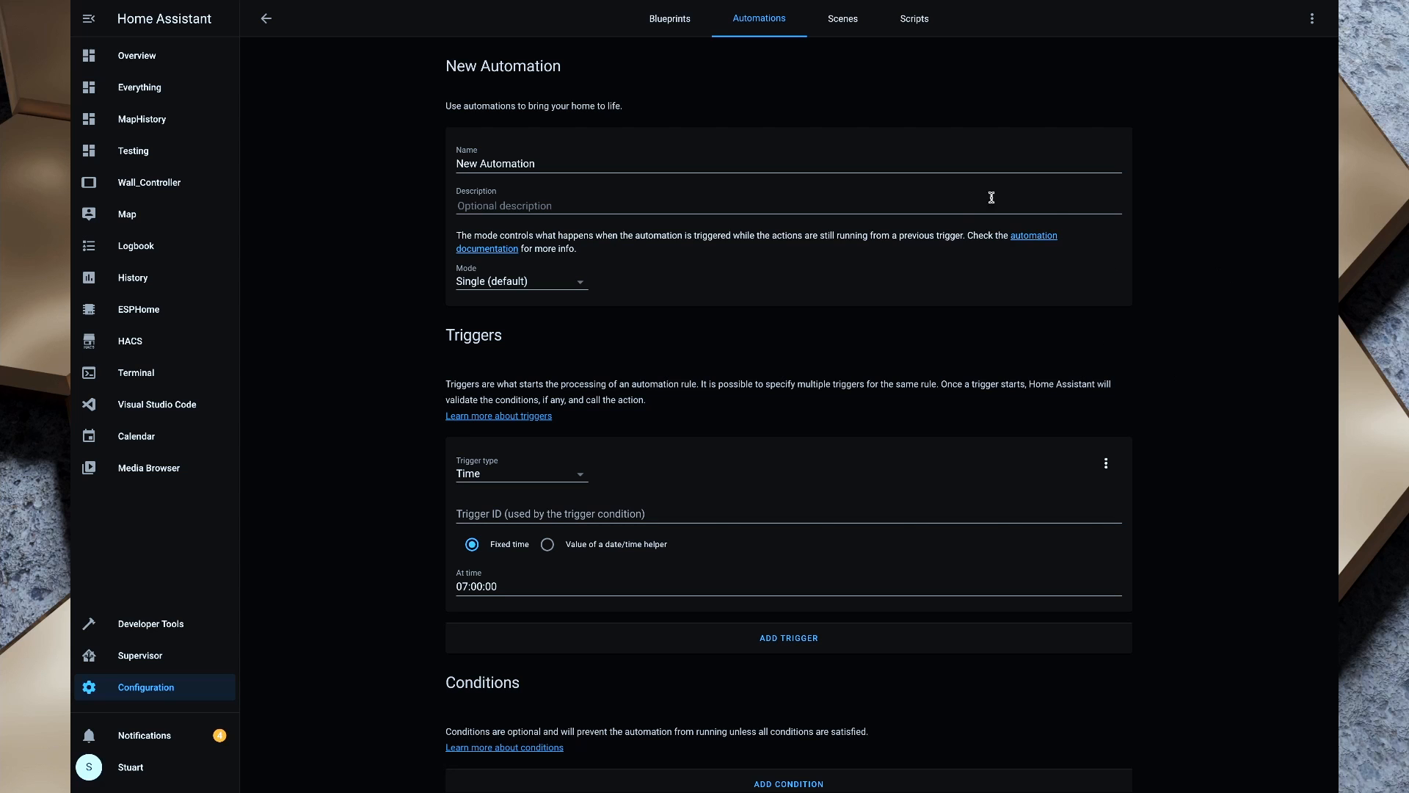
pyautogui.scroll(-2, 1064, 360)
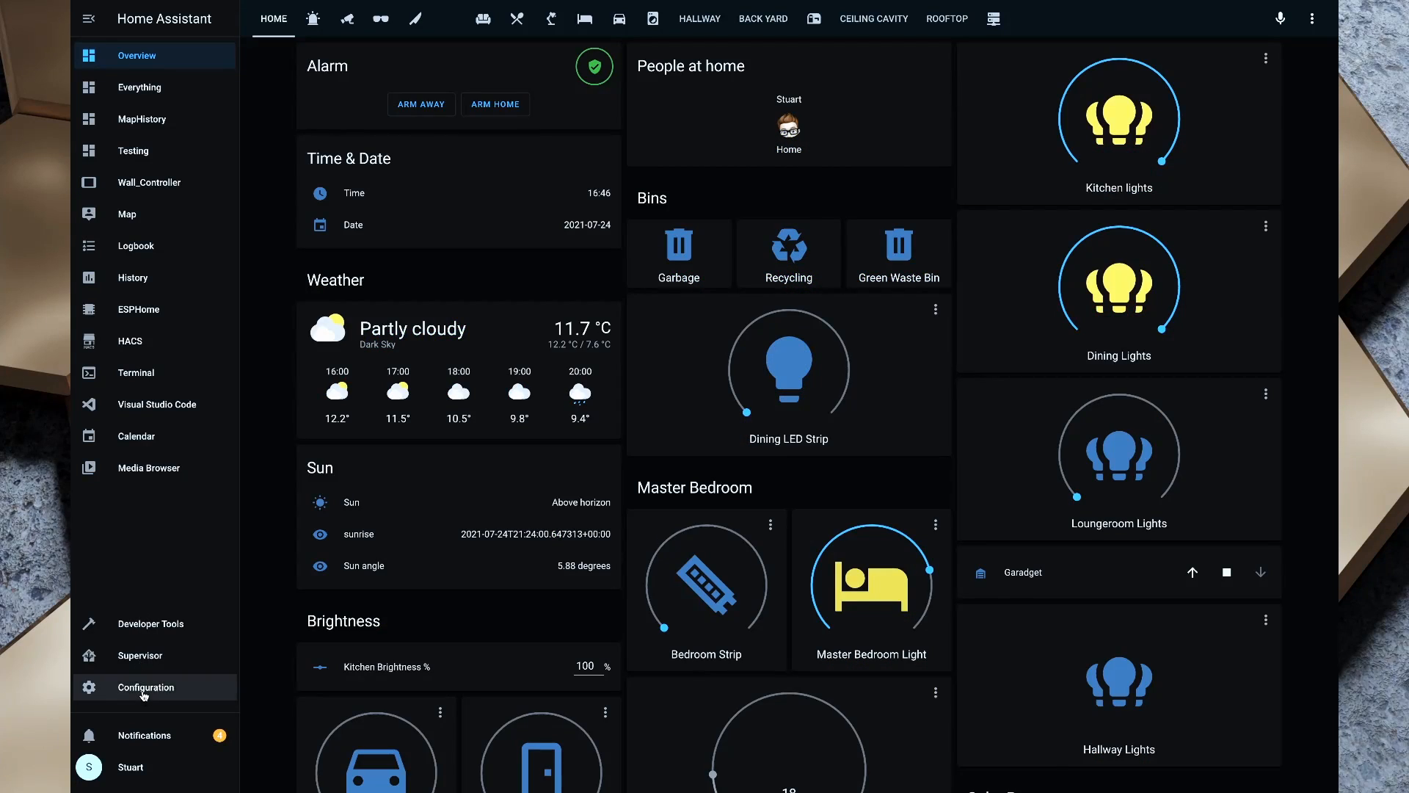
# Step: From the Overview dashboard, go to the automations configuration and create an empty automation named "Announce on Dor"
pyautogui.click(144, 690)
pyautogui.click(865, 391)
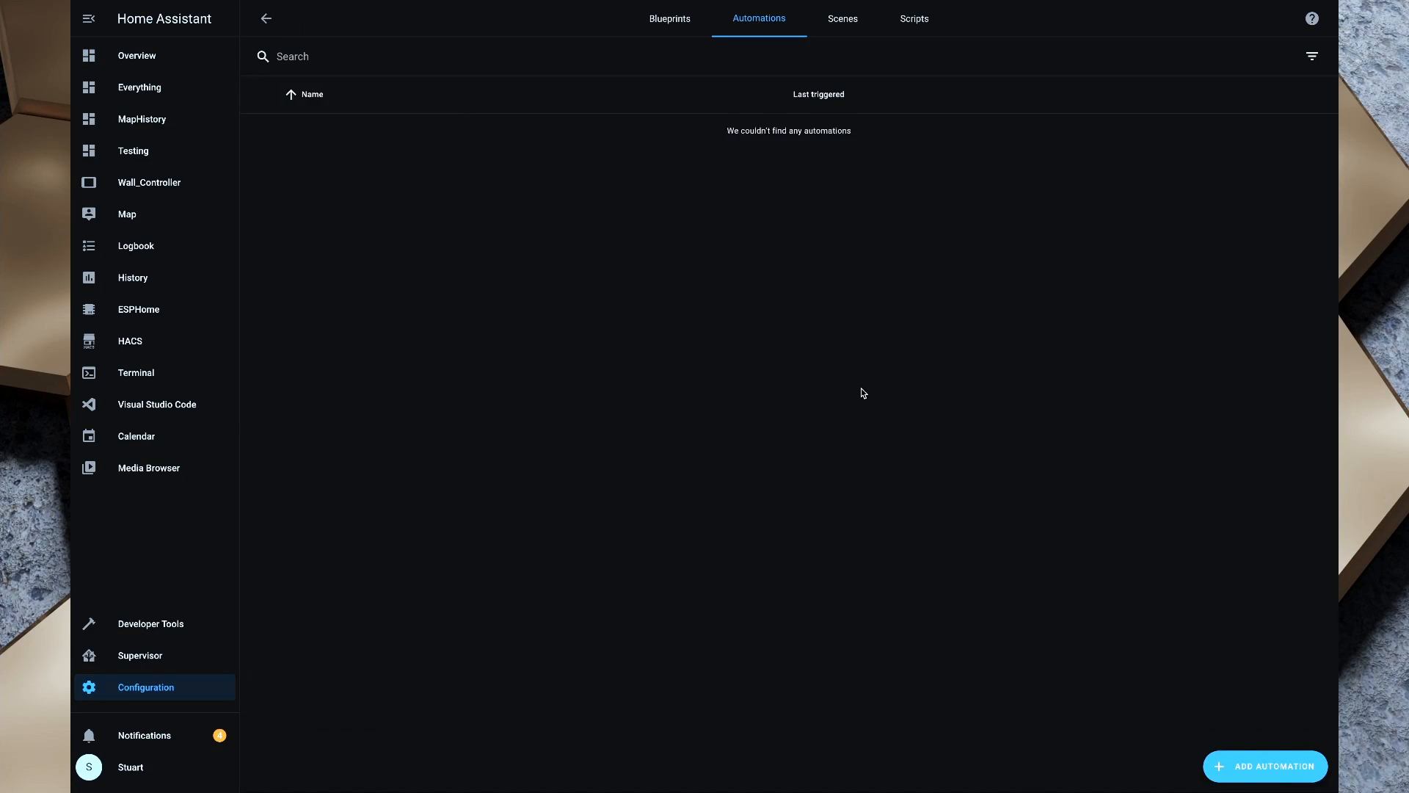
pyautogui.click(1261, 771)
pyautogui.click(811, 513)
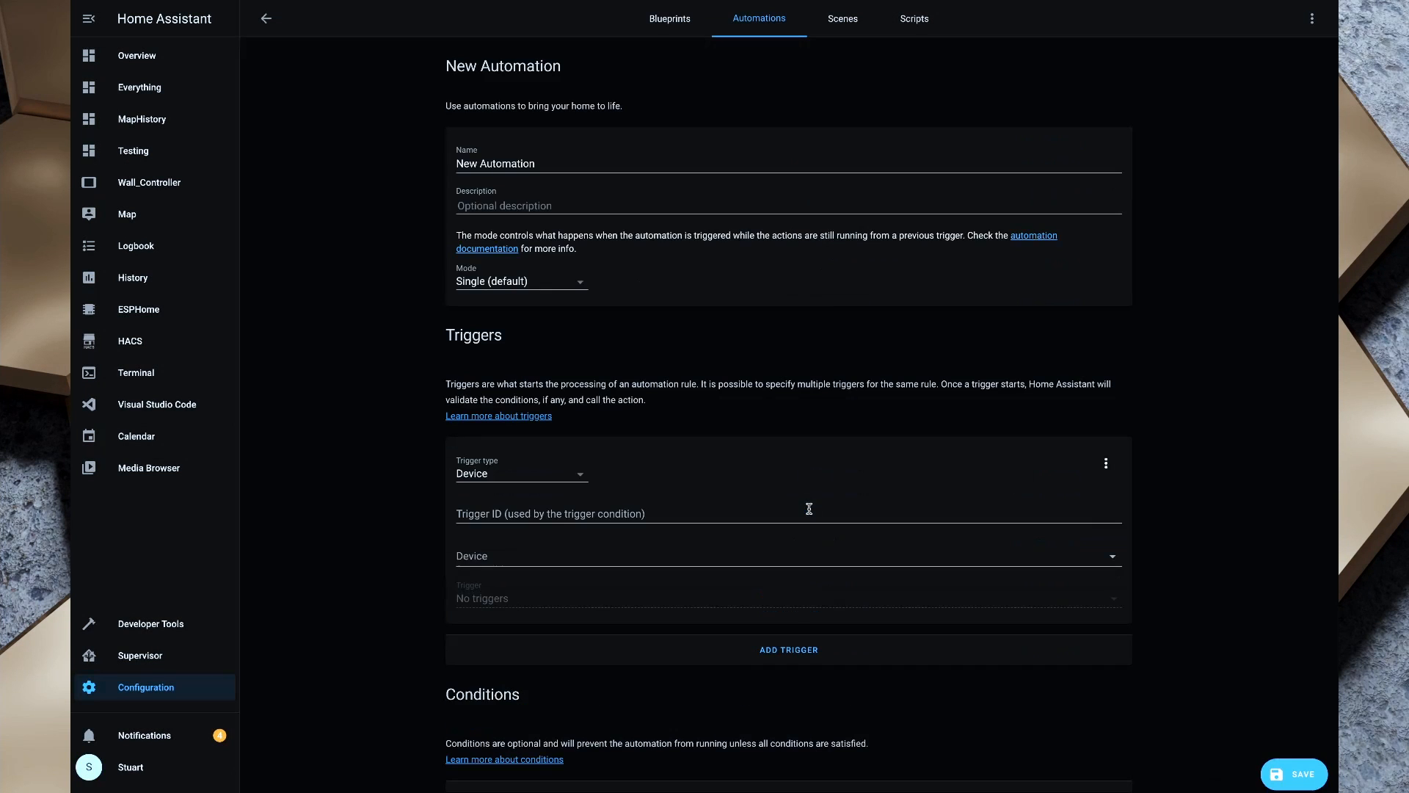
pyautogui.moveTo(549, 165); pyautogui.dragTo(389, 169)
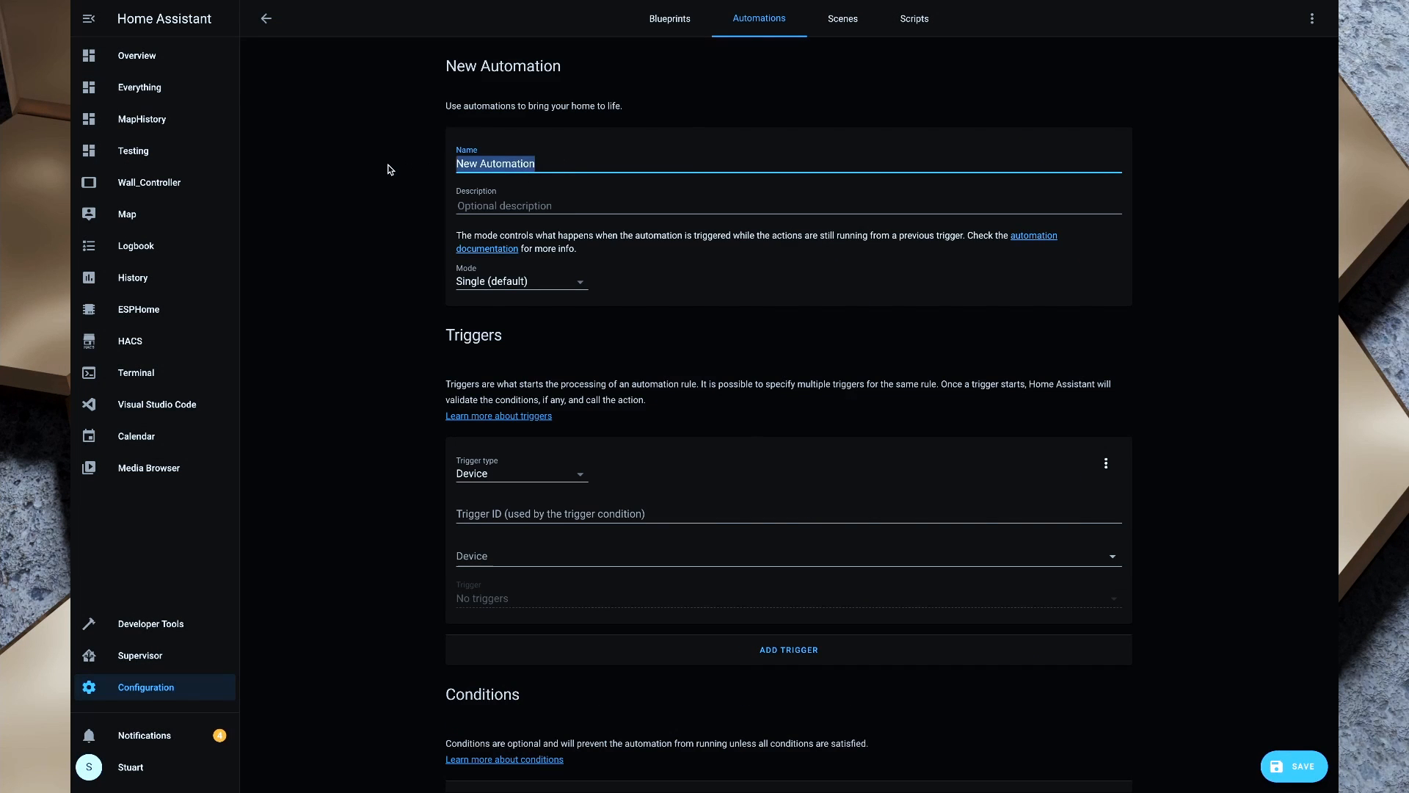
pyautogui.write('Announce')
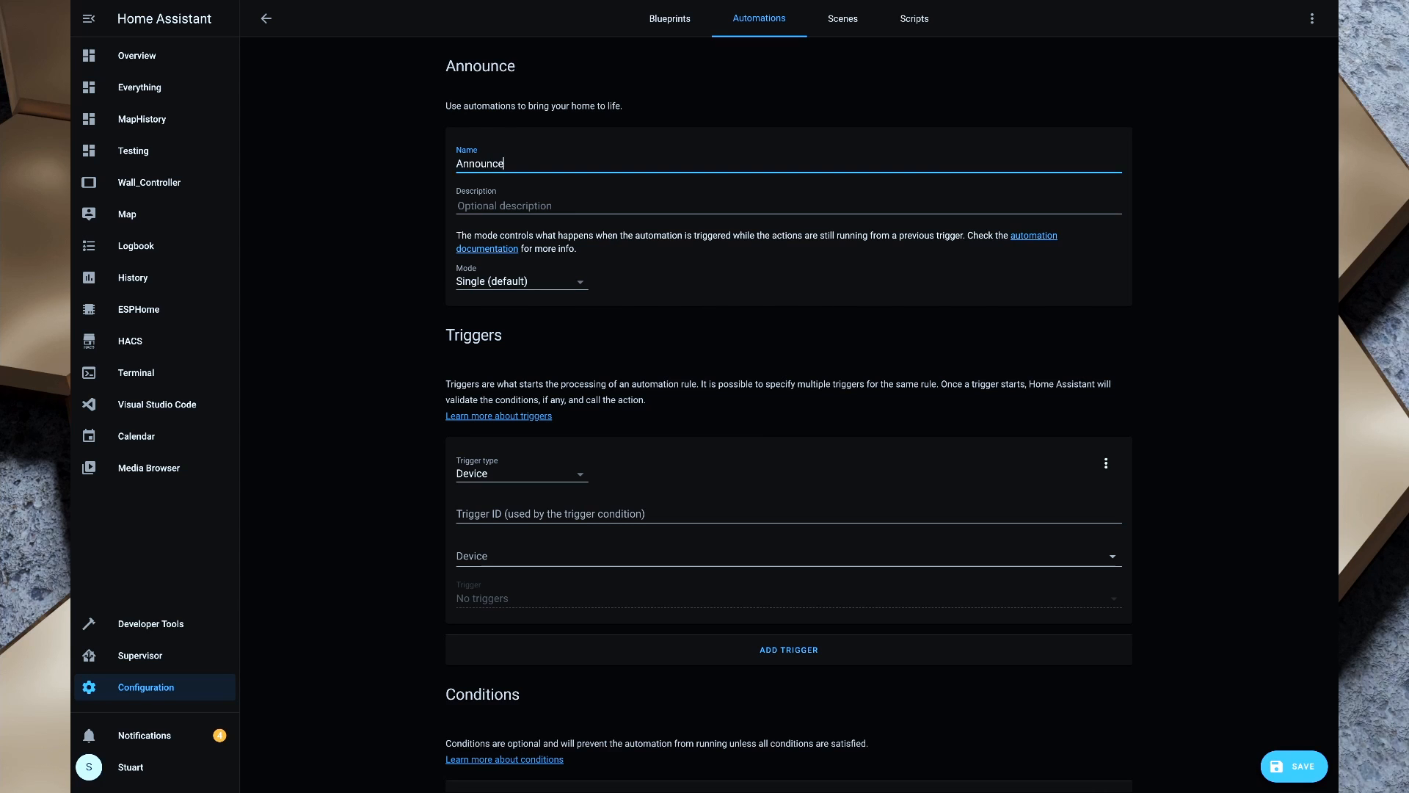
pyautogui.write(' on Dor')
# Step: Set the automation's trigger to a State trigger on binary_sensor.button changing to "on"
pyautogui.scroll(-5, 522, 533)
pyautogui.scroll(2, 521, 532)
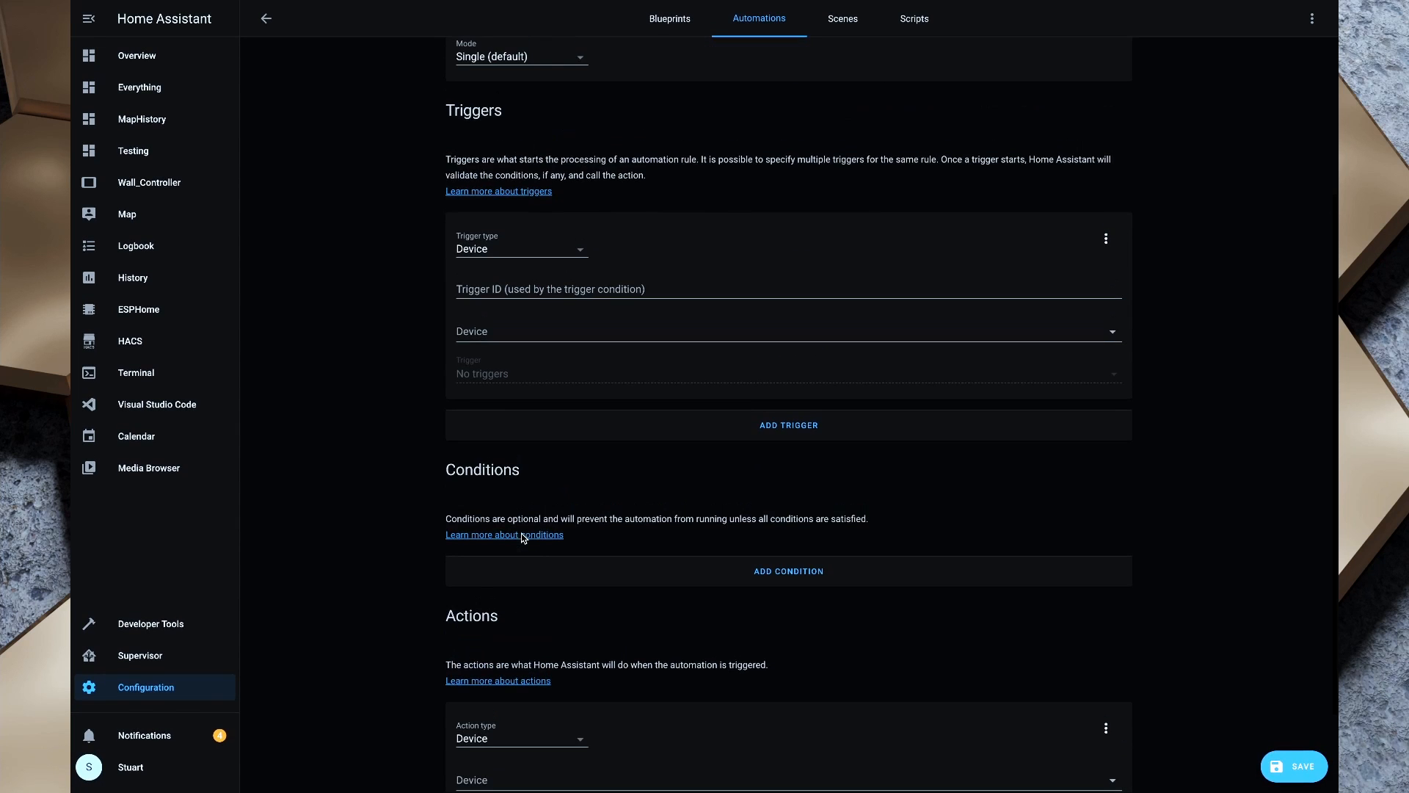
pyautogui.click(581, 259)
pyautogui.click(523, 307)
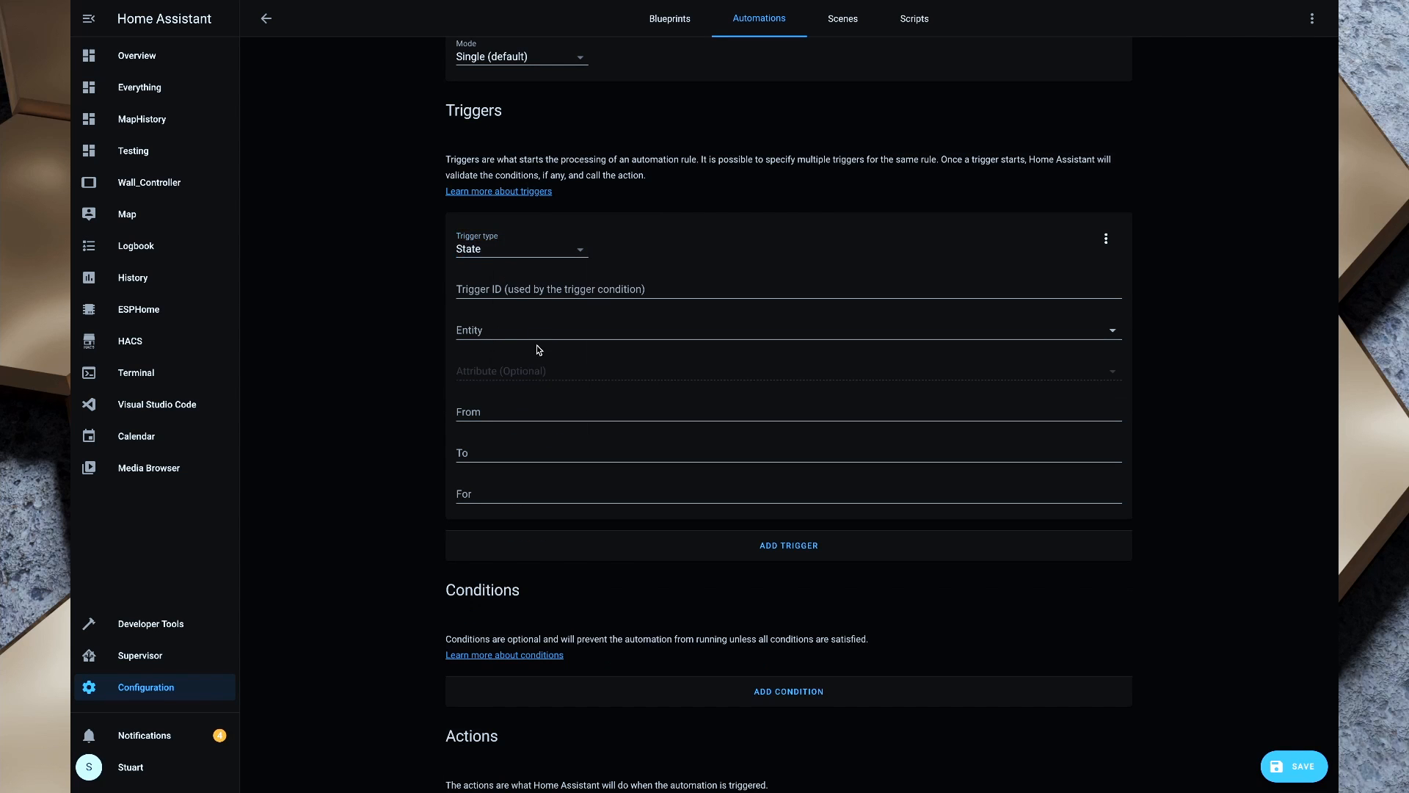
pyautogui.click(502, 326)
pyautogui.write('bu')
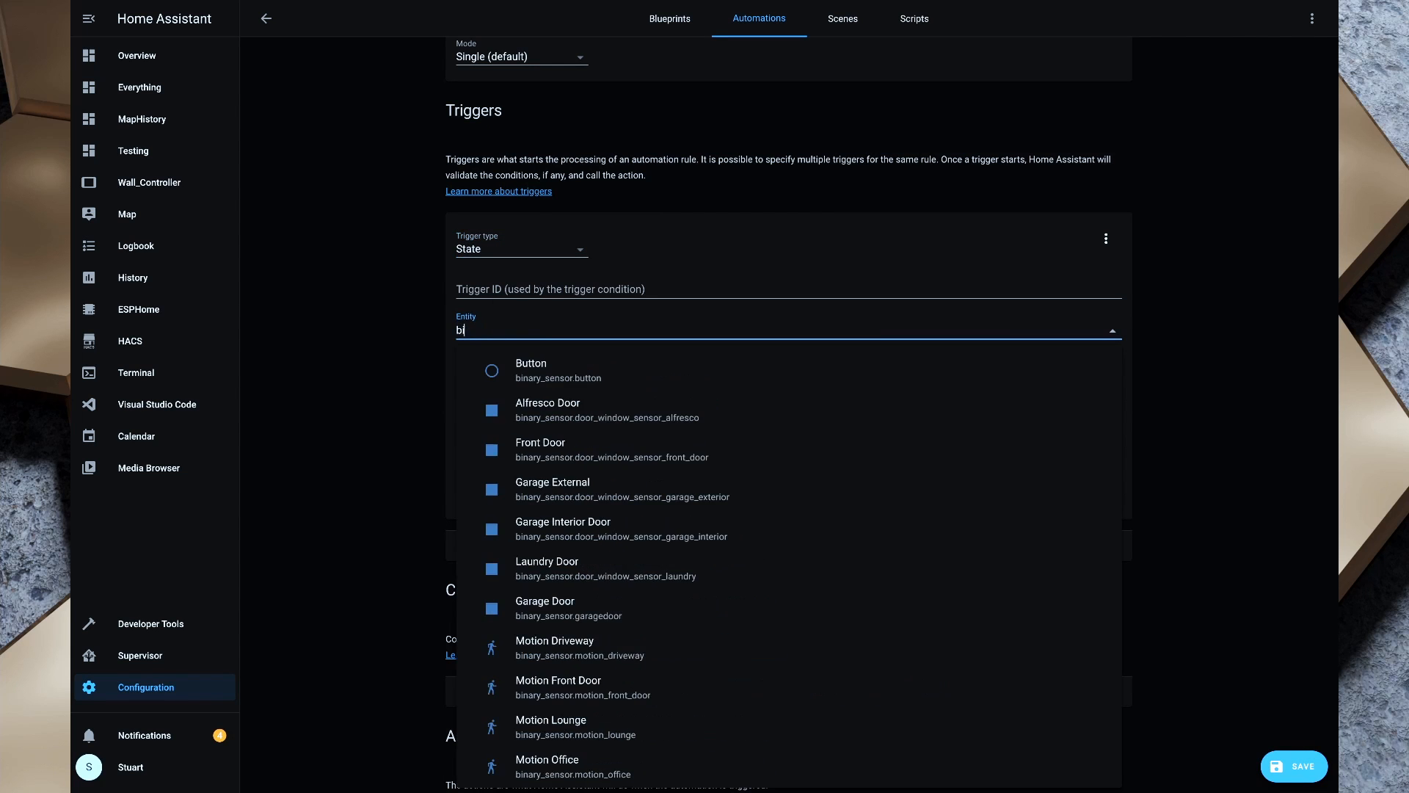
pyautogui.write('t')
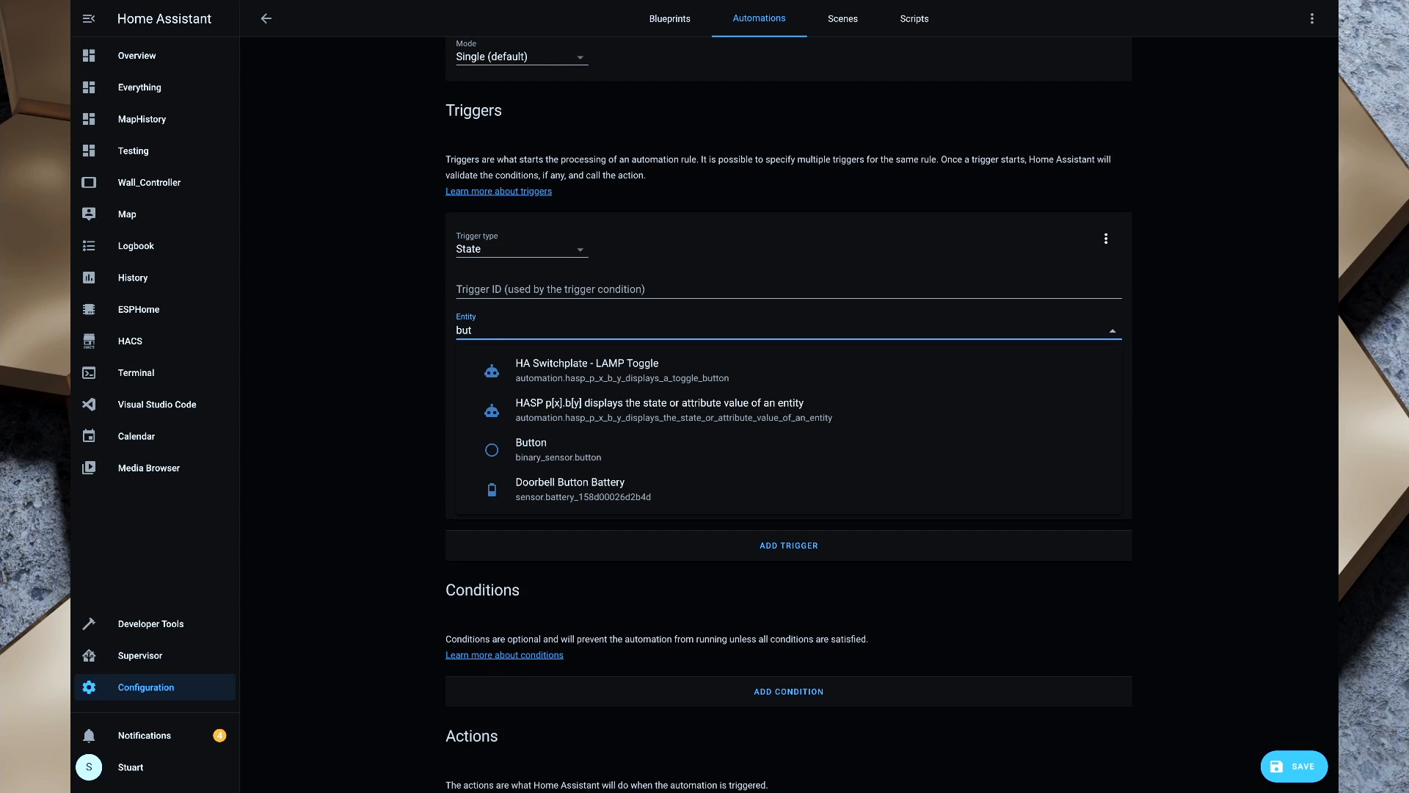
pyautogui.click(556, 463)
pyautogui.click(484, 452)
pyautogui.write('one')
# Step: Change the action to Call service using Notifications: Send a notification with alexa_media
pyautogui.scroll(-3, 528, 613)
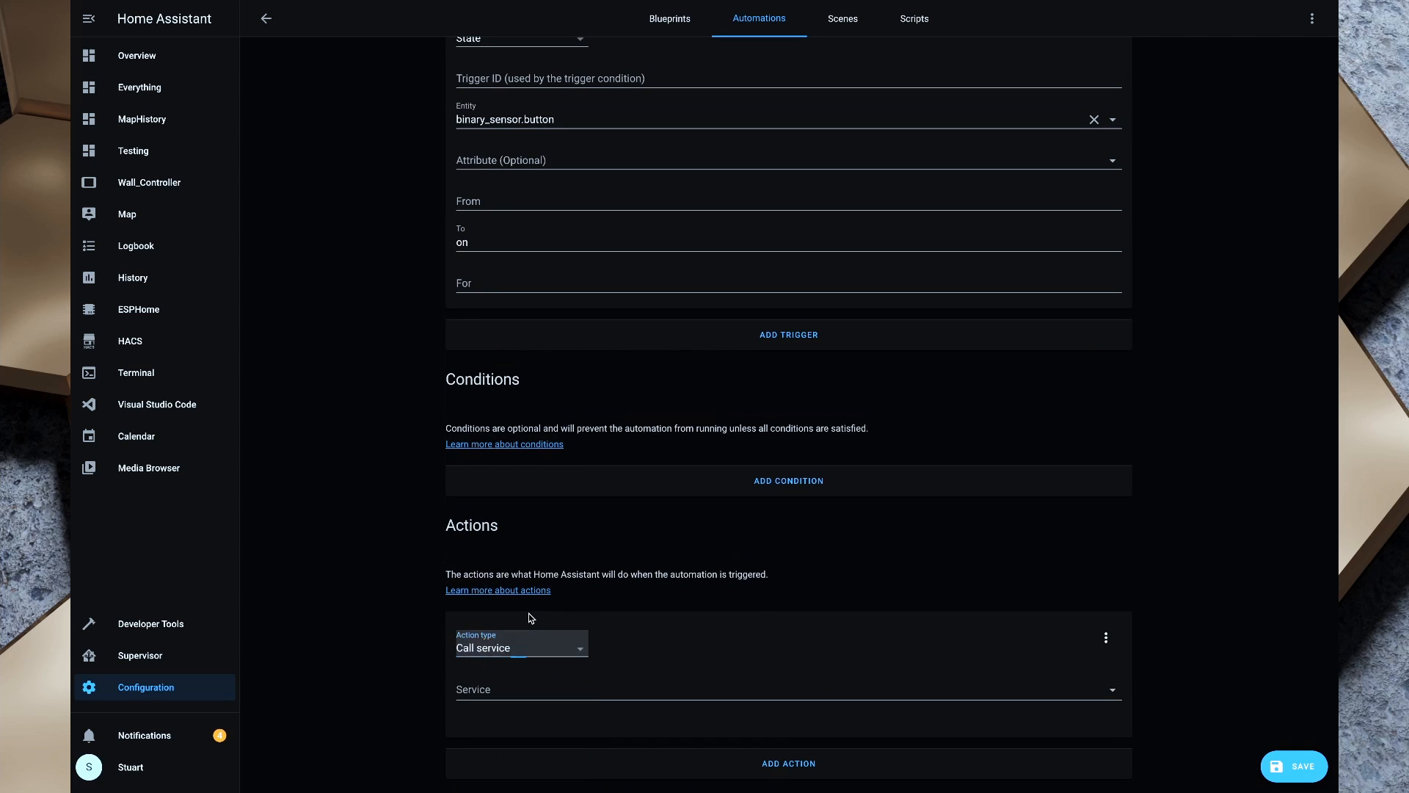
pyautogui.click(491, 687)
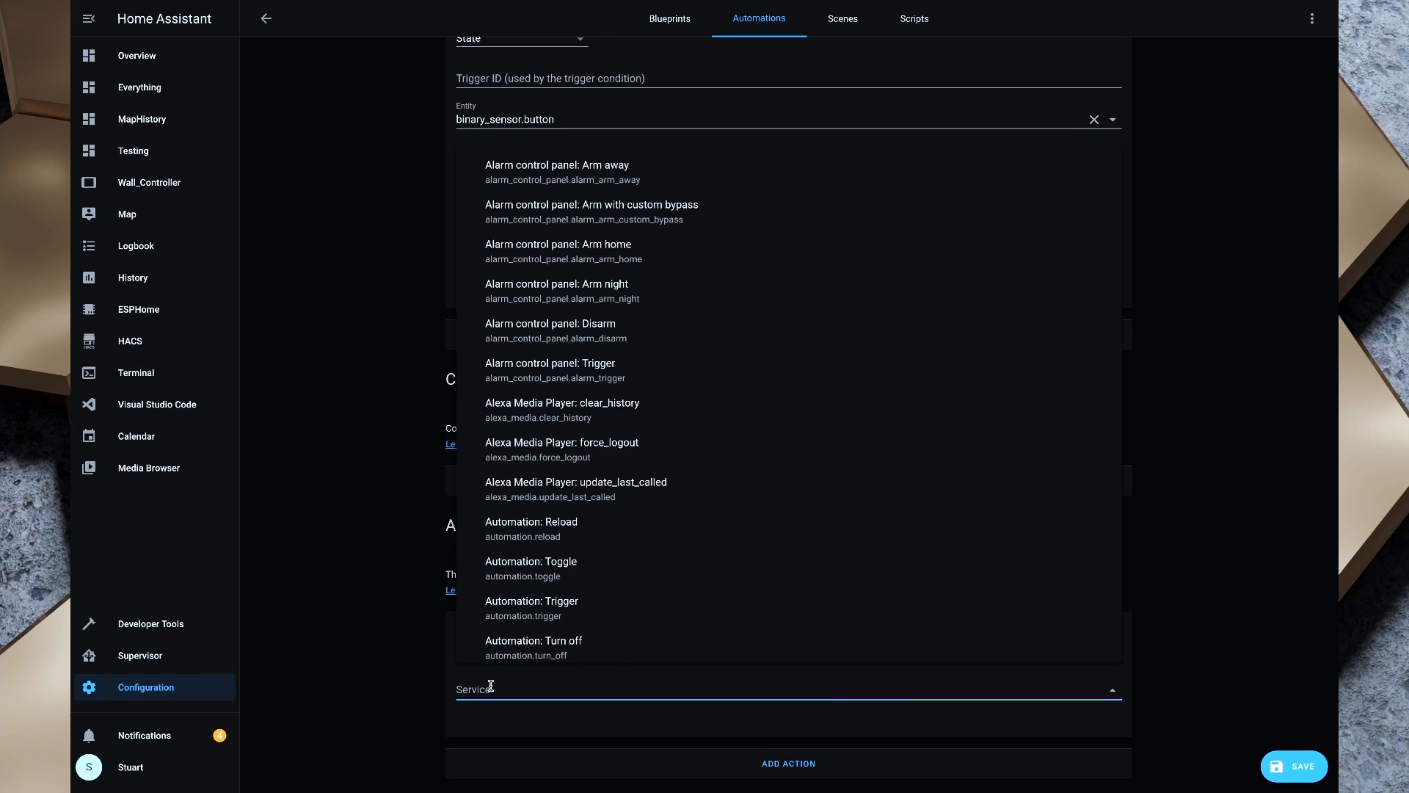
pyautogui.write('notify.ale')
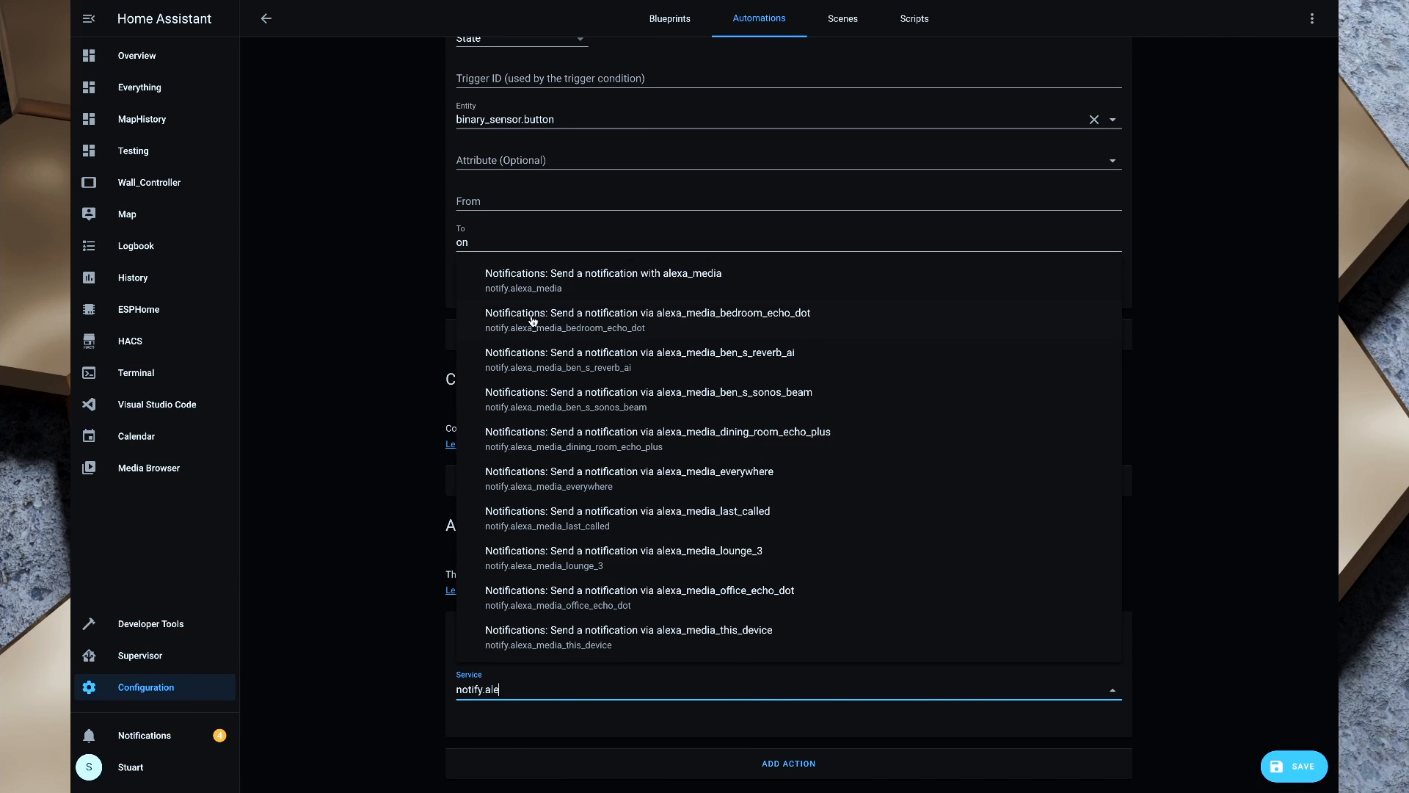
pyautogui.click(530, 282)
# Step: Set the notification message "Somone is at the door", targets media_player.dining_room_echo_plus, media_player.office_echo_dot and media_player.bedroom_echo_dot, and data "type: announce"
pyautogui.scroll(-3, 782, 696)
pyautogui.click(754, 642)
pyautogui.write('- media_player.dining_room_echo_plus - media_player.office_echo_dot - media_player.bedroom_echo_dot')
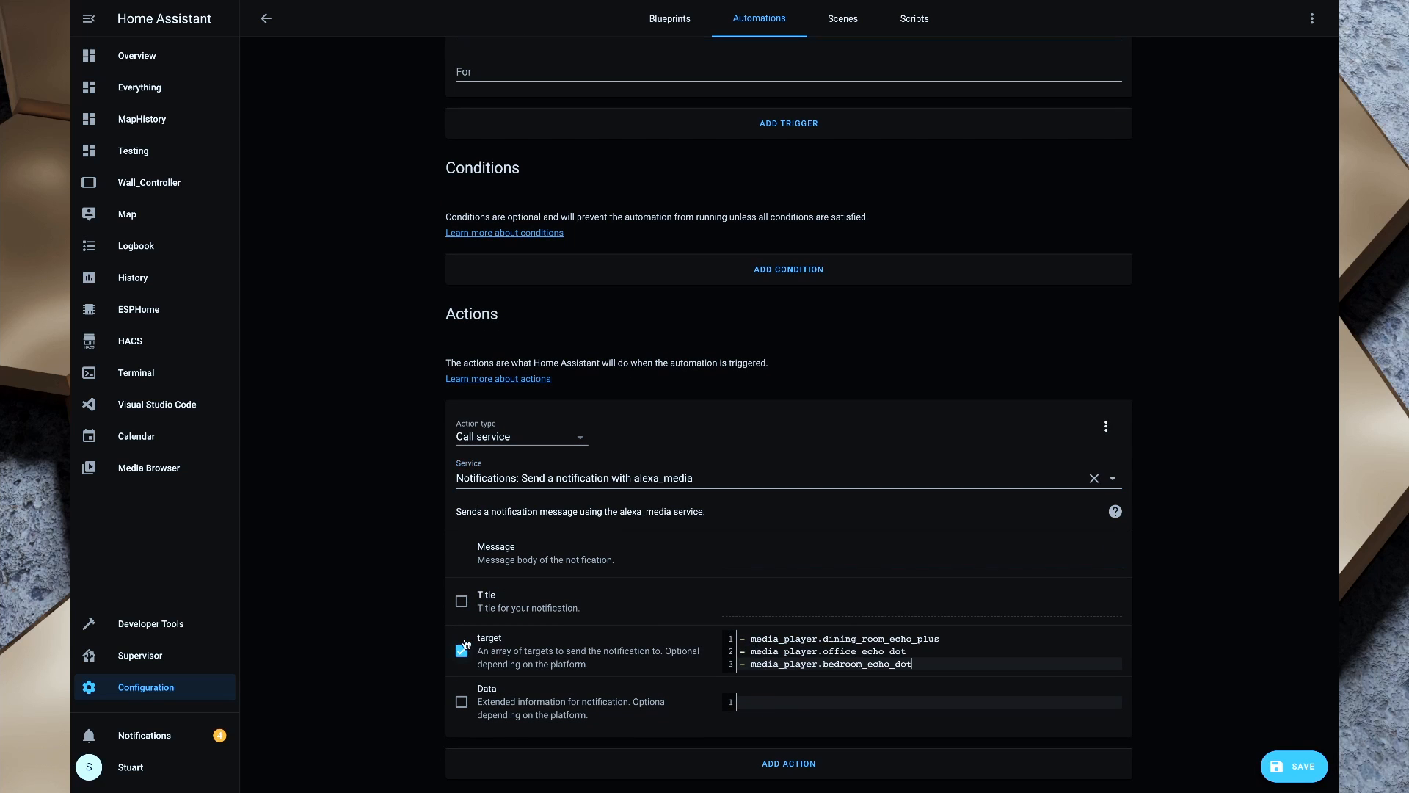
pyautogui.click(797, 544)
pyautogui.write('Somone is at the door')
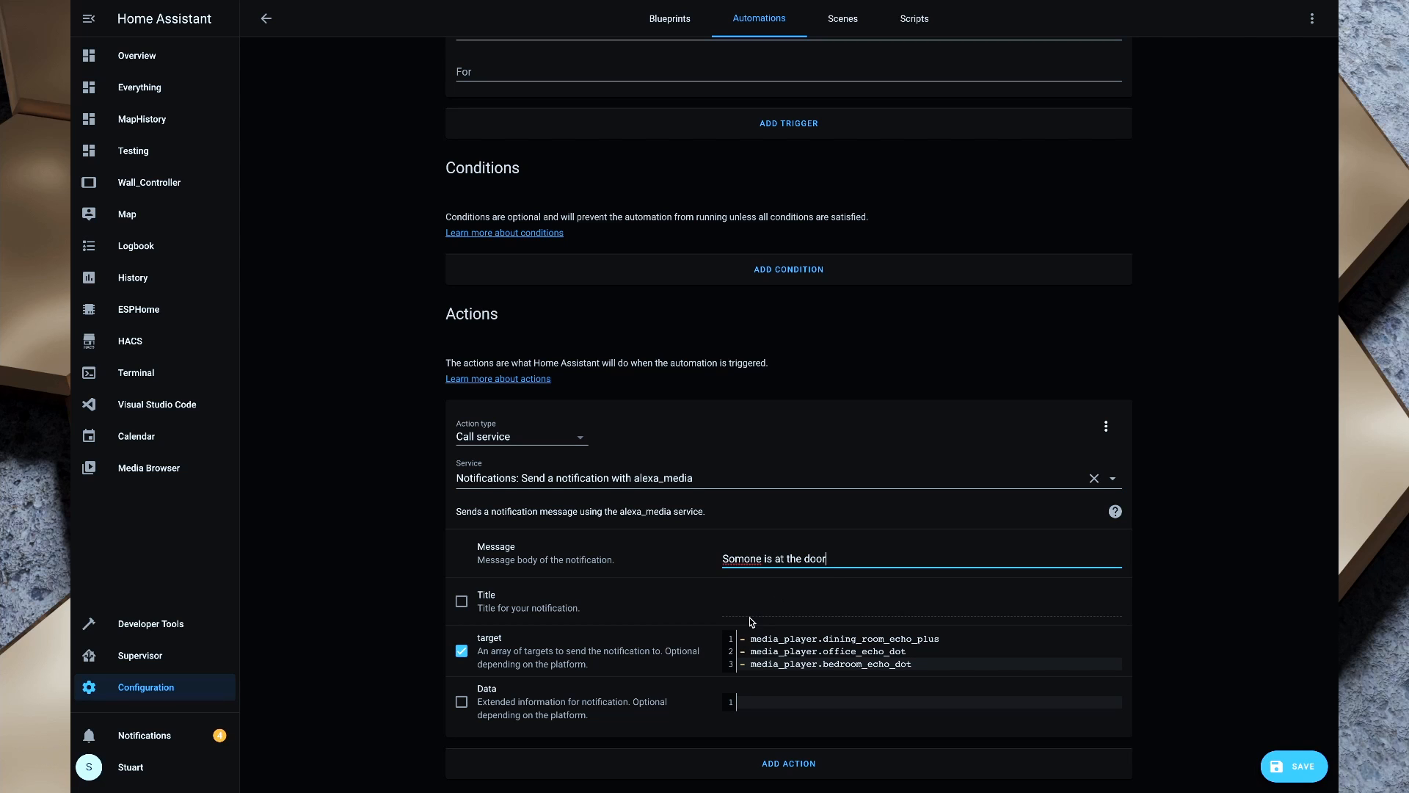
pyautogui.click(455, 707)
pyautogui.write('type: announce')
# Step: Add a second action that calls the Light: Toggle service on the Dining Lights entity
pyautogui.click(780, 766)
pyautogui.scroll(-2, 951, 510)
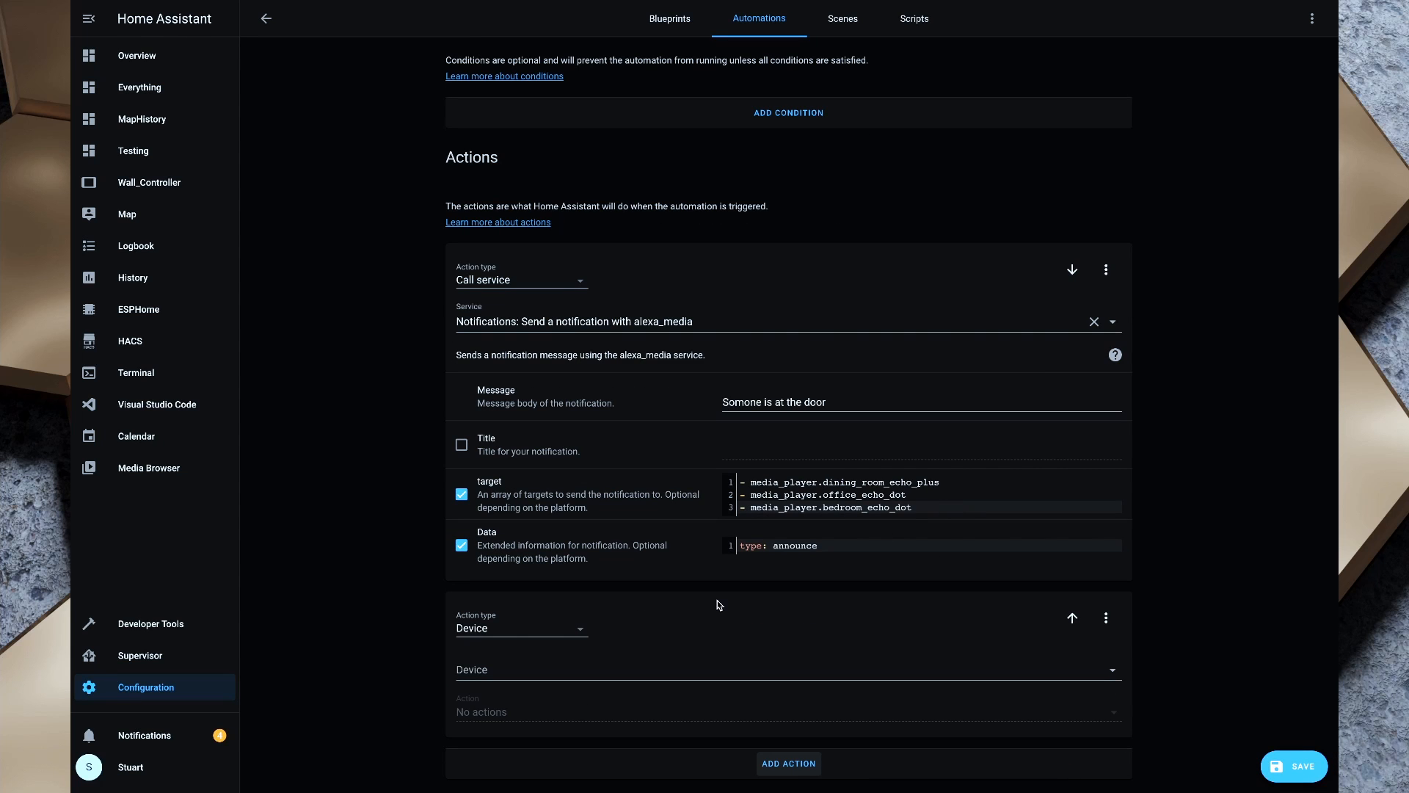
pyautogui.click(553, 628)
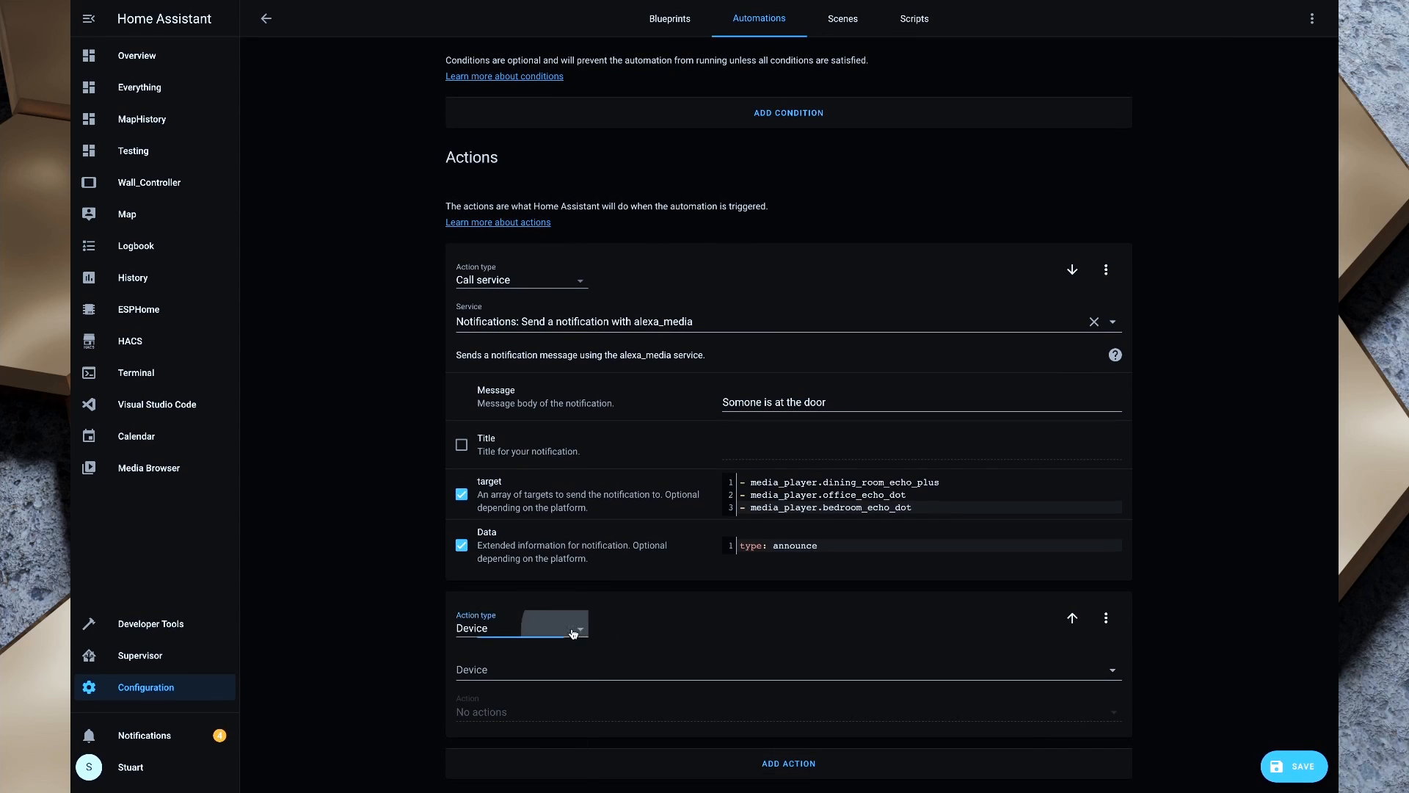
pyautogui.click(554, 622)
pyautogui.click(592, 693)
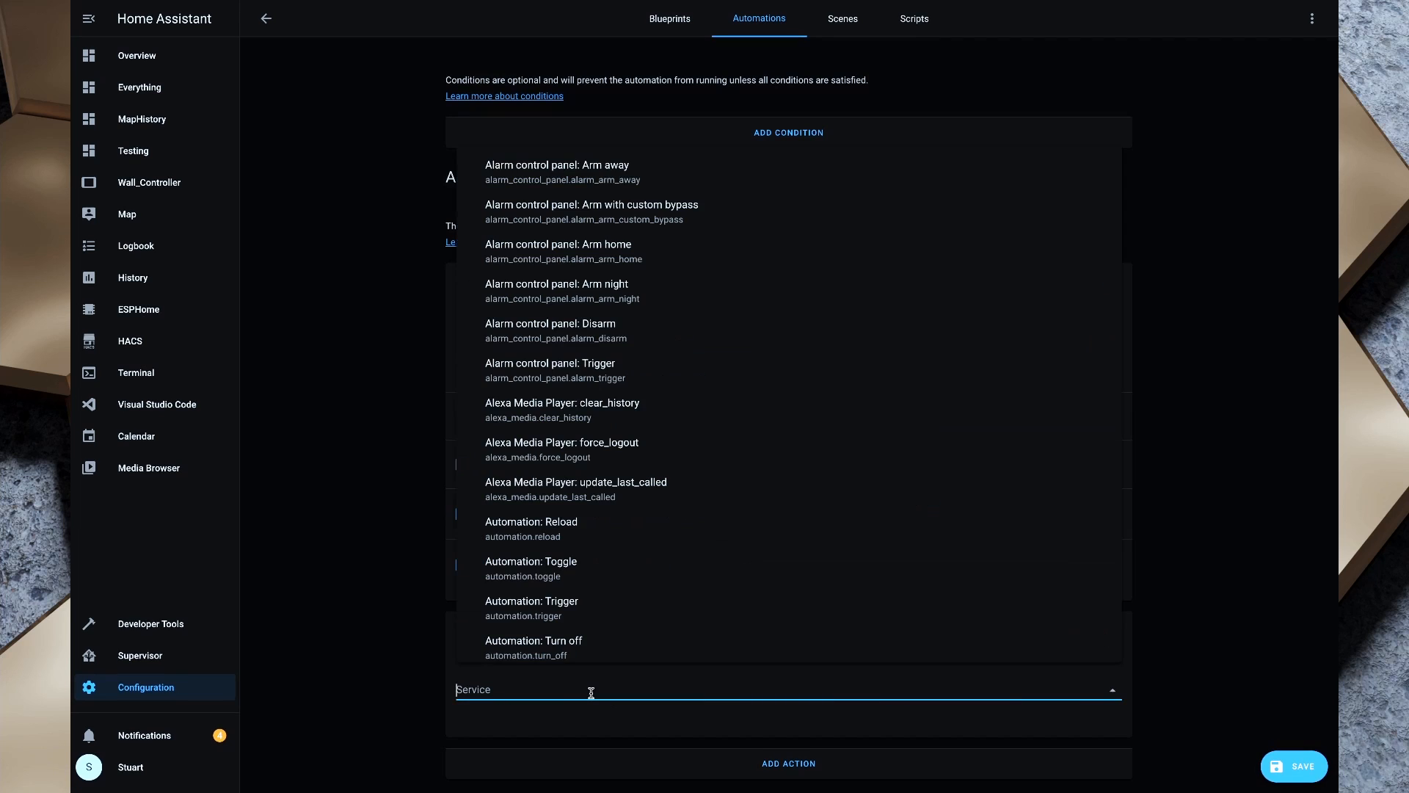
pyautogui.write('light.toggle')
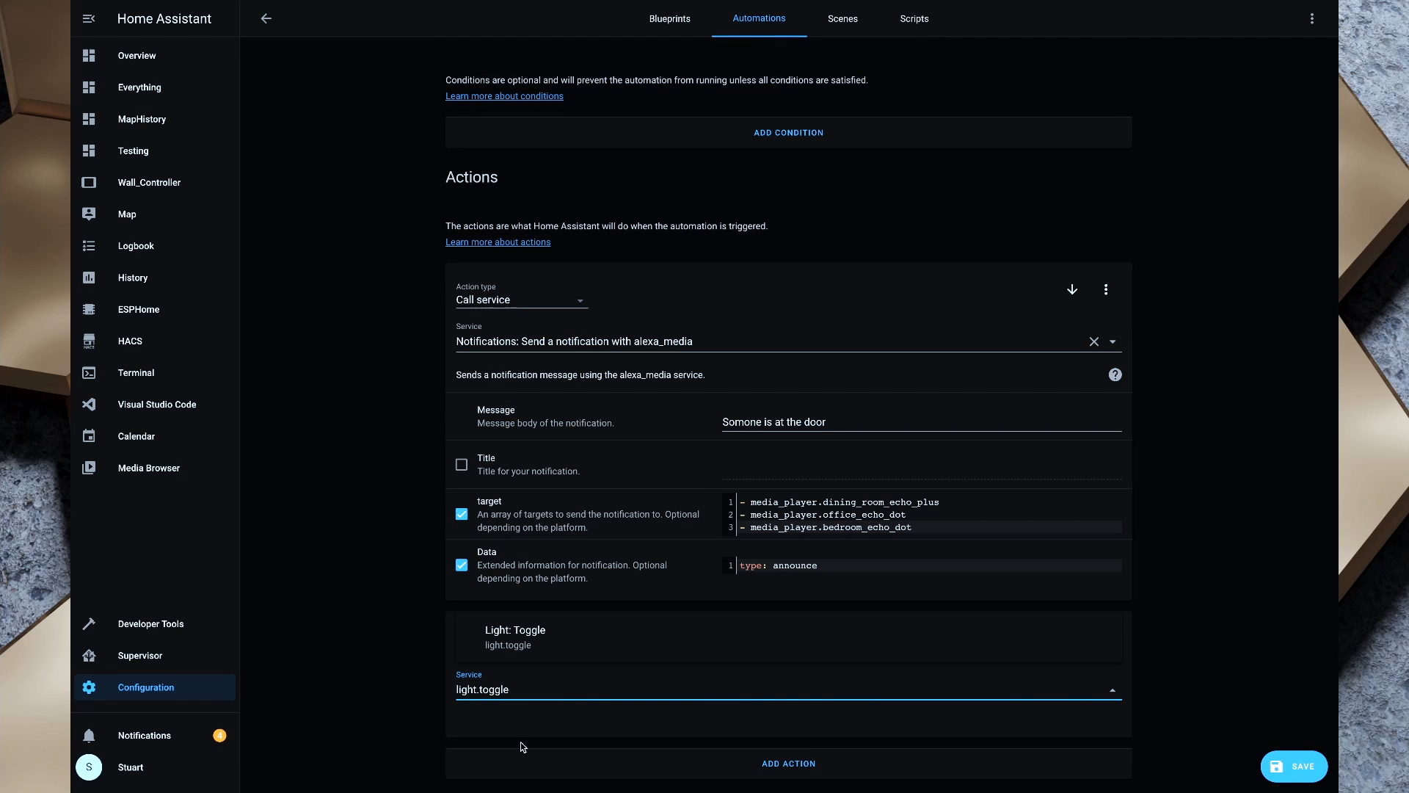
pyautogui.click(531, 635)
pyautogui.scroll(-4, 807, 514)
pyautogui.click(909, 464)
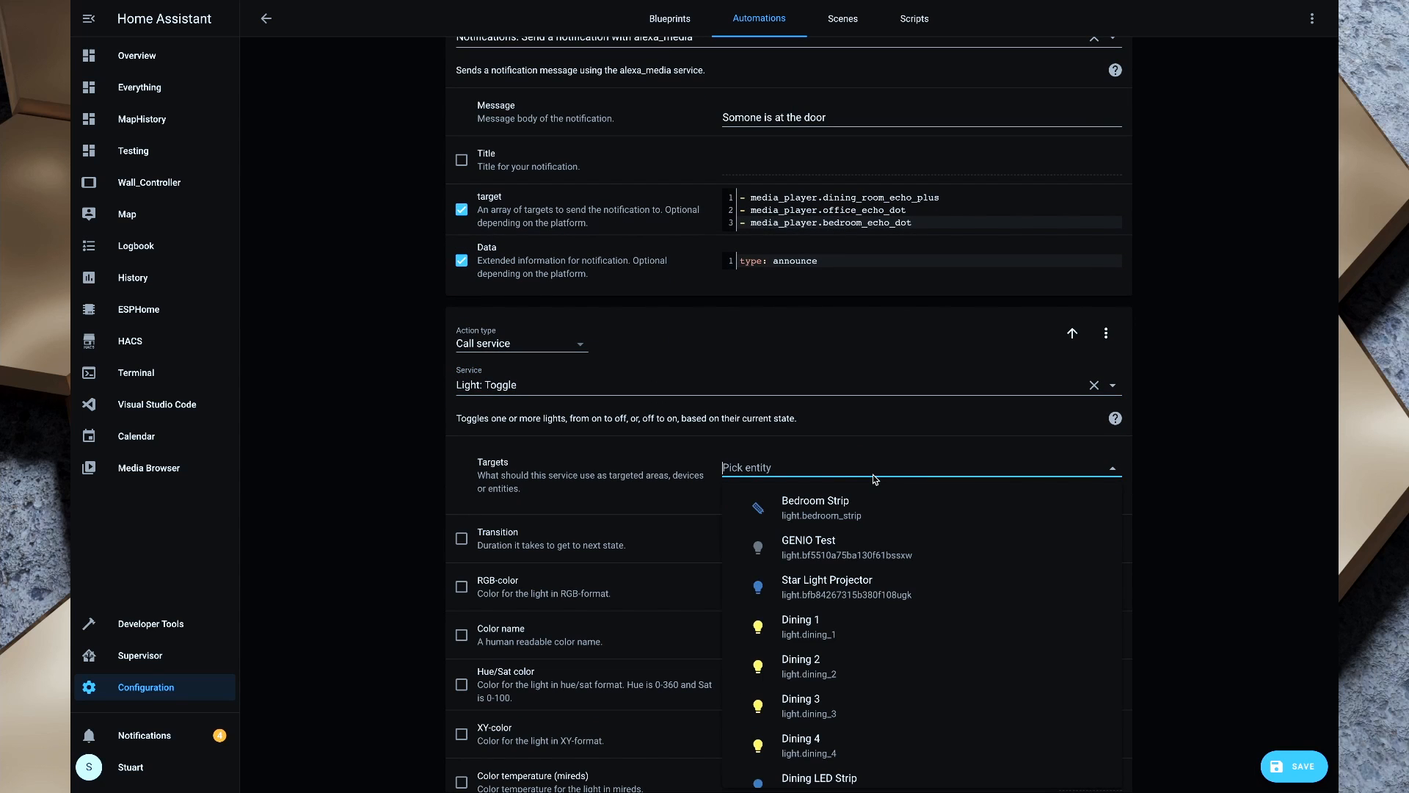
pyautogui.scroll(-3, 819, 633)
pyautogui.click(812, 625)
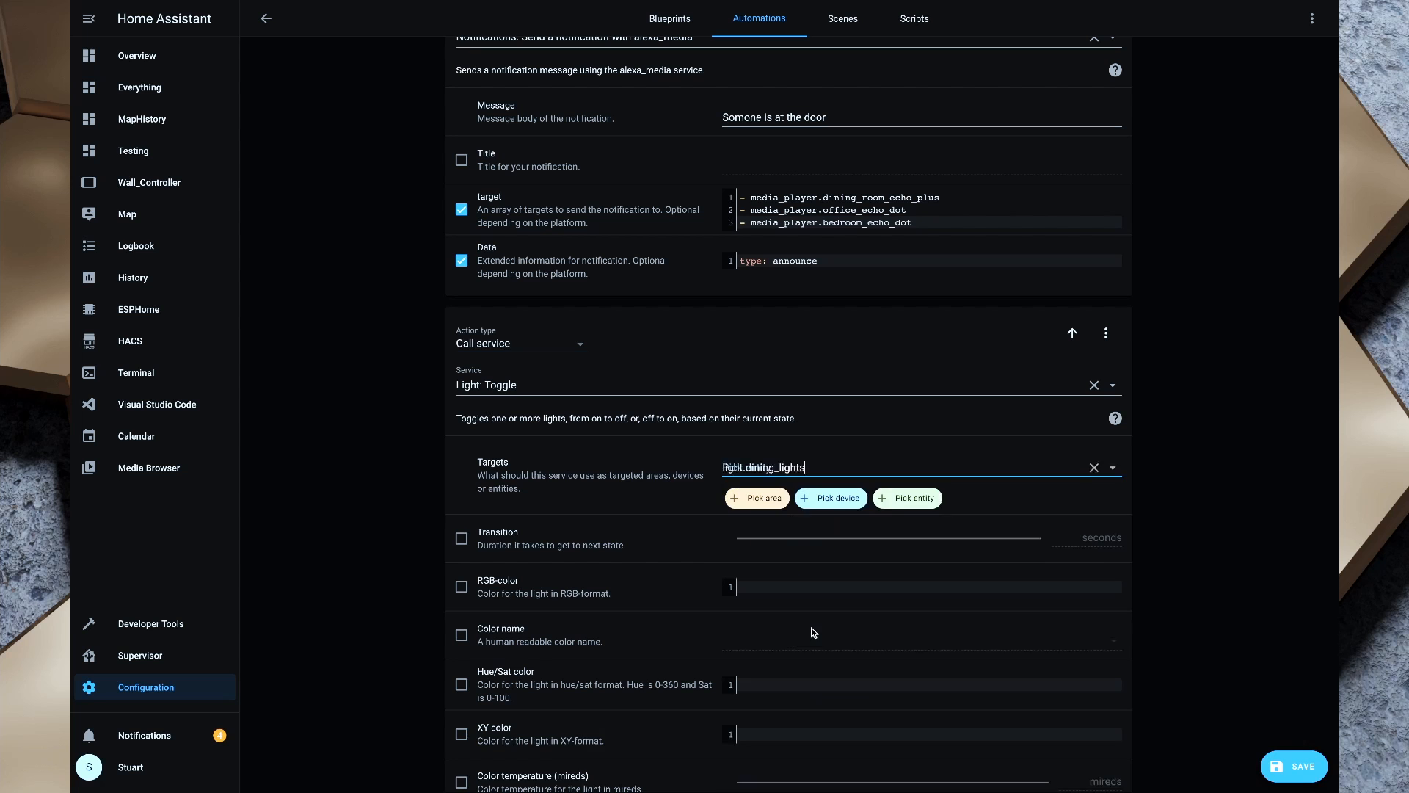
# Step: Add a Delay action of 500 milliseconds after the light toggle
pyautogui.scroll(-4, 463, 534)
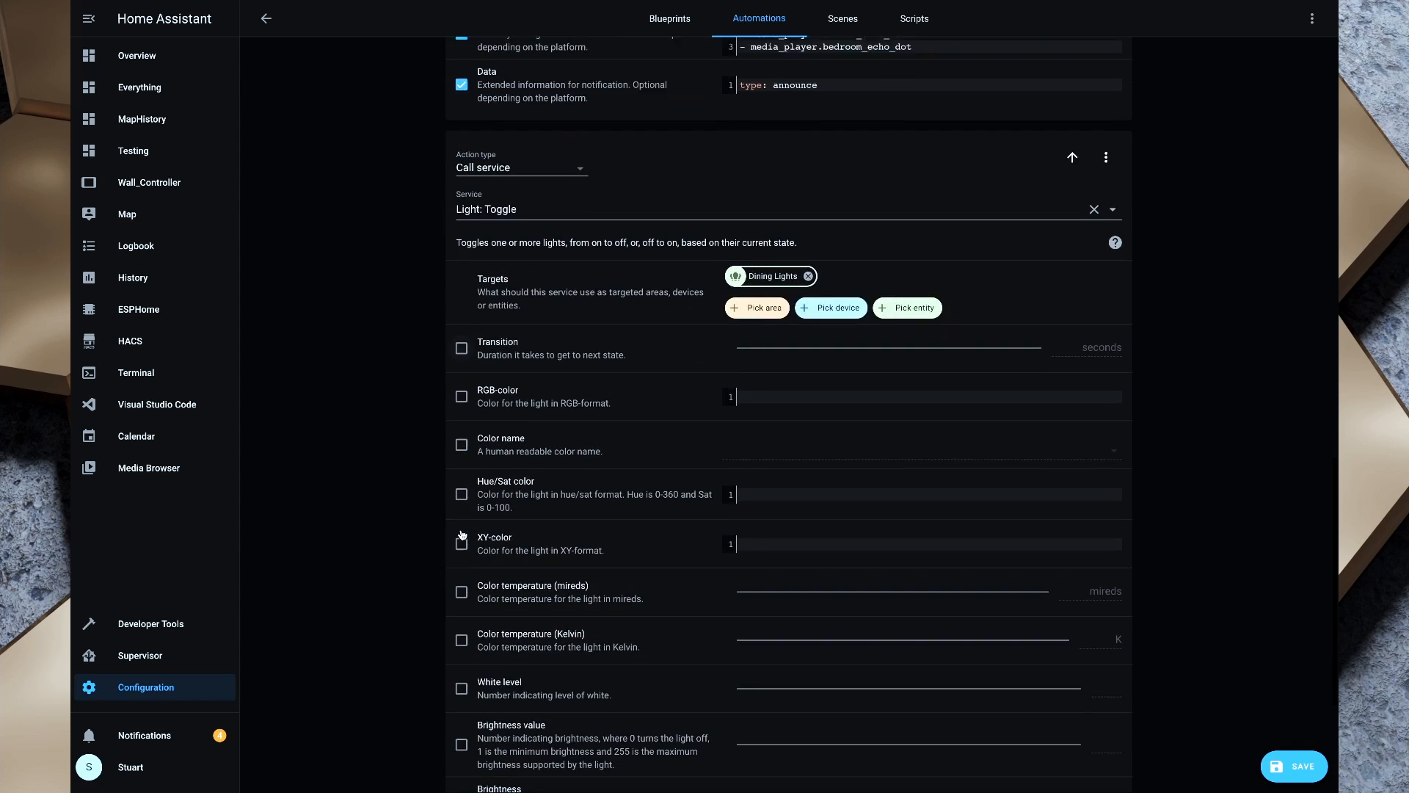
pyautogui.scroll(-3, 462, 534)
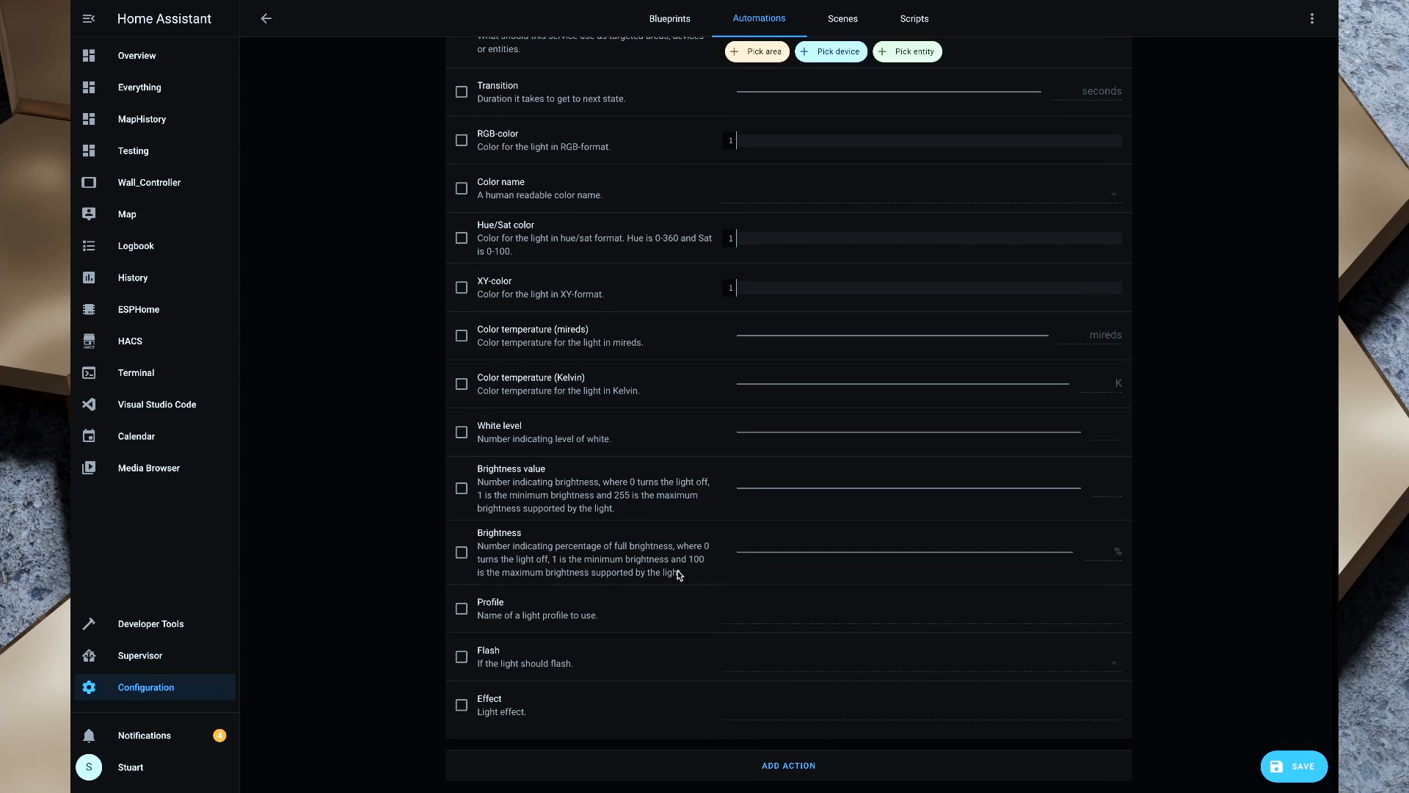
pyautogui.click(788, 765)
pyautogui.scroll(-3, 871, 601)
pyautogui.click(566, 626)
pyautogui.click(514, 666)
pyautogui.click(505, 712)
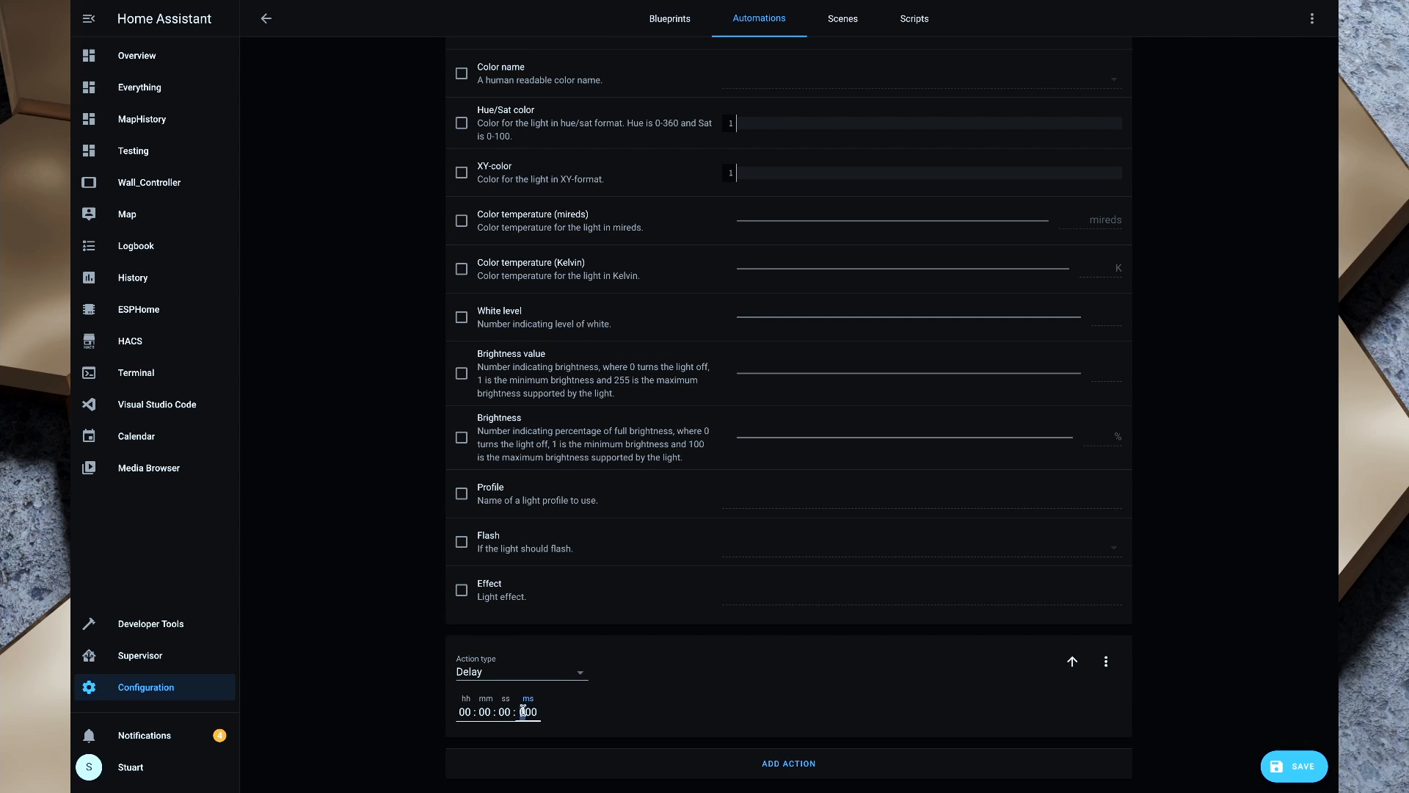
pyautogui.write('5')
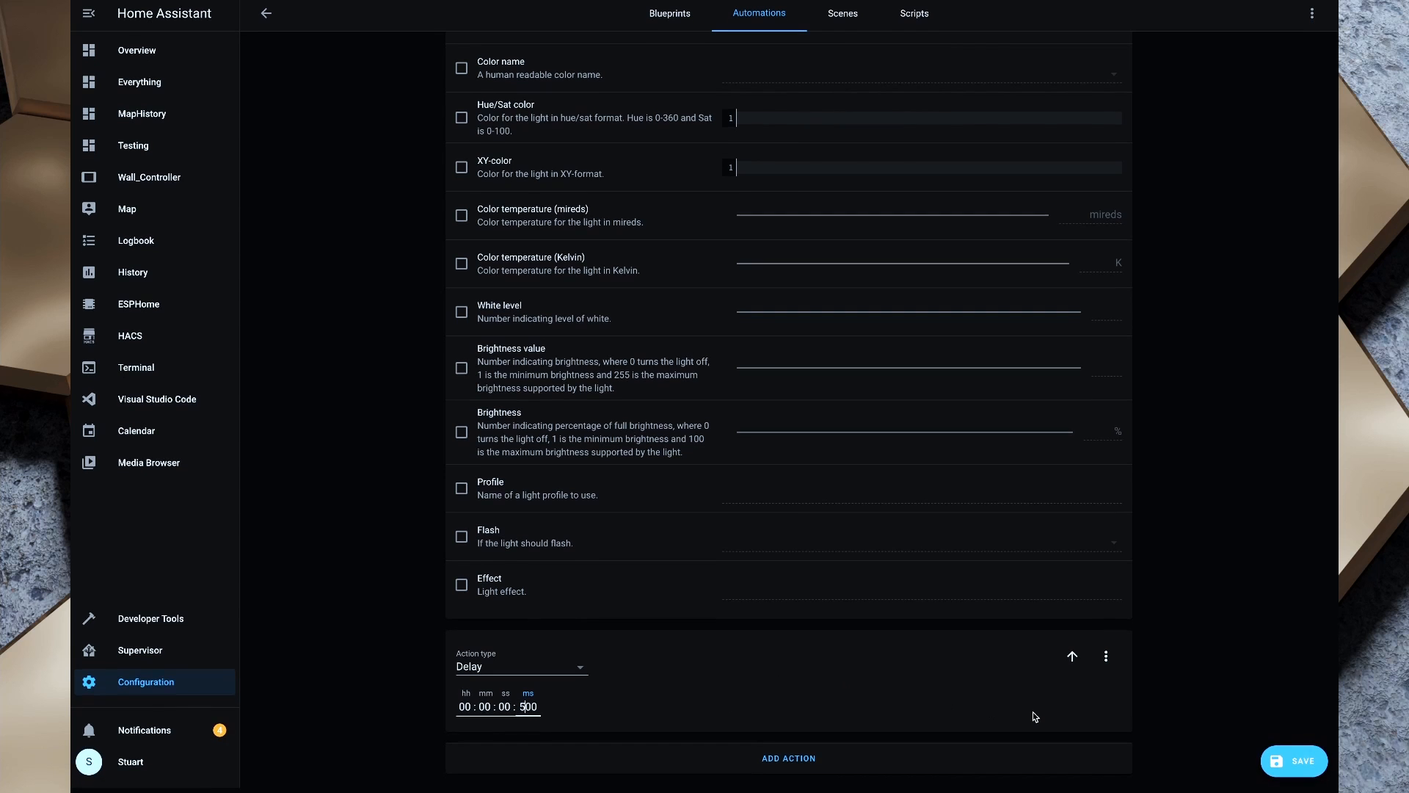
# Step: Add another Call service action after the delay, using Light: Toggle on the Dining Lights entity
pyautogui.click(817, 765)
pyautogui.scroll(-3, 829, 705)
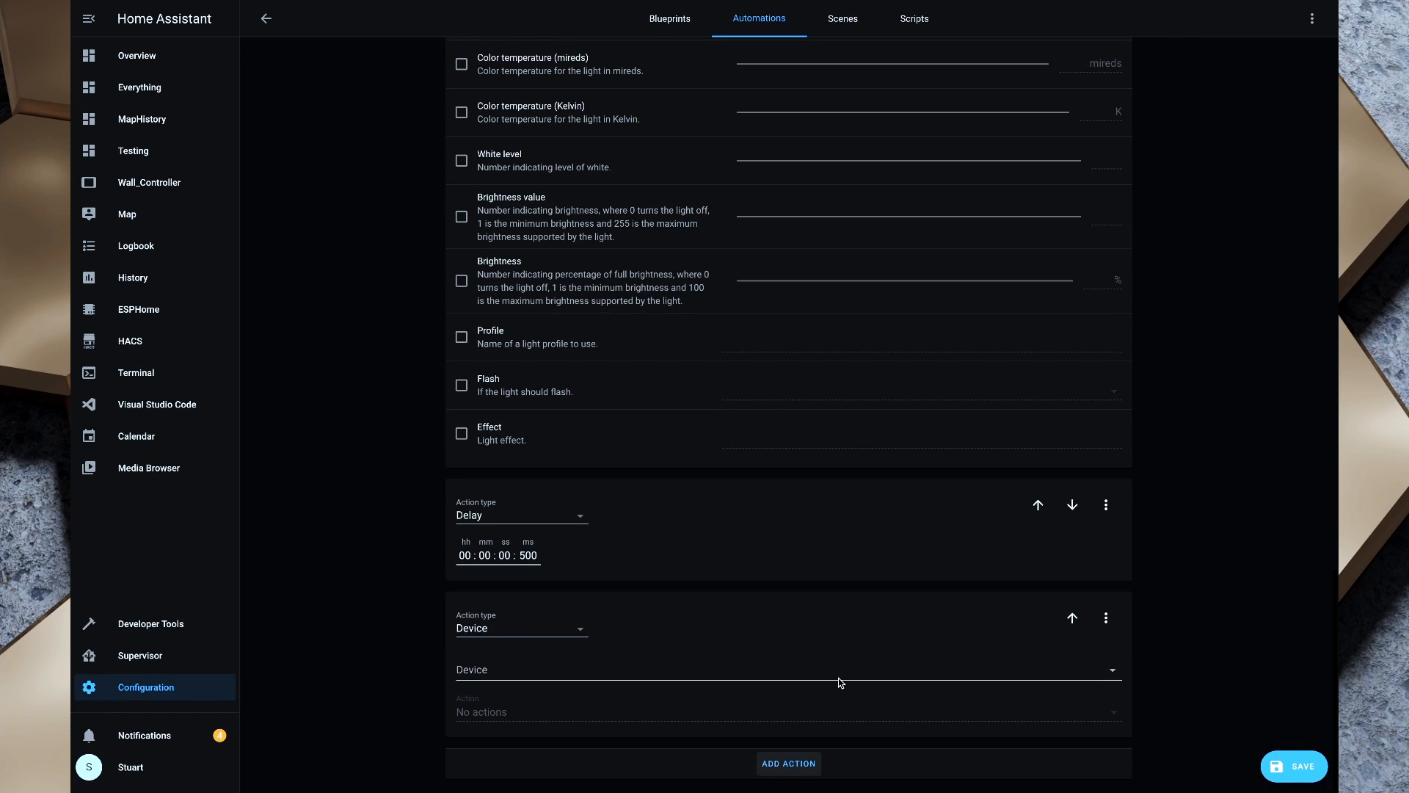
pyautogui.click(560, 630)
pyautogui.click(592, 525)
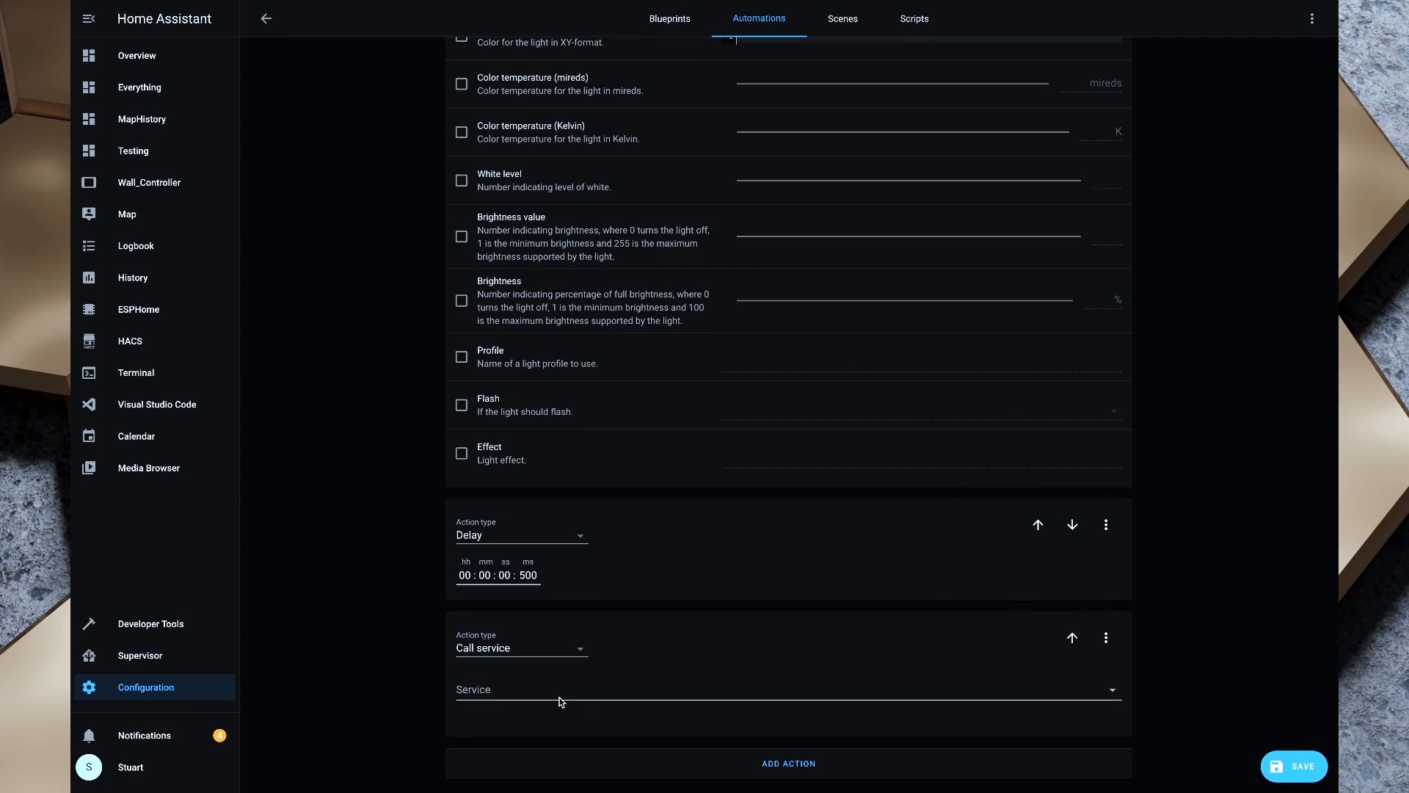
pyautogui.click(564, 701)
pyautogui.write('light.')
pyautogui.click(515, 551)
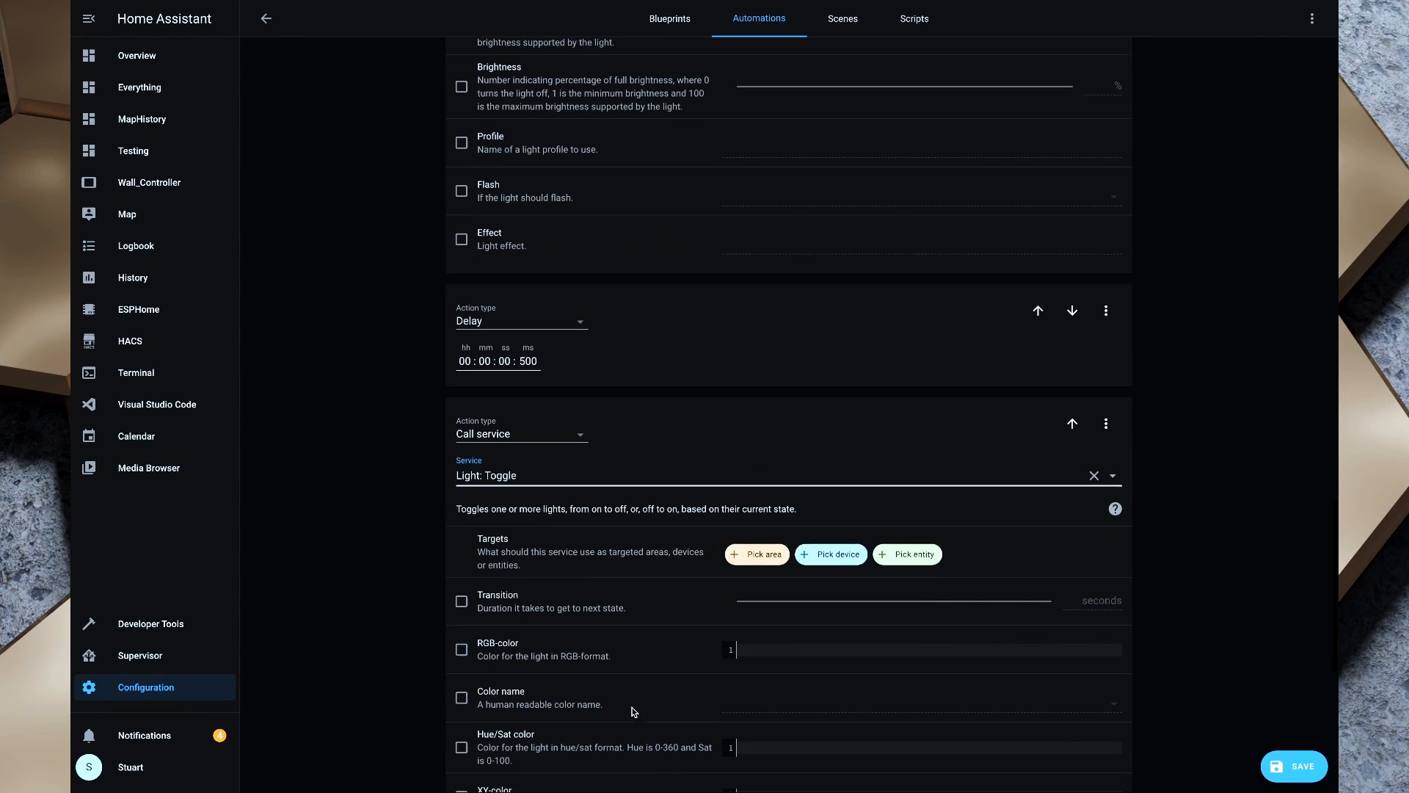
pyautogui.click(909, 551)
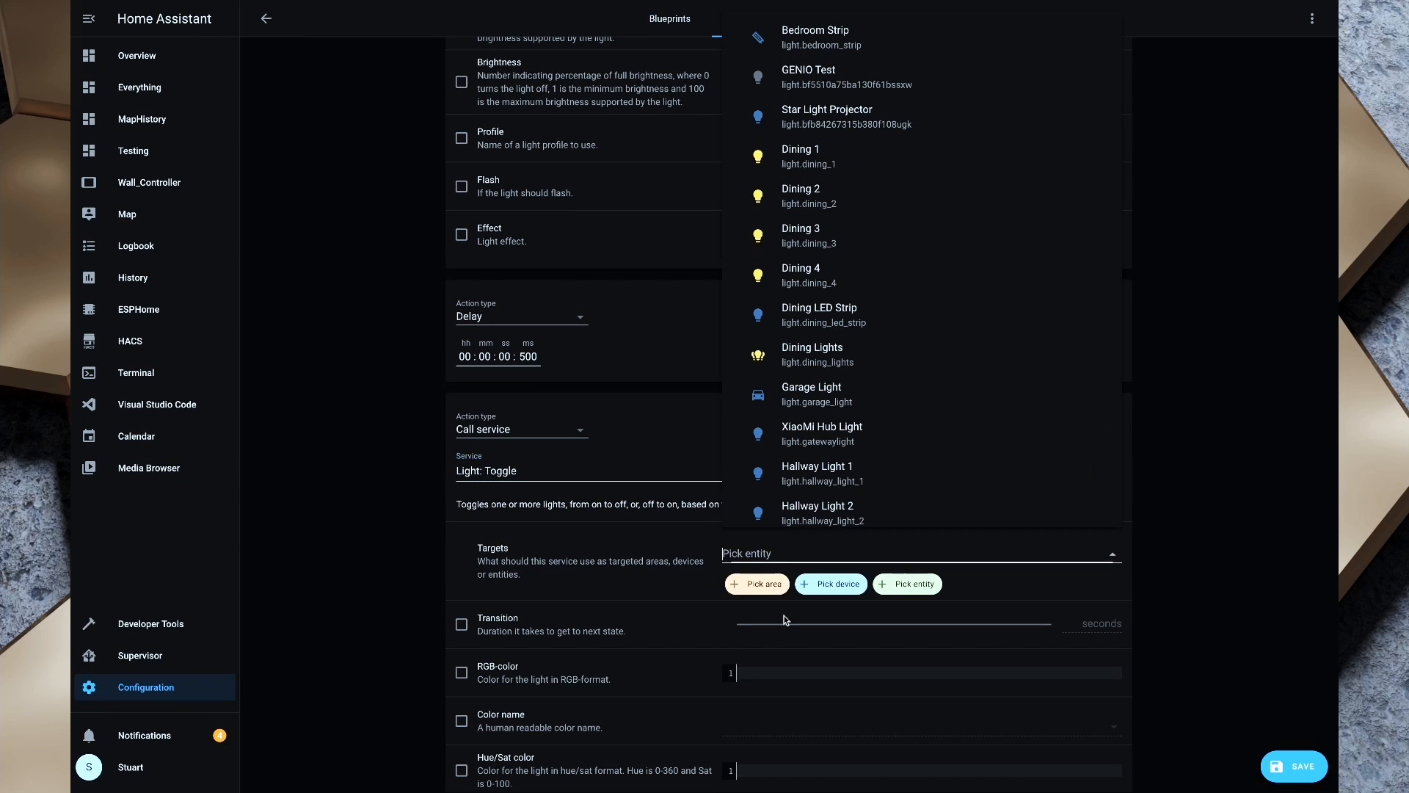
pyautogui.click(799, 359)
pyautogui.scroll(-7, 873, 521)
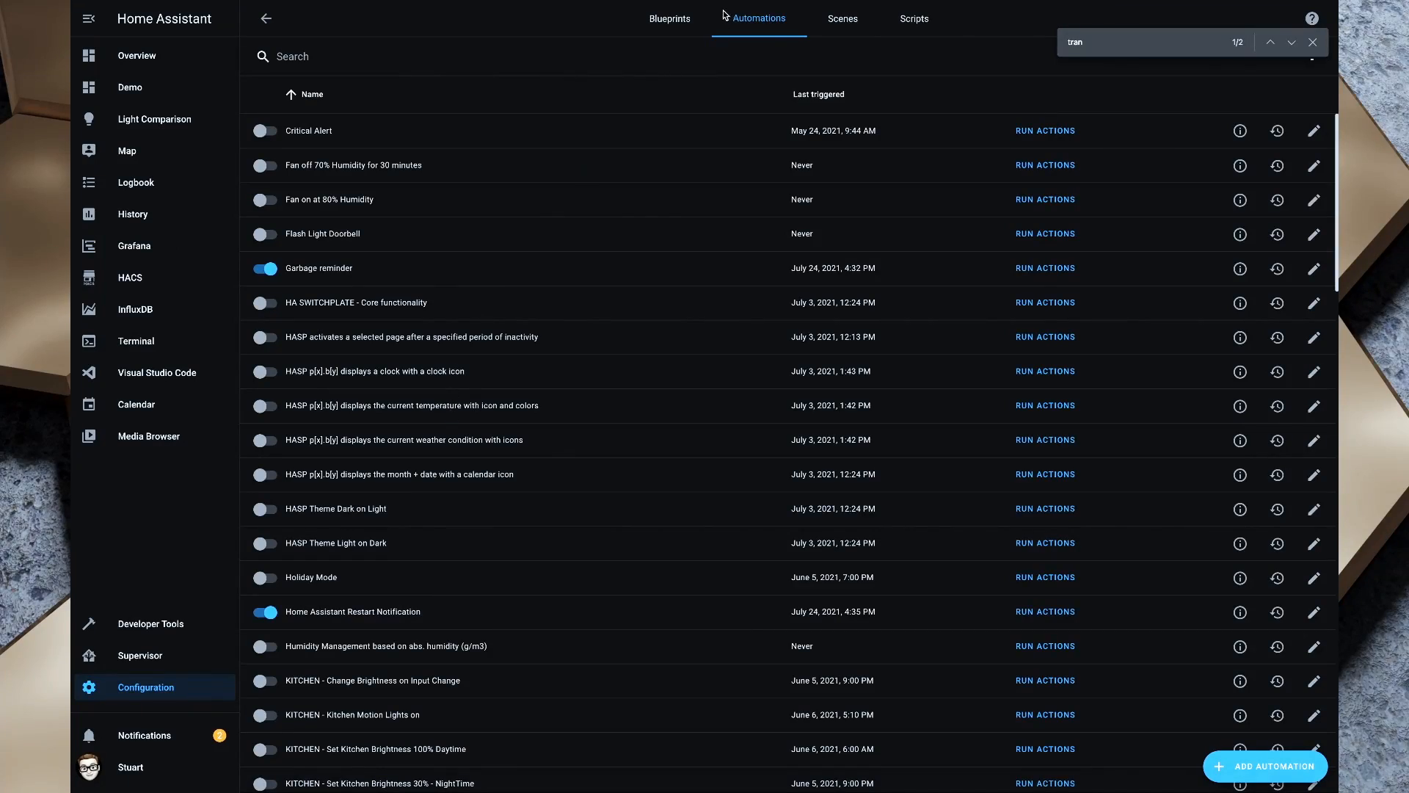
# Step: From the blueprints list, go to the community Blueprints Exchange and search it for "sunset"
pyautogui.click(663, 16)
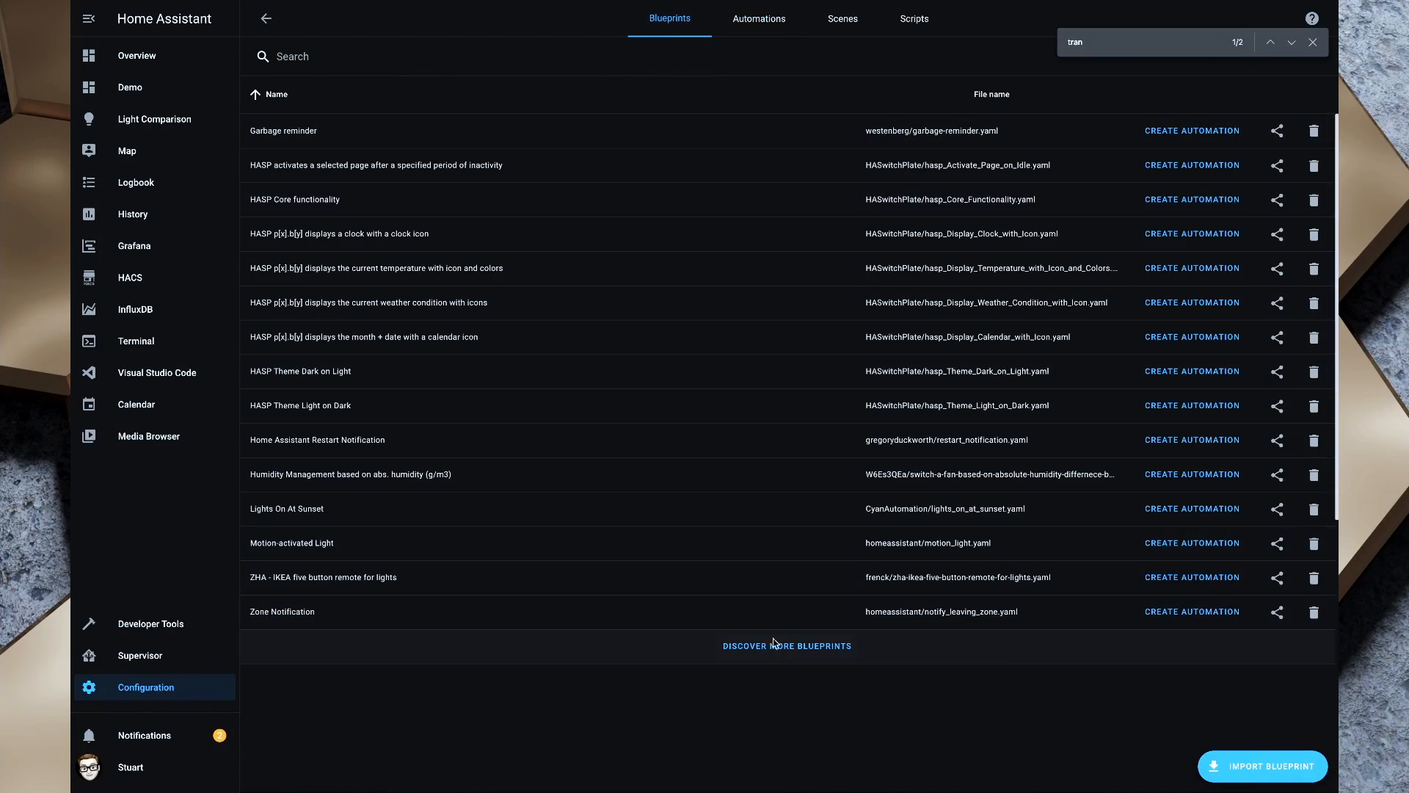
pyautogui.click(773, 649)
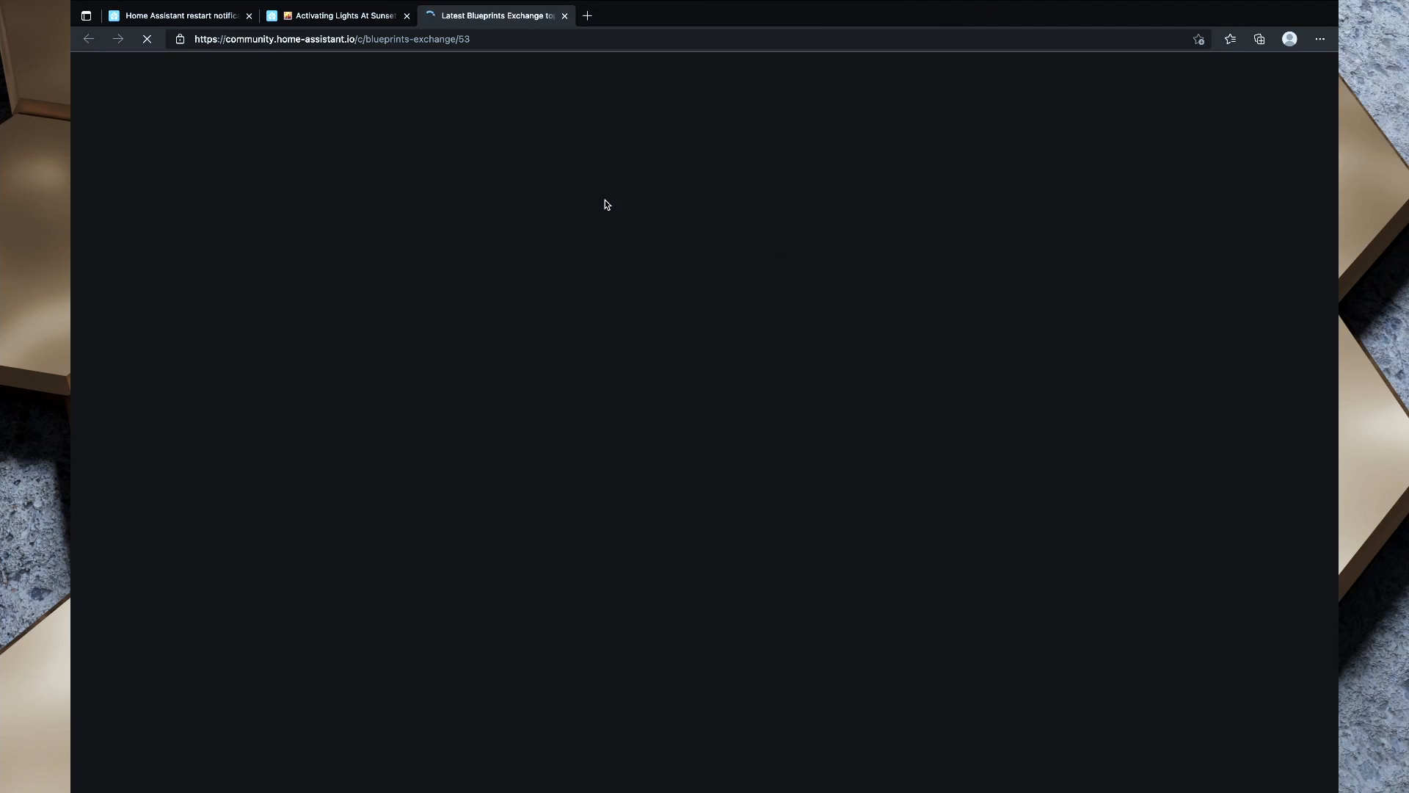
pyautogui.click(1029, 71)
pyautogui.write('sunset')
pyautogui.press('Return')
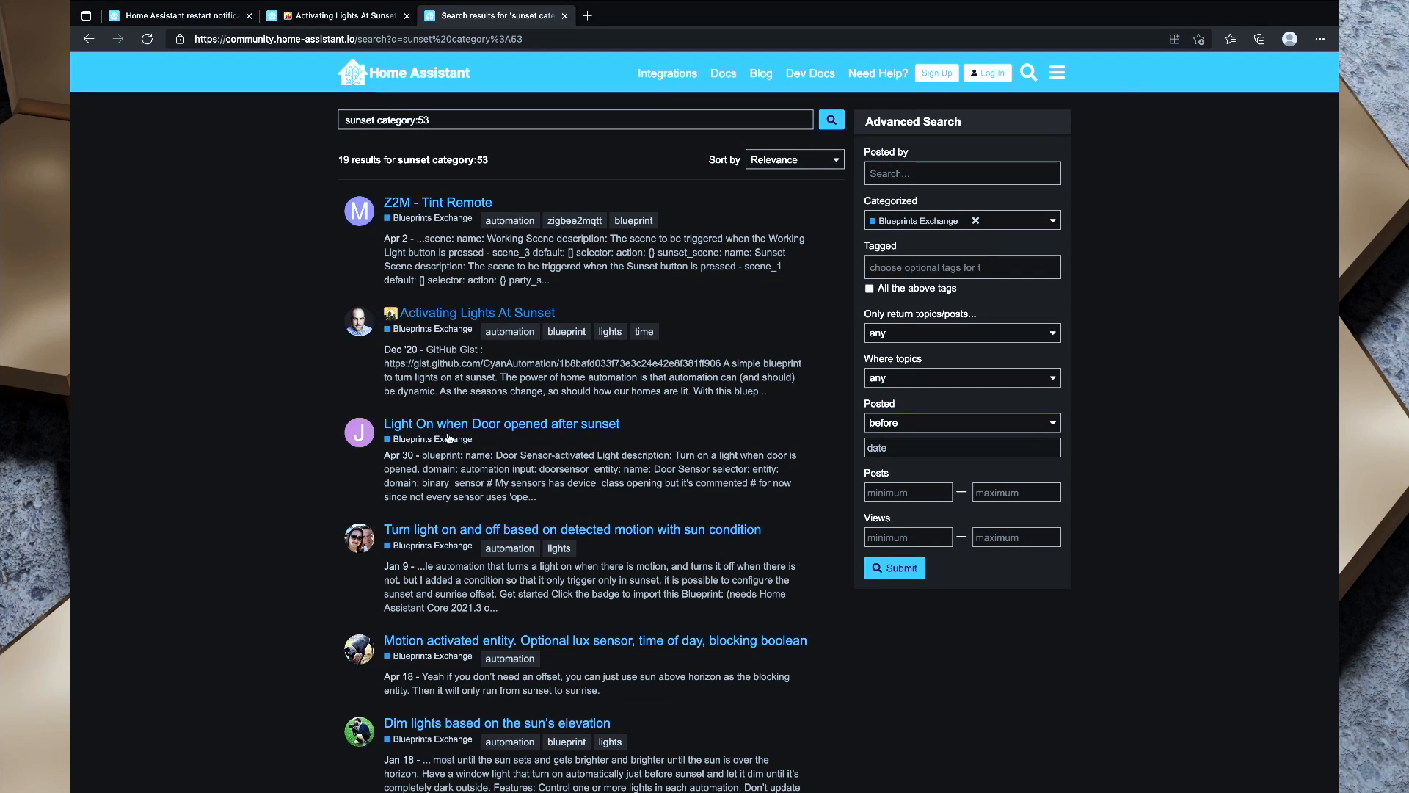
# Step: Open the community post "Light On when Door opened after sunset", copy its URL and import the blueprint into Home Assistant
pyautogui.click(455, 427)
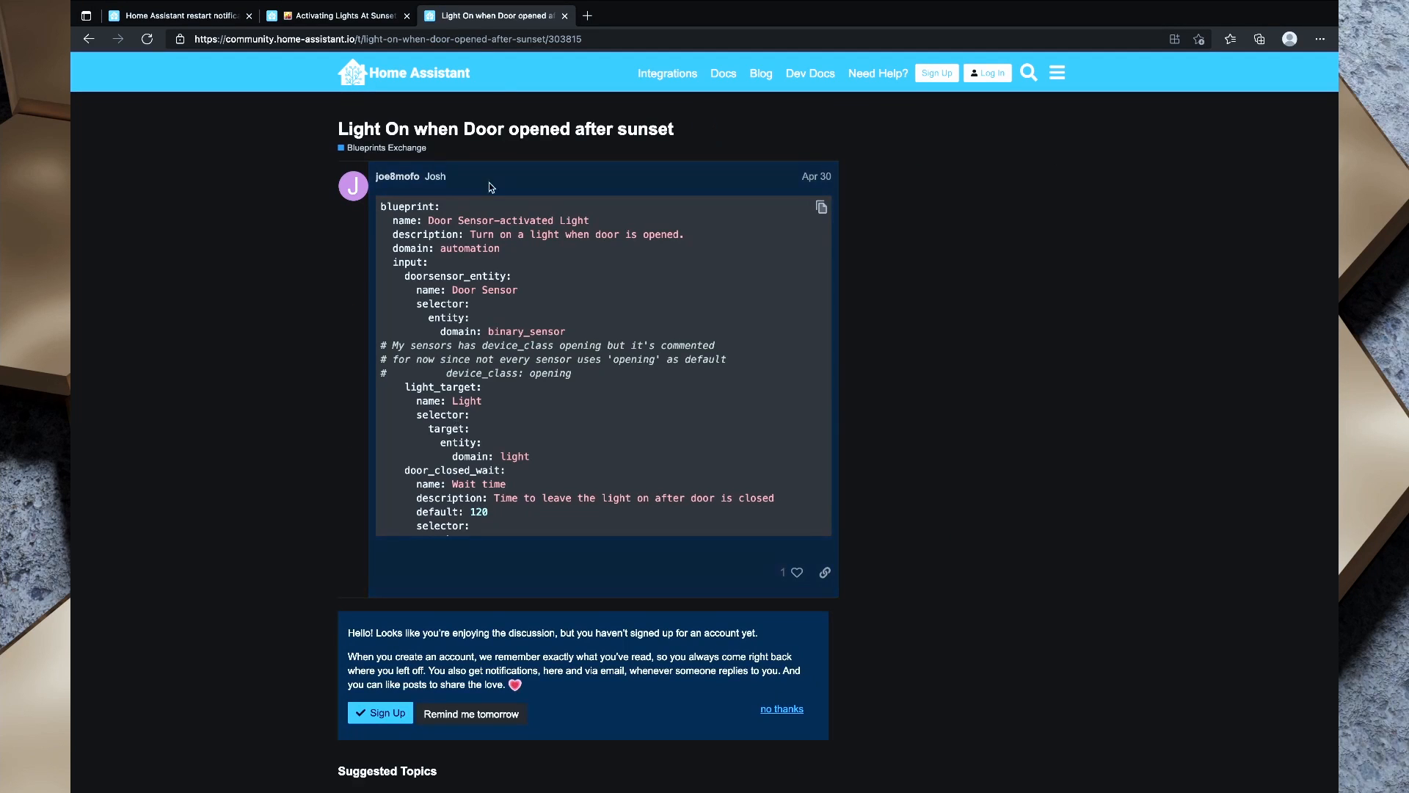
pyautogui.click(481, 33)
pyautogui.press('super+c')
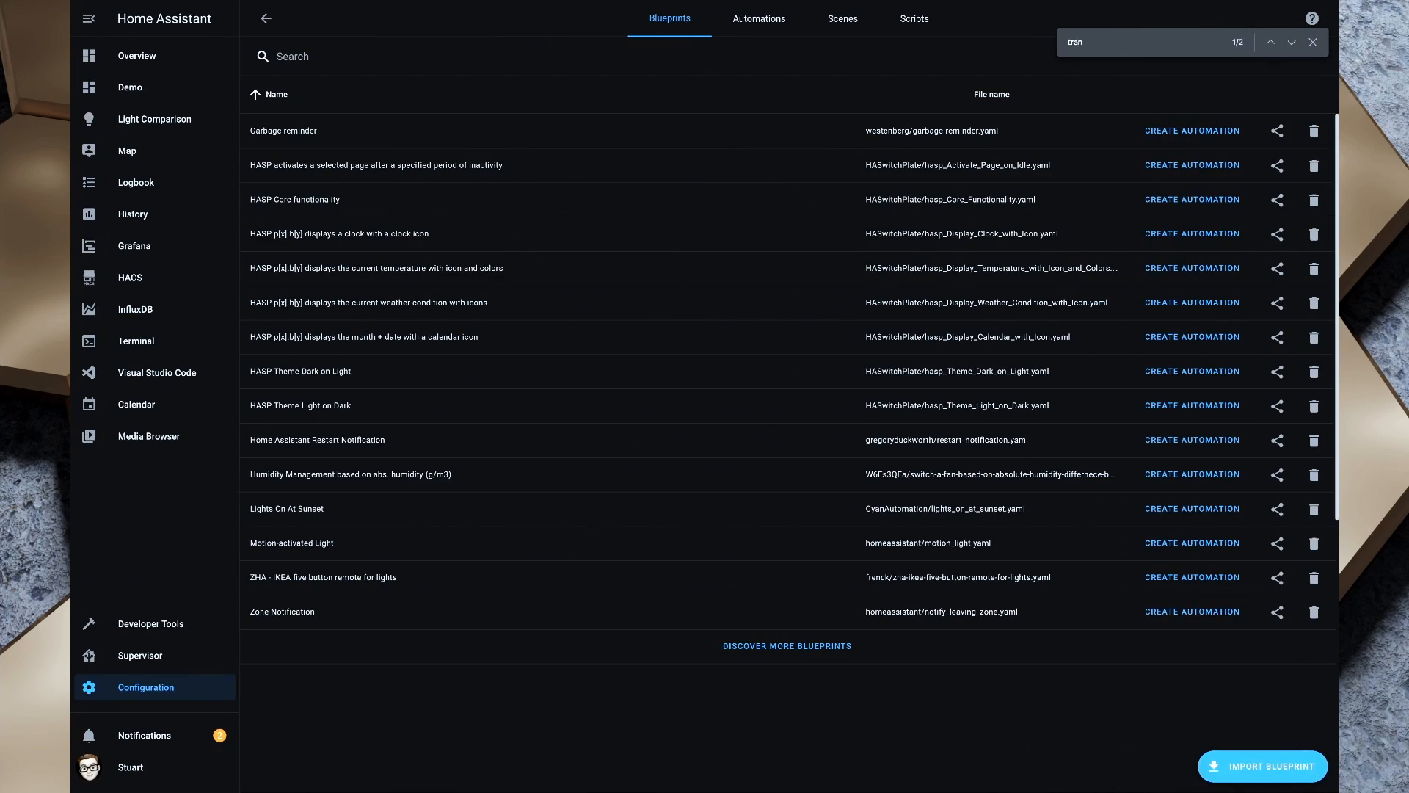
pyautogui.click(1262, 767)
pyautogui.press('super+v')
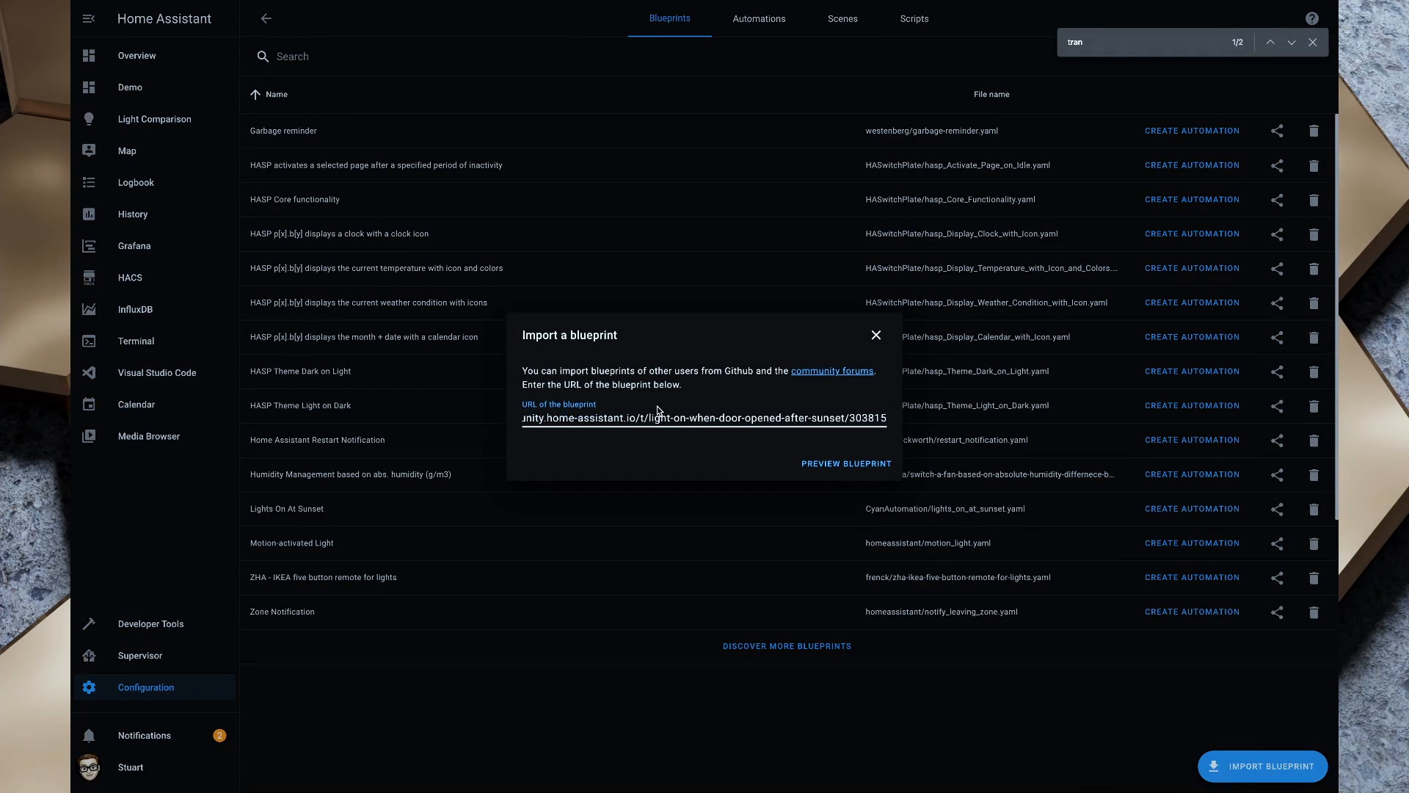
pyautogui.click(844, 462)
pyautogui.click(844, 480)
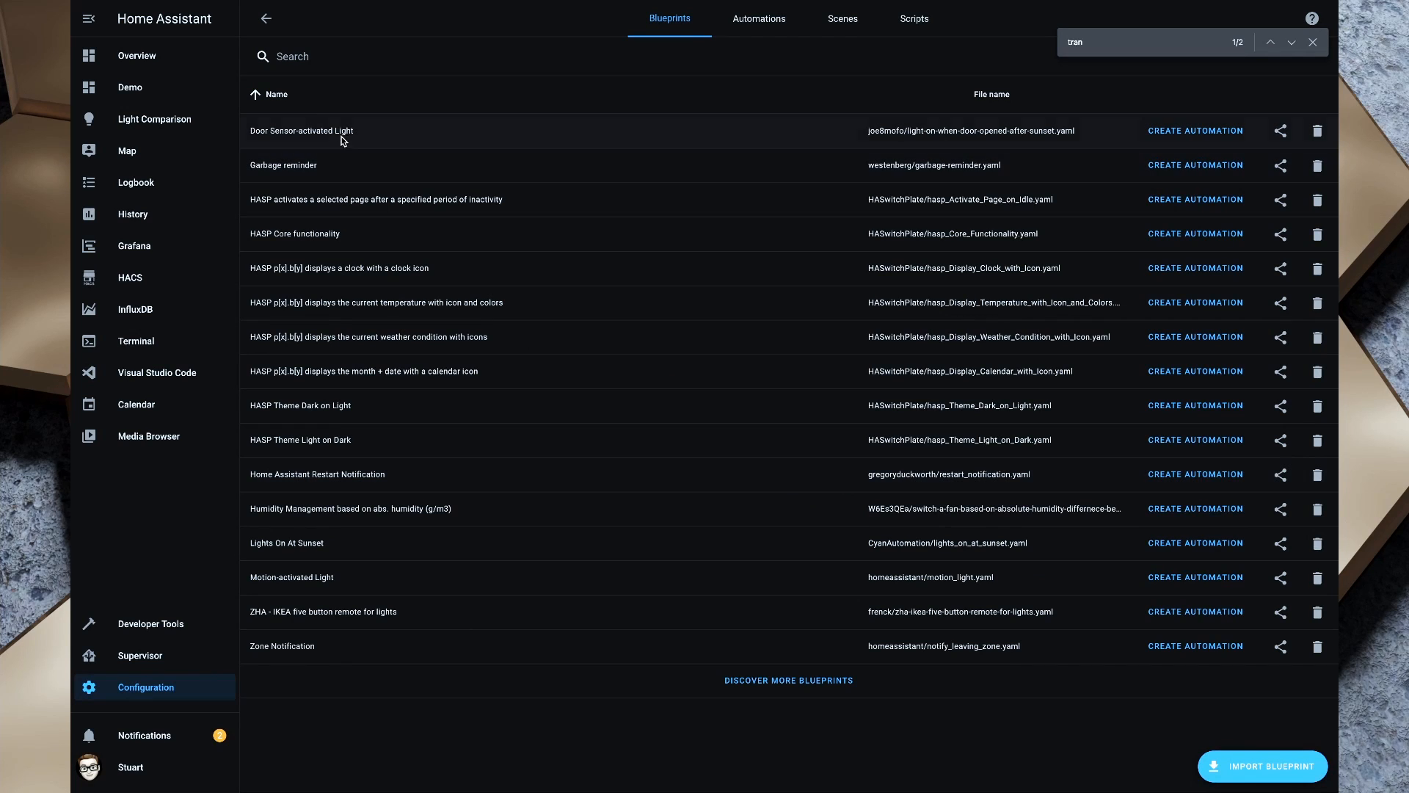
# Step: Create an automation from the Door Sensor-activated Light blueprint with Garage Internal Door as the sensor and Garage light as the light
pyautogui.moveTo(322, 131); pyautogui.dragTo(577, 136)
pyautogui.click(1194, 130)
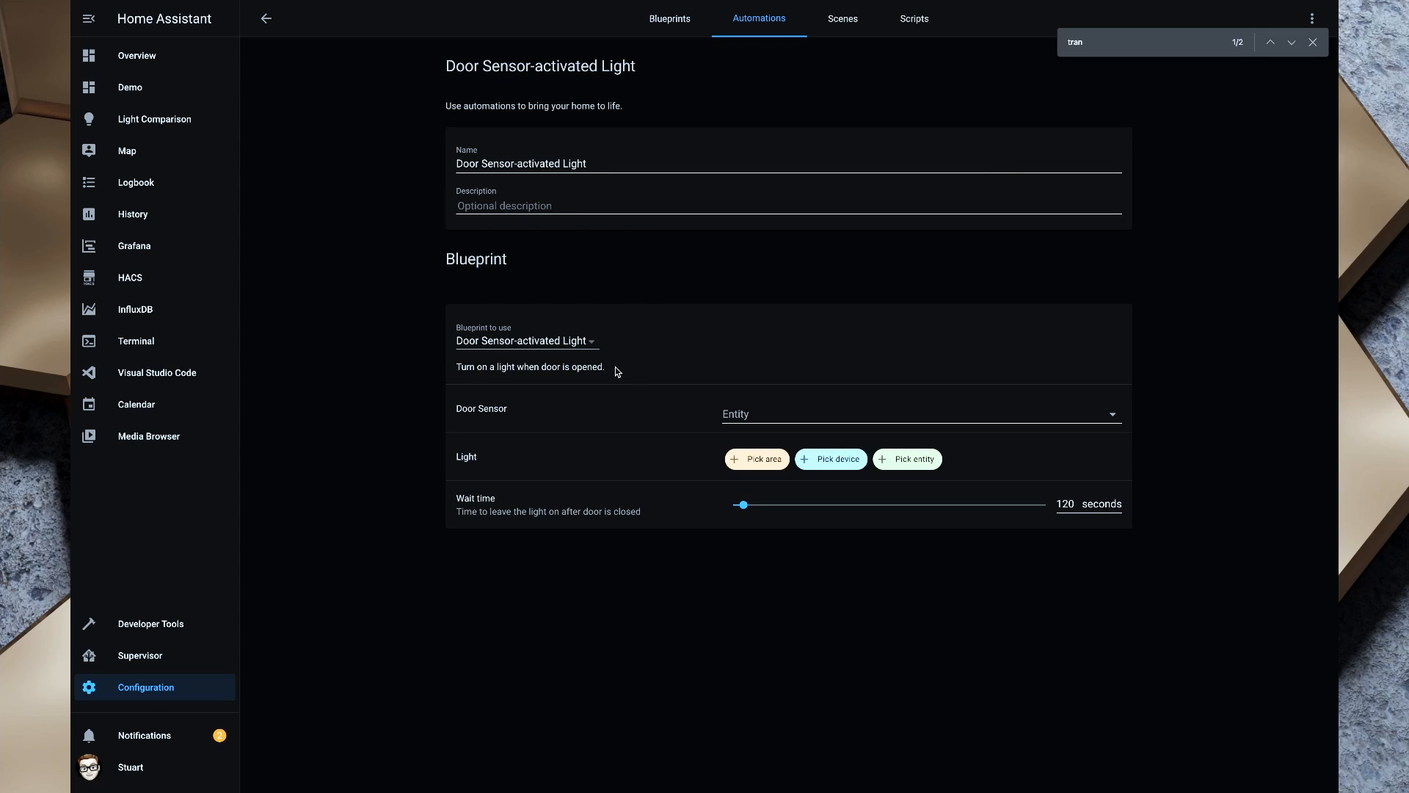
pyautogui.click(1110, 416)
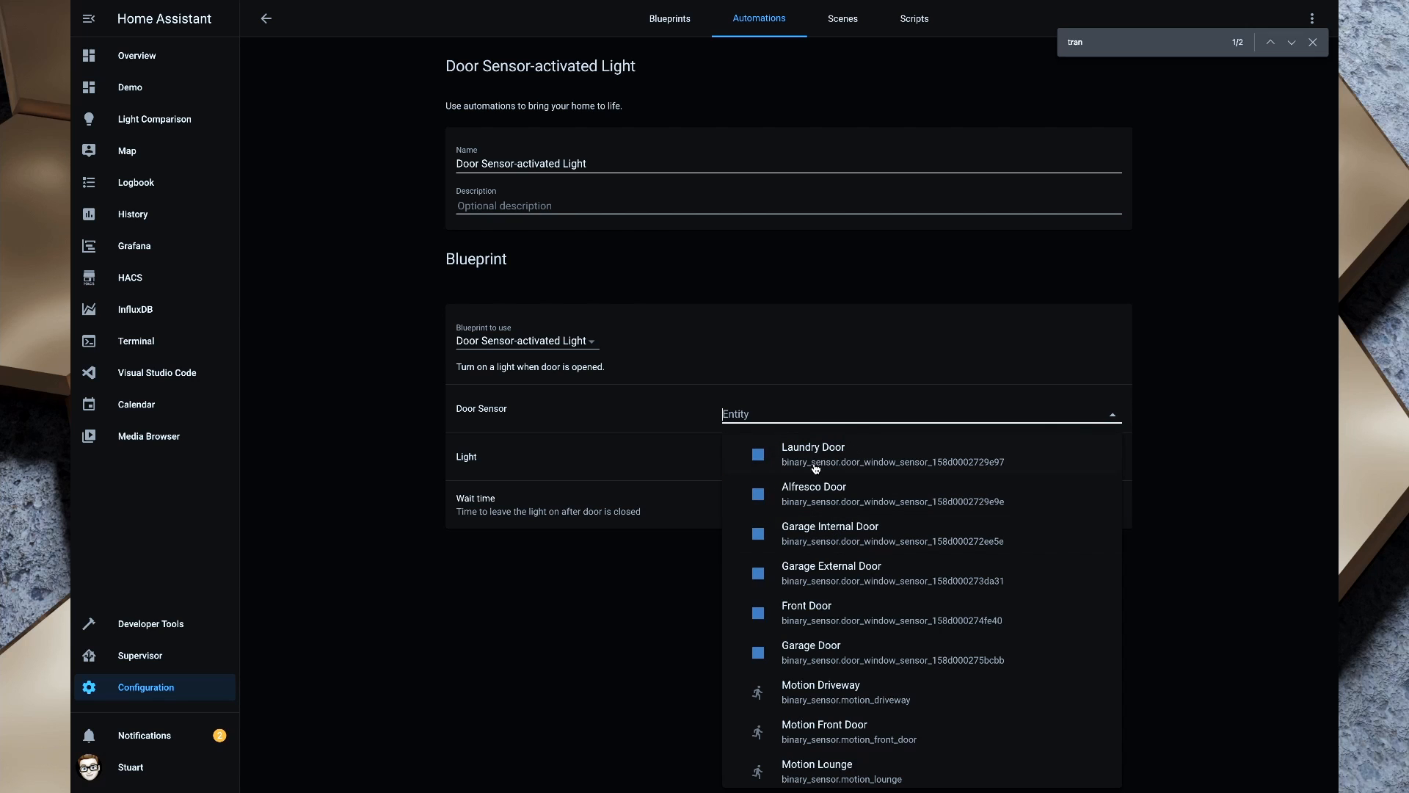
pyautogui.click(816, 533)
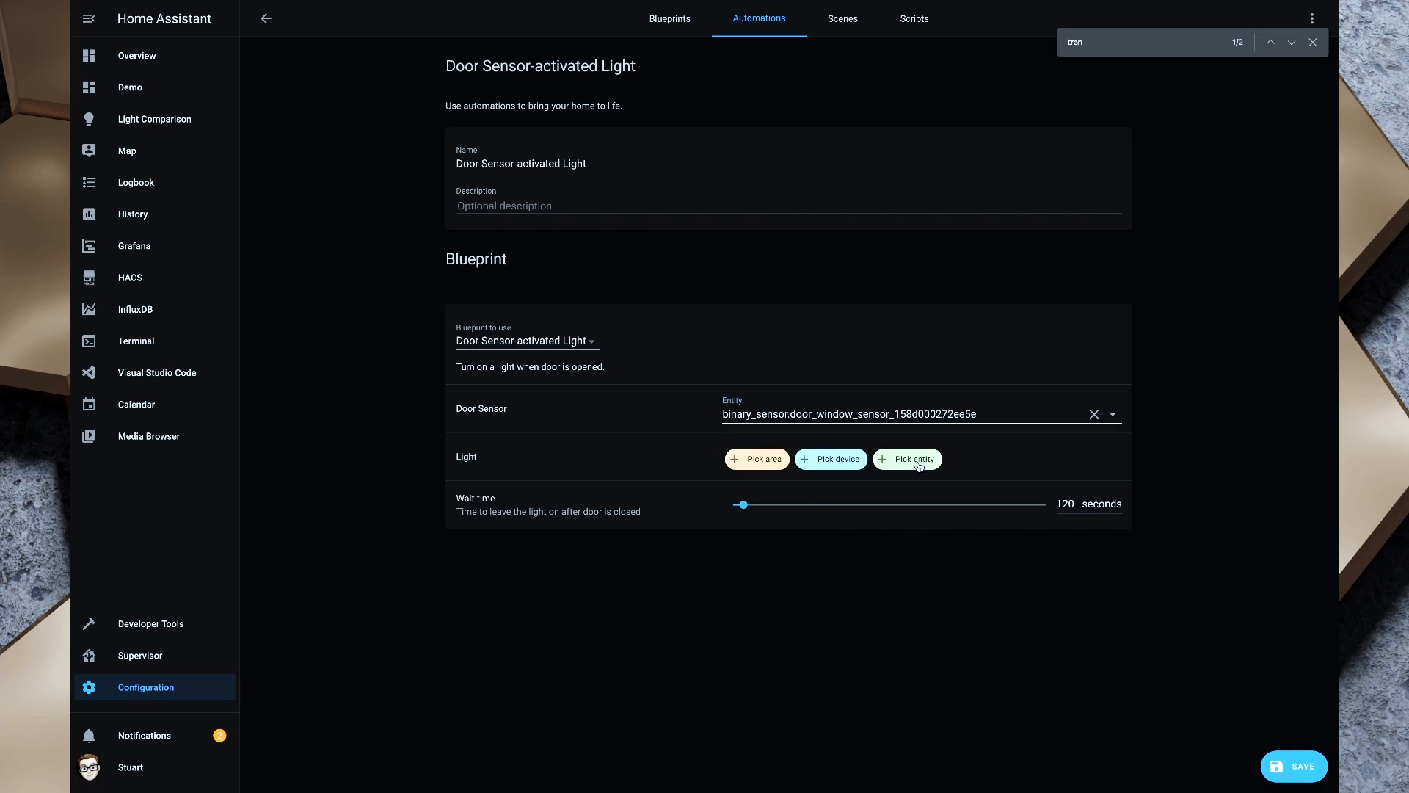
pyautogui.click(916, 465)
pyautogui.write('ga')
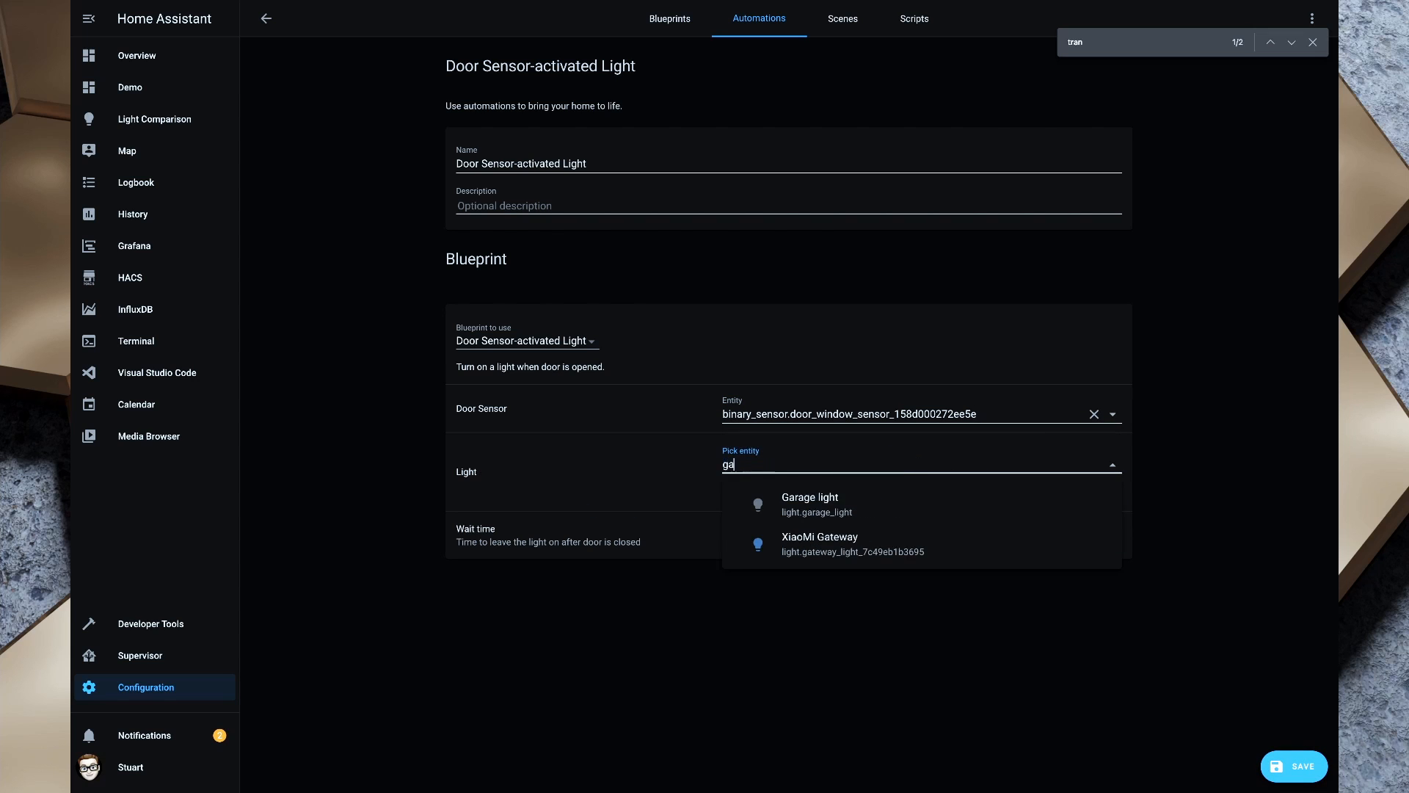
pyautogui.click(826, 501)
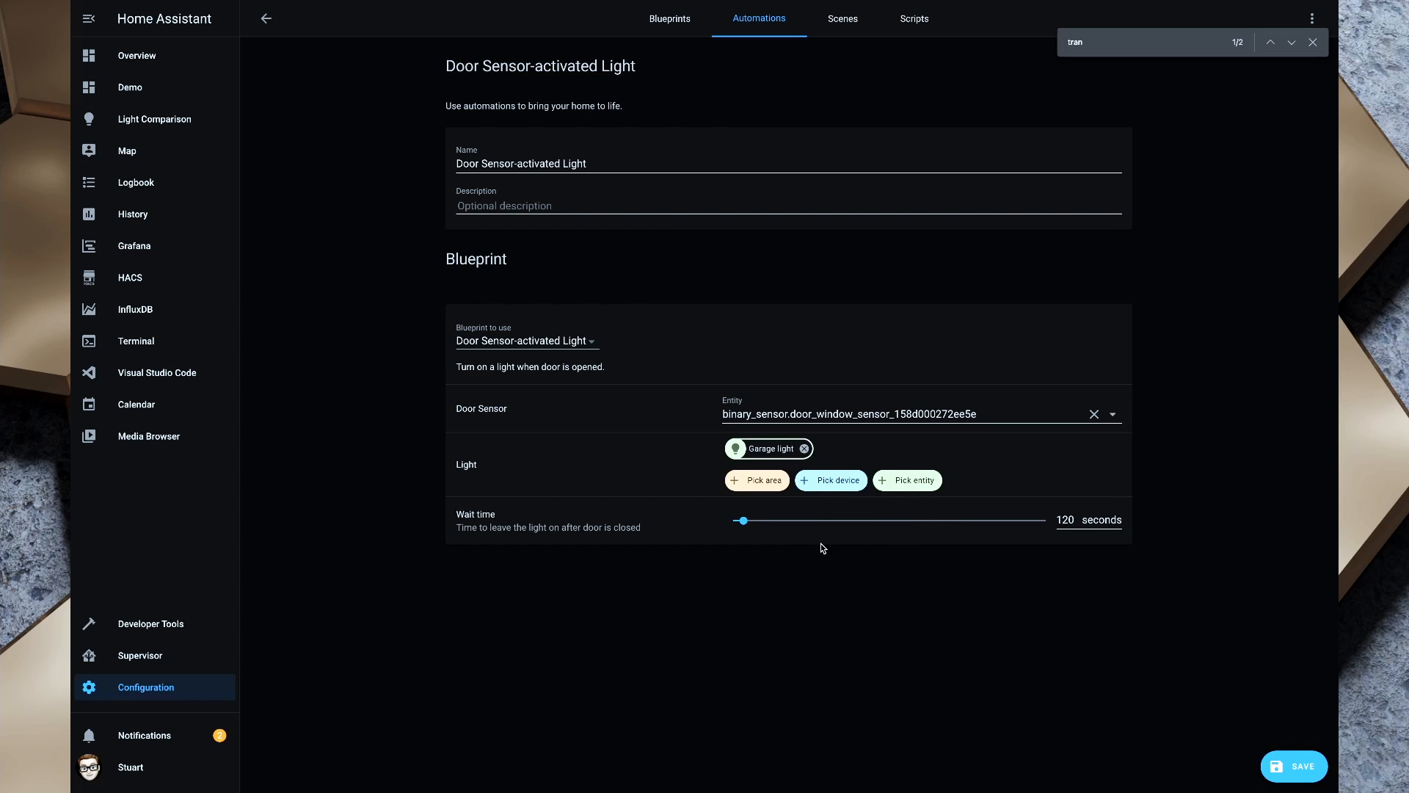
# Step: Set the wait time after the door closes to 3600 seconds and save the automation
pyautogui.moveTo(466, 529); pyautogui.dragTo(604, 530)
pyautogui.moveTo(746, 526); pyautogui.dragTo(939, 534)
pyautogui.doubleClick(1057, 524)
pyautogui.write('3600')
pyautogui.click(1293, 777)
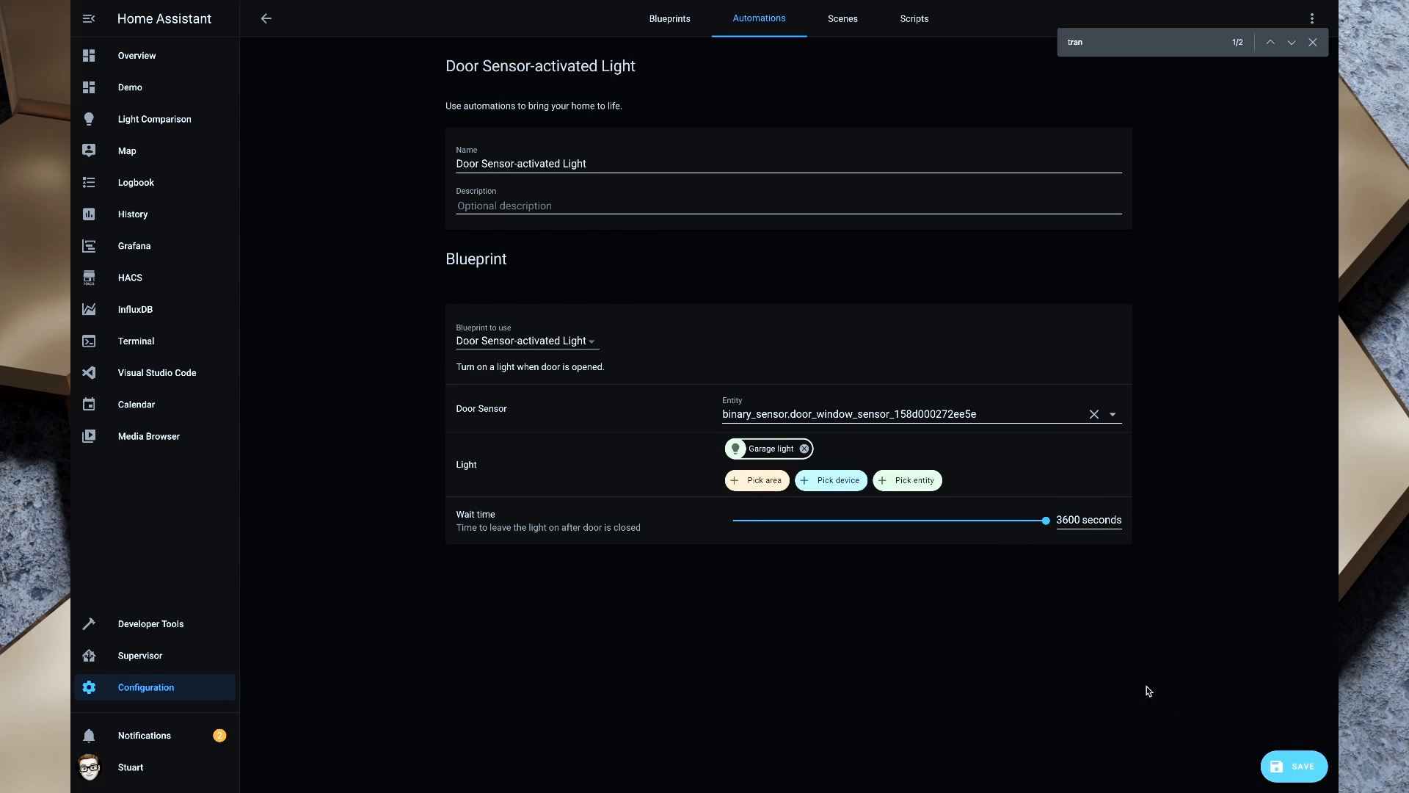